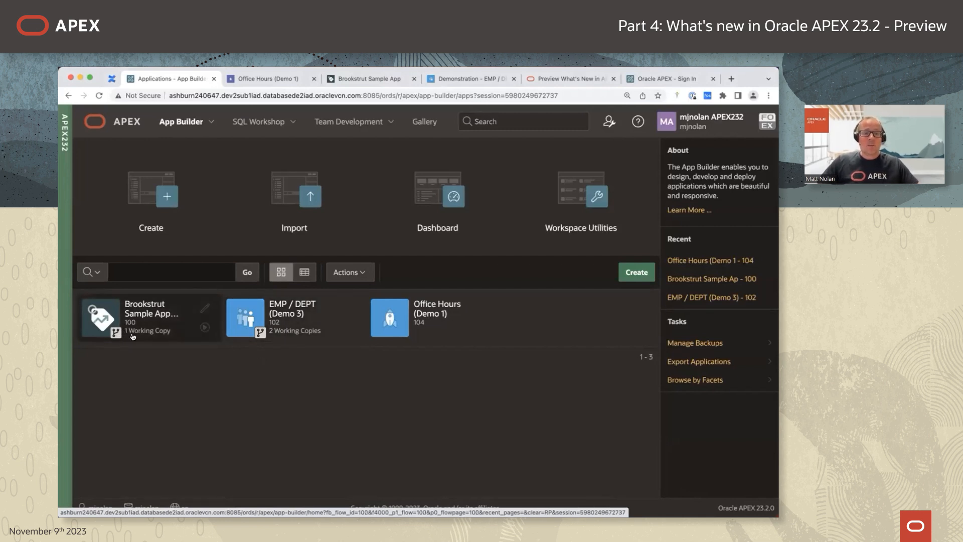
Open Office Hours (Demo 1) and start creating a working copy of it.
left_click(435, 318)
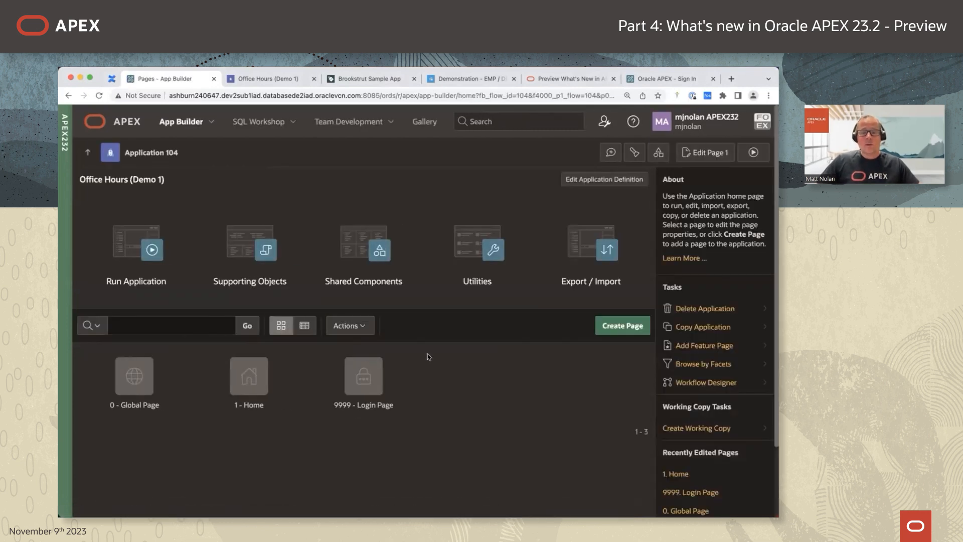
left_click(696, 429)
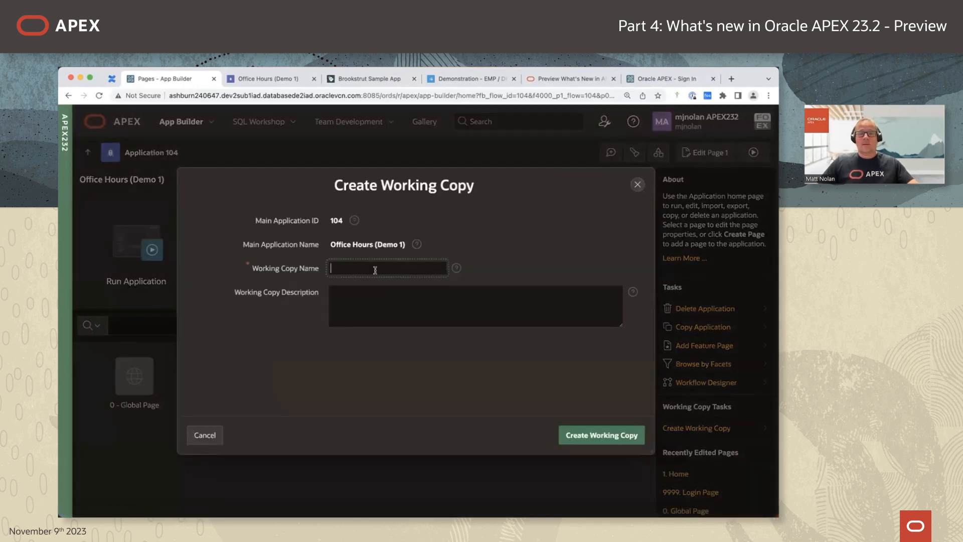
Create the working copy named demo (application 107) and show its branch options.
type("demo")
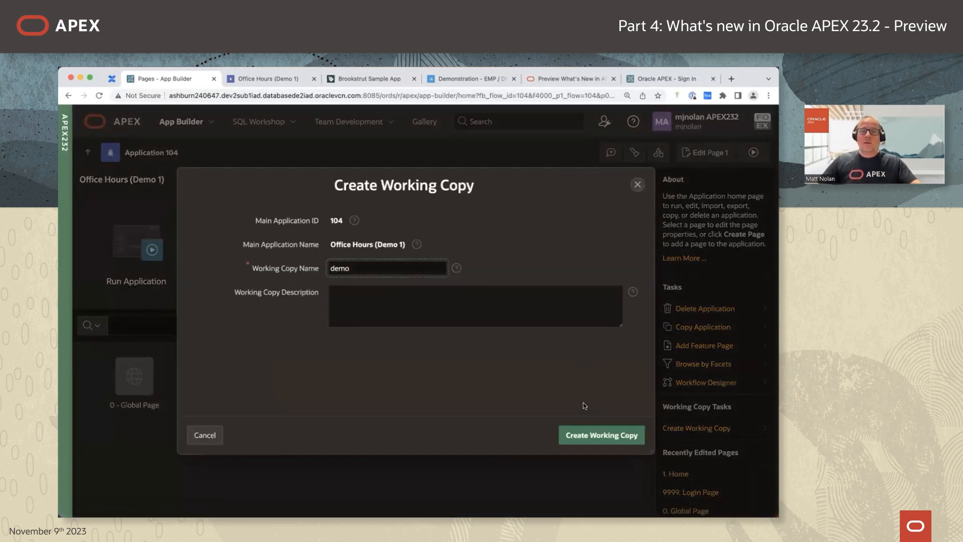
left_click(608, 434)
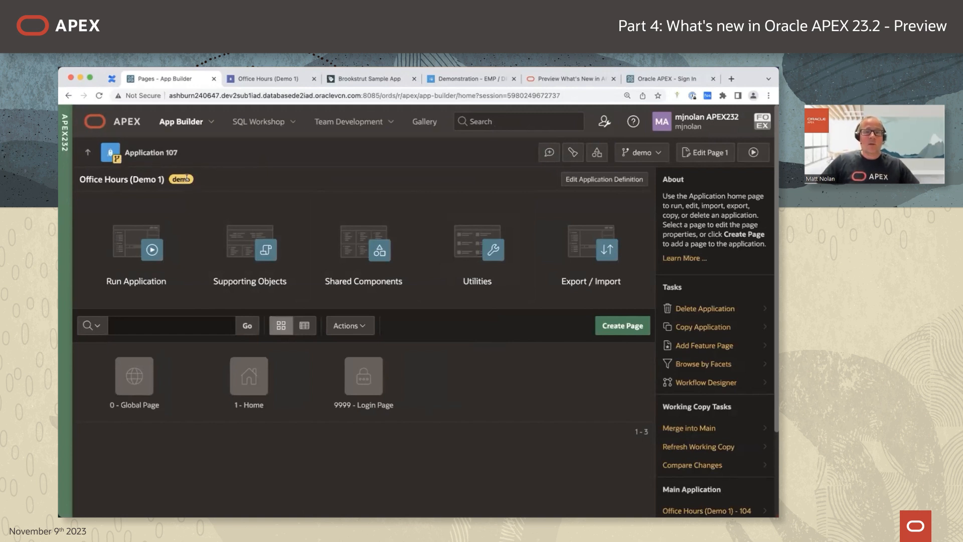
left_click(658, 156)
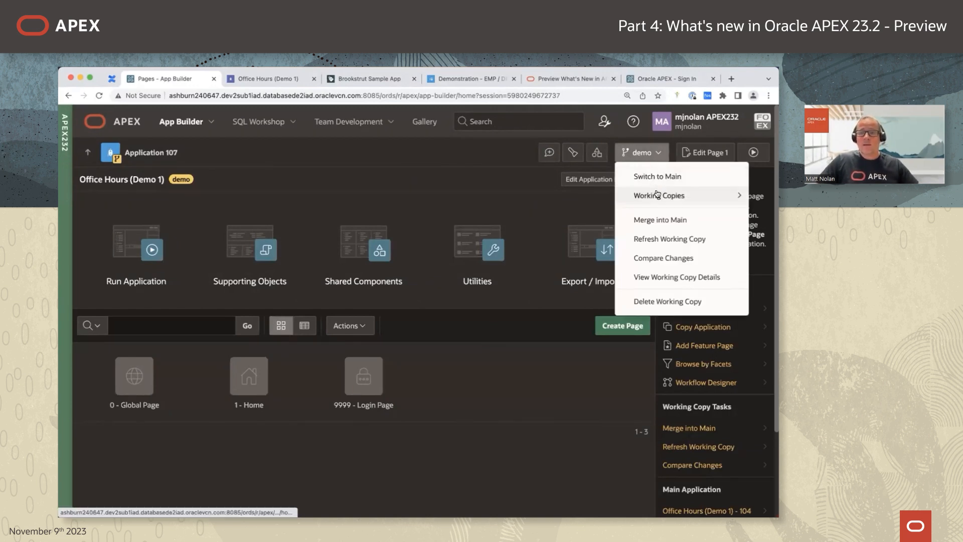
Check the demo working copies list, then open page 1 Home in Page Designer.
mouse_move(658, 195)
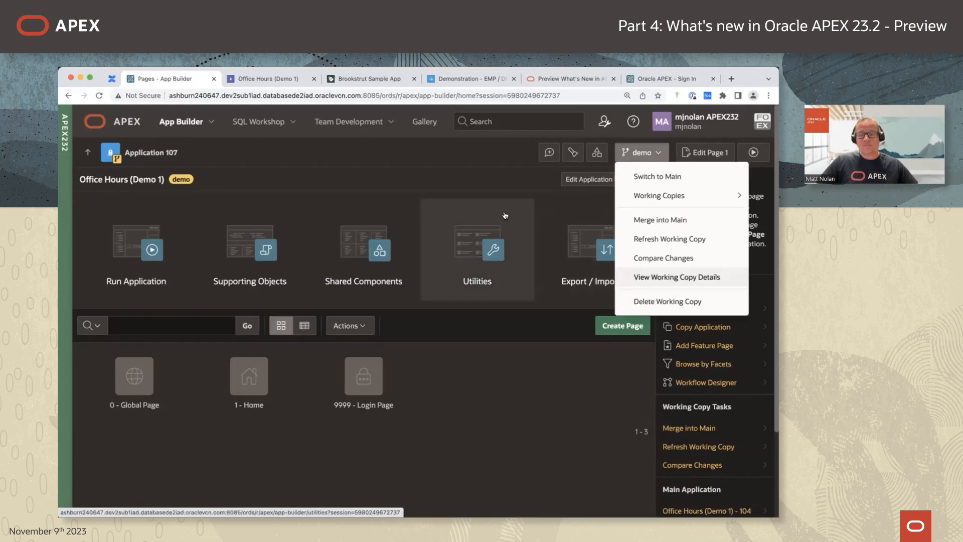
left_click(485, 370)
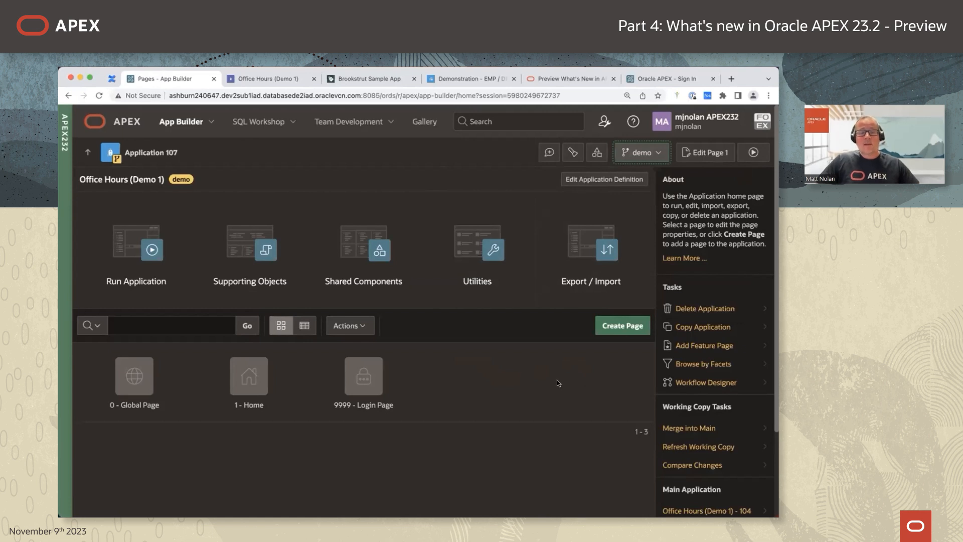
left_click(252, 377)
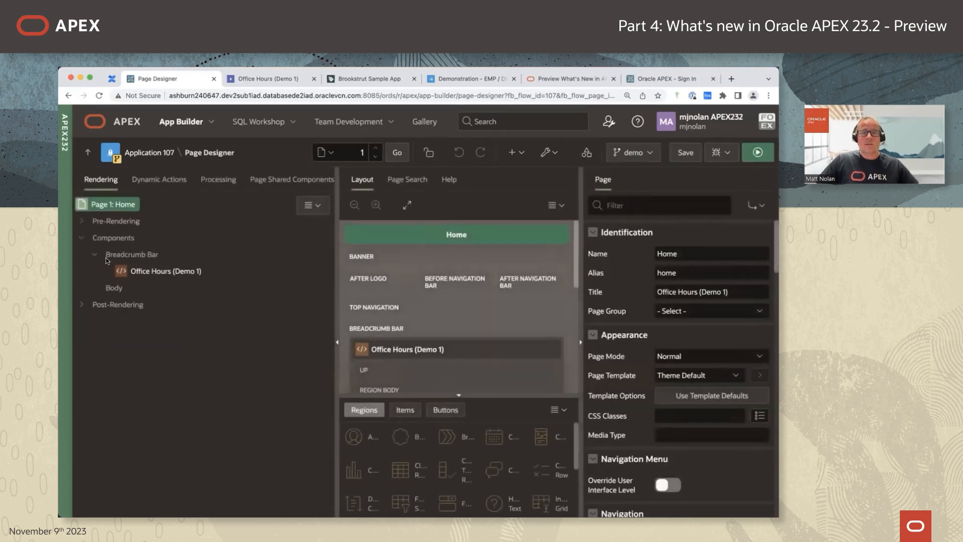
Add a Static Content region titled Demo with HTML 'Hello World' to the Home body and save.
right_click(121, 291)
left_click(161, 304)
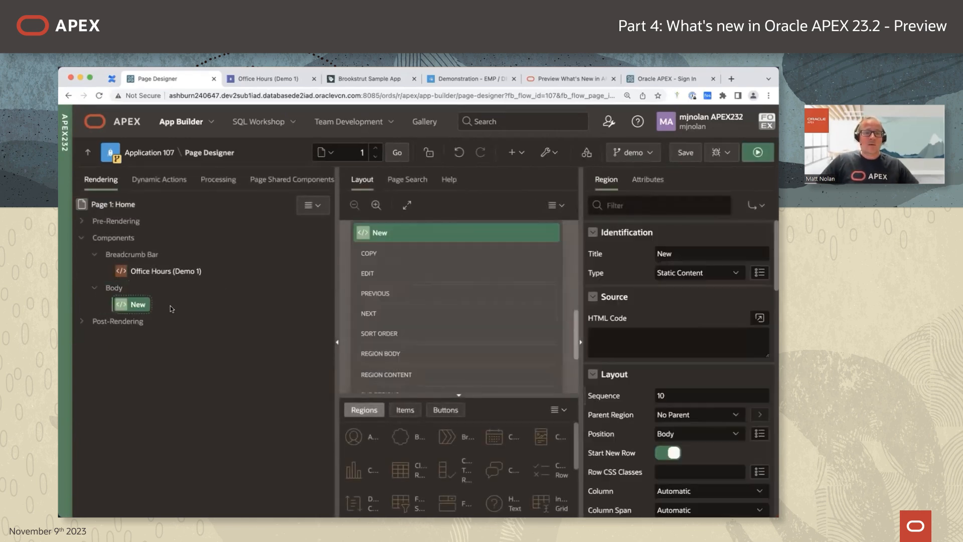
left_click(706, 255)
type("Demo")
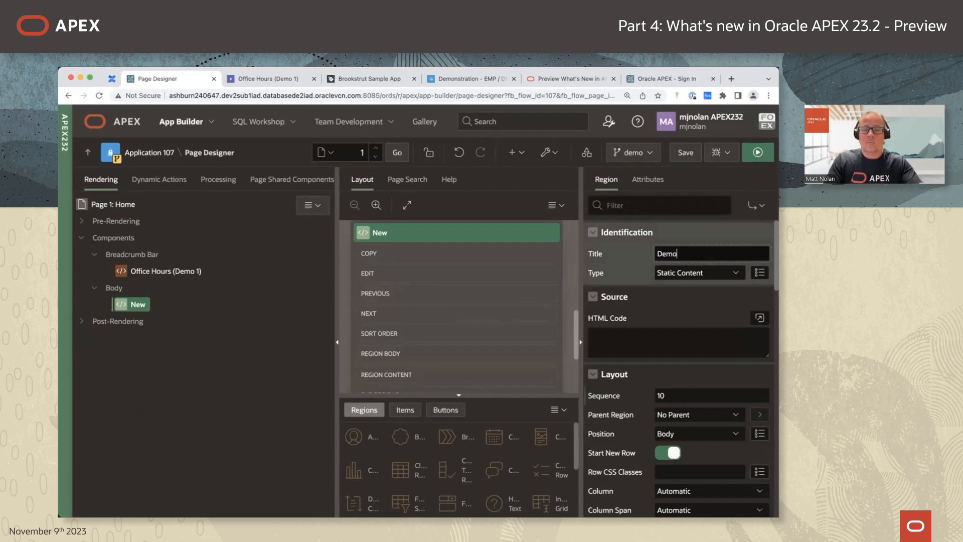
key("Tab")
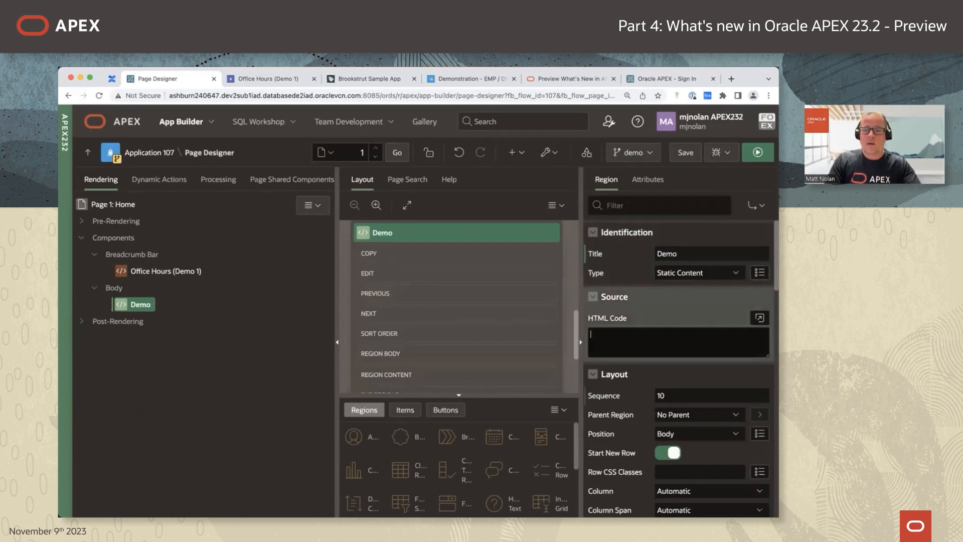
type("Hellow ")
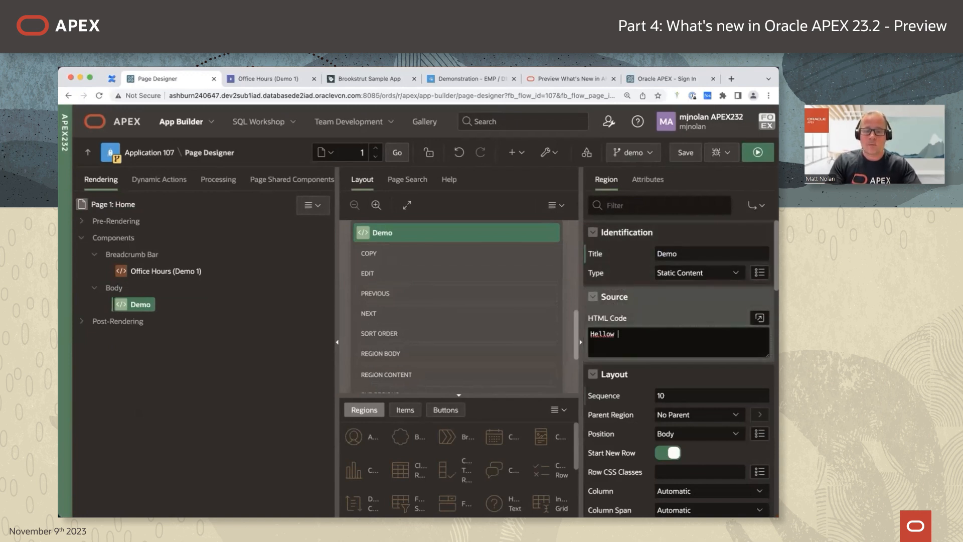
key("BackSpace")
key("BackSpace")
type(" W0rld")
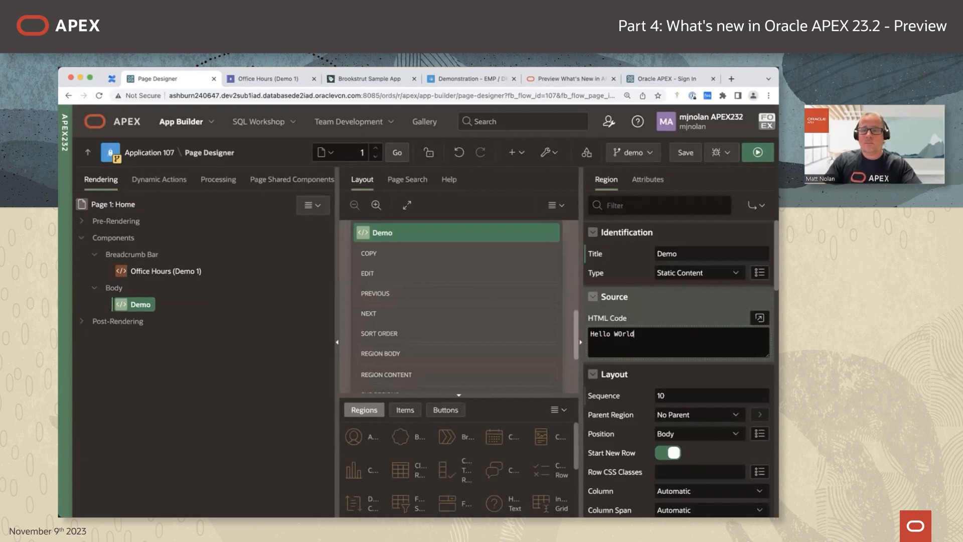
left_click(624, 348)
key("BackSpace")
type("o")
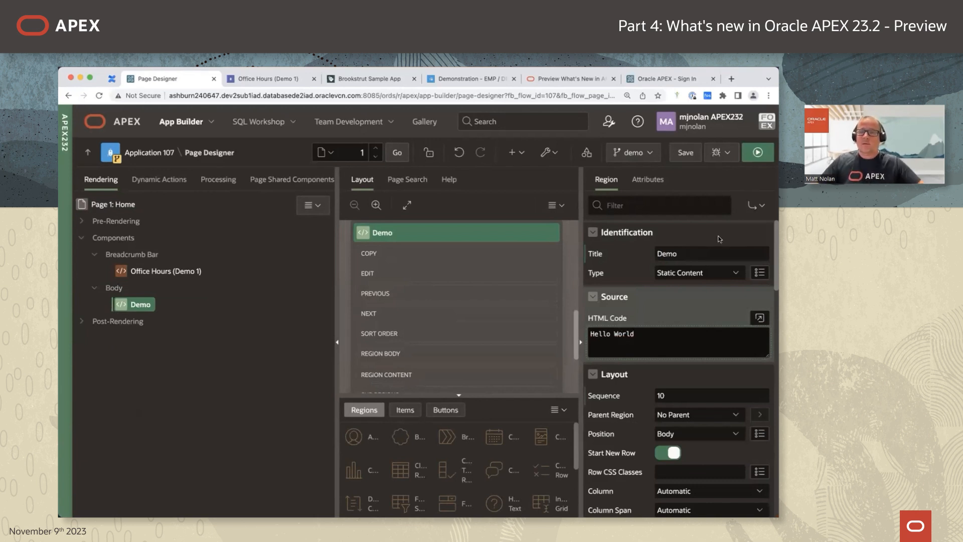
left_click(686, 154)
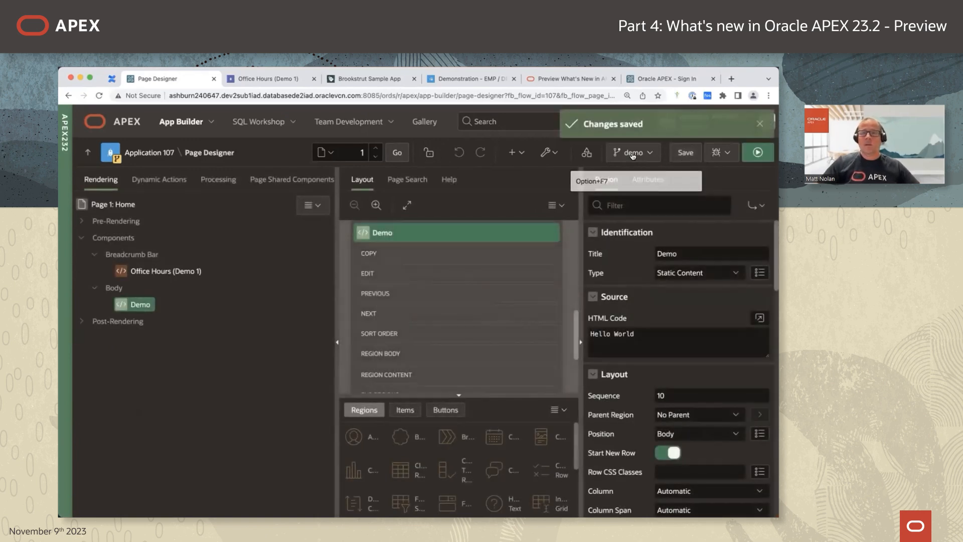
left_click(647, 159)
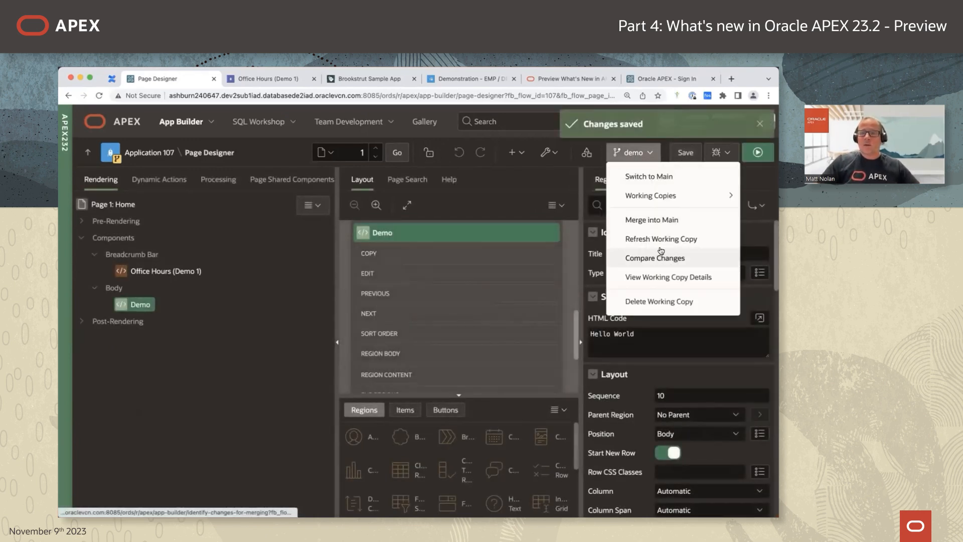
Begin merging demo into Main and review the Home page differences between apps 104 and 107.
left_click(666, 221)
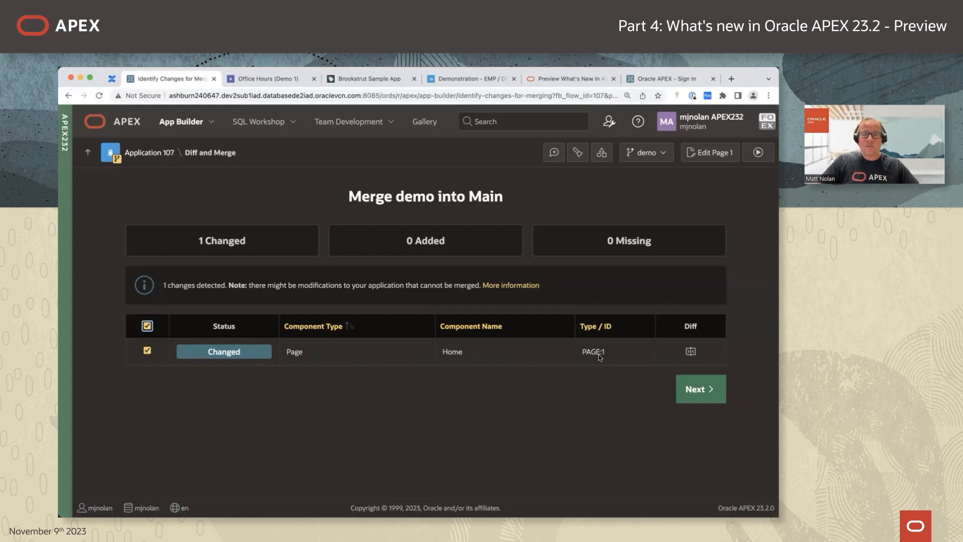
left_click(690, 352)
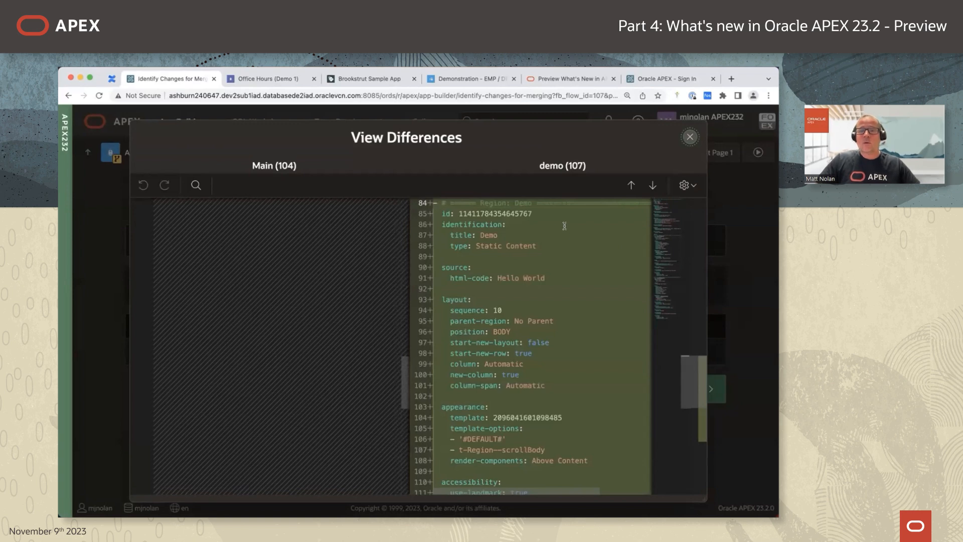
scroll(557, 271, "up", 3)
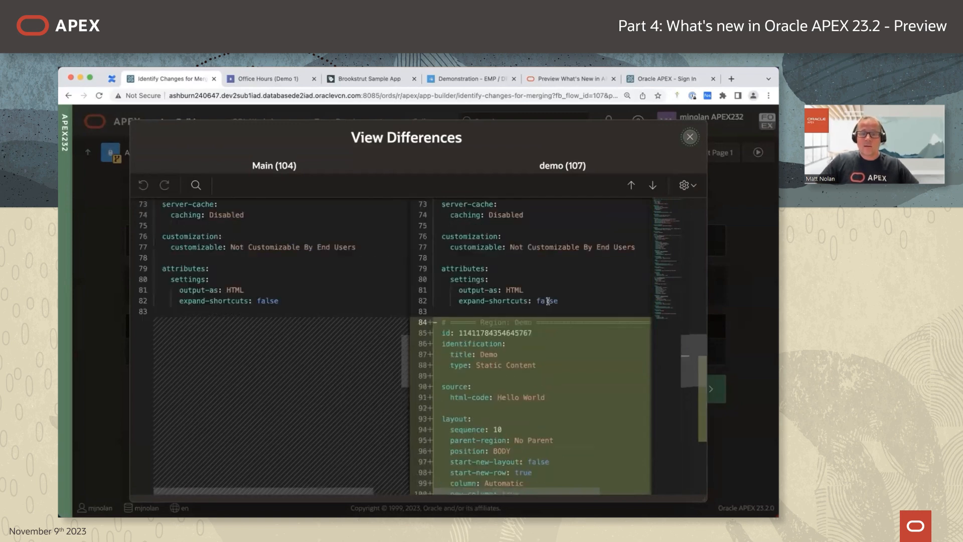
scroll(548, 311, "down", 3)
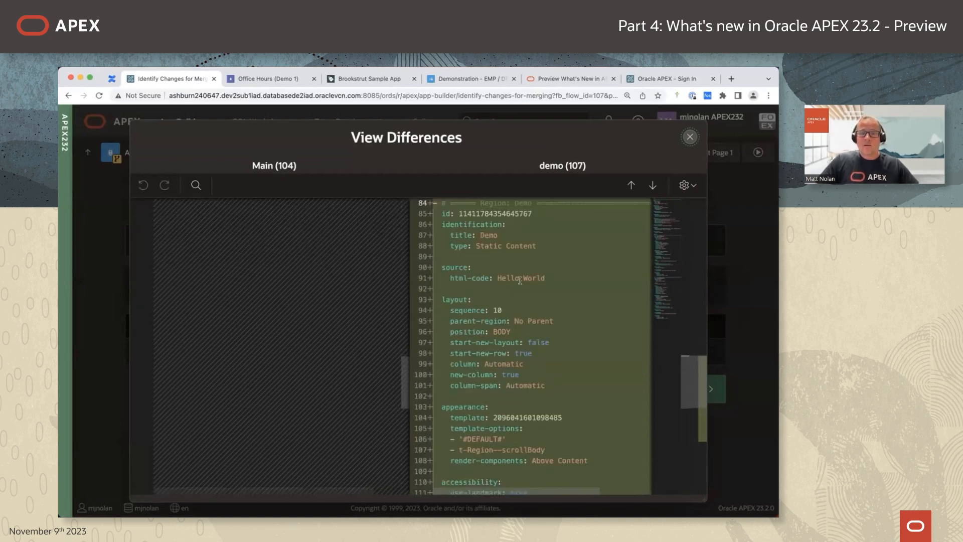
scroll(537, 277, "up", 5)
scroll(540, 278, "up", 7)
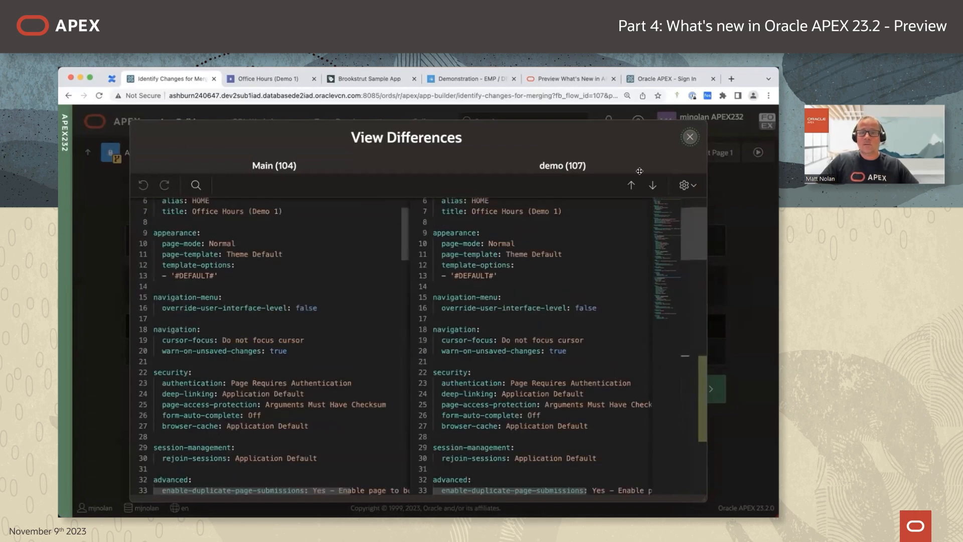
left_click(689, 137)
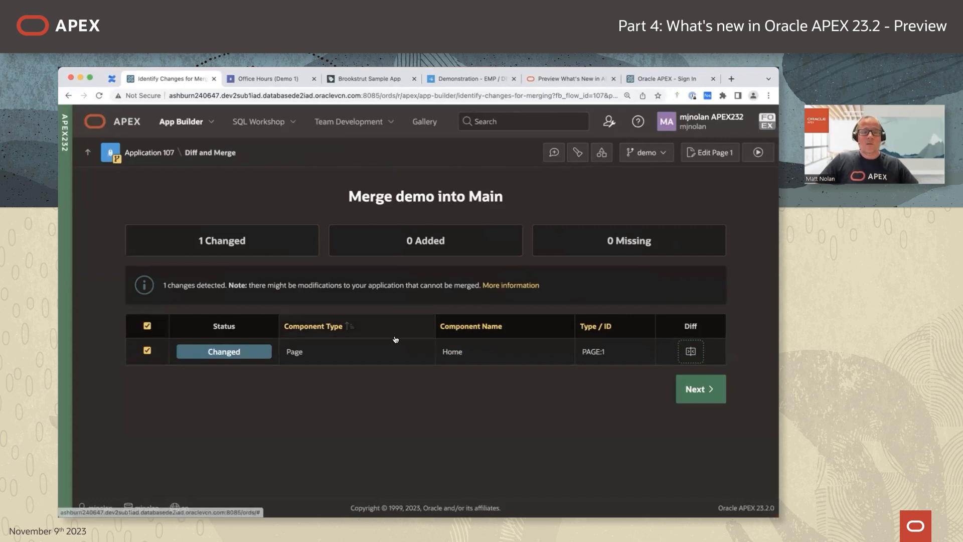
Confirm merging demo into Main and switch to the running Office Hours app.
left_click(687, 394)
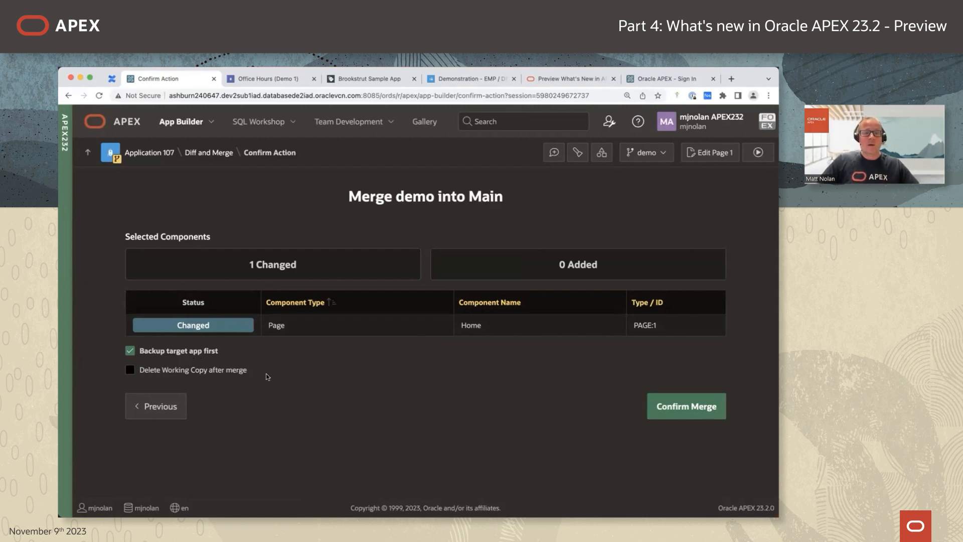
left_click(684, 407)
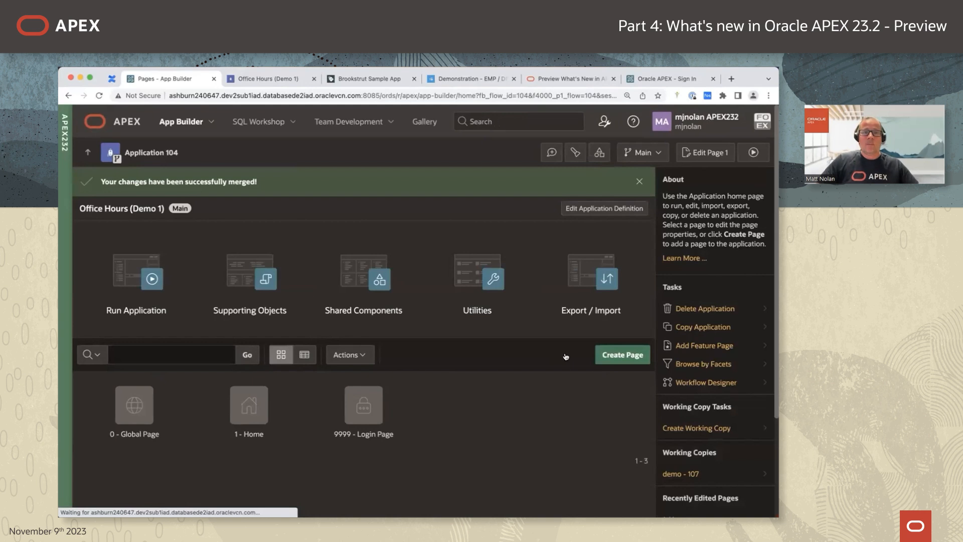
left_click(265, 78)
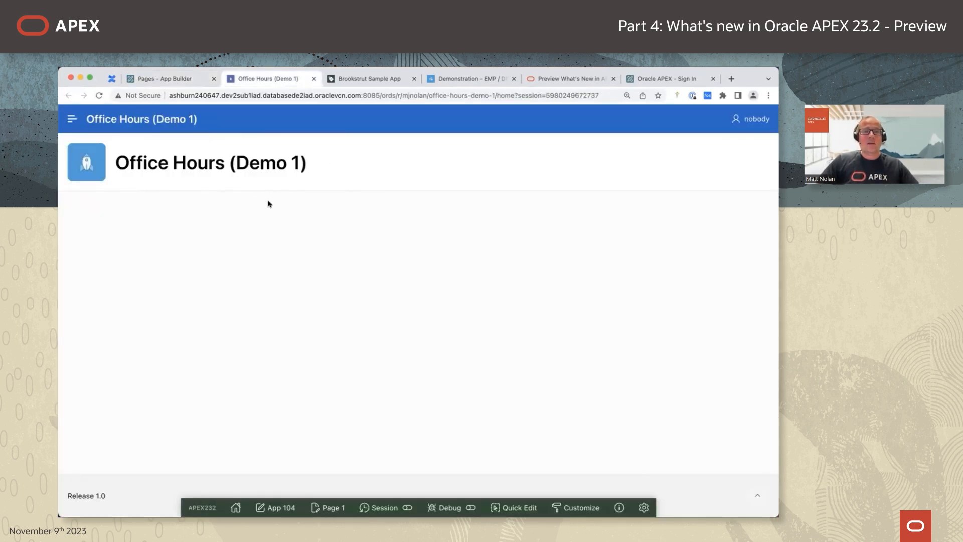
Reload the app to see the Demo 'Hello World' region, then return to the applications list.
left_click(99, 95)
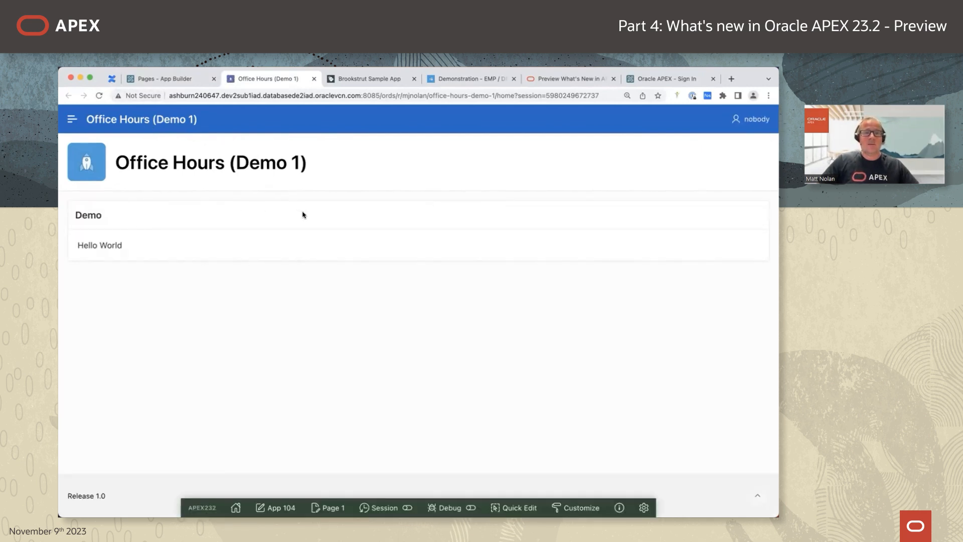
left_click(182, 78)
left_click(87, 152)
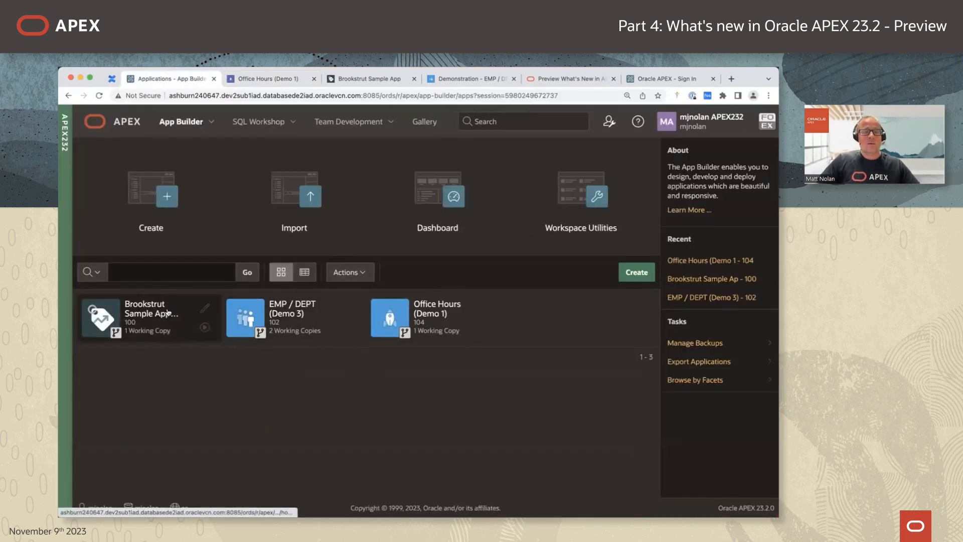
Open Brookstrut Sample App, switch to the sales-dashboard working copy (103), and show its actions.
left_click(174, 311)
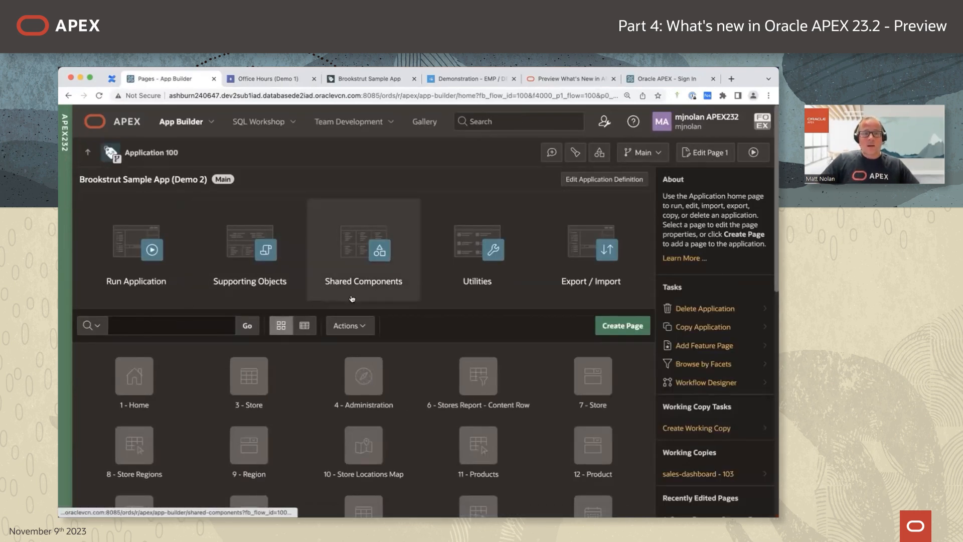
left_click(655, 155)
mouse_move(657, 200)
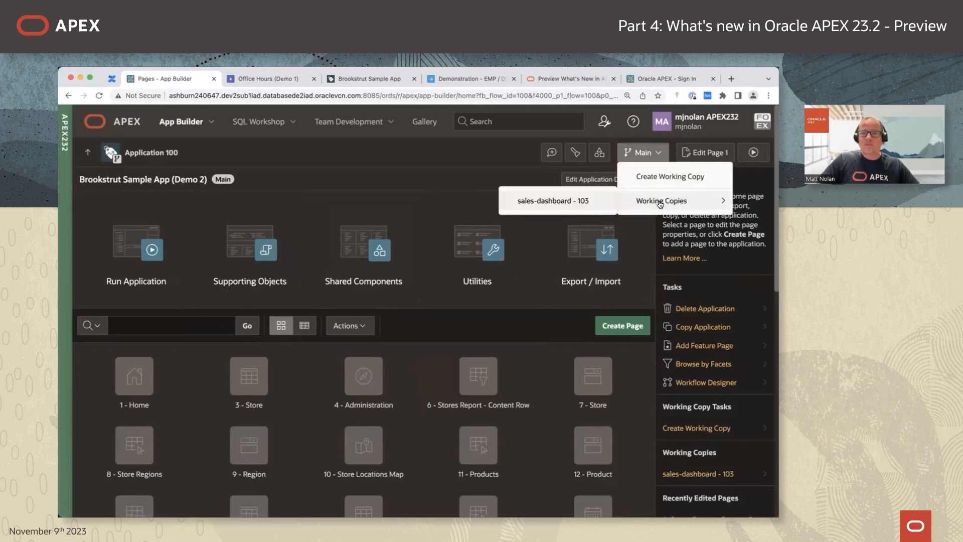
left_click(583, 200)
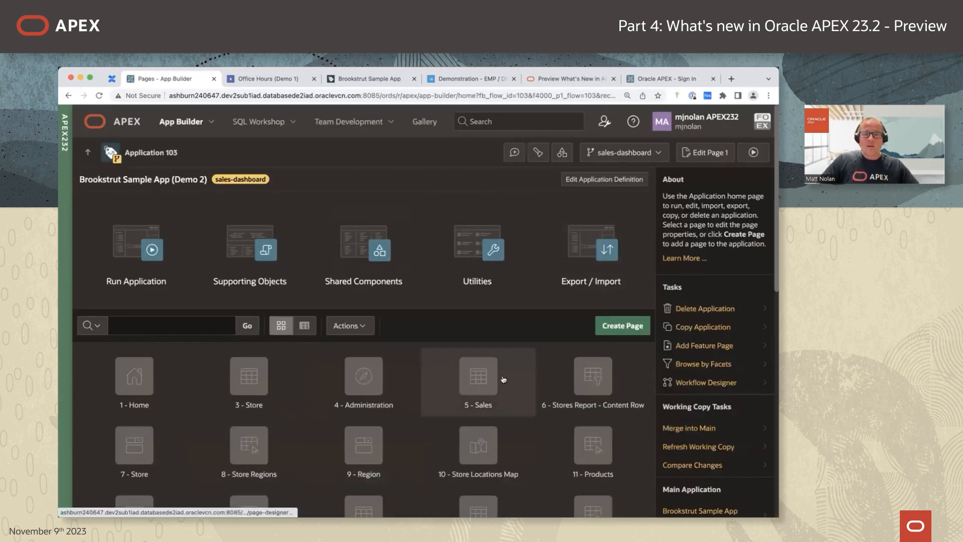
left_click(626, 152)
left_click(629, 180)
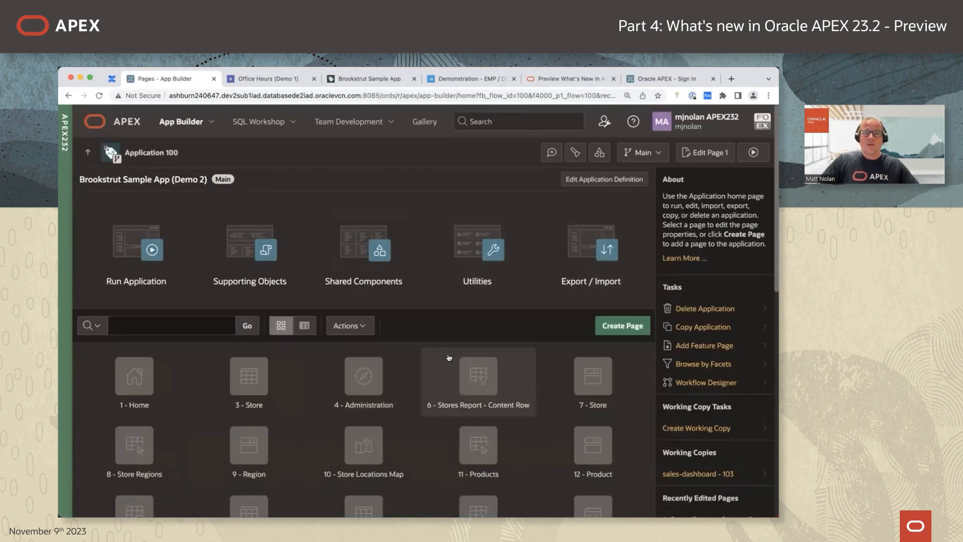
left_click(655, 157)
mouse_move(654, 199)
left_click(592, 207)
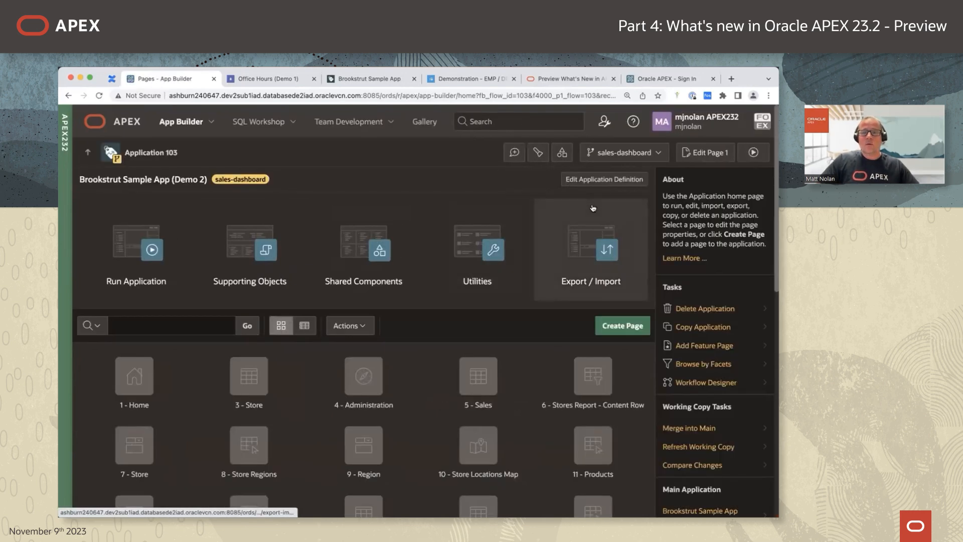
left_click(653, 157)
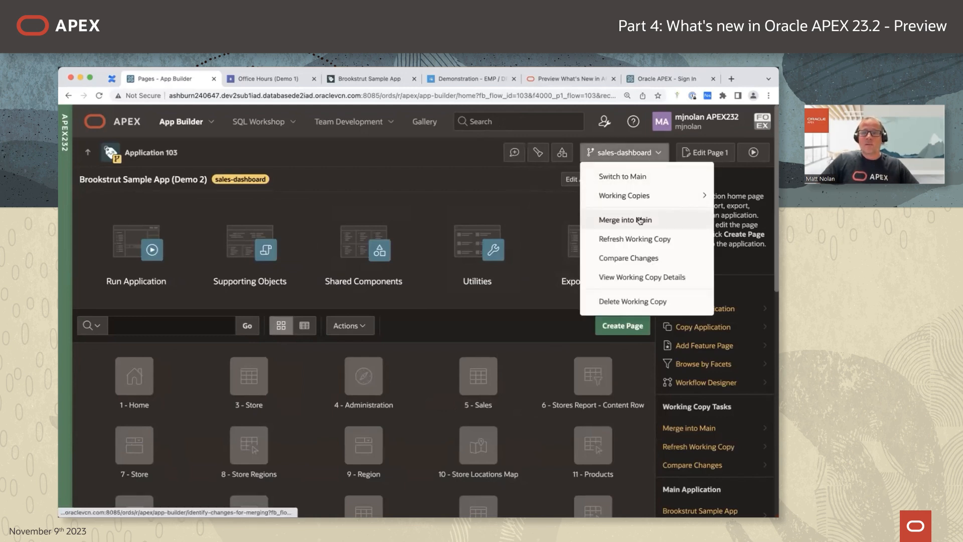
Merge the four sales-dashboard changes into Main, adding page 5 Sales, and view the running app.
left_click(640, 221)
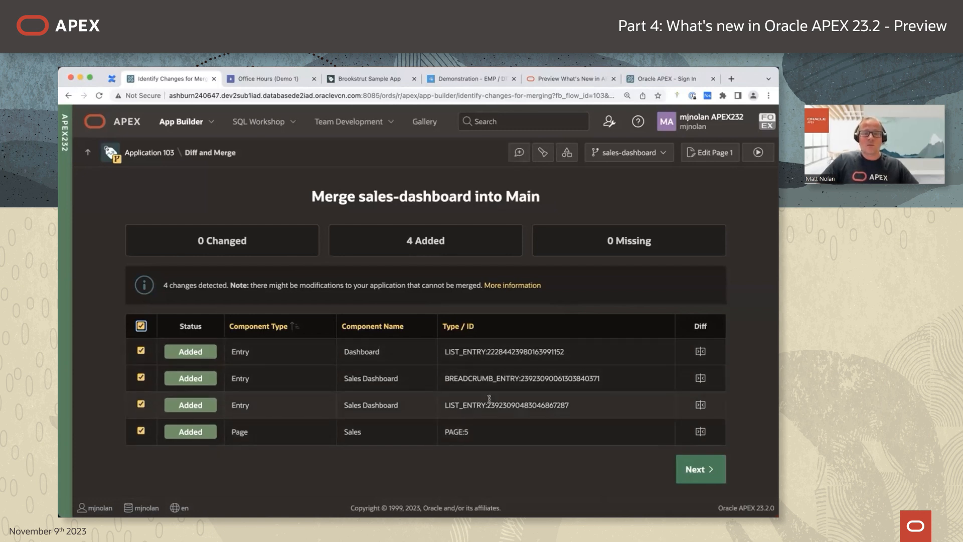
left_click(704, 468)
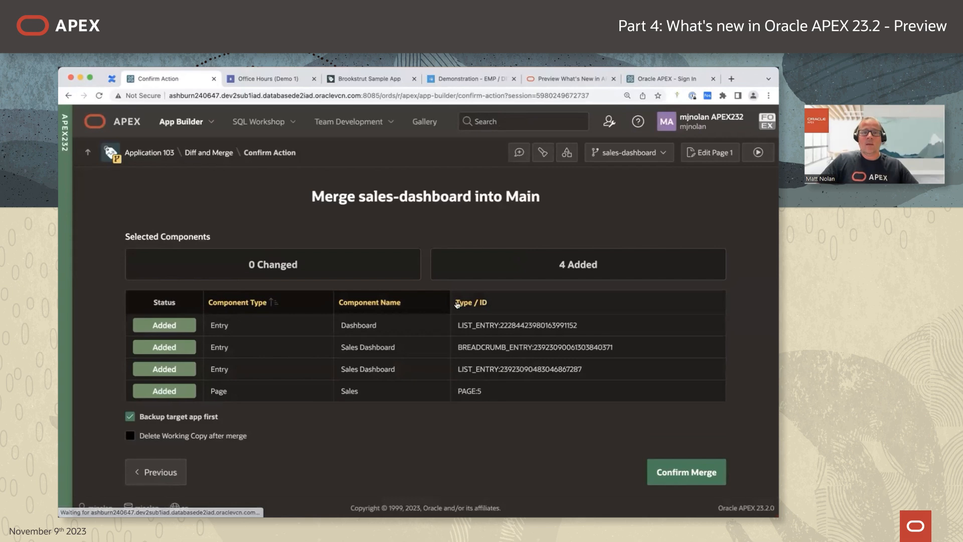
left_click(365, 81)
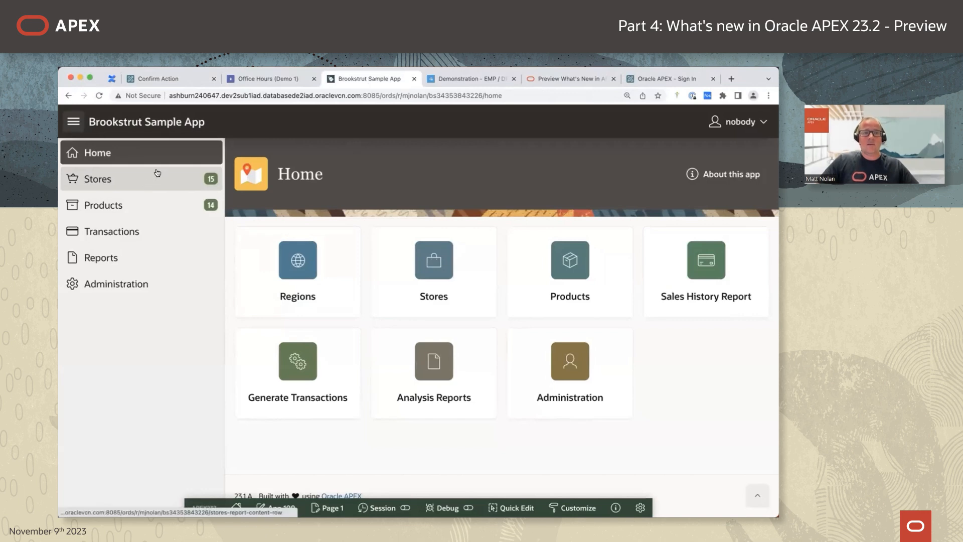
left_click(175, 80)
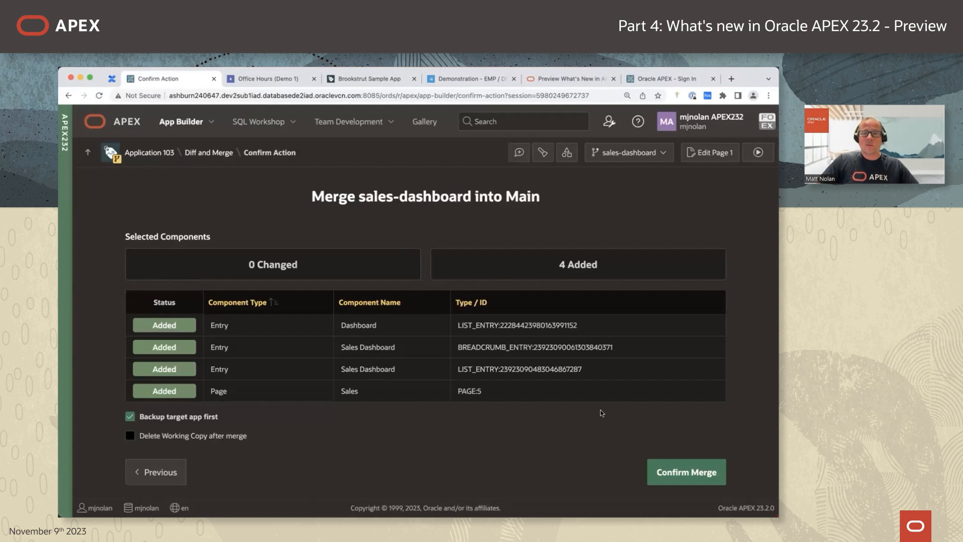
left_click(686, 474)
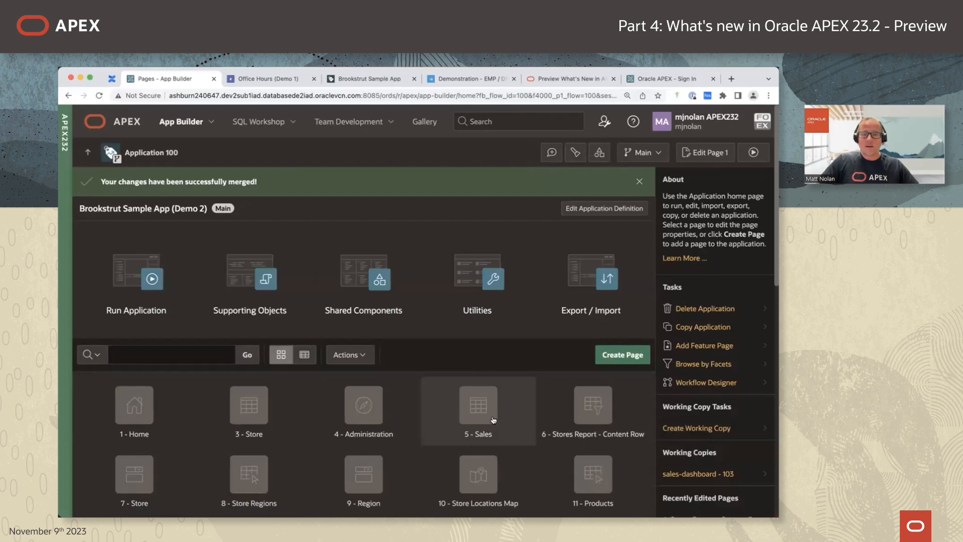
left_click(372, 80)
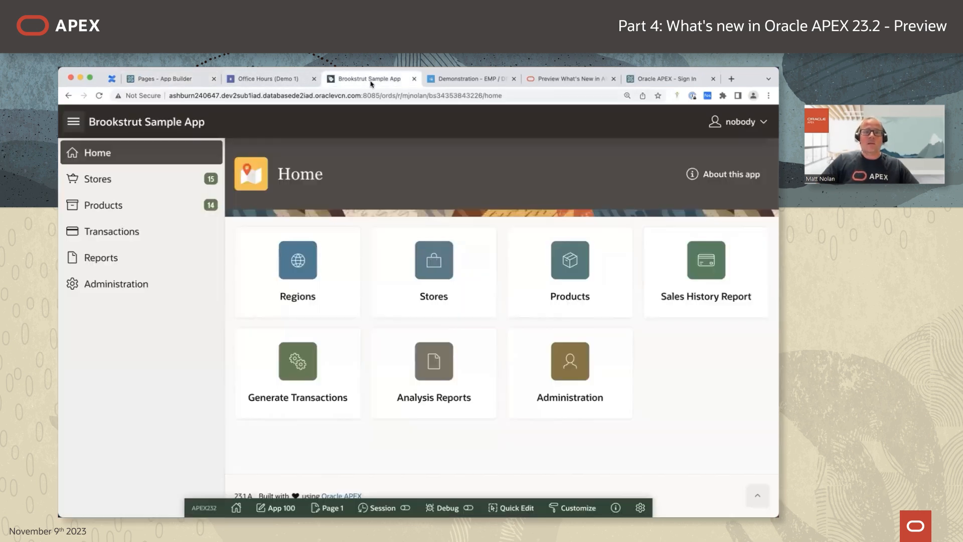
Reload the Brookstrut app, open the new Sales Dashboard page, then return to App Builder.
left_click(100, 95)
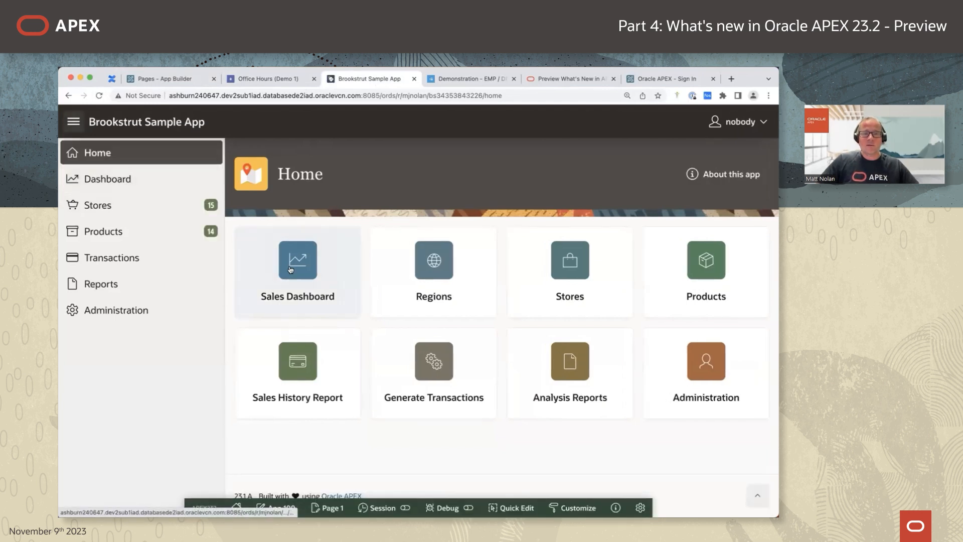
left_click(325, 265)
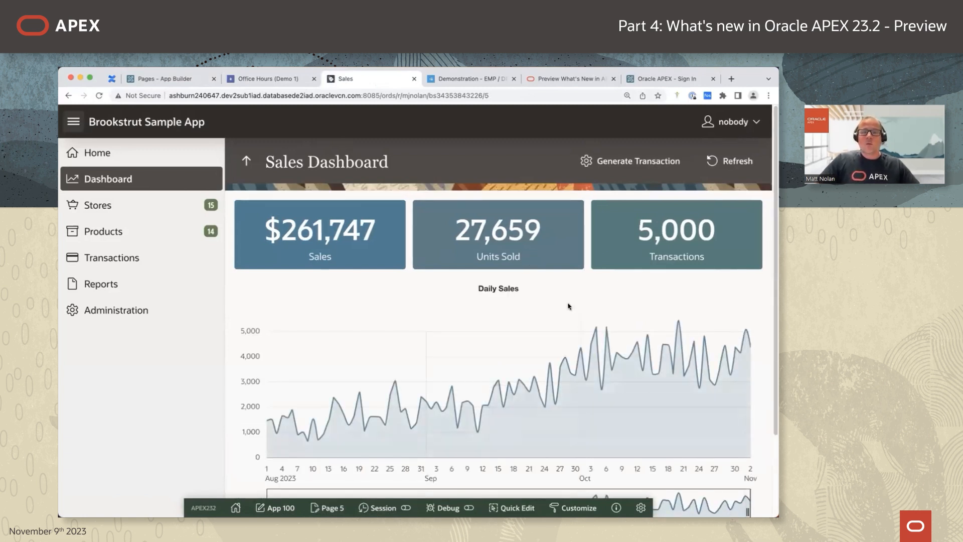
left_click(269, 80)
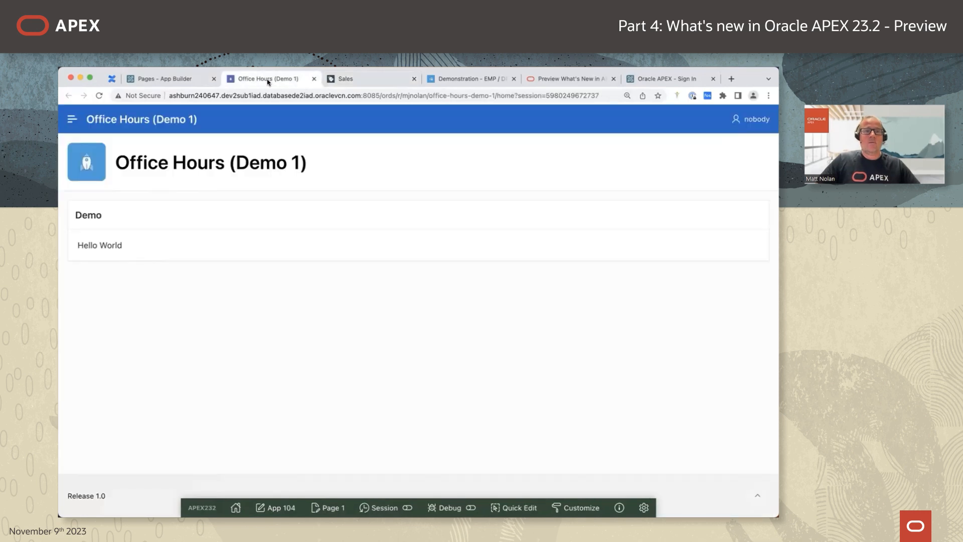
left_click(182, 79)
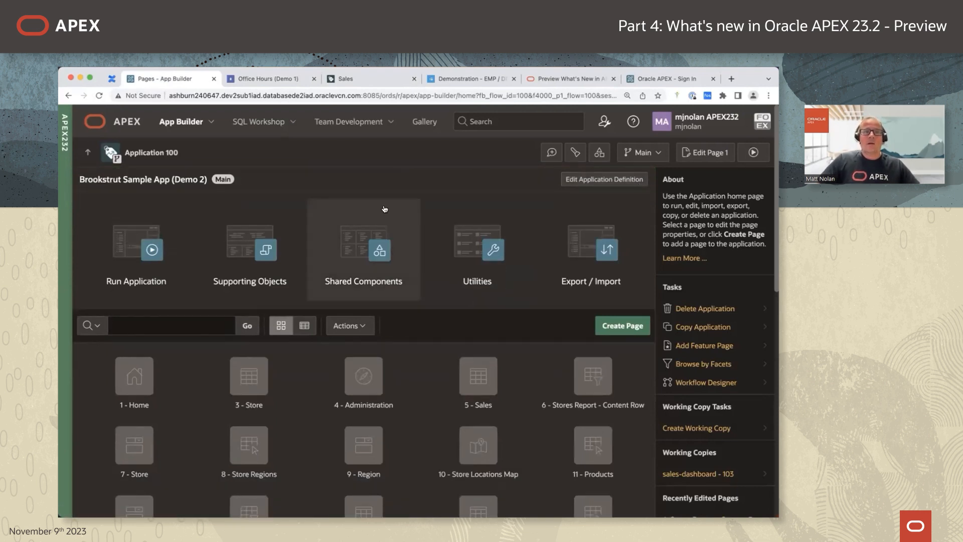
left_click(88, 152)
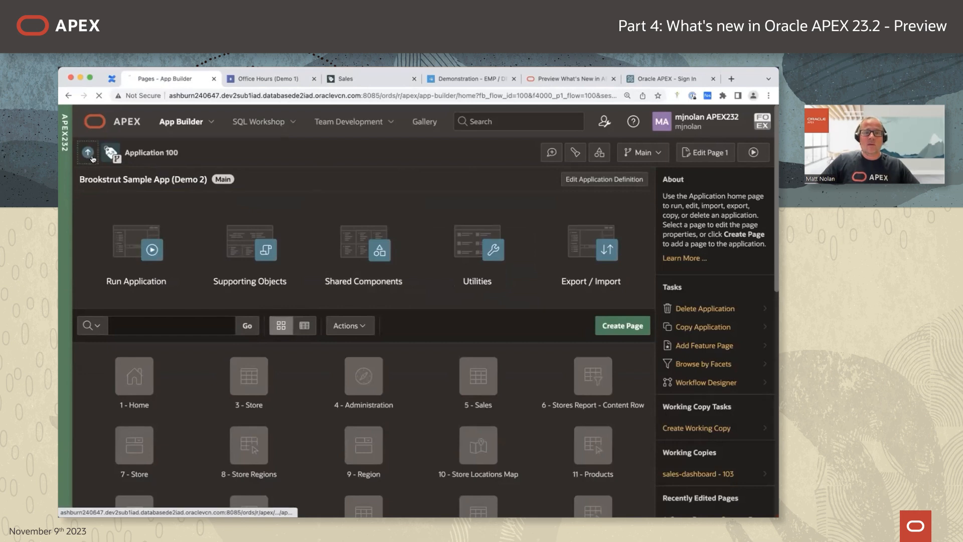
Open EMP / DEPT (Demo 3) and switch to its harrys-changes working copy, application 106.
left_click(246, 317)
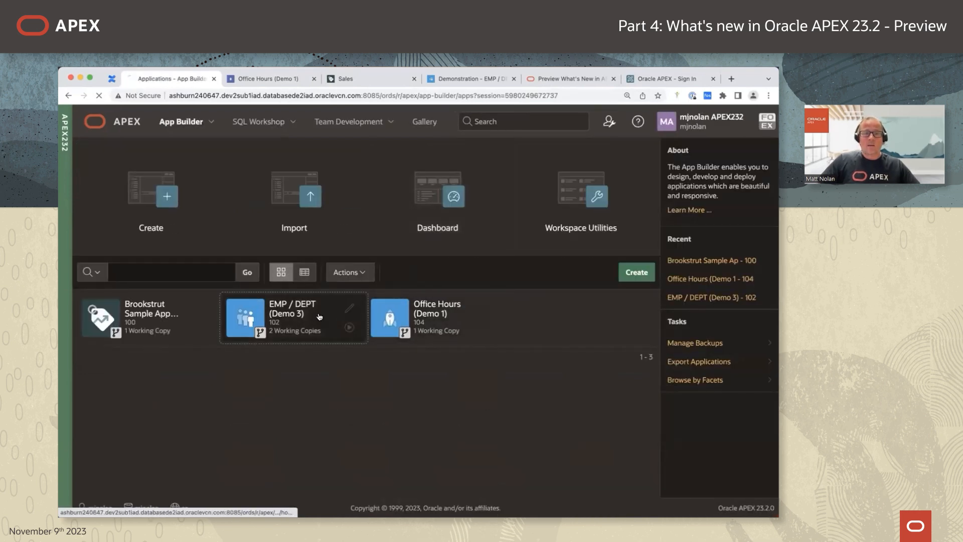
left_click(650, 155)
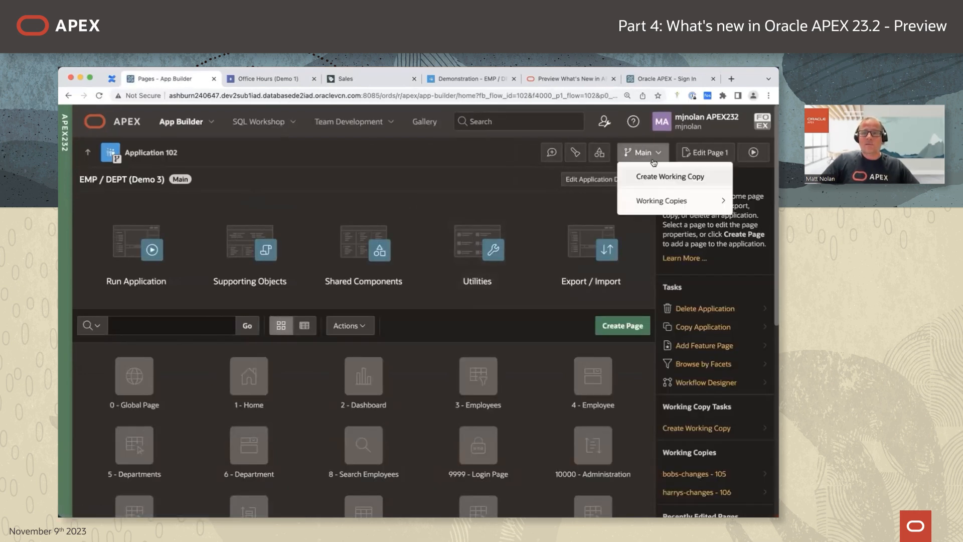
mouse_move(662, 202)
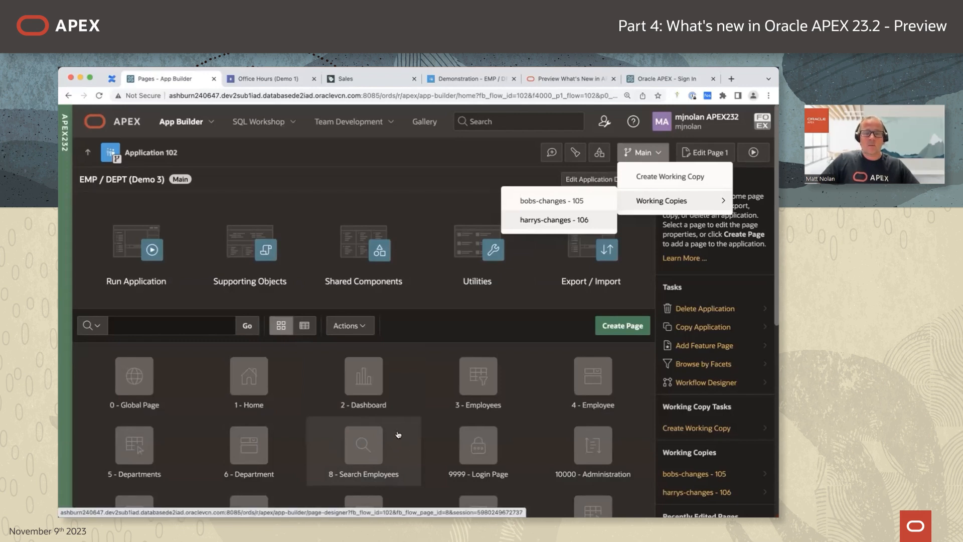
left_click(570, 226)
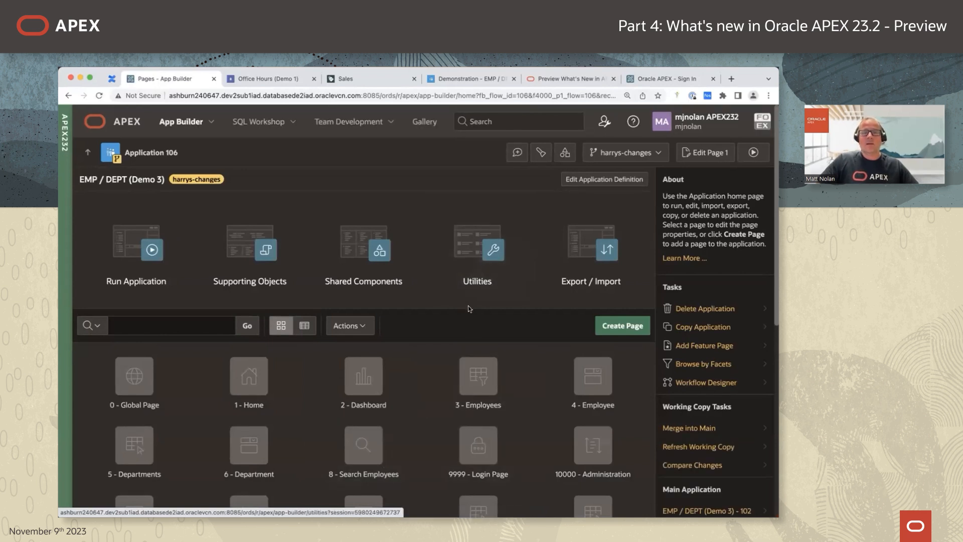
Switch to bobs-changes and compare it with Main, revealing missing page 8, breadcrumb and list entries.
left_click(655, 158)
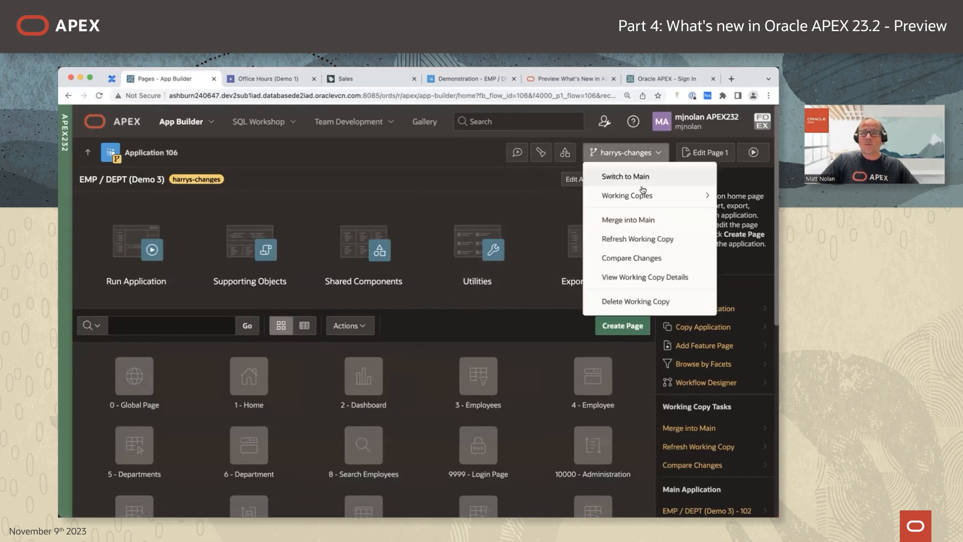
mouse_move(623, 191)
left_click(544, 195)
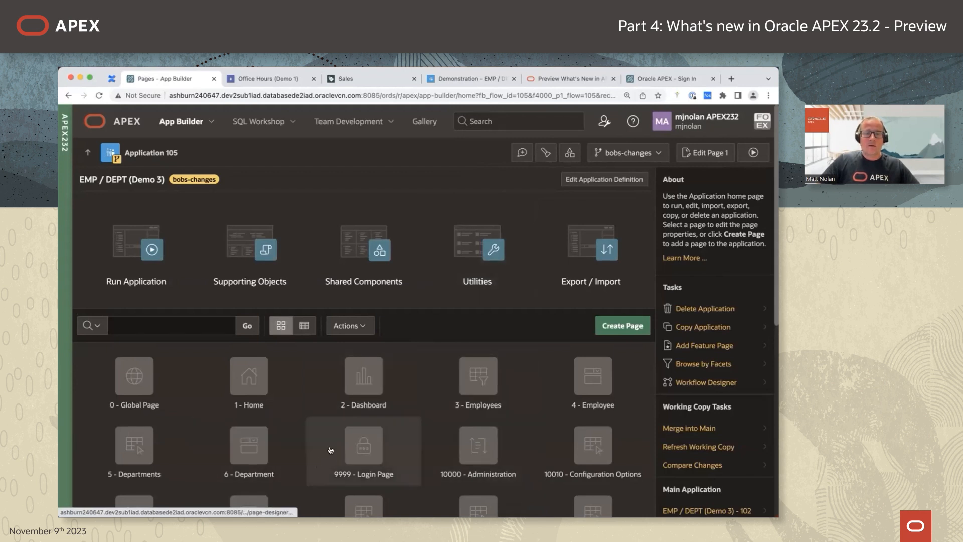
left_click(656, 157)
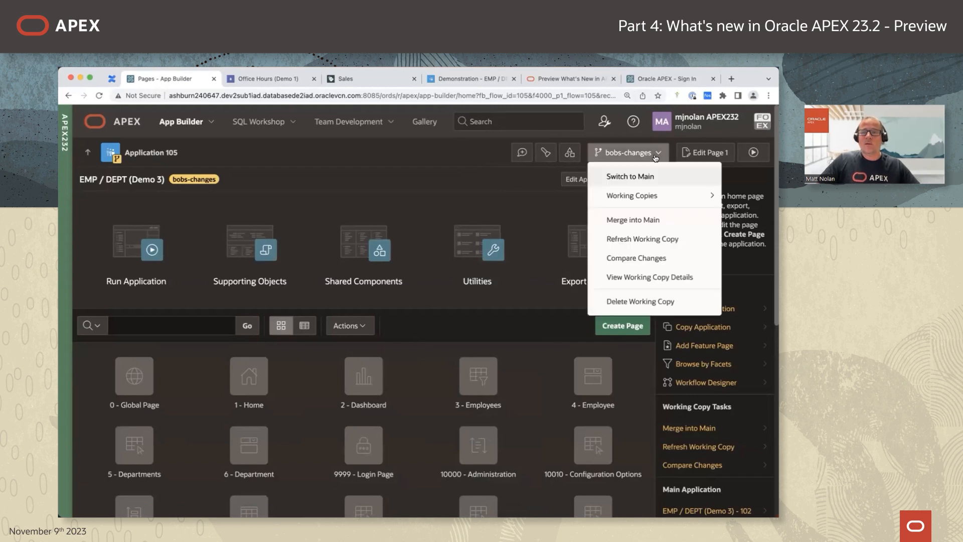
left_click(635, 259)
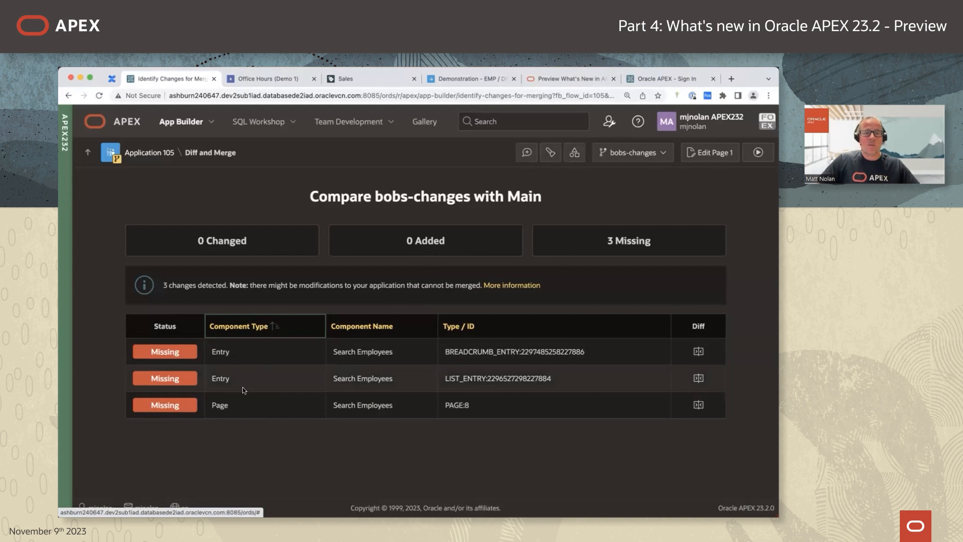
Stage a refresh of bobs-changes from Main with all three Search Employees components, then view the running main app.
left_click(662, 156)
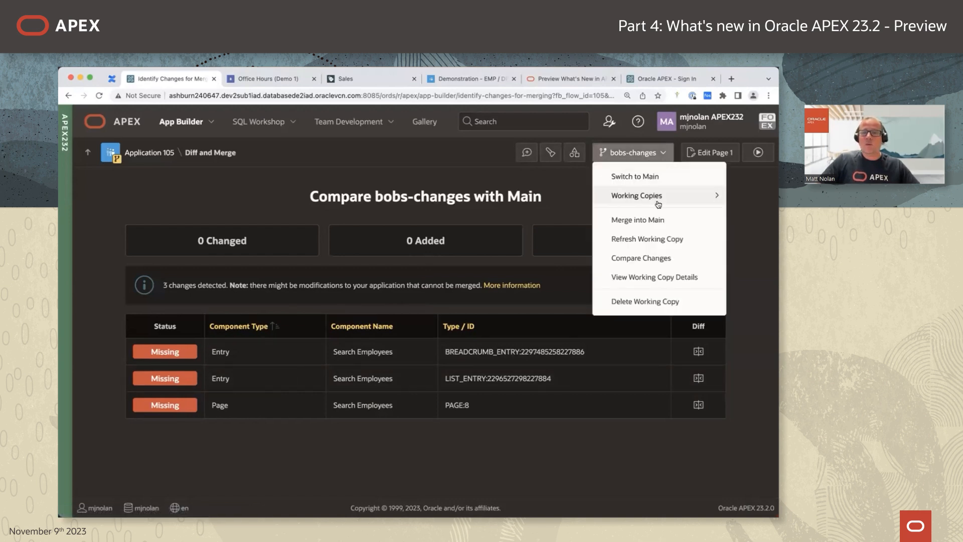
left_click(652, 239)
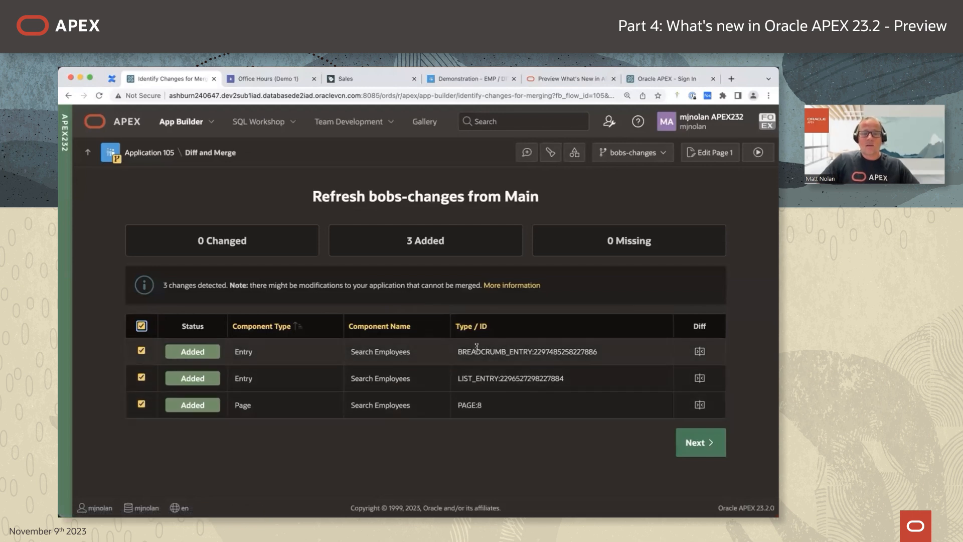
left_click(701, 442)
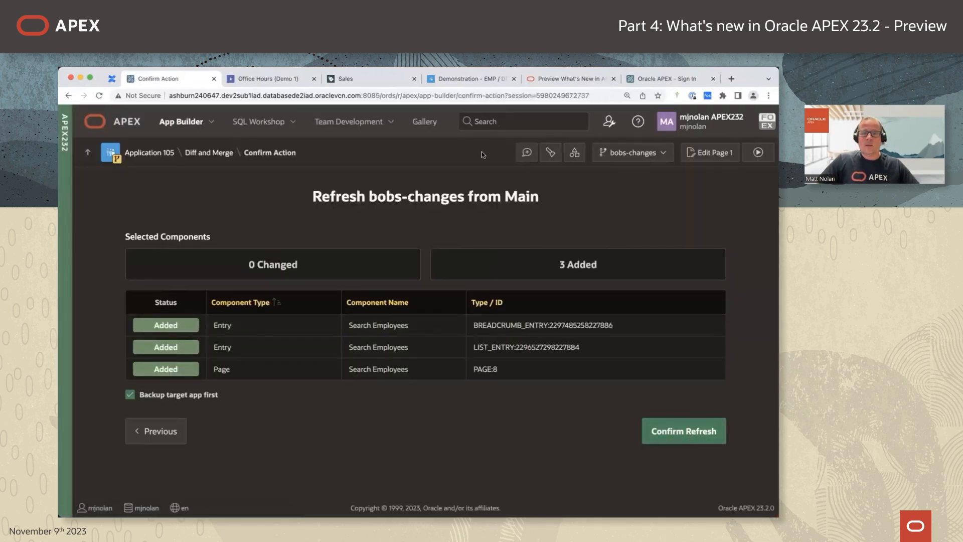
left_click(457, 78)
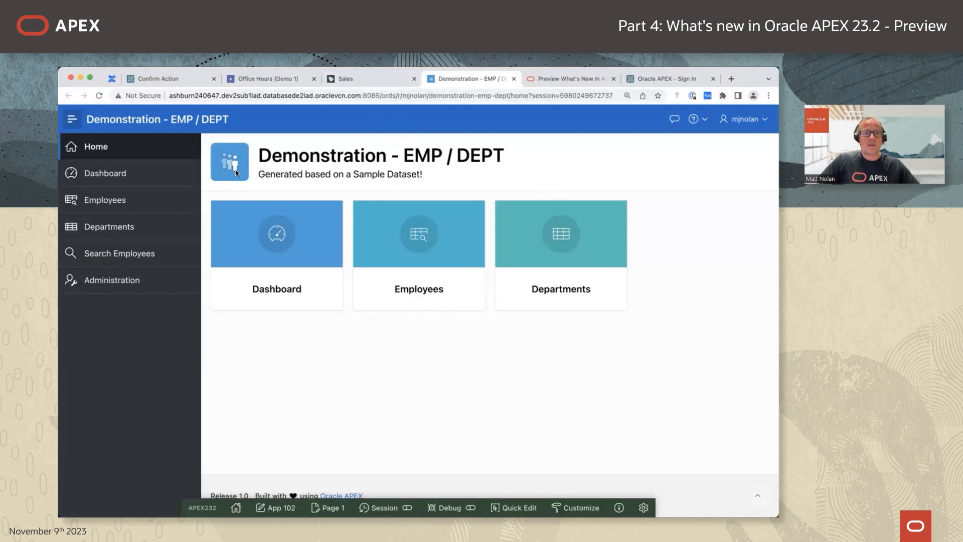
Launch the bobs-changes app and sign in with the user's username and password.
left_click(209, 77)
left_click(757, 154)
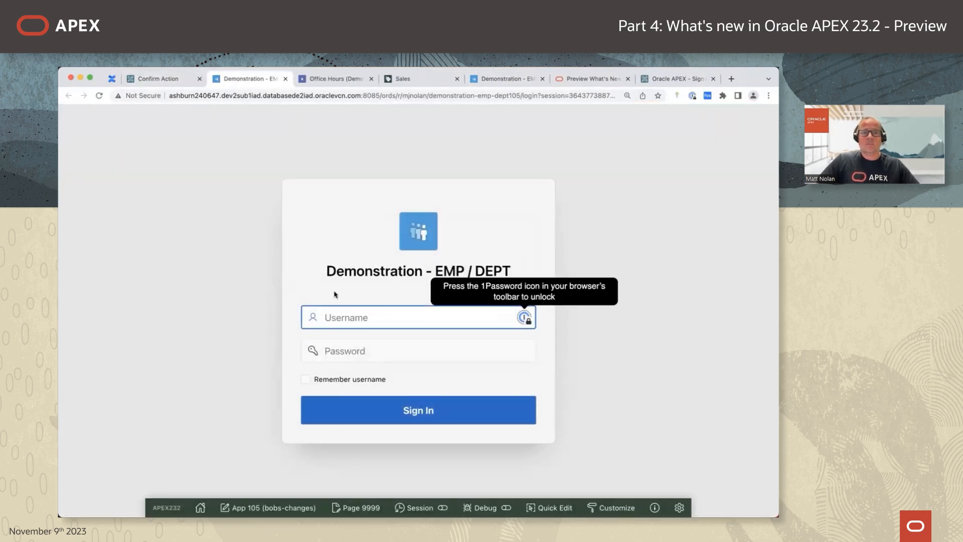
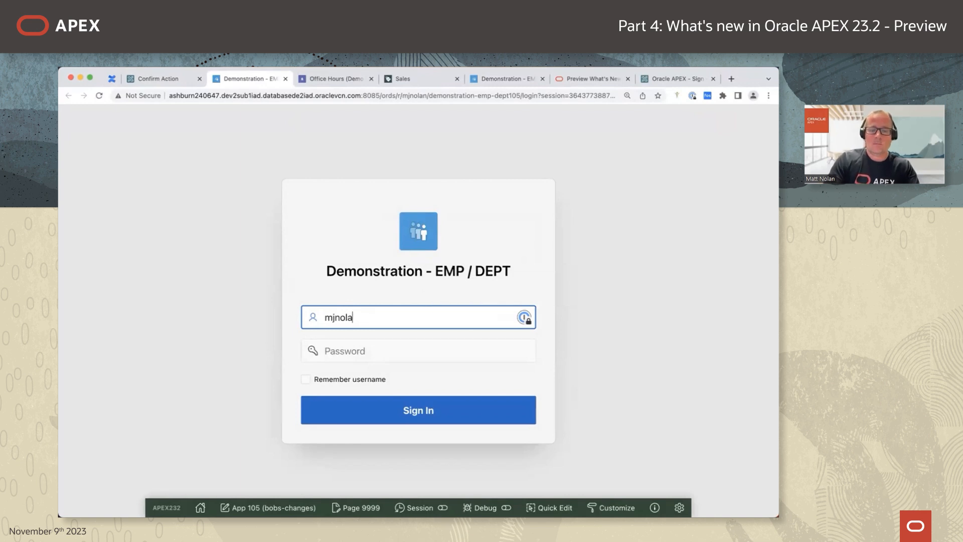
key("Tab")
type("******")
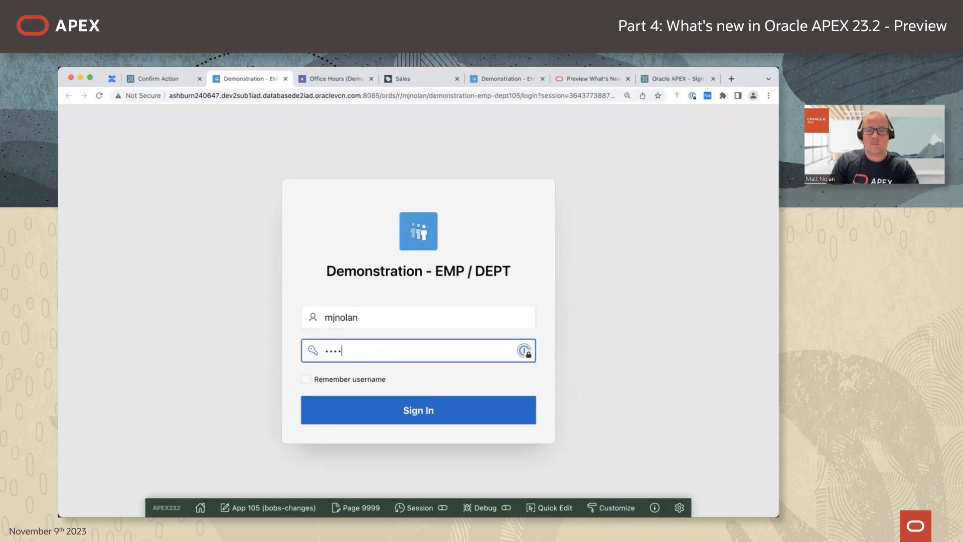
key("Return")
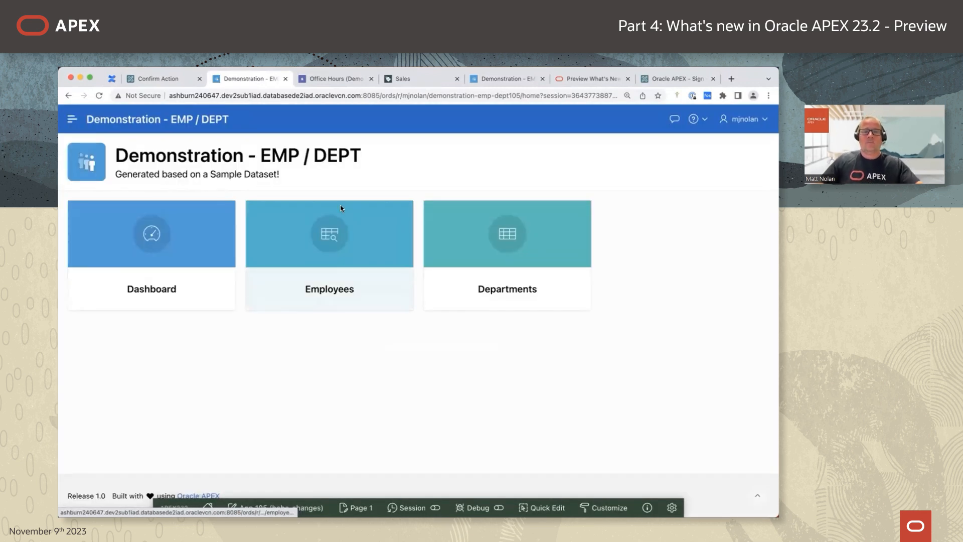
Confirm the refresh of bobs-changes from Main and dismiss the success message.
left_click(71, 119)
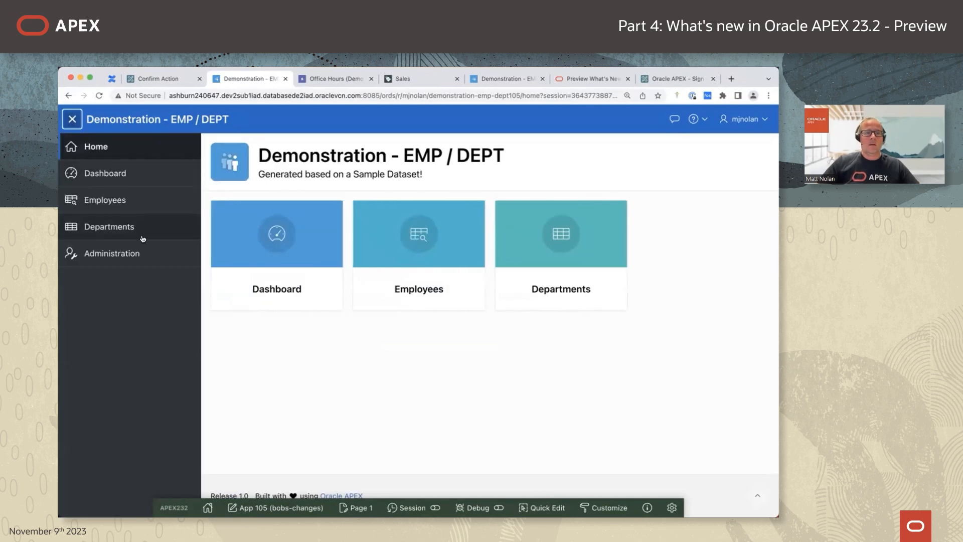
left_click(157, 79)
left_click(697, 435)
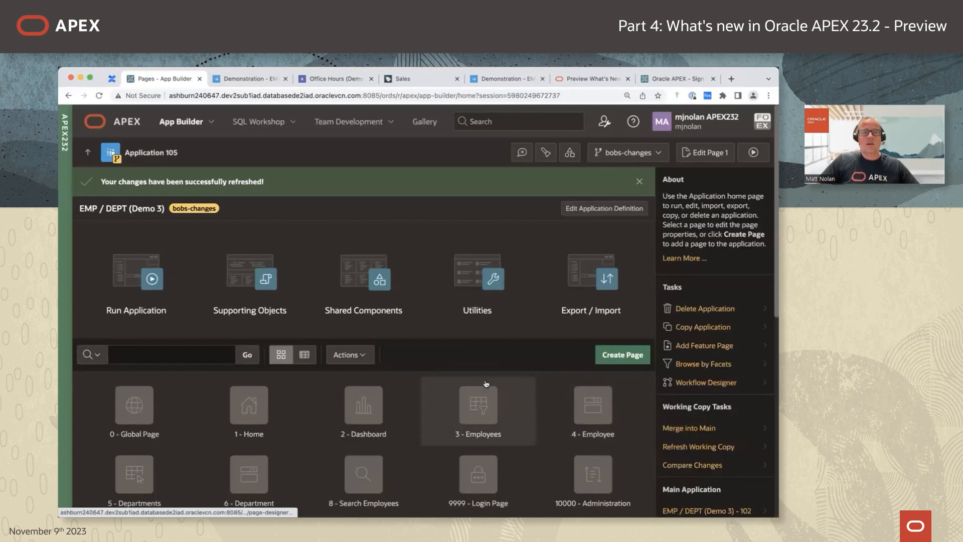
left_click(640, 182)
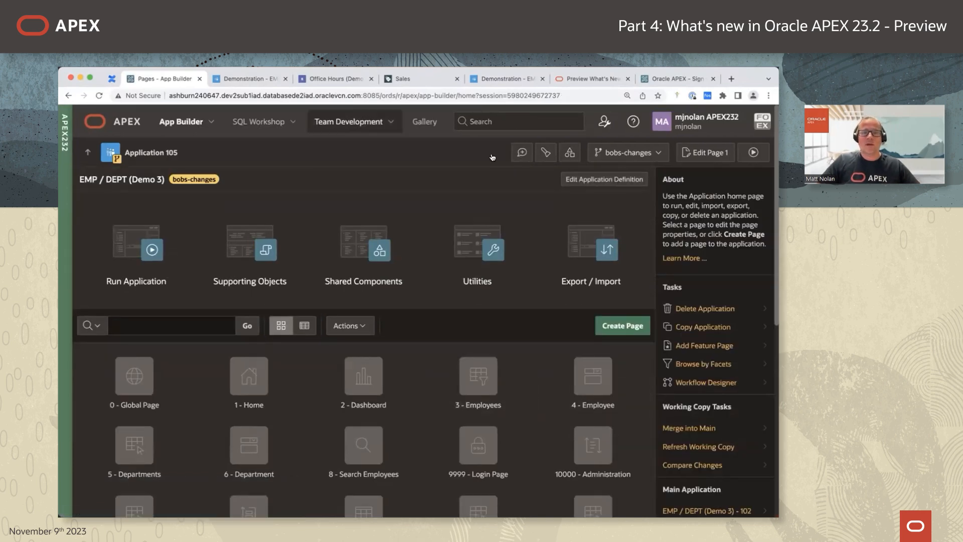
Reload the running bobs-changes app and test Search Employees by searching for 'a'.
left_click(246, 79)
left_click(98, 96)
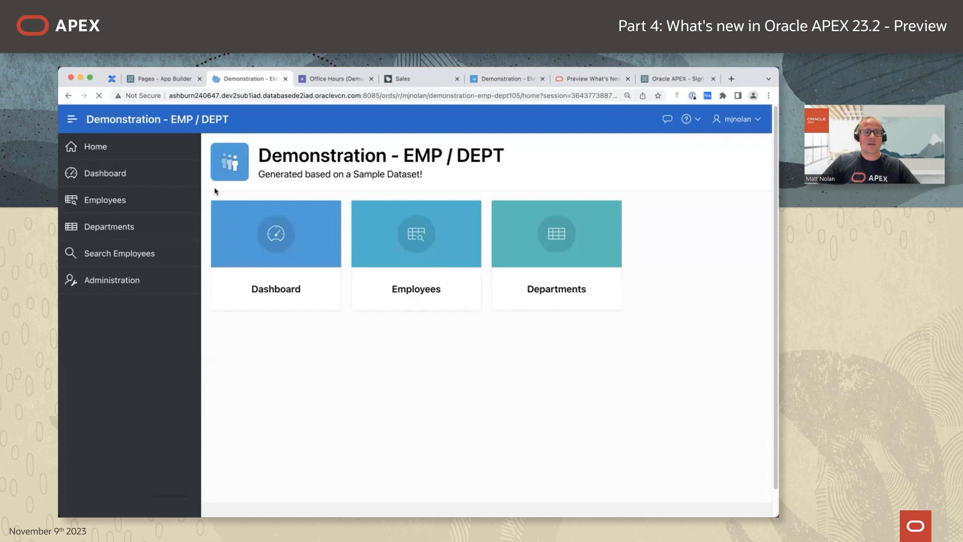
left_click(129, 254)
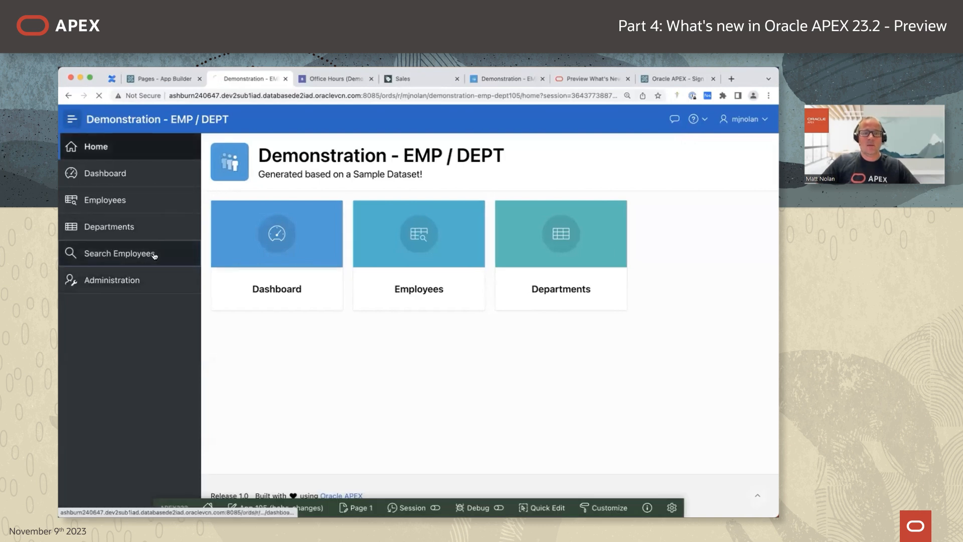
left_click(333, 210)
type("a")
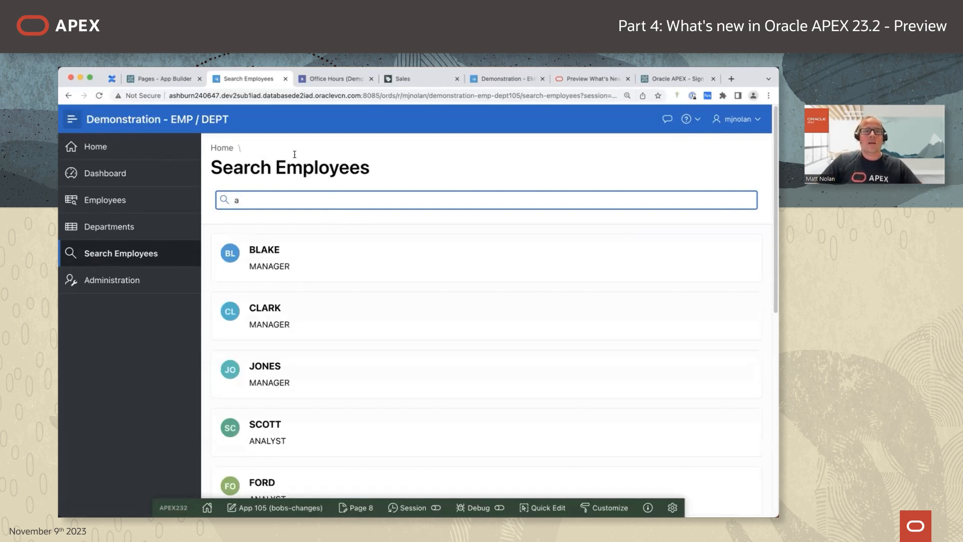
left_click(165, 79)
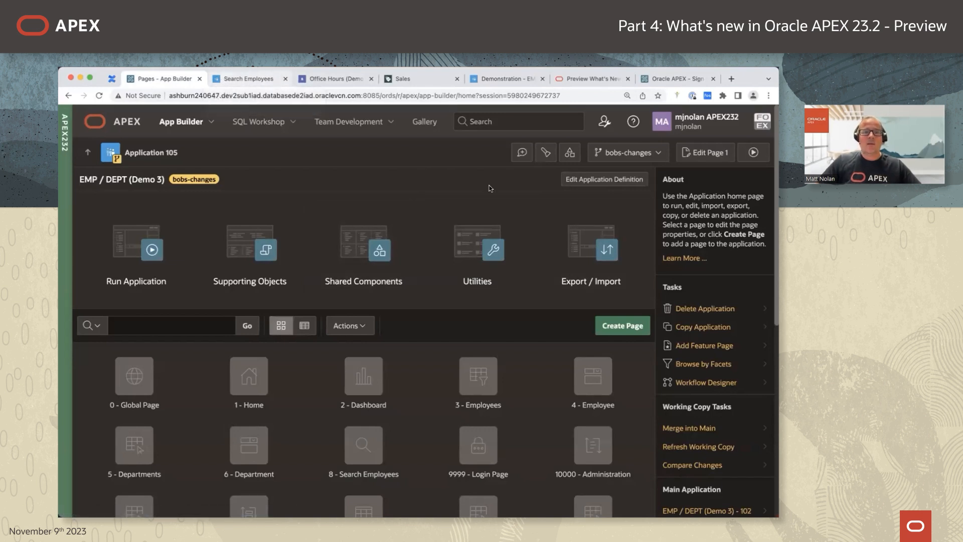
Run Merge into Main for bobs-changes, which shows 0 changed, 0 added, 0 missing, and read About Working Copies.
left_click(657, 153)
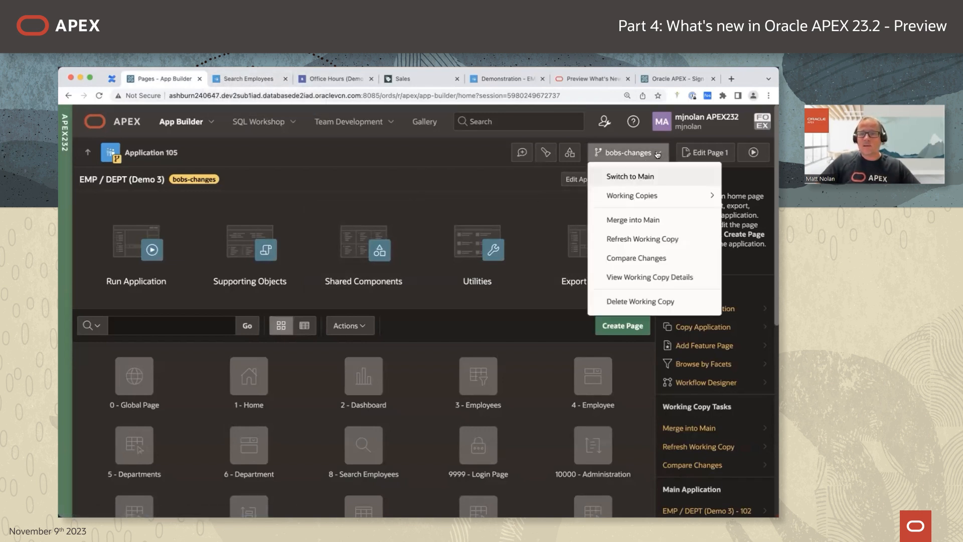
left_click(645, 219)
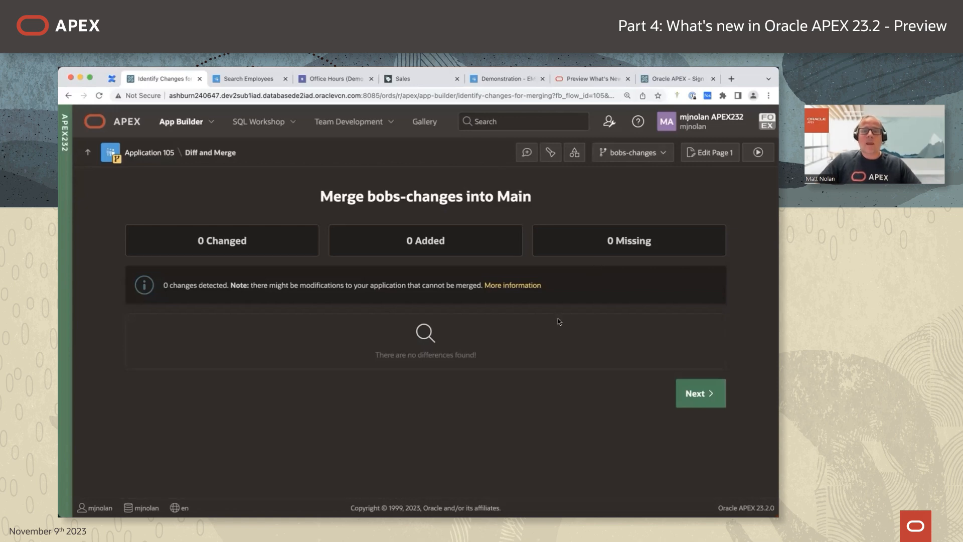
left_click(527, 285)
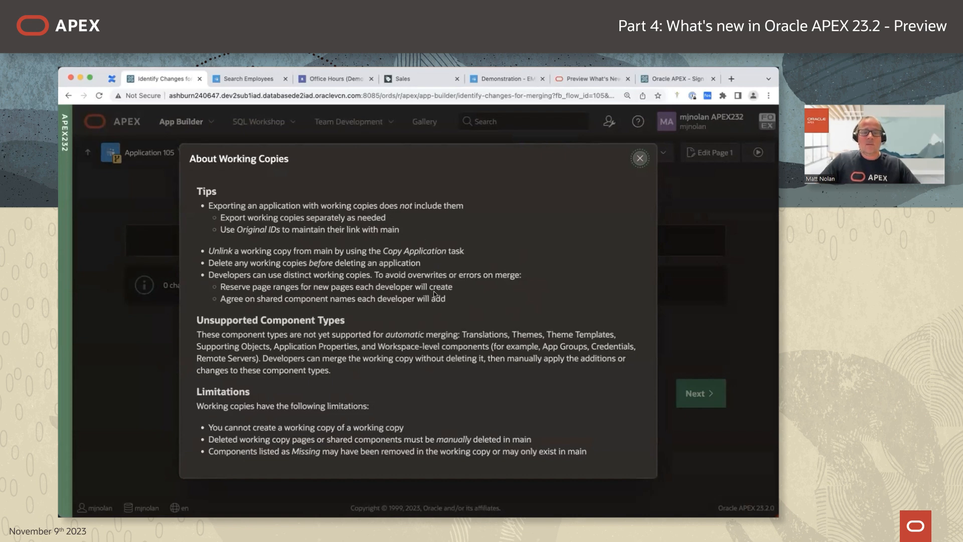
left_click(639, 160)
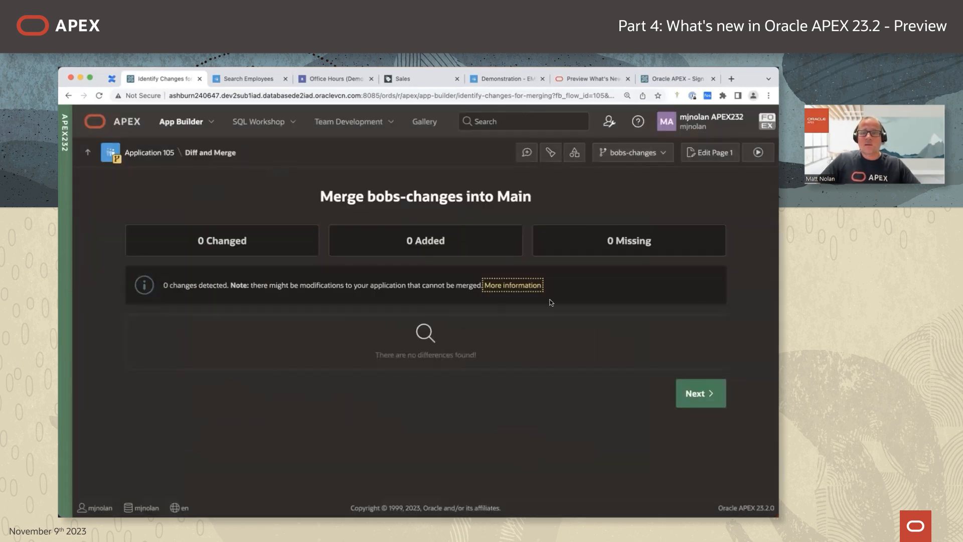
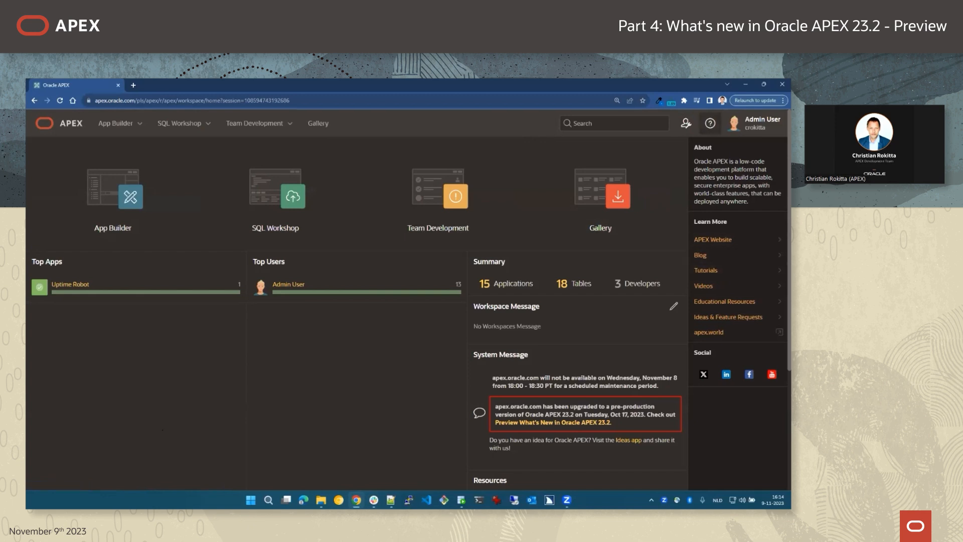
Open the APEX 23.2 Documentation from the Help menu in a new tab, then return to the workspace home.
left_click(710, 122)
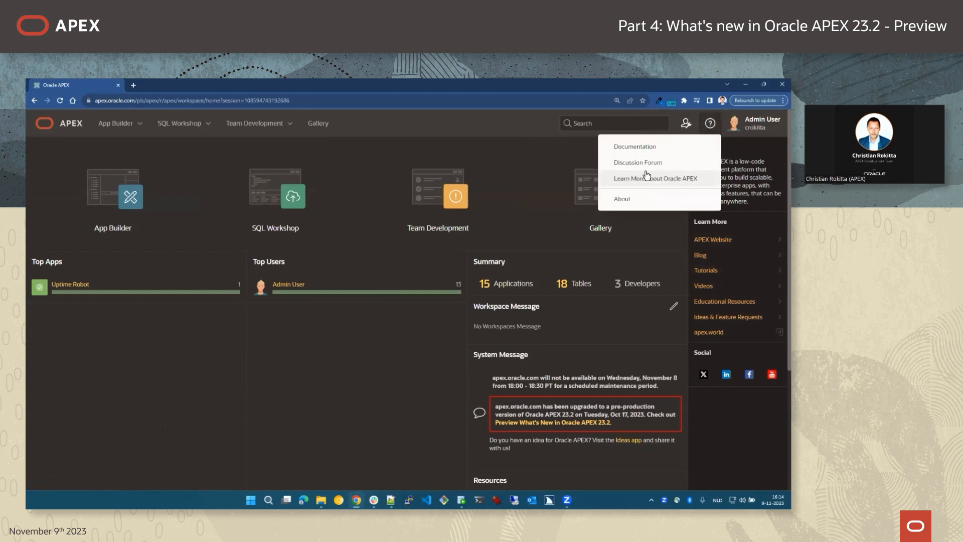
left_click(635, 146)
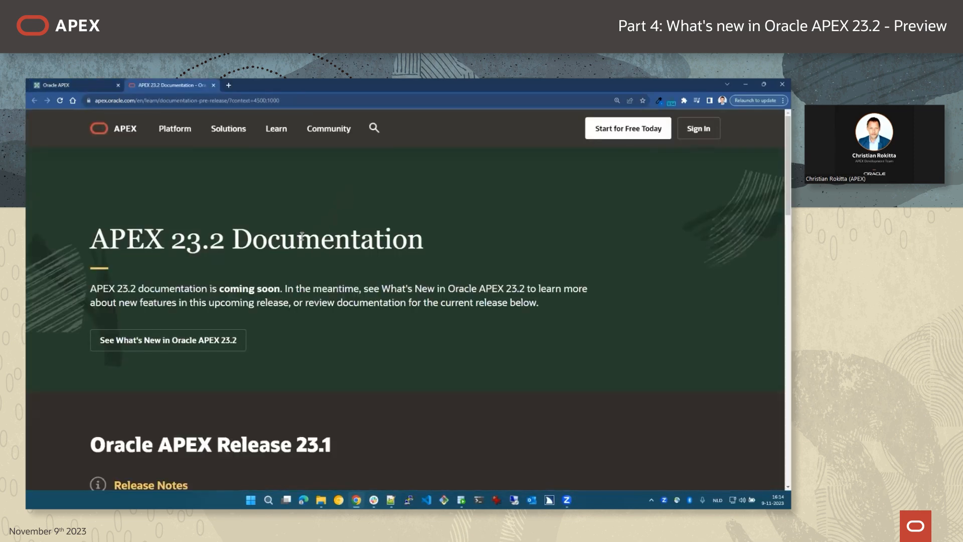
left_click(82, 86)
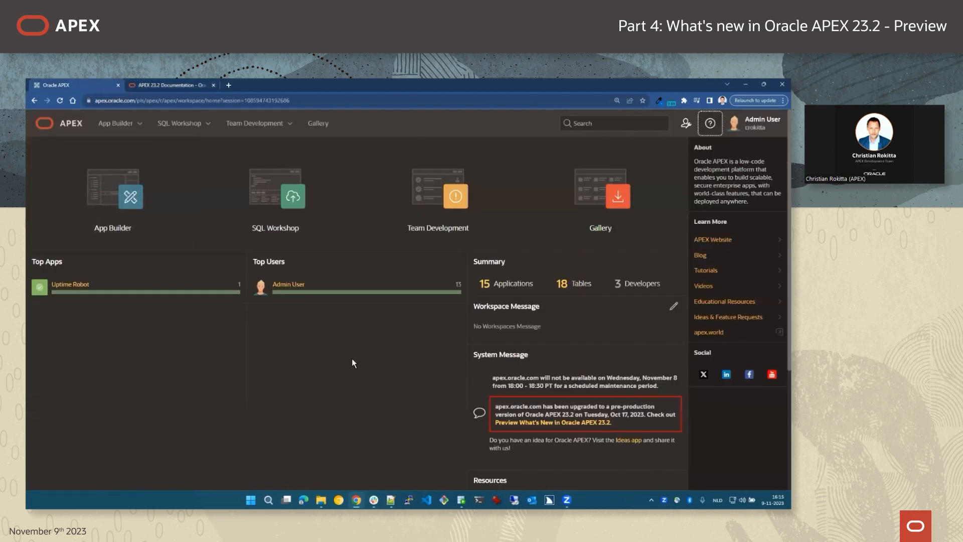
left_click(710, 123)
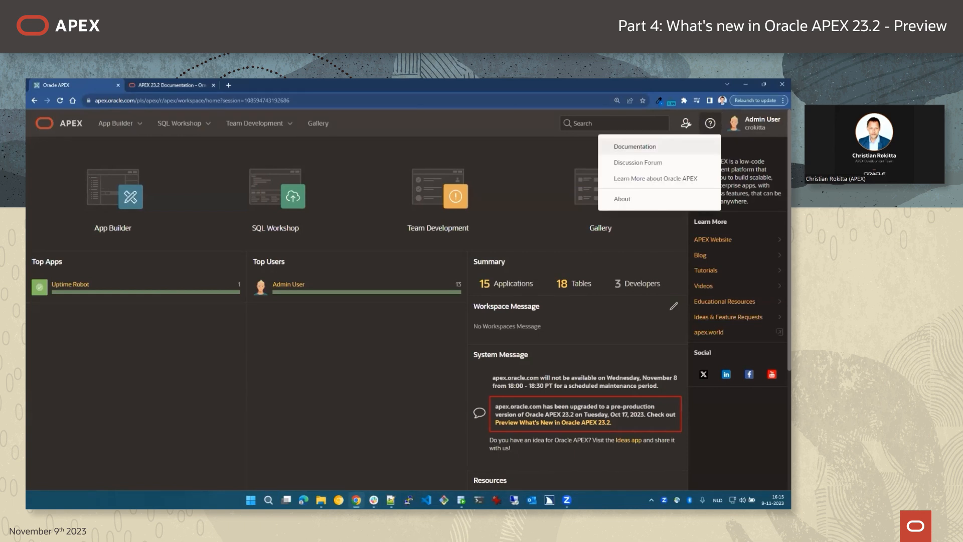
left_click(418, 123)
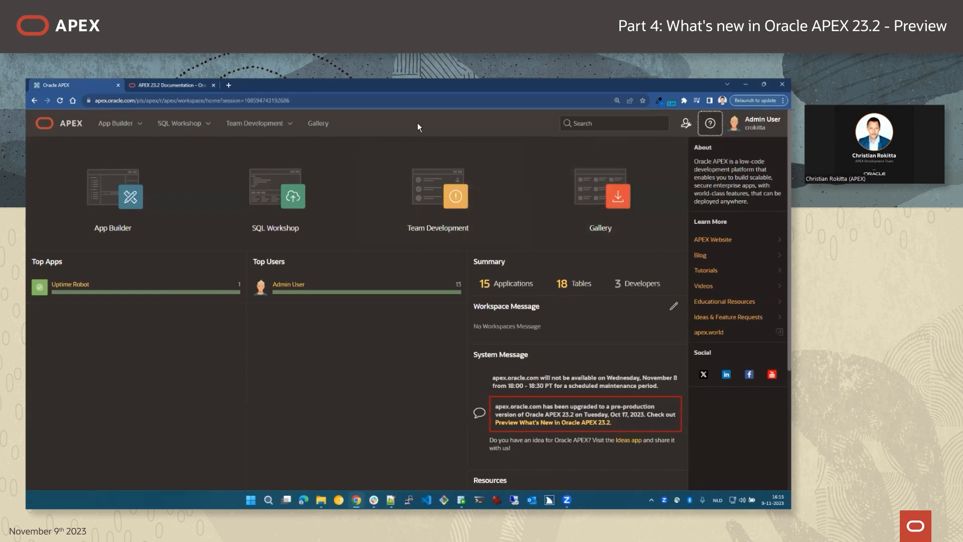
Launch SQL Developer Web from SQL Workshop, then close its tab and the documentation tab.
left_click(209, 124)
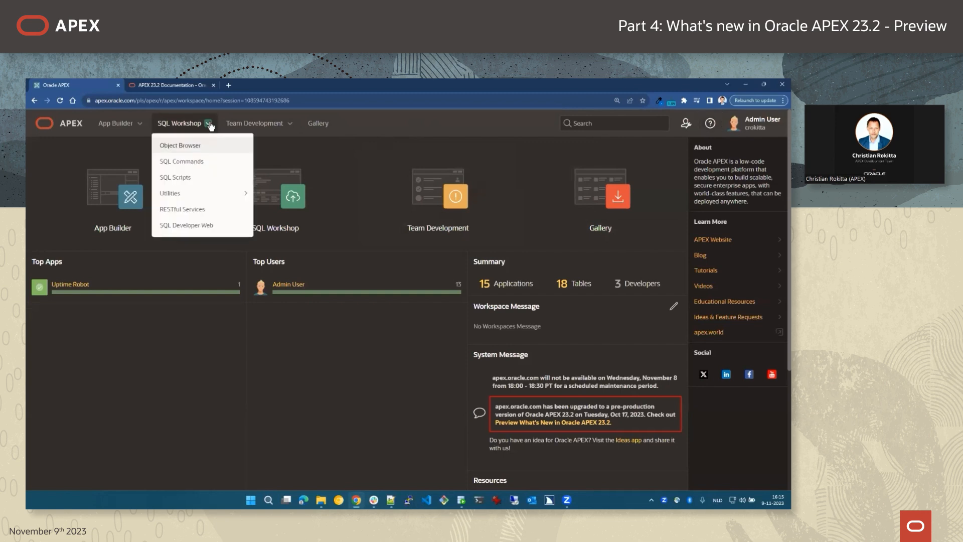
left_click(187, 226)
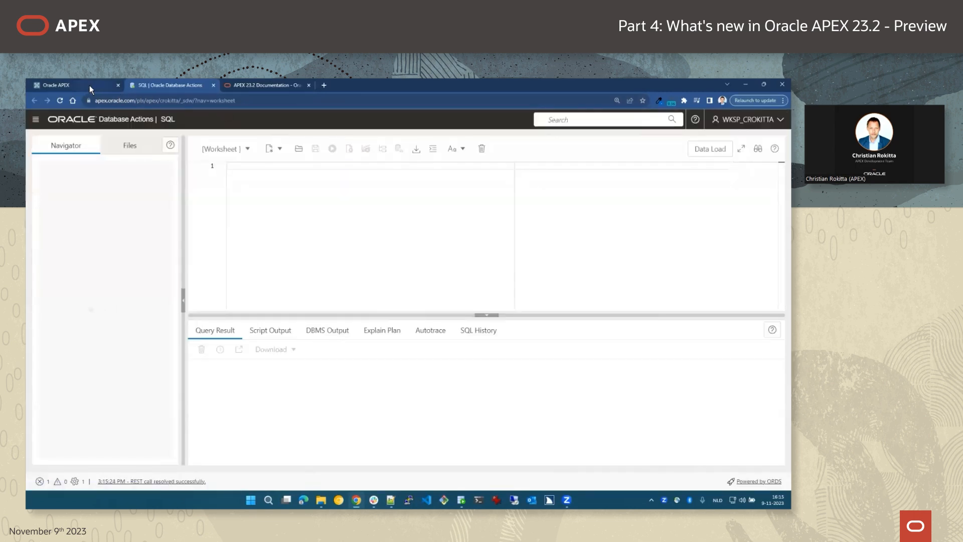
left_click(214, 86)
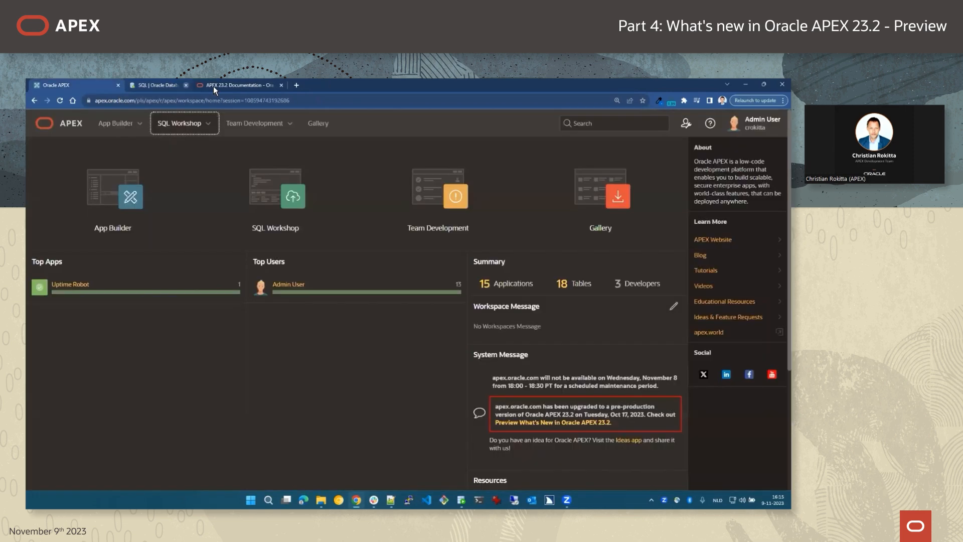
left_click(215, 88)
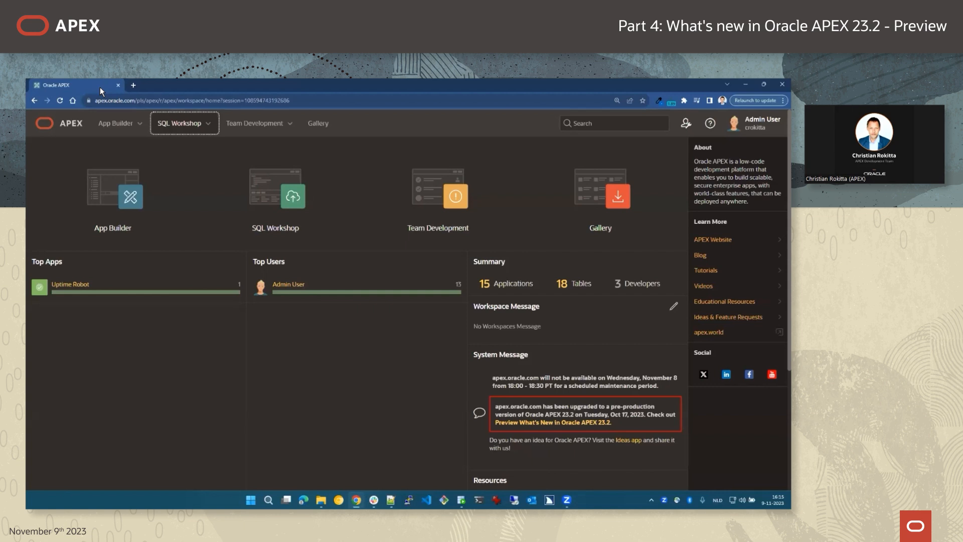
key("shift+Tab")
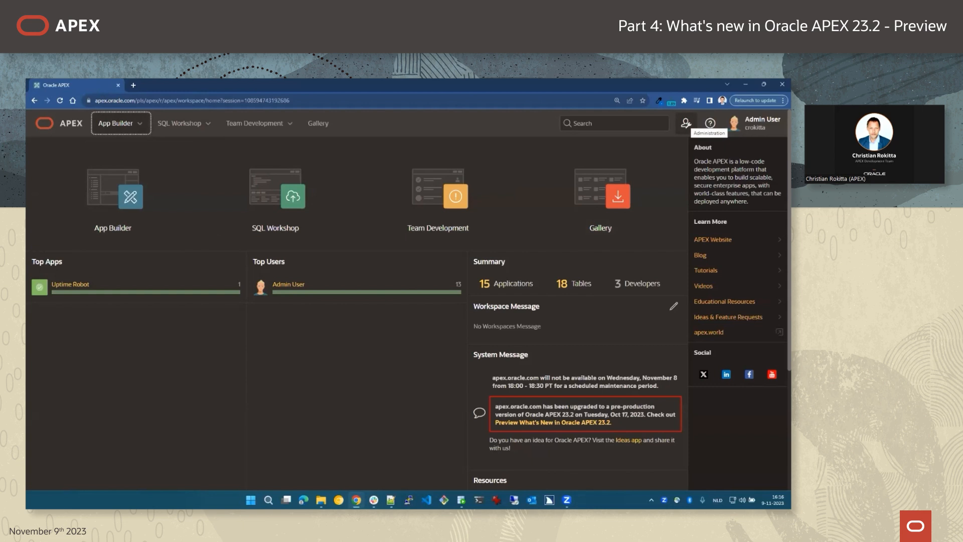
Go to Administration > Manage Service > Manage Extension Links, which lists no links yet.
left_click(686, 123)
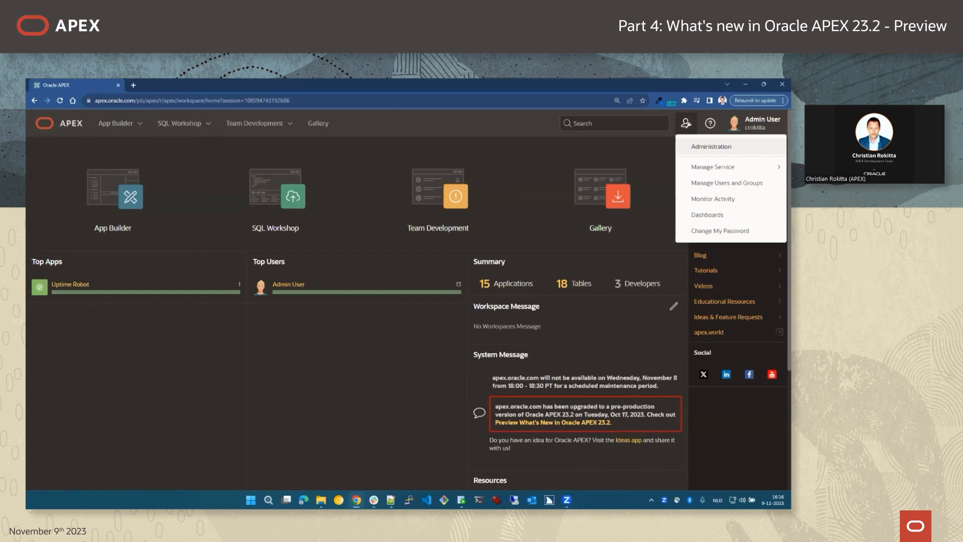
mouse_move(713, 167)
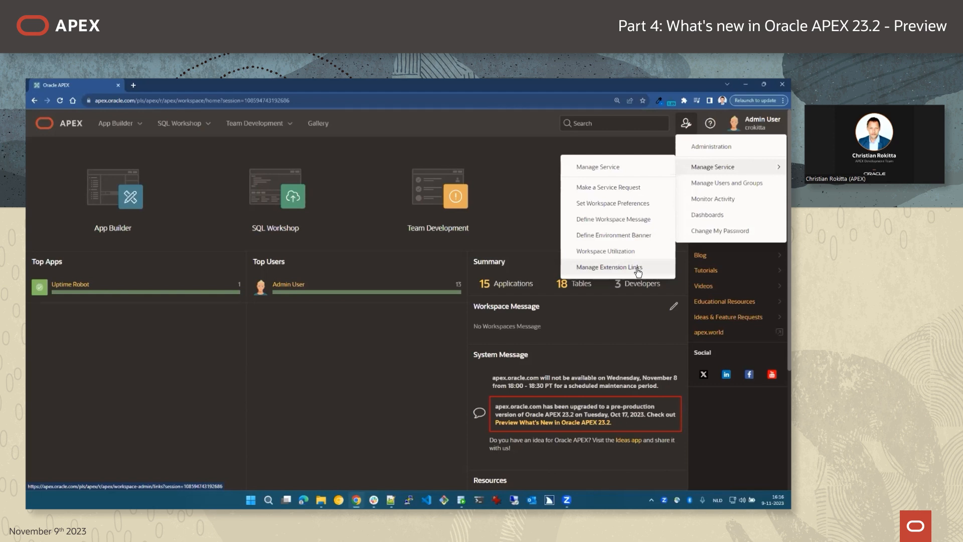
left_click(607, 165)
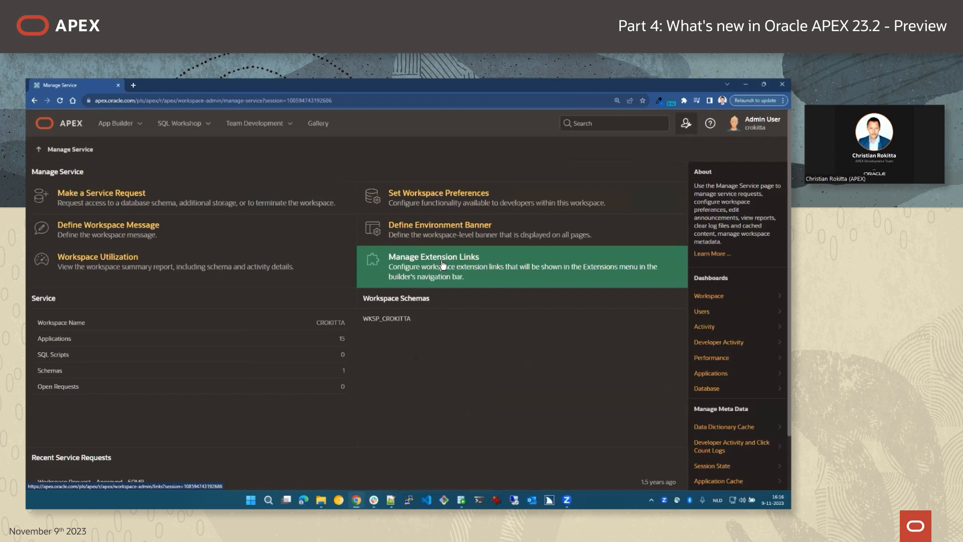
left_click(442, 265)
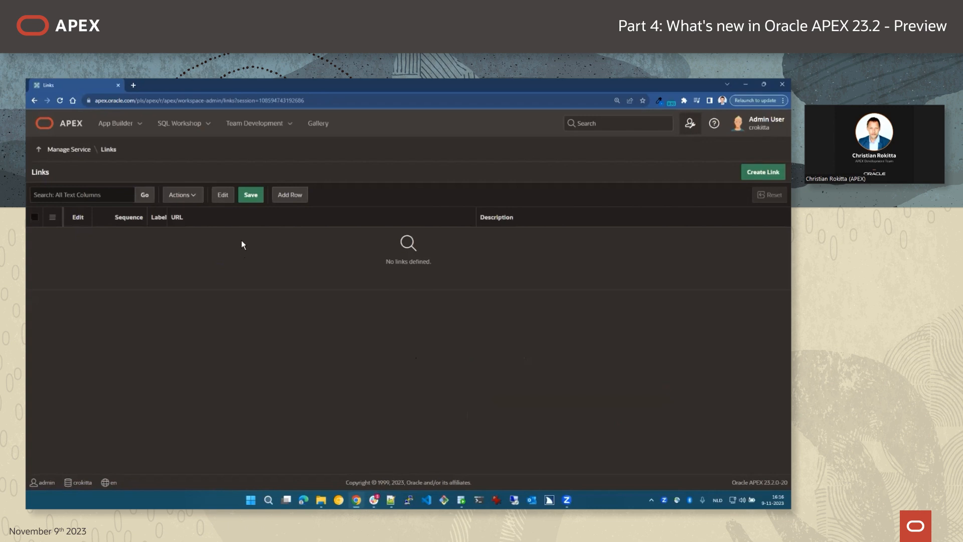
Add a first link, APEX Javascript API Reference, pointing to apex.oracle.com/jsapi.
left_click_drag(169, 214, 189, 213)
left_click(231, 197)
left_click(291, 197)
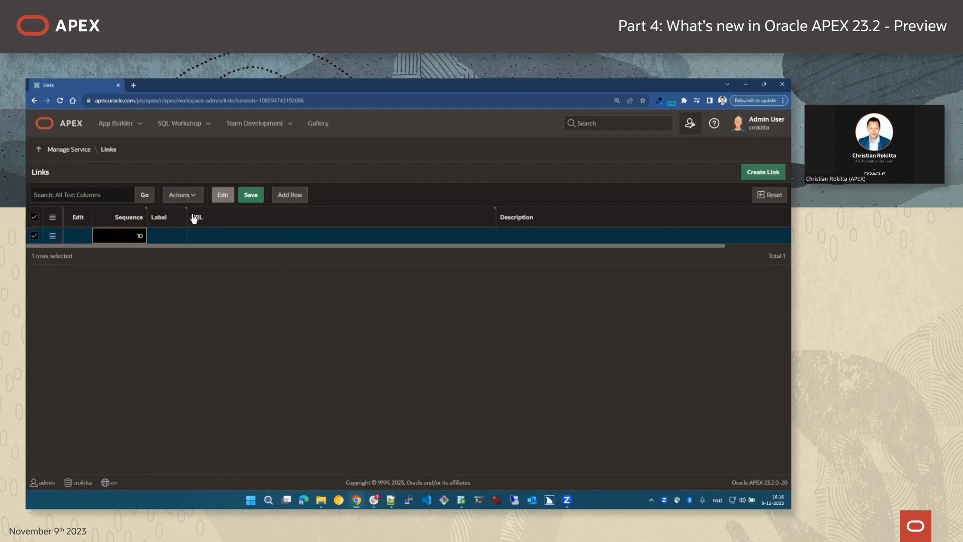
left_click_drag(187, 216, 250, 224)
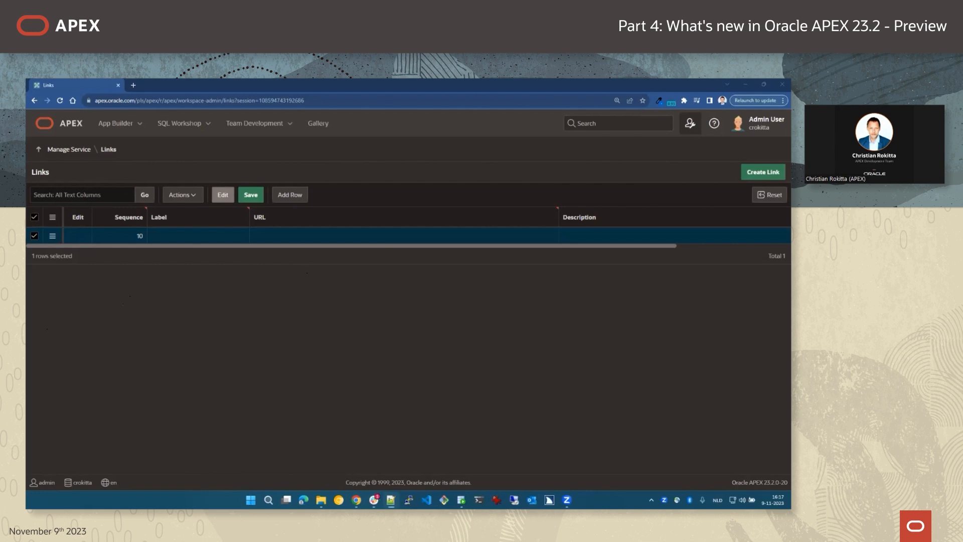
left_click(162, 237)
type("APEX Javascript API Reference")
key("alt+Tab")
left_click(274, 236)
type("https://apex.oracle.com/jsapi")
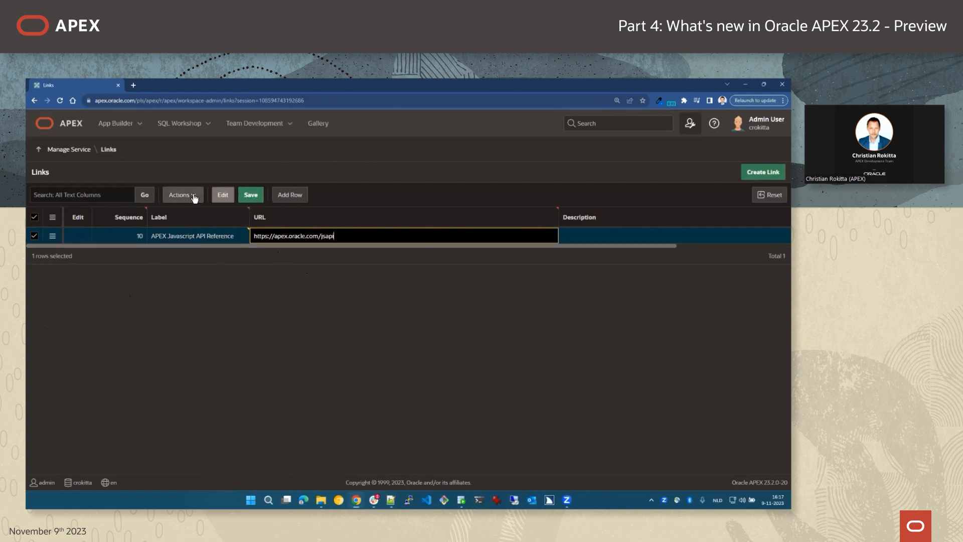
Add a sequence-20 link, APEX PL/SQL API Reference to apex.oracle.com/api, and save both links.
left_click(289, 195)
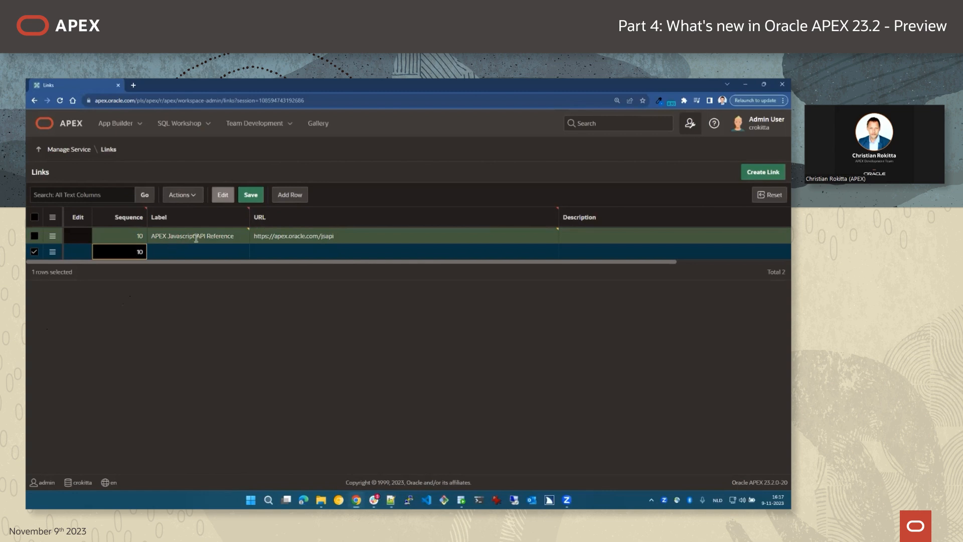
key("Delete")
type("2")
key("alt+Tab")
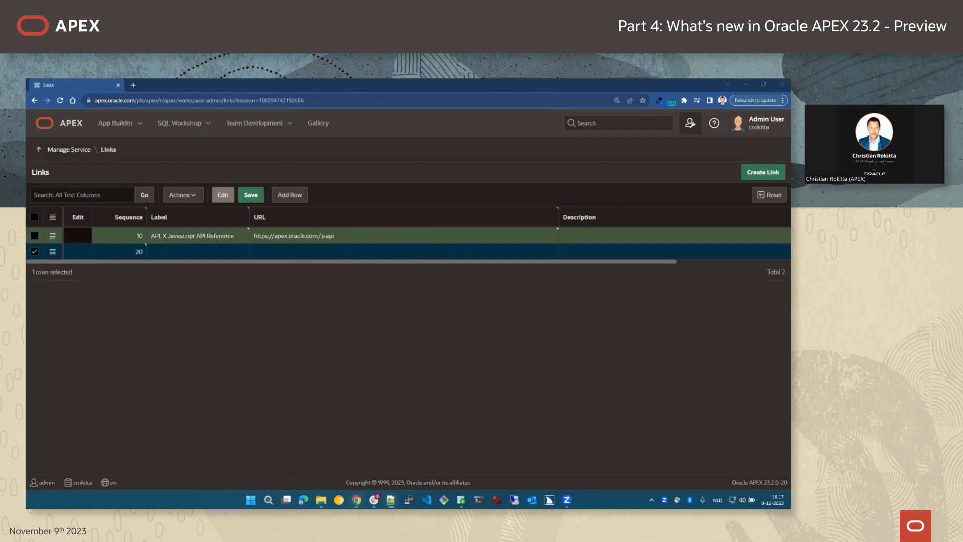
left_click(176, 251)
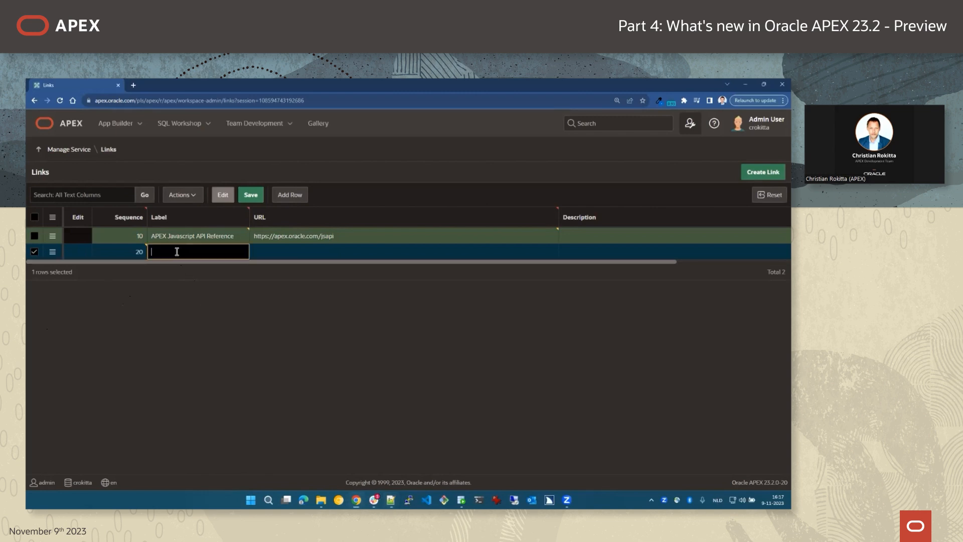
type("APEX PL/SQL API Reference")
key("alt+Tab")
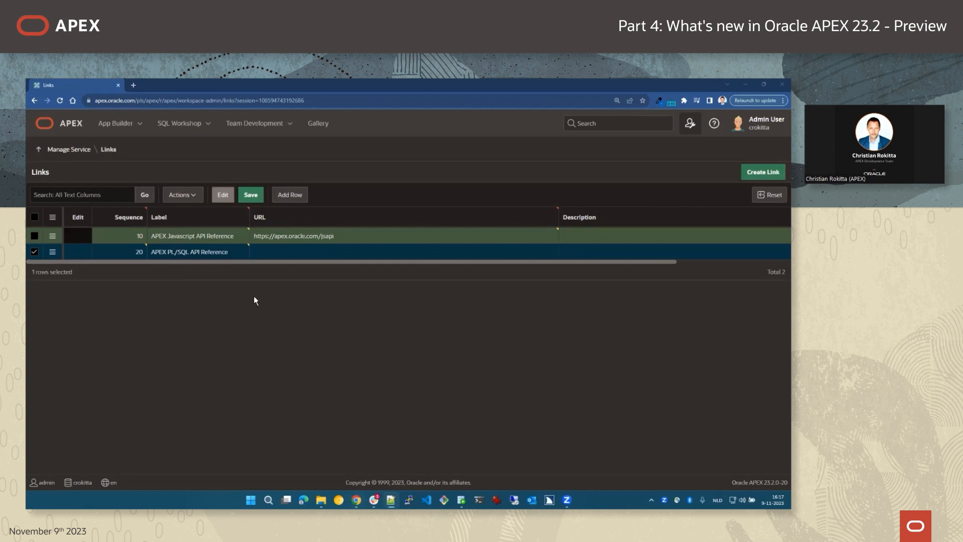
left_click(272, 254)
type("https://apex.oracle.com/api")
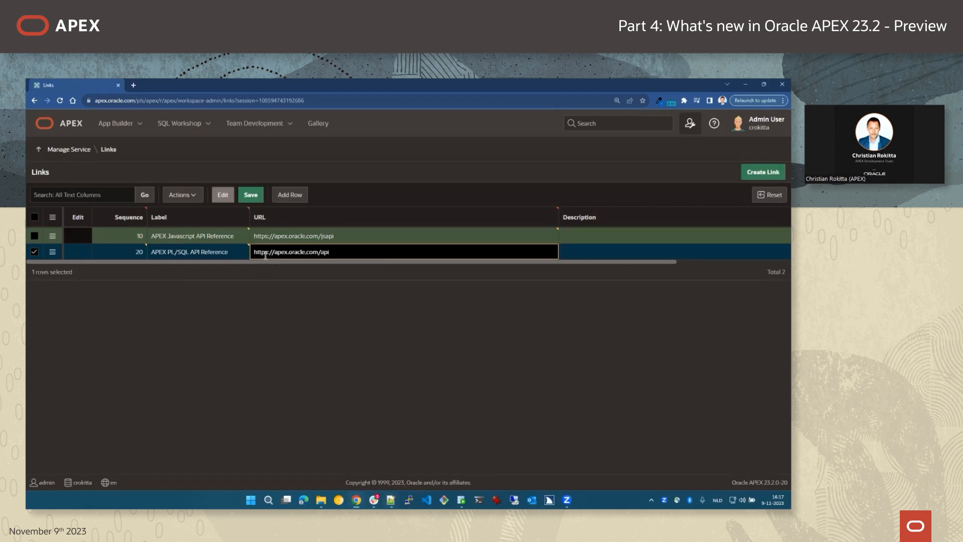
left_click(463, 341)
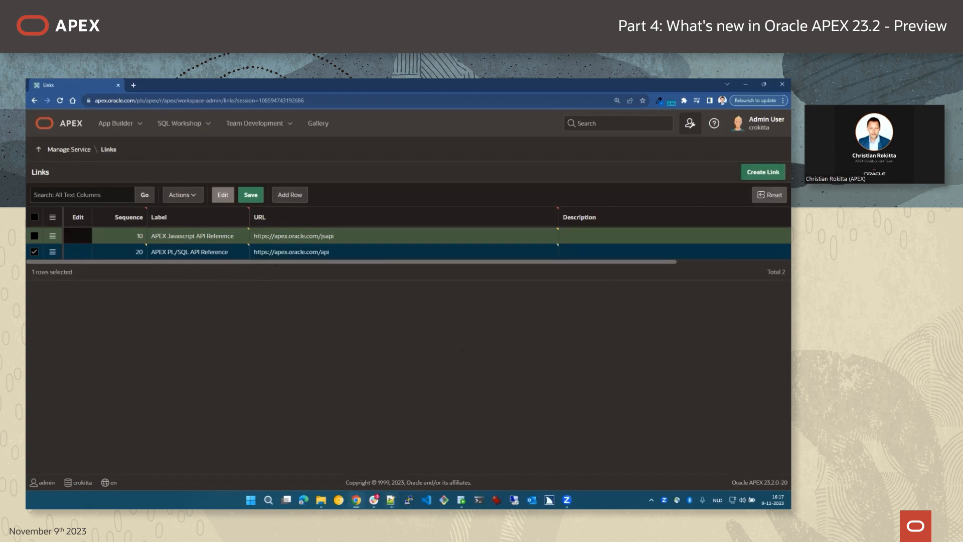
left_click(250, 196)
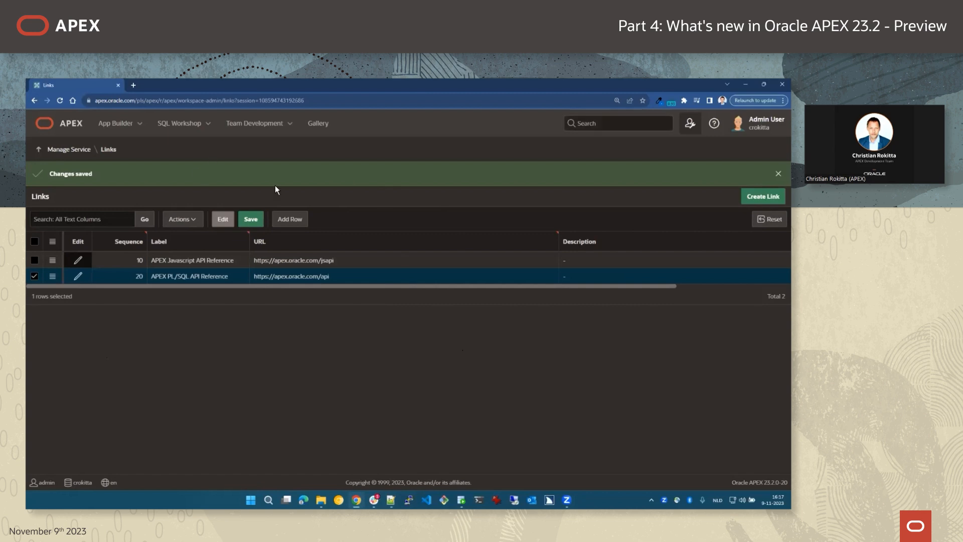
Open the APEX Javascript API Reference from the Extensions menu in a new tab, then return to APEX.
left_click(68, 125)
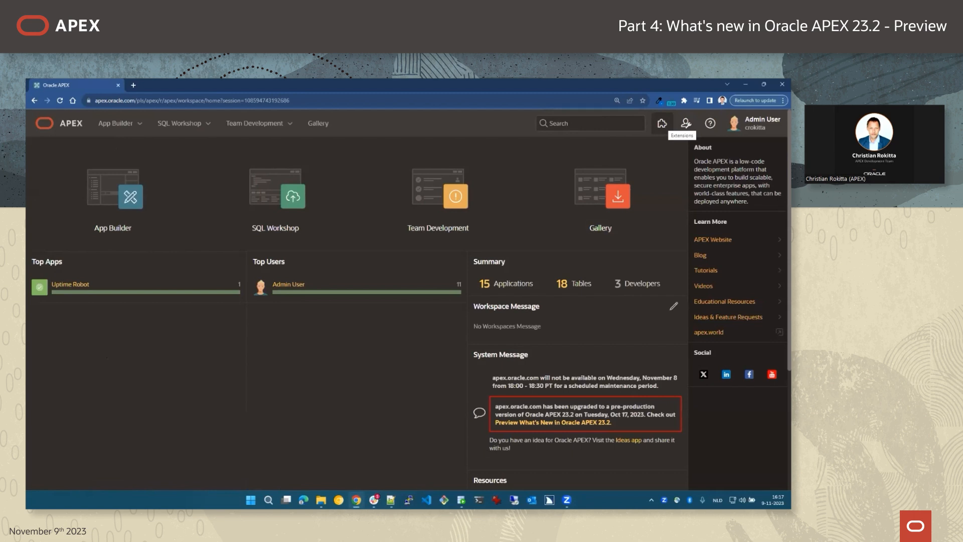
left_click(662, 123)
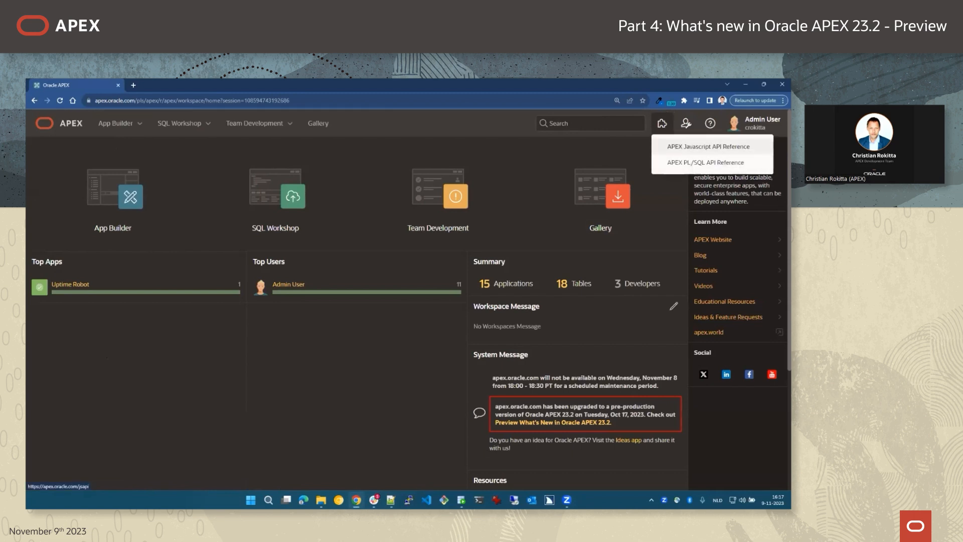
left_click(708, 146)
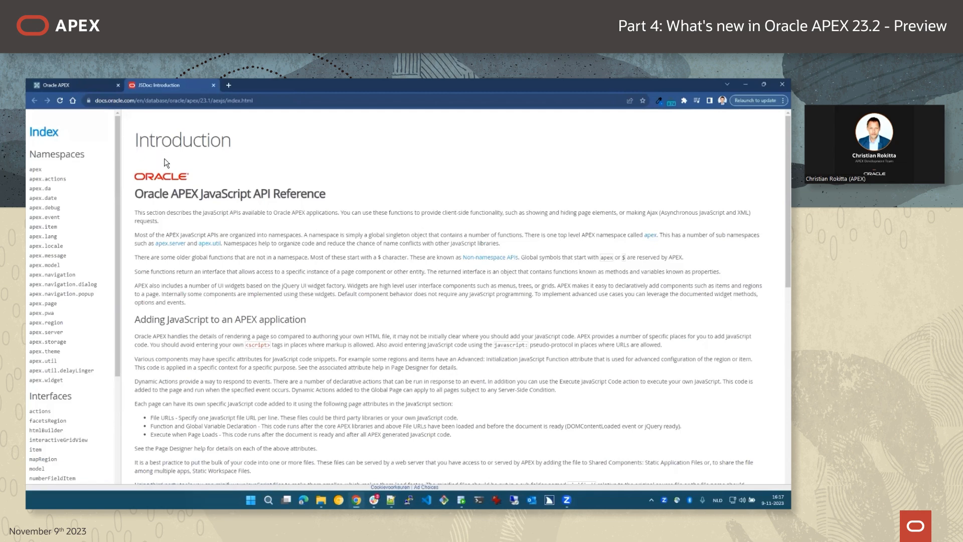
left_click(70, 88)
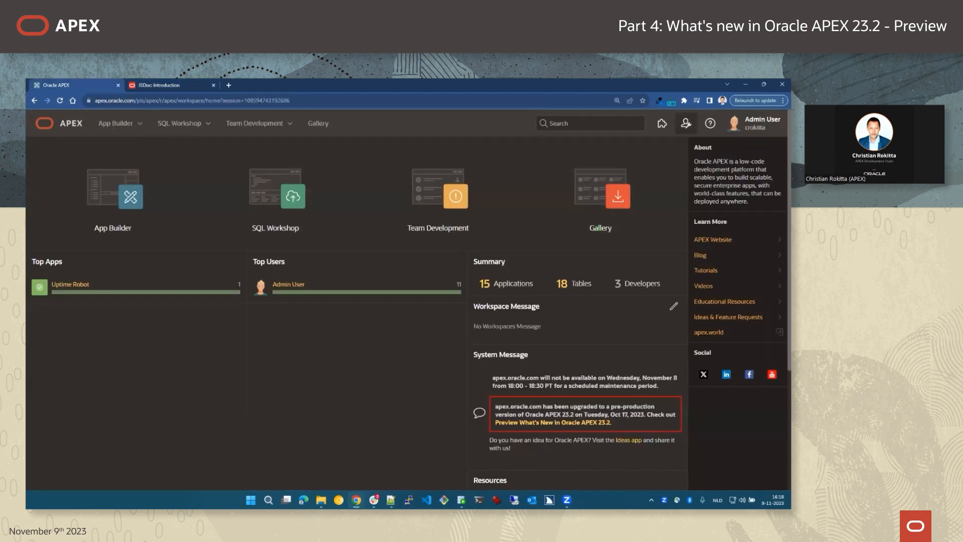
Go to Manage Extension Links and add a new link row.
left_click(685, 123)
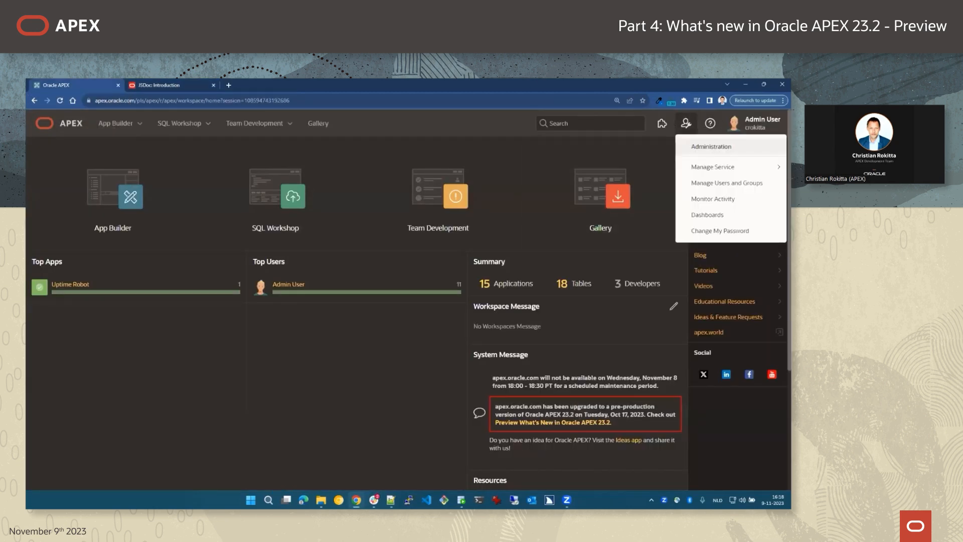
mouse_move(727, 167)
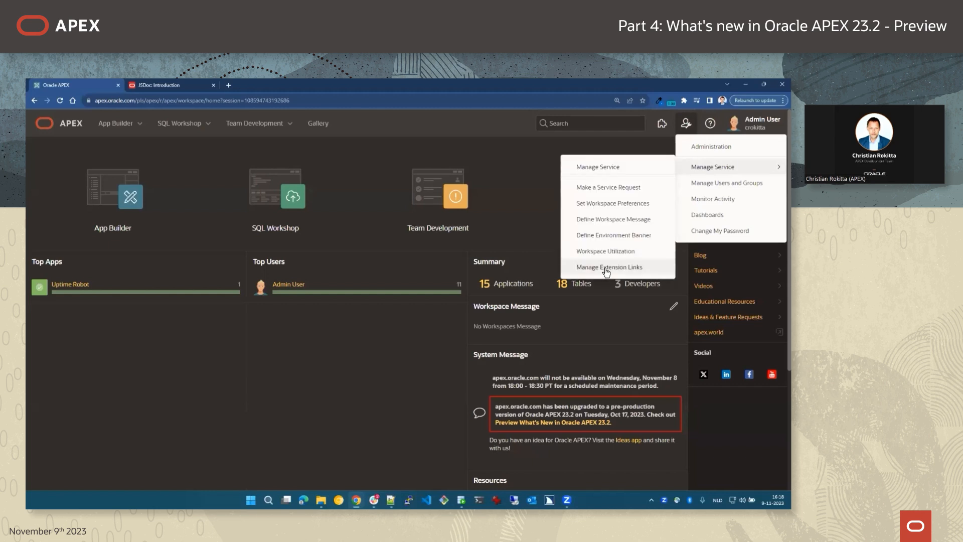
left_click(607, 268)
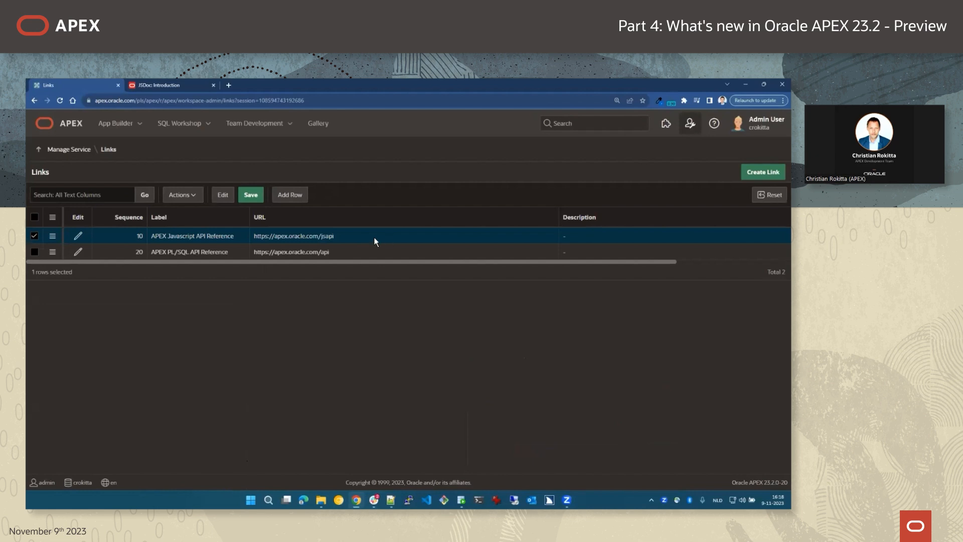
left_click(291, 196)
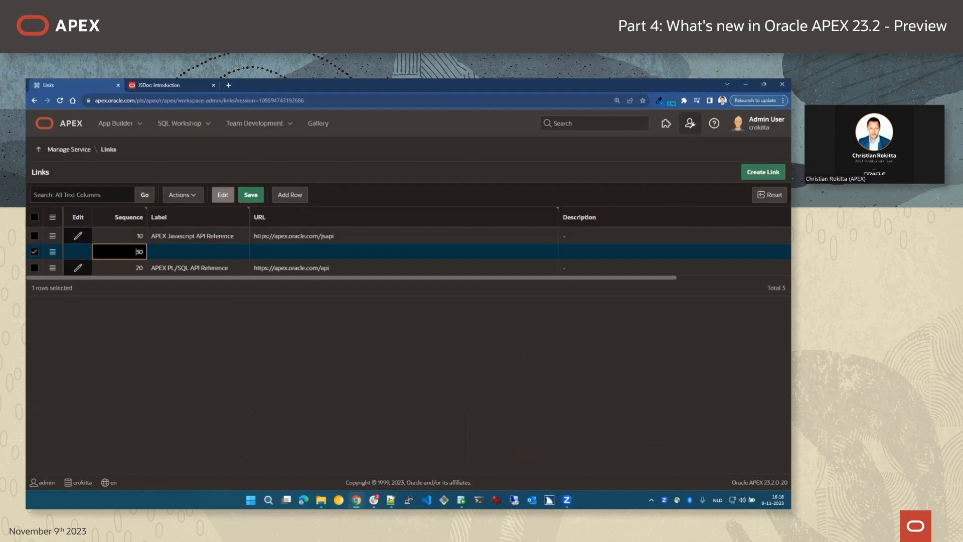
Save the UT Icon Reference link to apex.oracle.com/fontapex with an Icon Finder description.
key("alt+Tab")
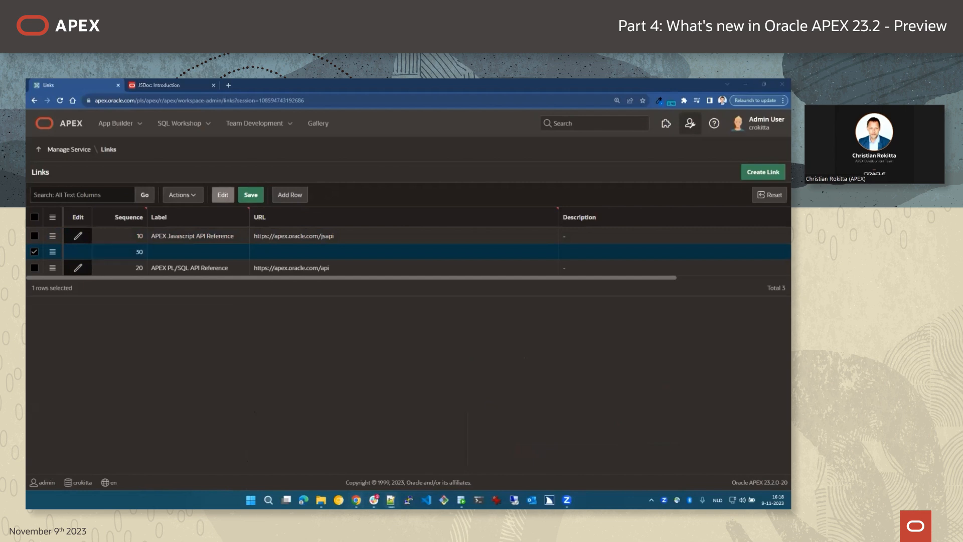
left_click(176, 252)
type("UT Icon Reference")
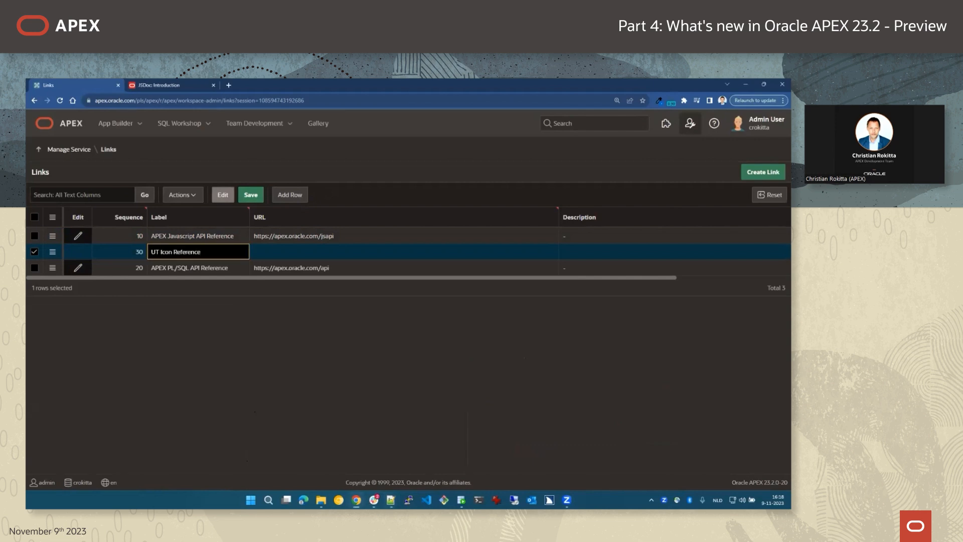
key("alt+Tab")
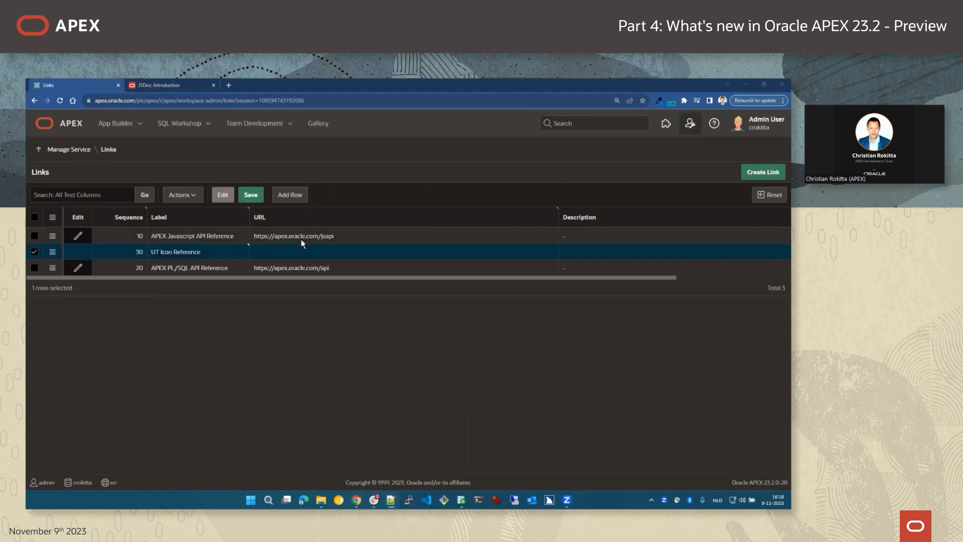
left_click(288, 251)
type("https://apex.oracle.com/fontapex")
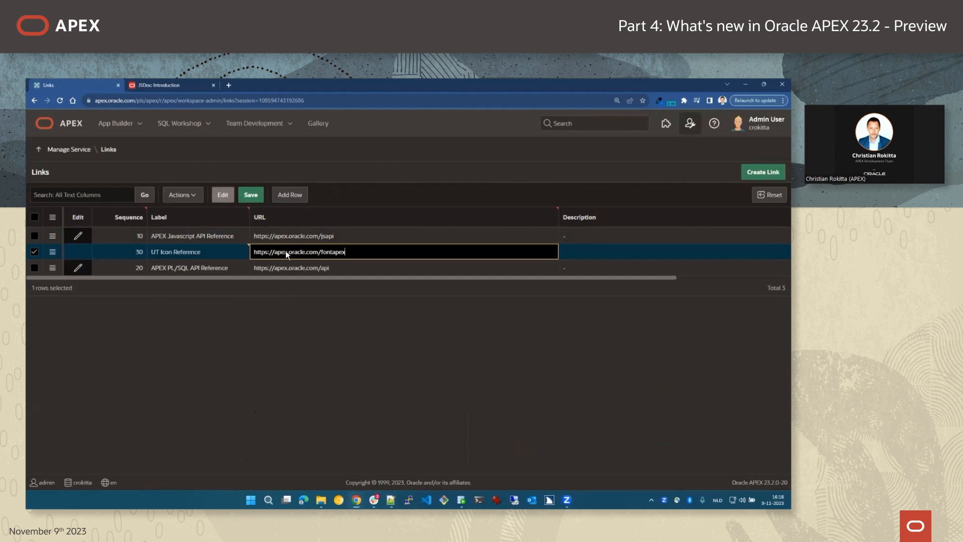
key("alt+Tab")
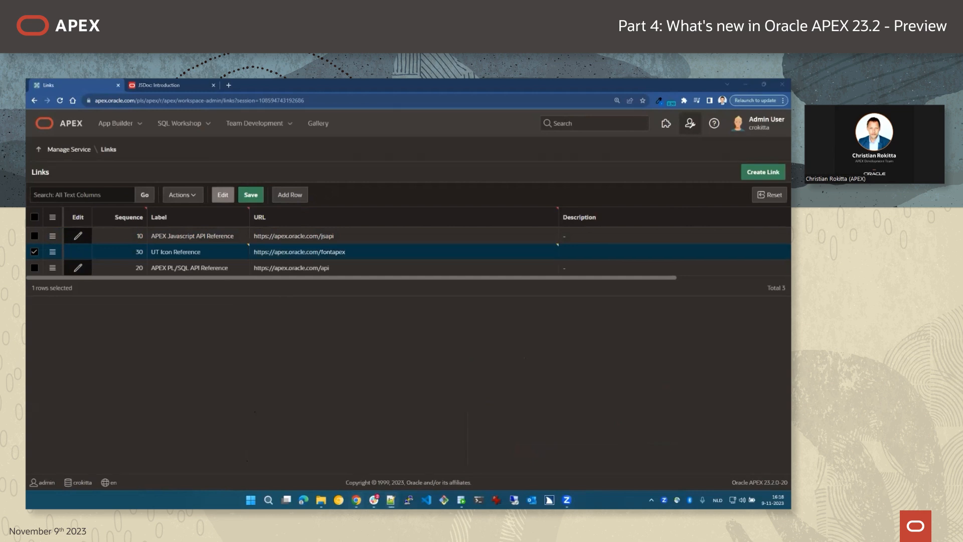
left_click(589, 259)
type("Universal Theme Reference App - Icon Finder")
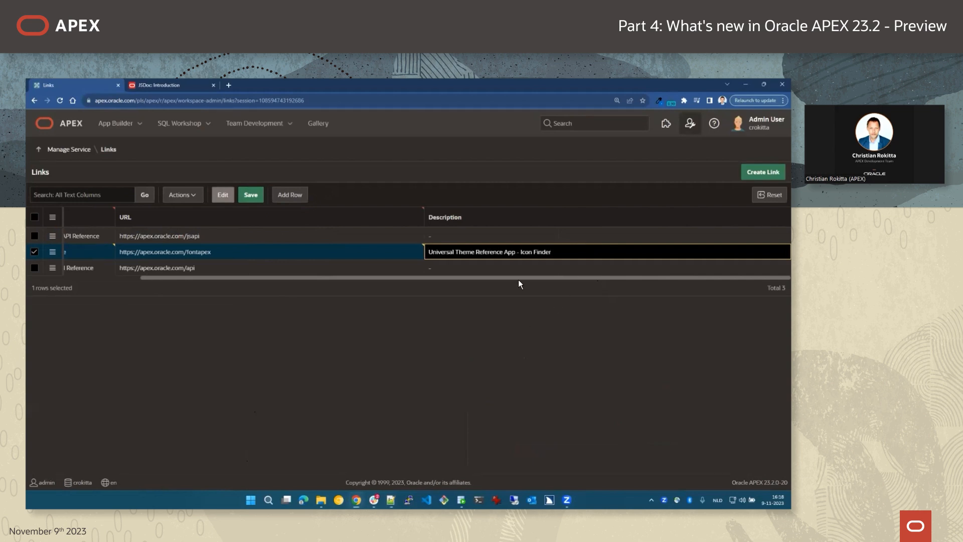
left_click_drag(519, 278, 308, 300)
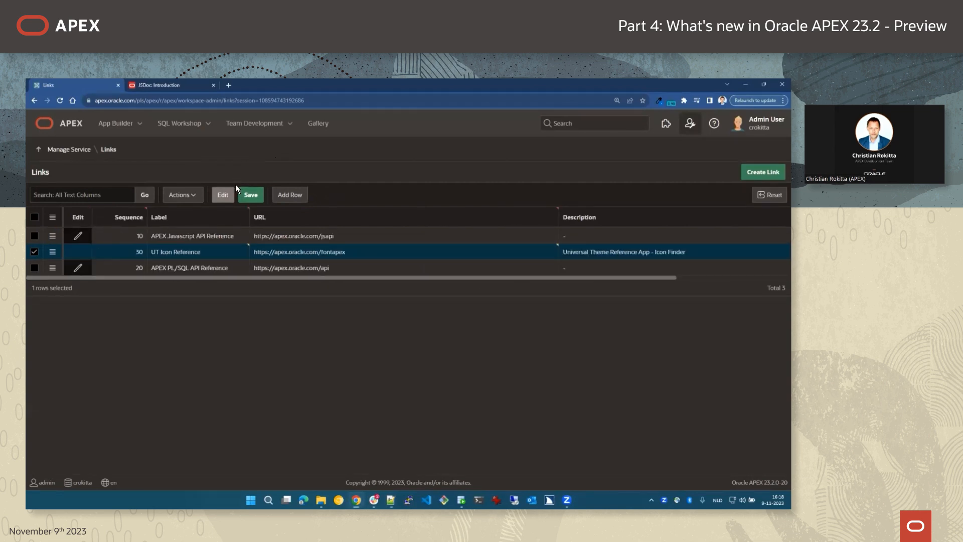
left_click(248, 194)
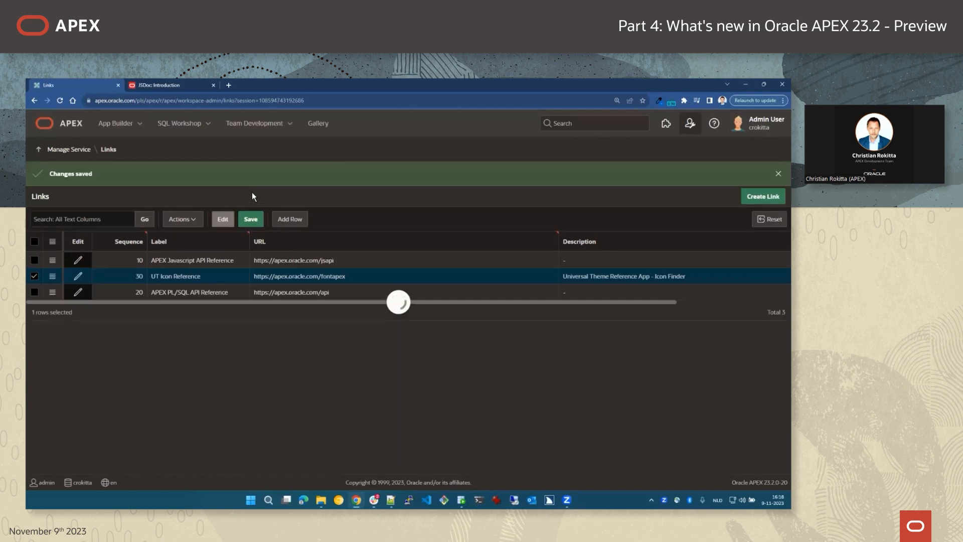
Sort the links by Sequence and add another blank row, sequenced 30.
left_click(129, 241)
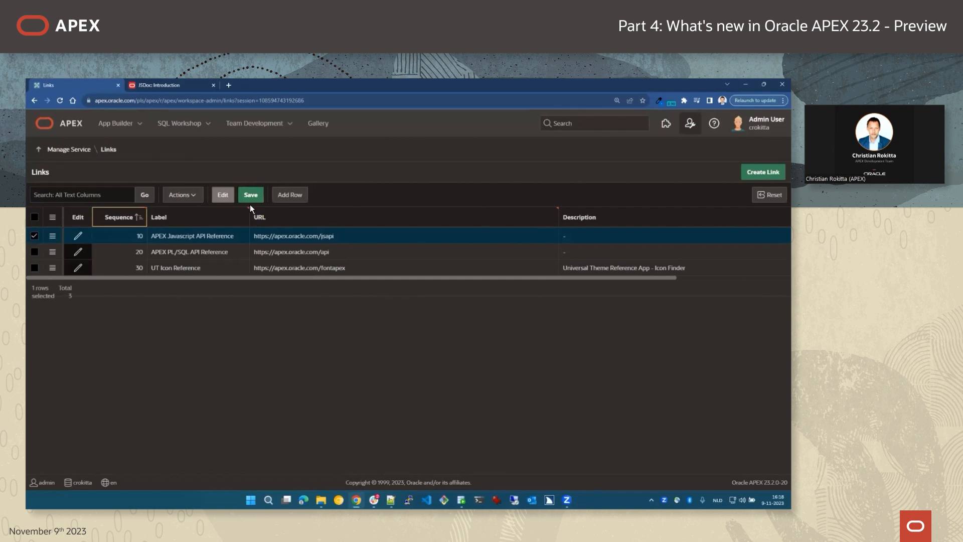
left_click(291, 195)
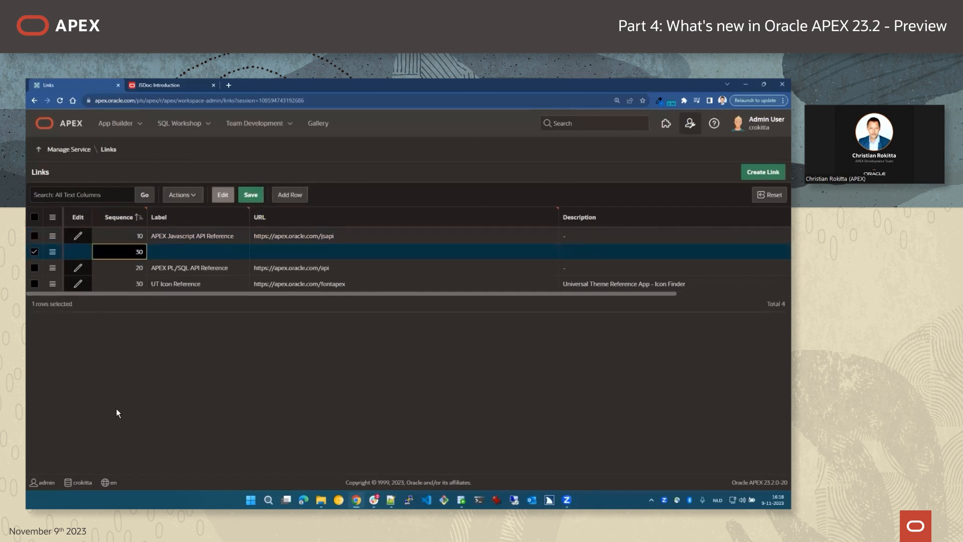
key("alt+Tab")
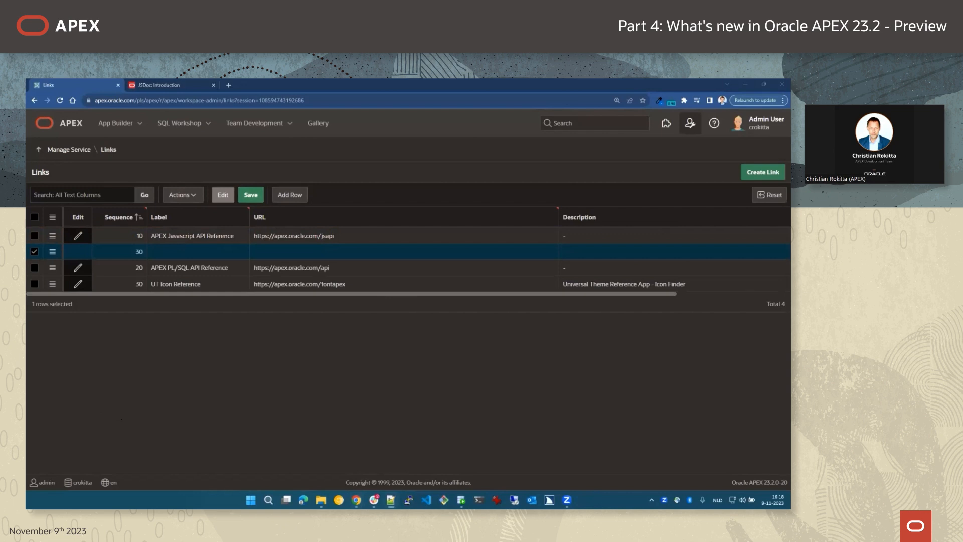
Save the new row as UT Button Builder, pointing to the apex_pm/ut/button-builder URL.
left_click(169, 252)
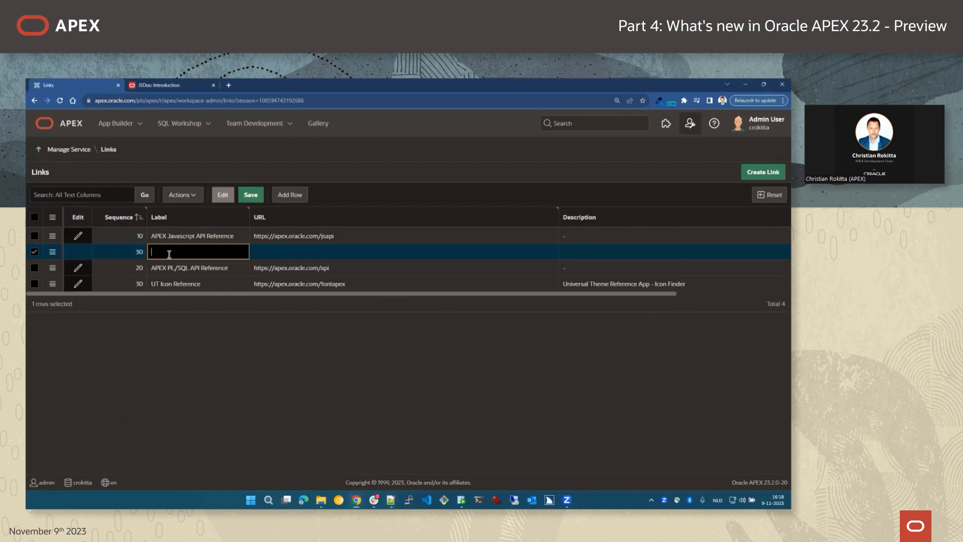
type("UT Button Builder")
key("alt+Tab")
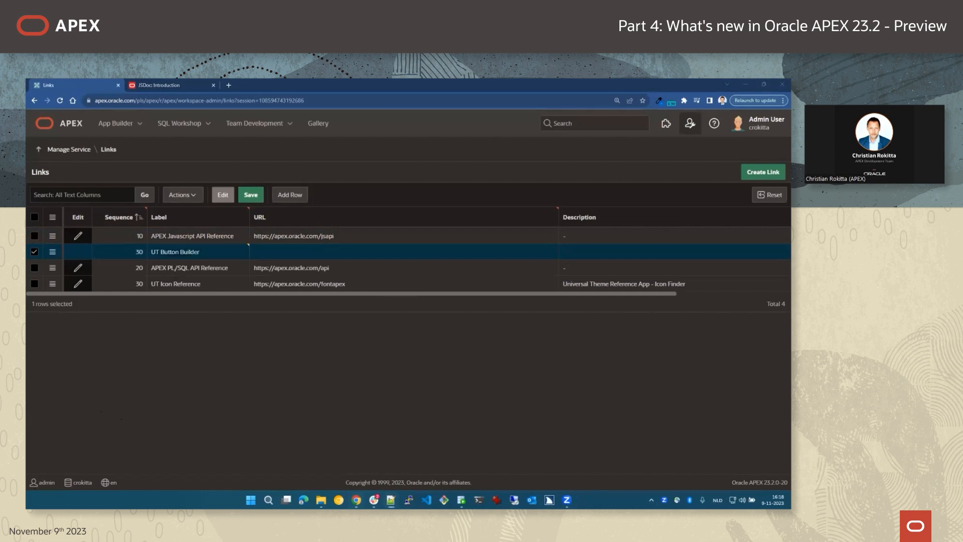
left_click(284, 251)
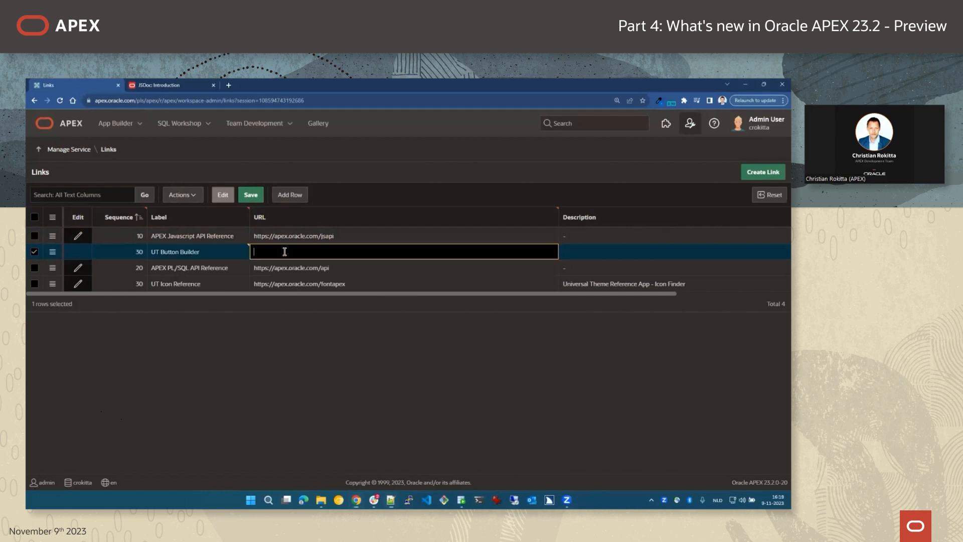
type("https://apex.oracle.com/pls/apex/r/apex_pm/ut/button-builder")
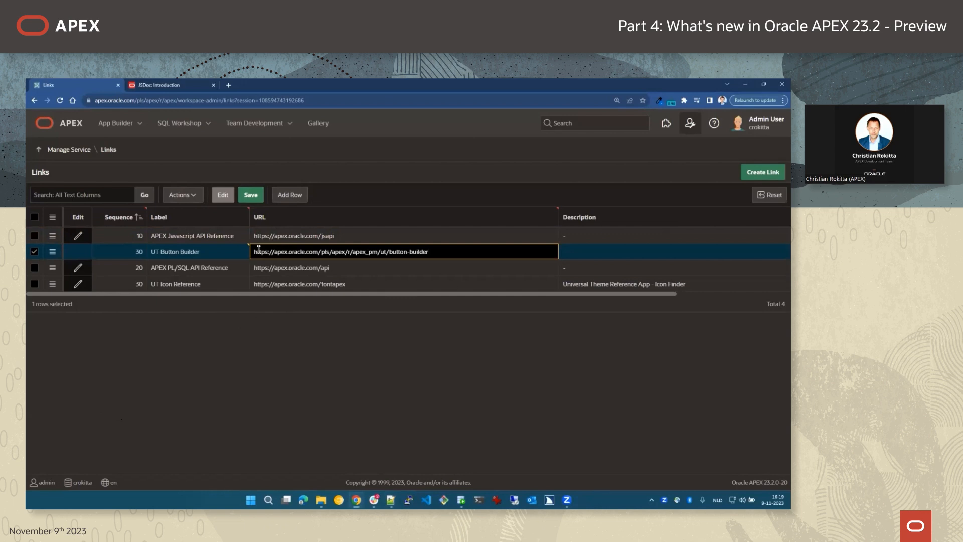
left_click(253, 195)
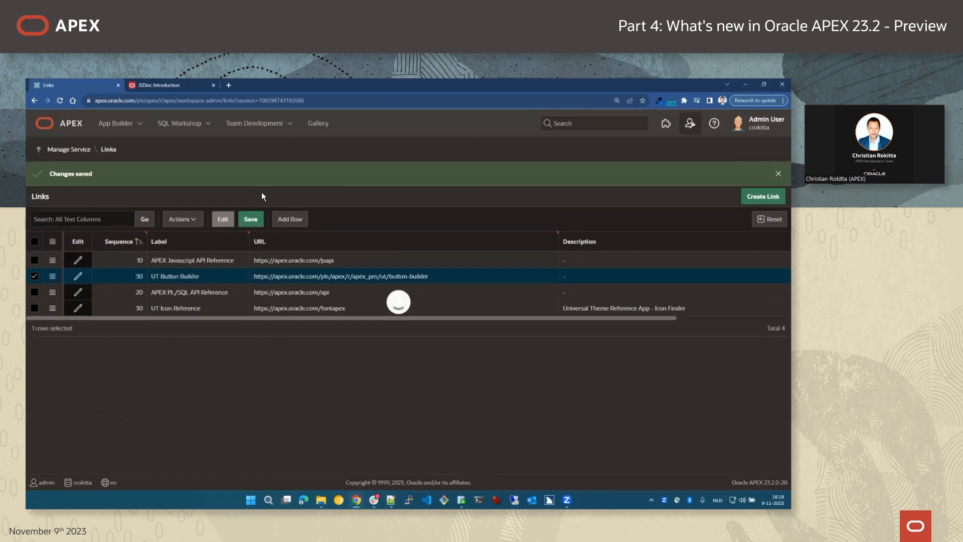
left_click(59, 123)
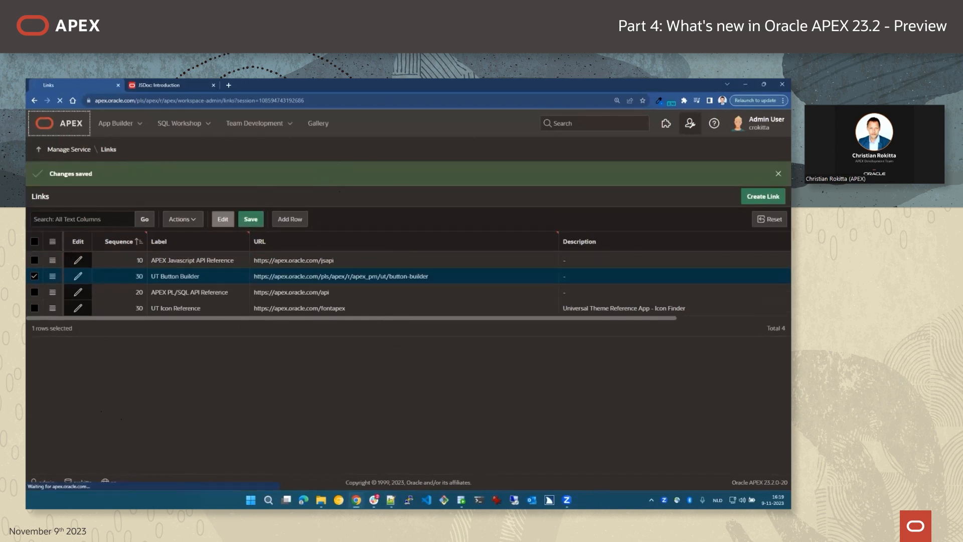
Open the UT Icon Reference extension link and close the JavaScript API docs tab.
left_click(662, 123)
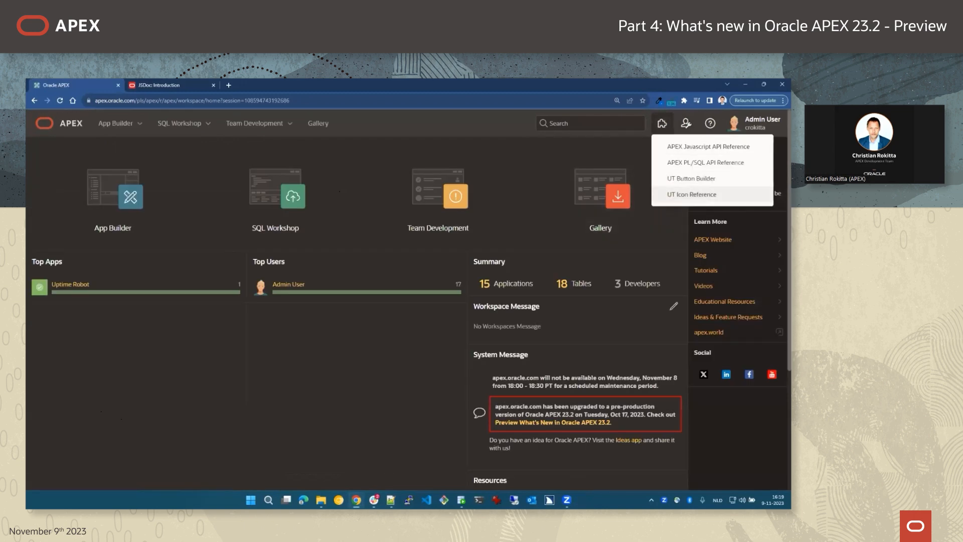
left_click(691, 194)
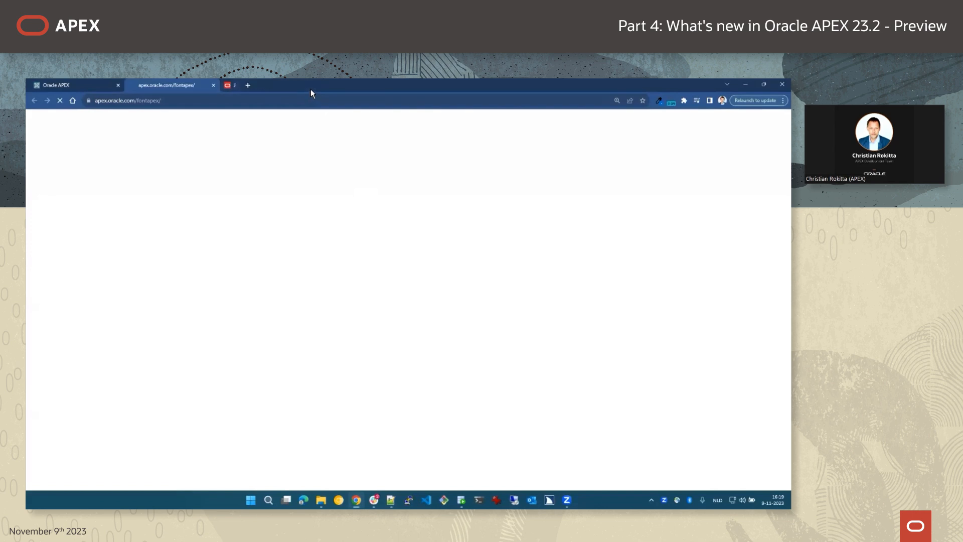
left_click(309, 86)
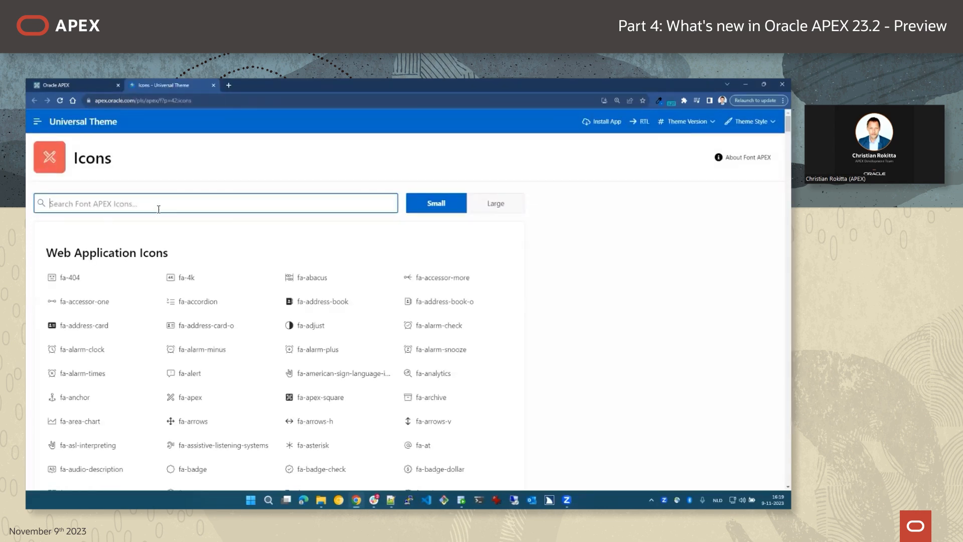
Search the icons for 'save', view the fa-save icon details, then return to APEX.
type("dave")
key("Left")
key("Left")
key("Left")
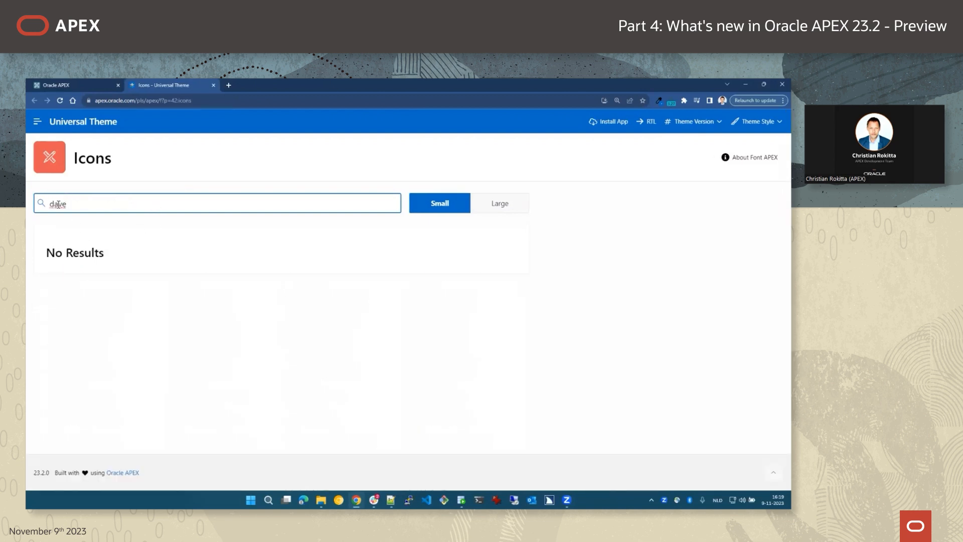
key("BackSpace")
type("s")
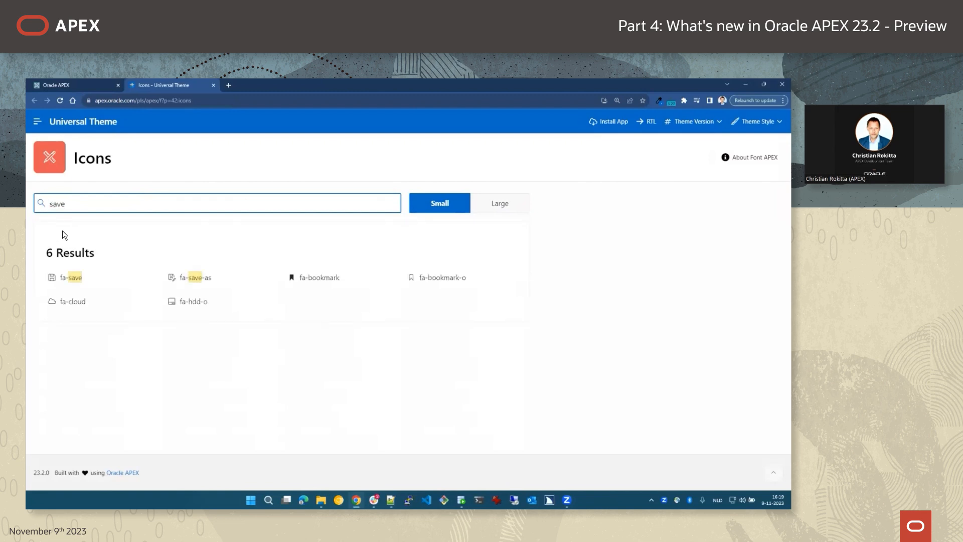
left_click(78, 285)
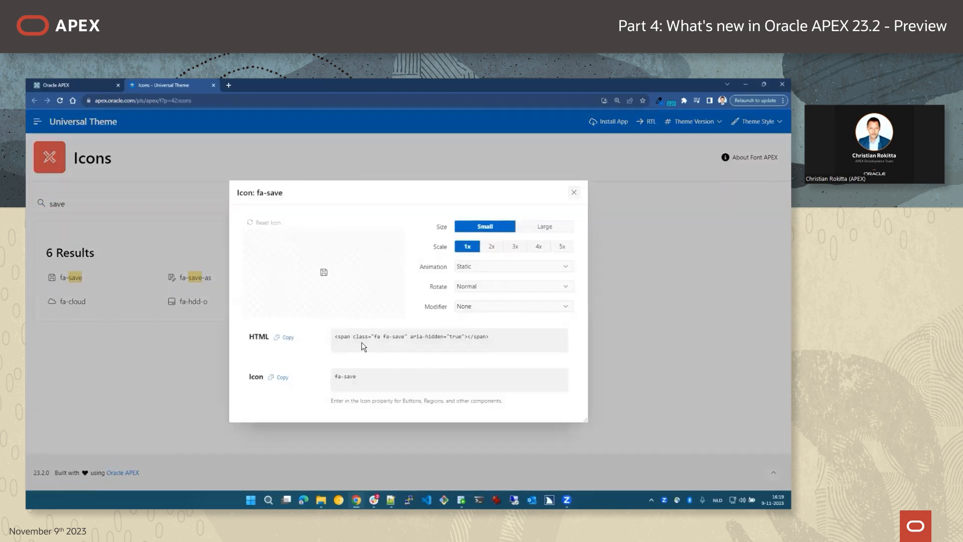
left_click(74, 85)
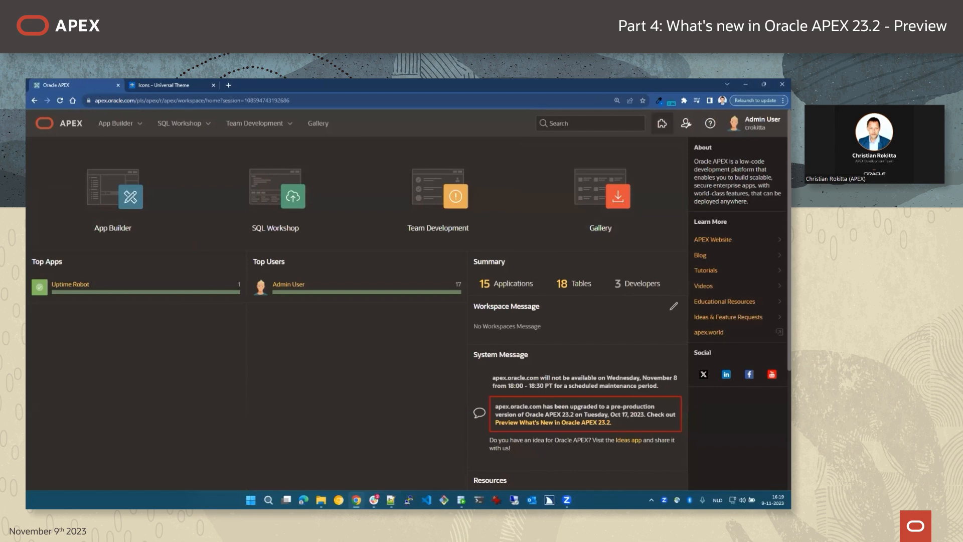
left_click(662, 123)
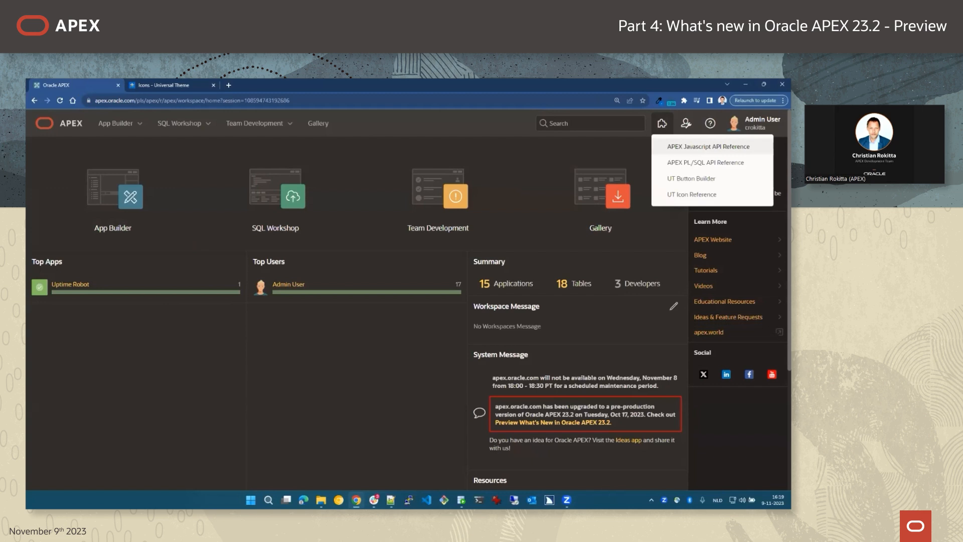
key("Escape")
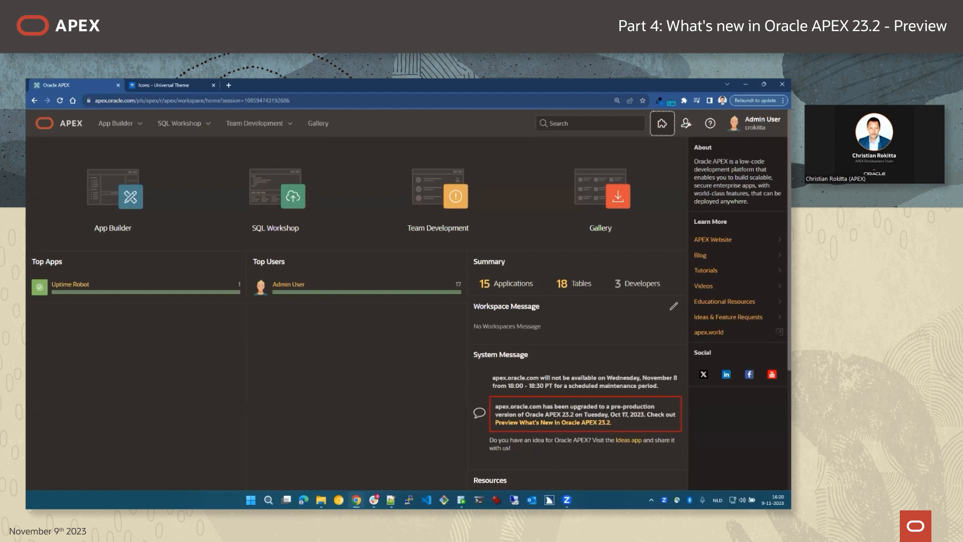
Click an empty area of the page, away from the header.
left_click(198, 365)
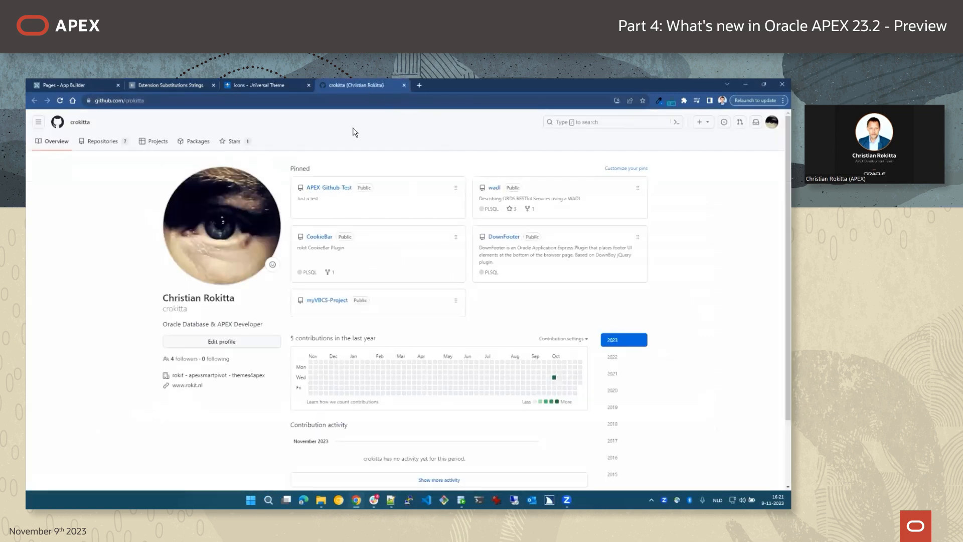
Open the APEX-Github-Test repository from the GitHub profile, then return to the App Builder tab.
left_click(126, 100)
double_click(151, 100)
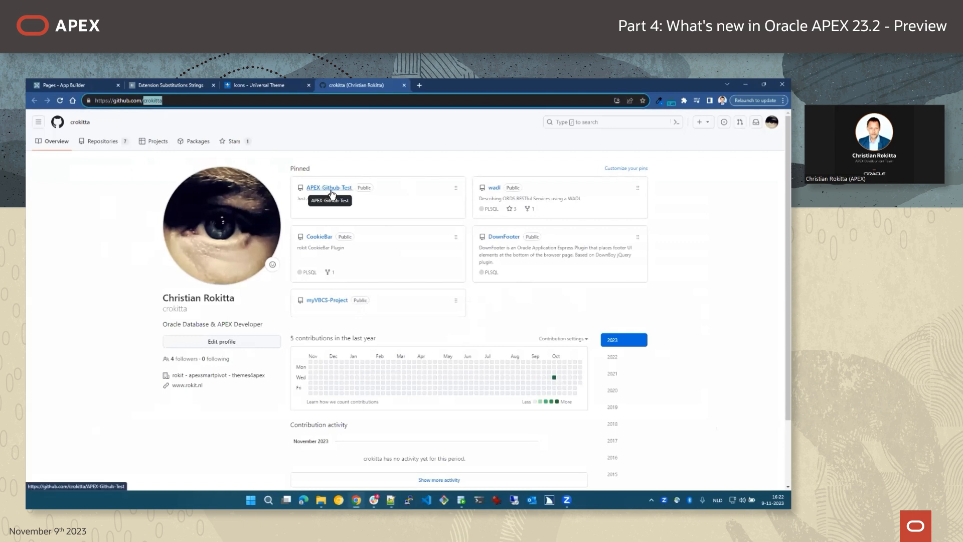
left_click(330, 191)
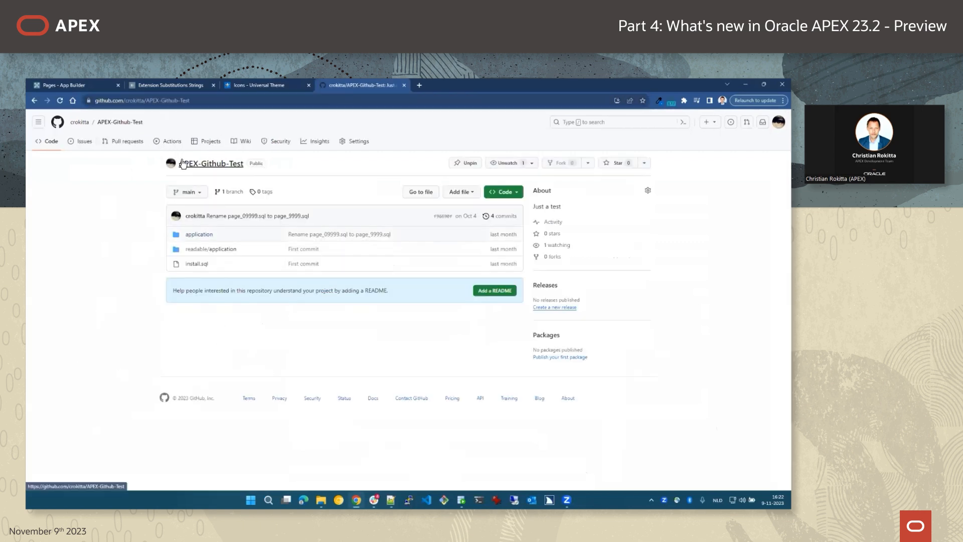
double_click(142, 101)
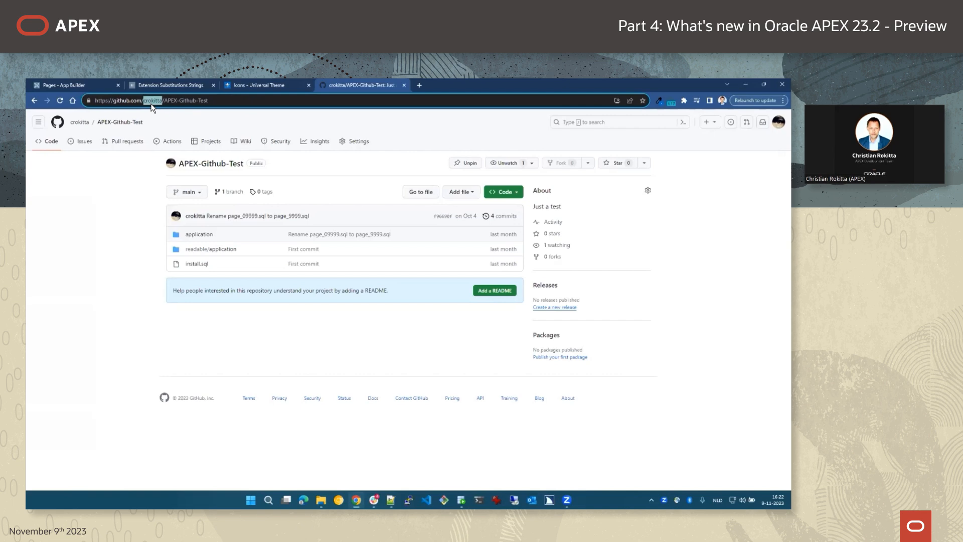
left_click(169, 102)
left_click_drag(169, 102, 242, 96)
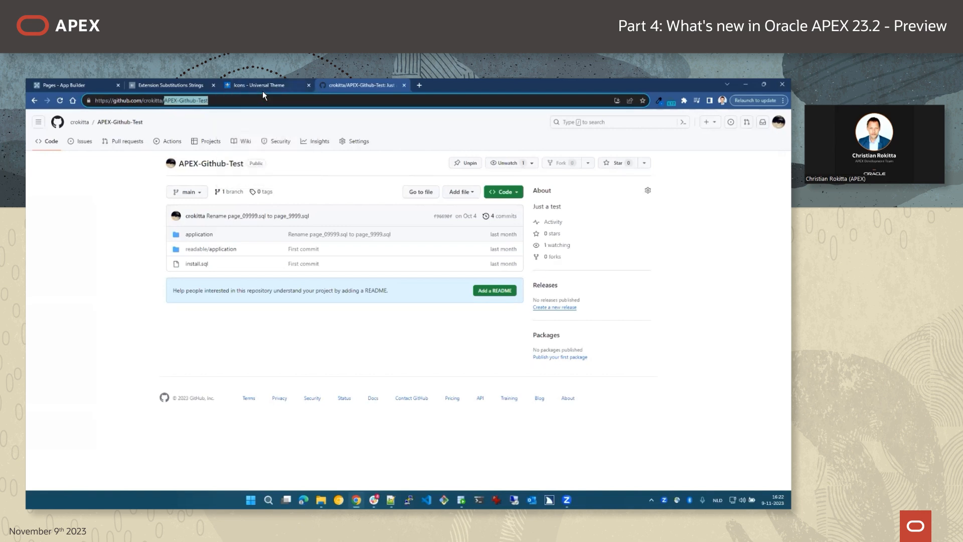
left_click(58, 86)
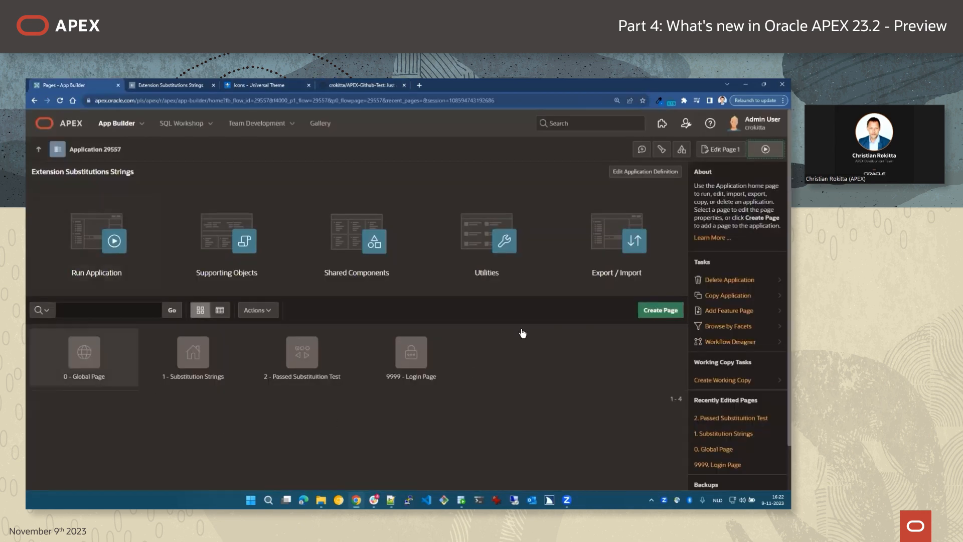
Open Manage Extension Links and add a new empty link row.
left_click(685, 123)
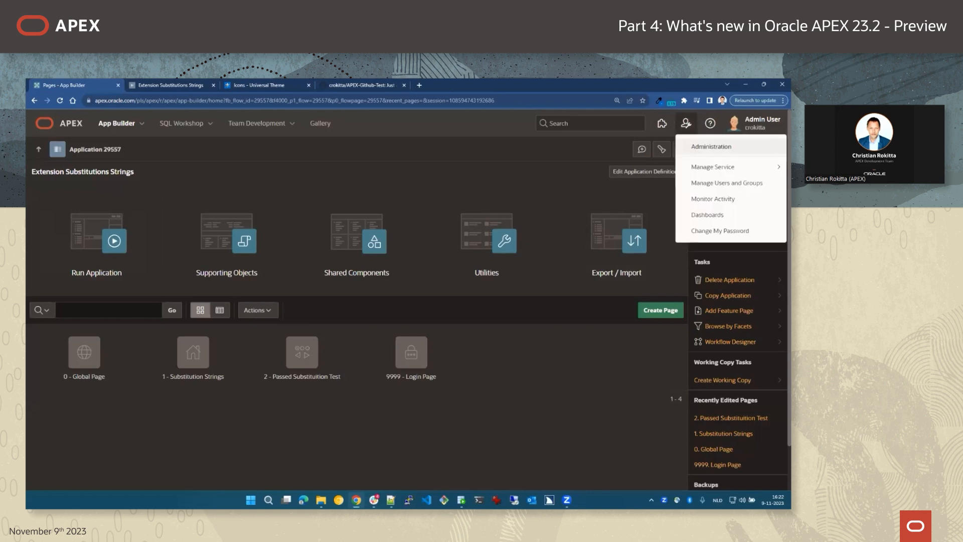
mouse_move(712, 167)
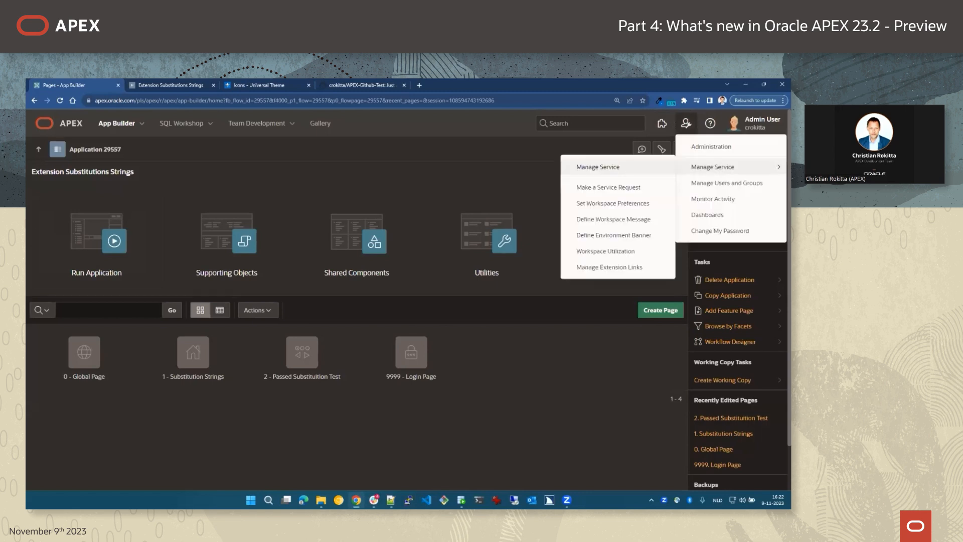
left_click(622, 267)
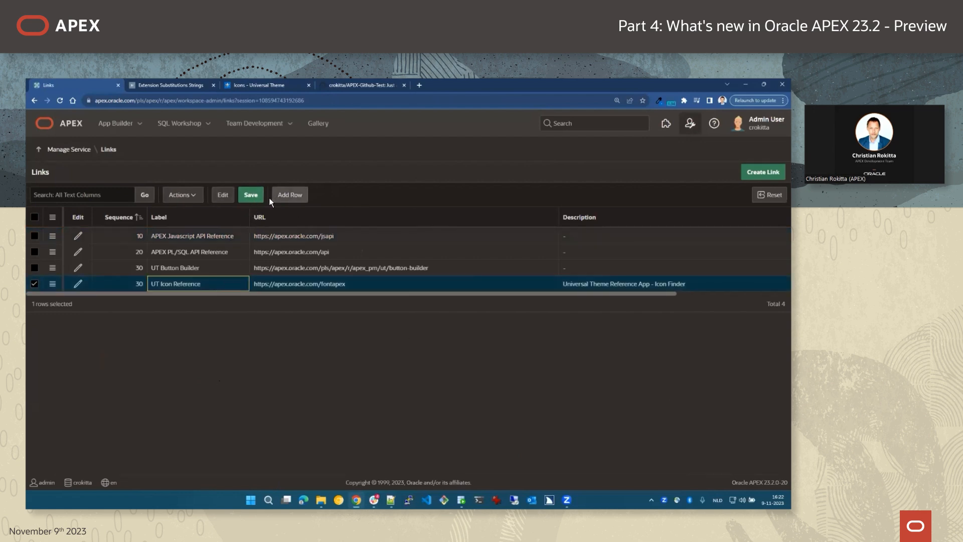
left_click(290, 195)
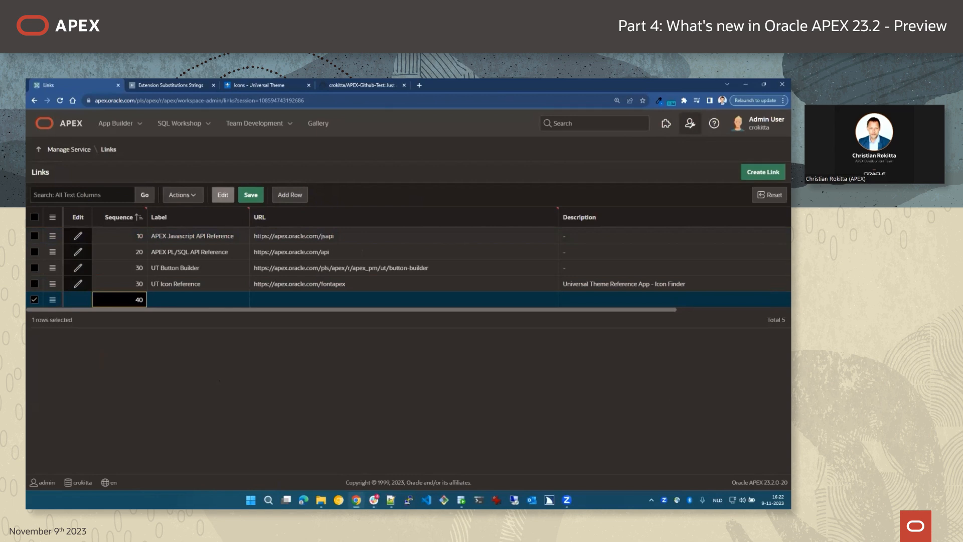
key("alt+Tab")
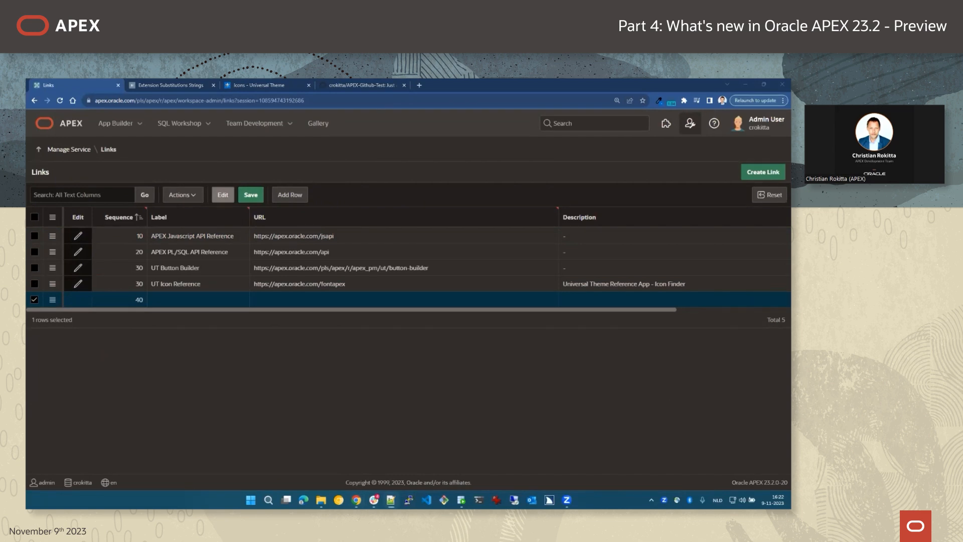
left_click(274, 300)
type("https://github.com/&EXT_WORKSPACE_NAME.")
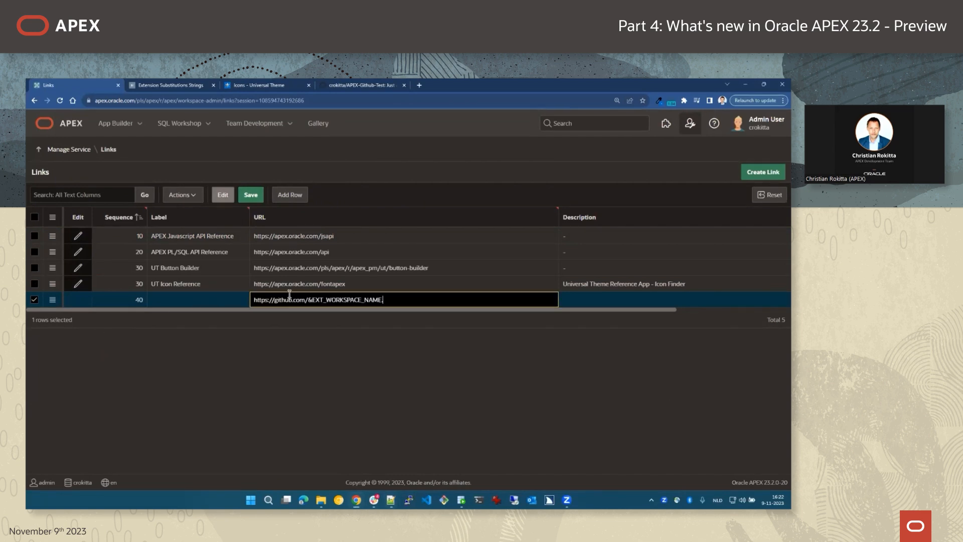
left_click_drag(309, 300, 408, 299)
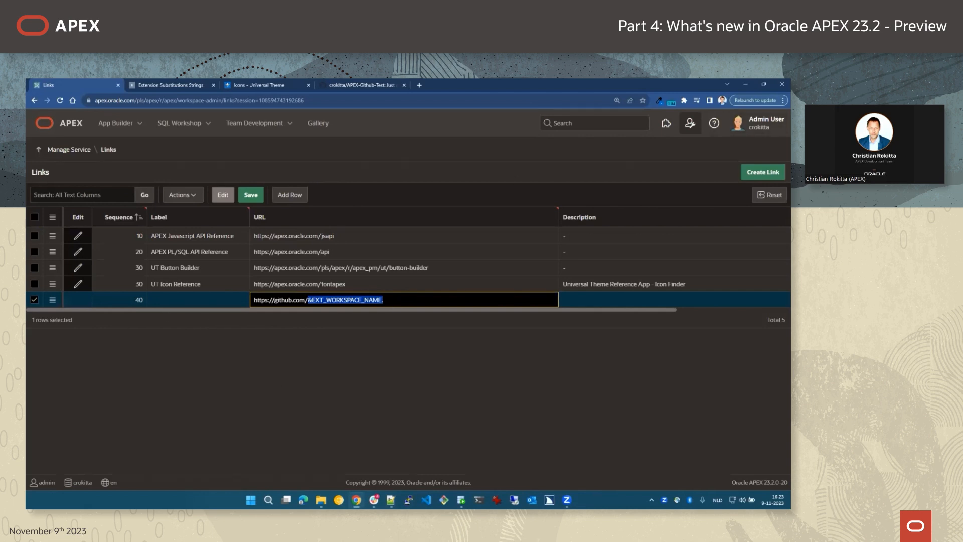
key("alt+Tab")
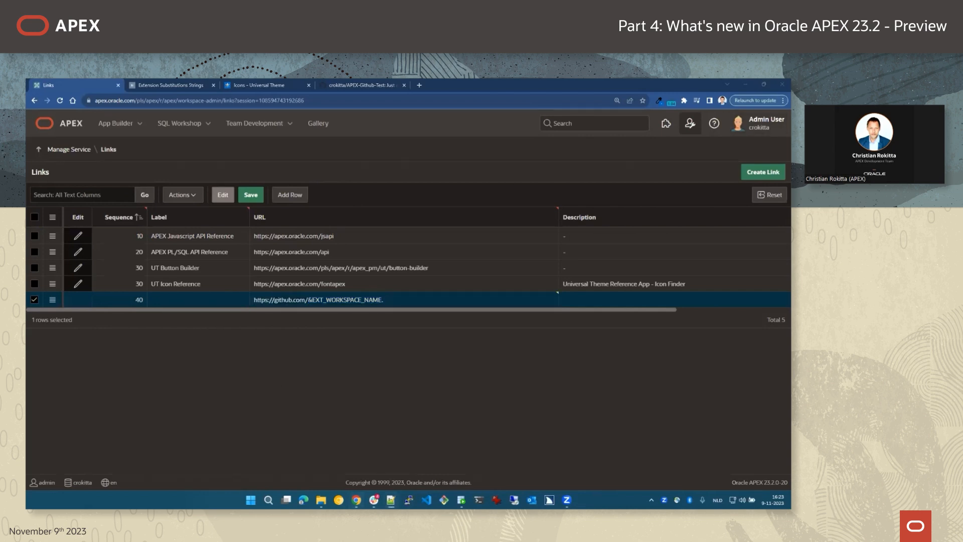
left_click(165, 300)
type("Github Demo")
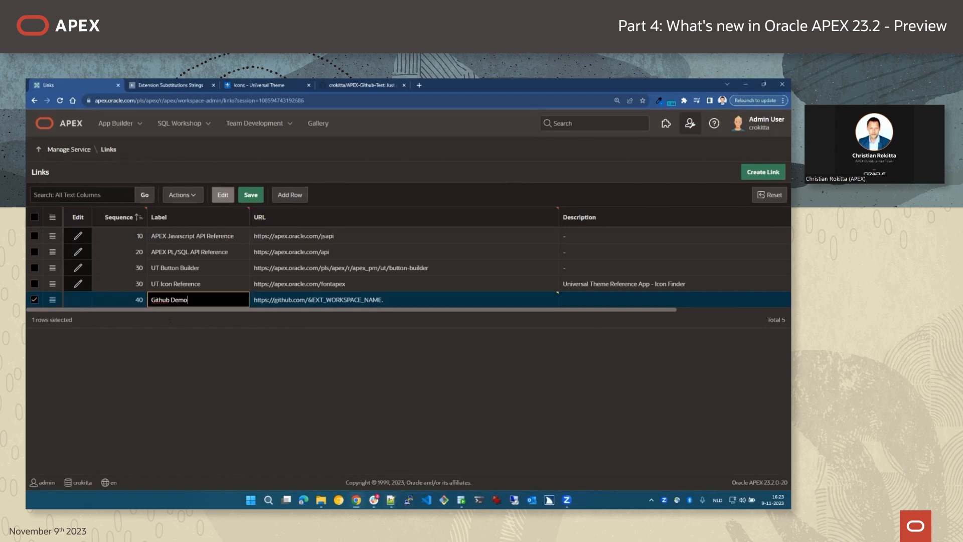
left_click(250, 196)
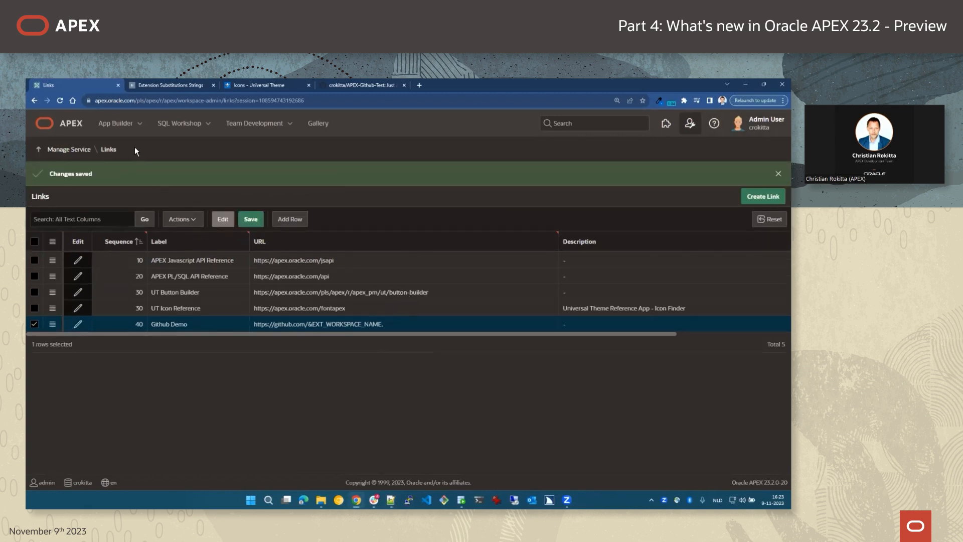
left_click(404, 85)
left_click(309, 85)
left_click(77, 128)
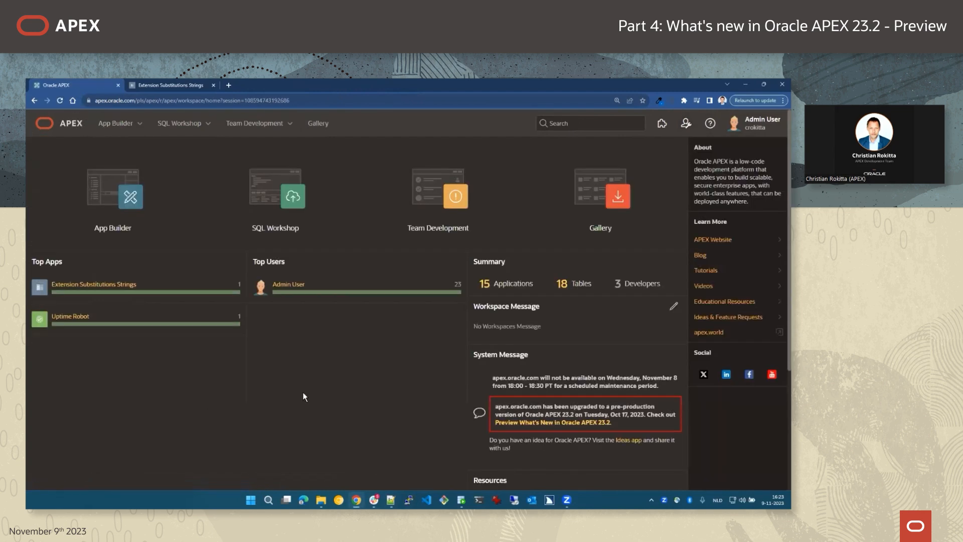
left_click(662, 123)
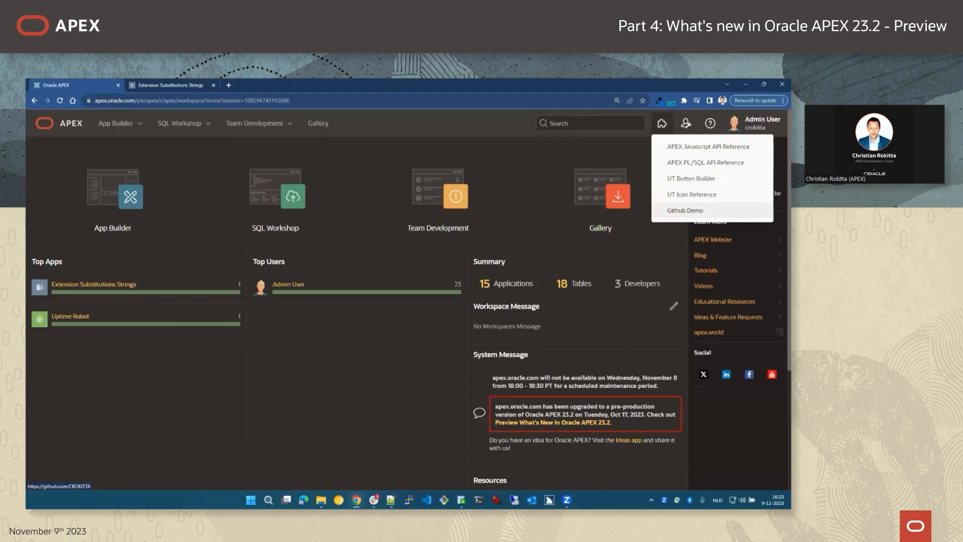
left_click(685, 210)
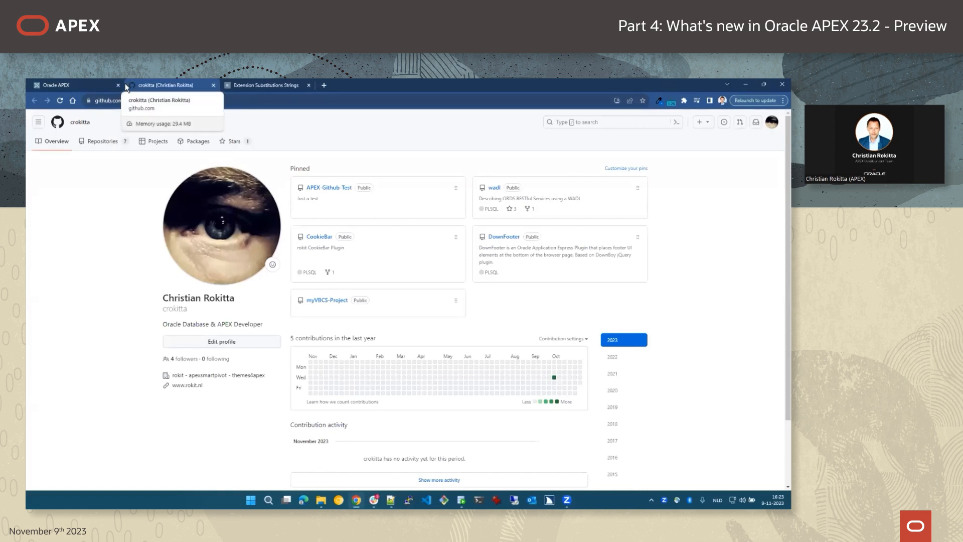
left_click(93, 85)
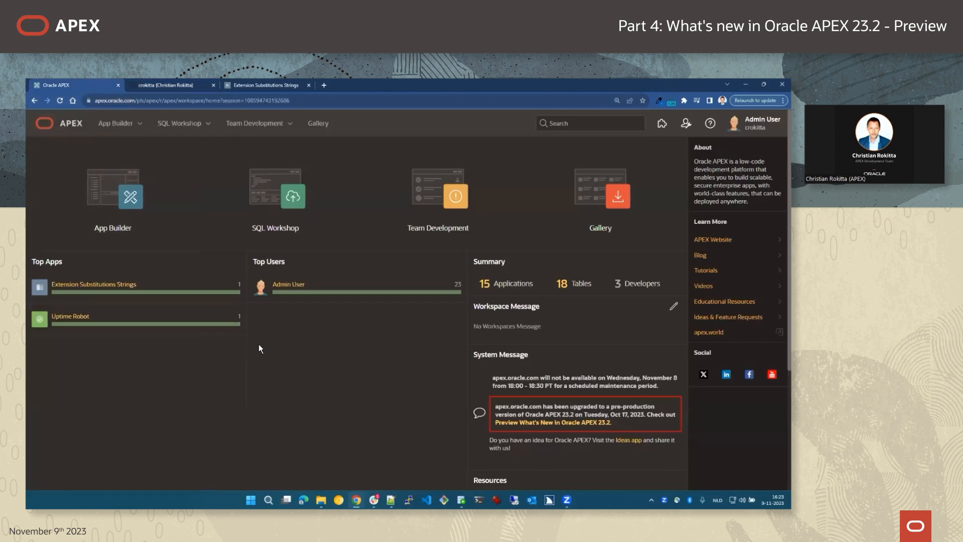
Open APEX Github Test's application definition and check its alias, APEX-GITHUB-TEST.
left_click(685, 123)
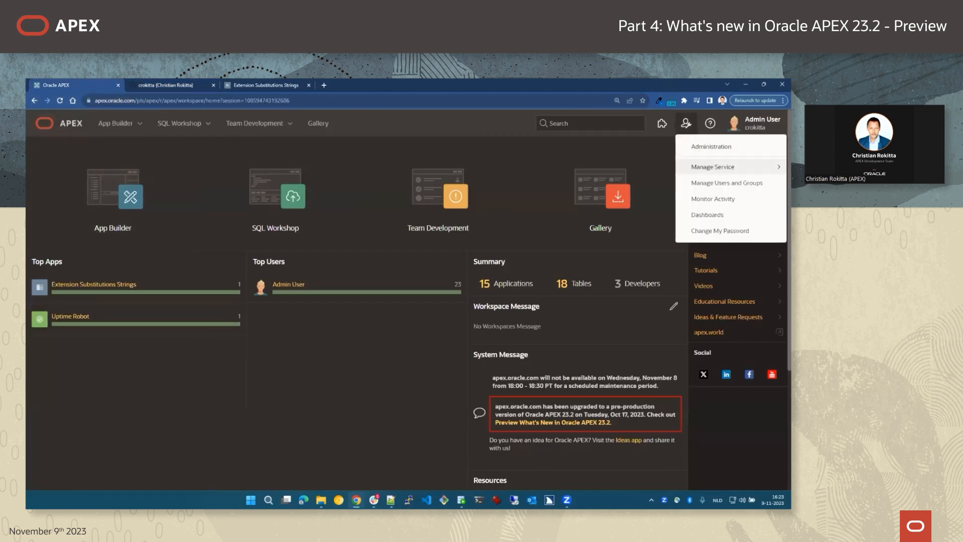
left_click(314, 405)
left_click(116, 195)
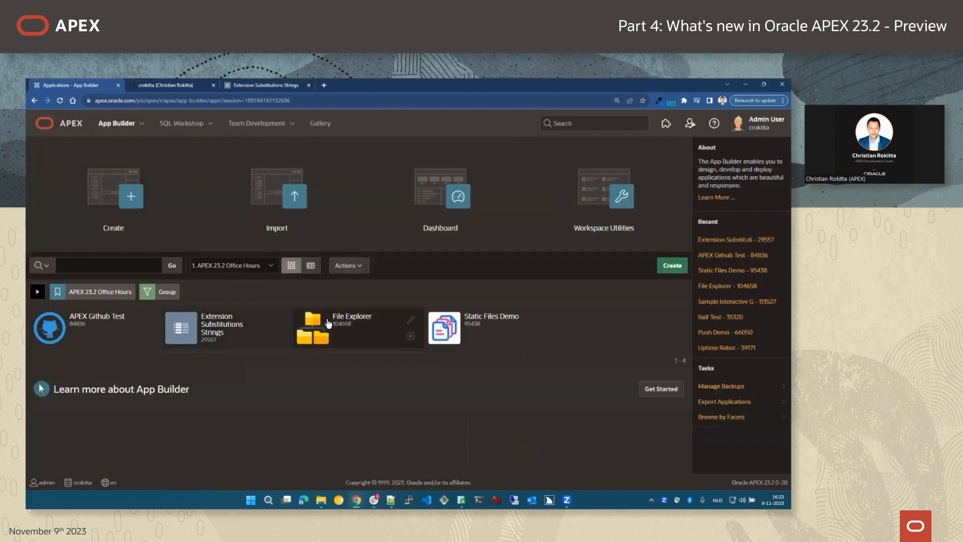
left_click(99, 324)
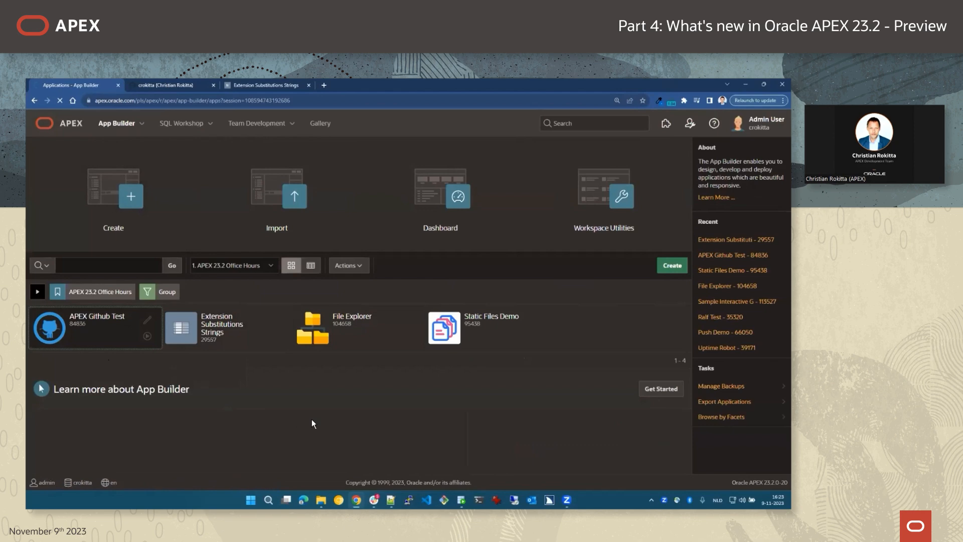
left_click(643, 171)
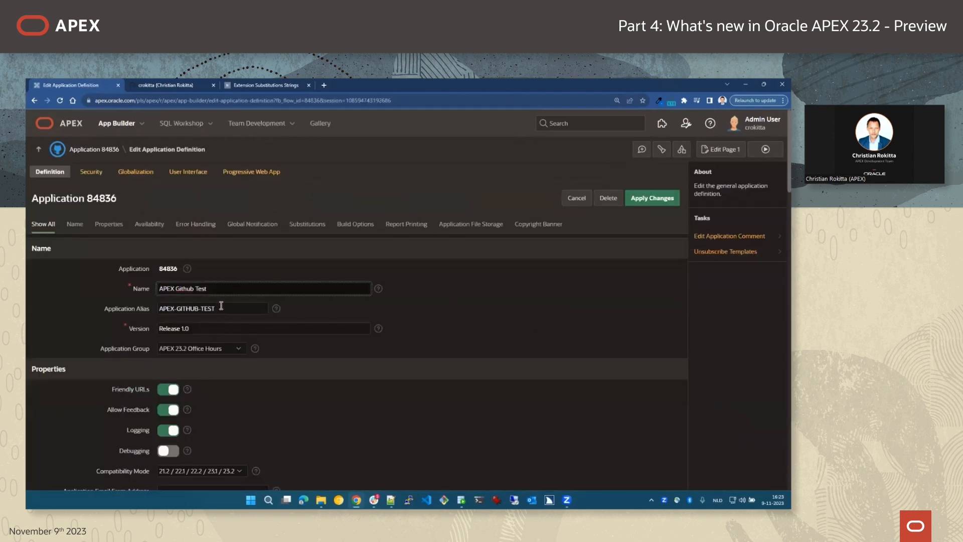
key("Tab")
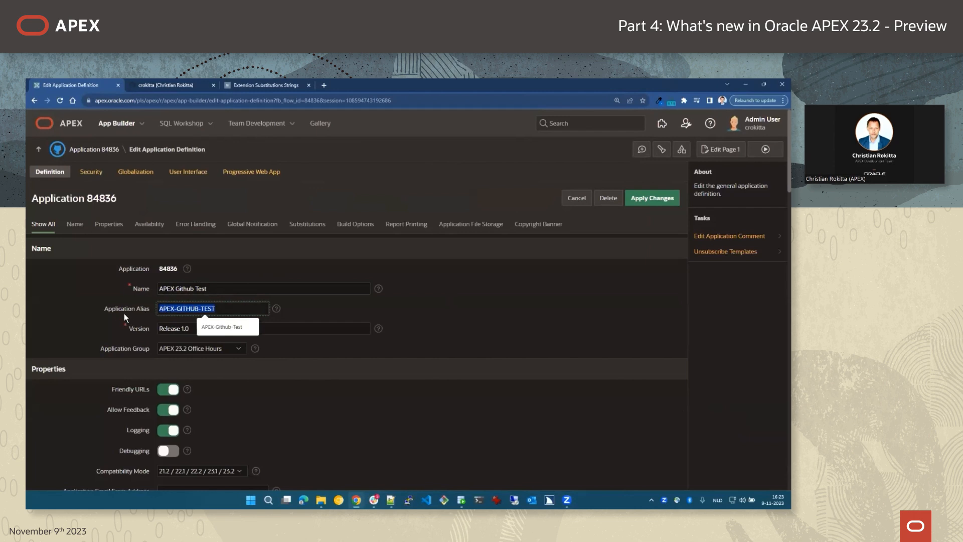
left_click(117, 307)
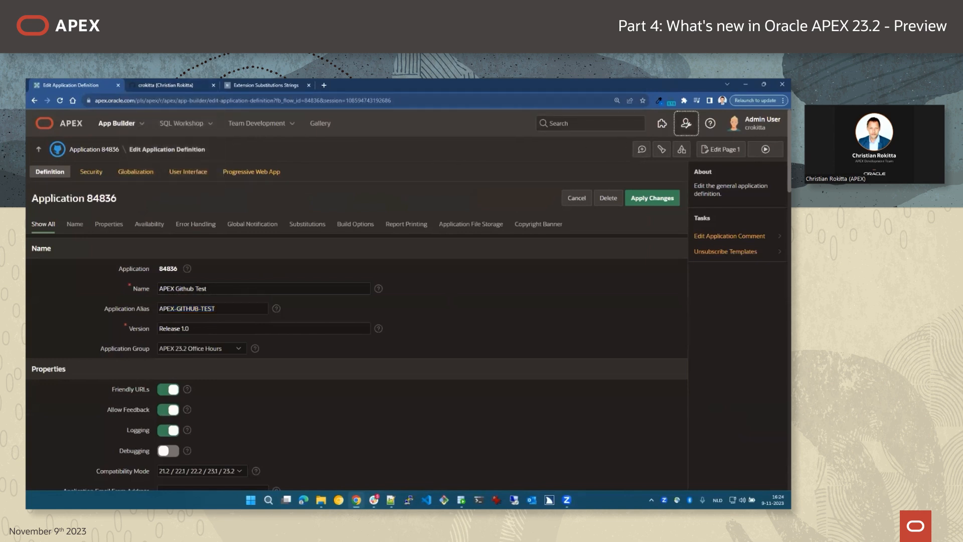
left_click(686, 123)
Append /&EXT_APP_ALIAS. to the Github Demo link URL and save the change.
mouse_move(728, 167)
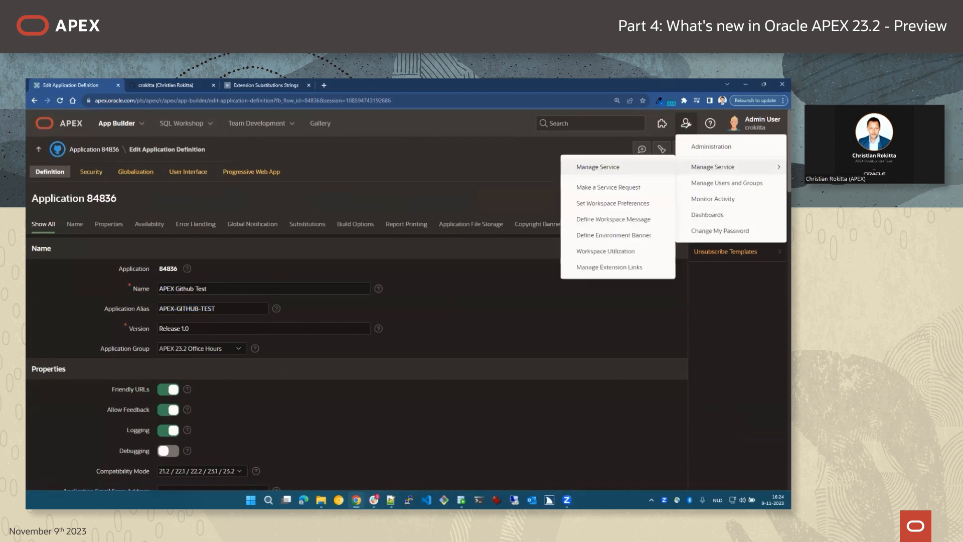
left_click(619, 269)
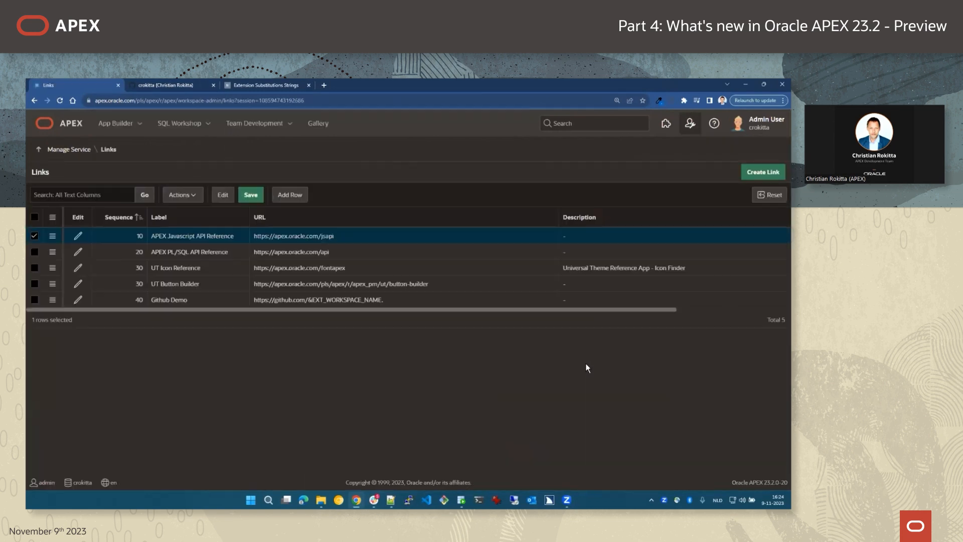
key("alt+Tab")
left_click(426, 303)
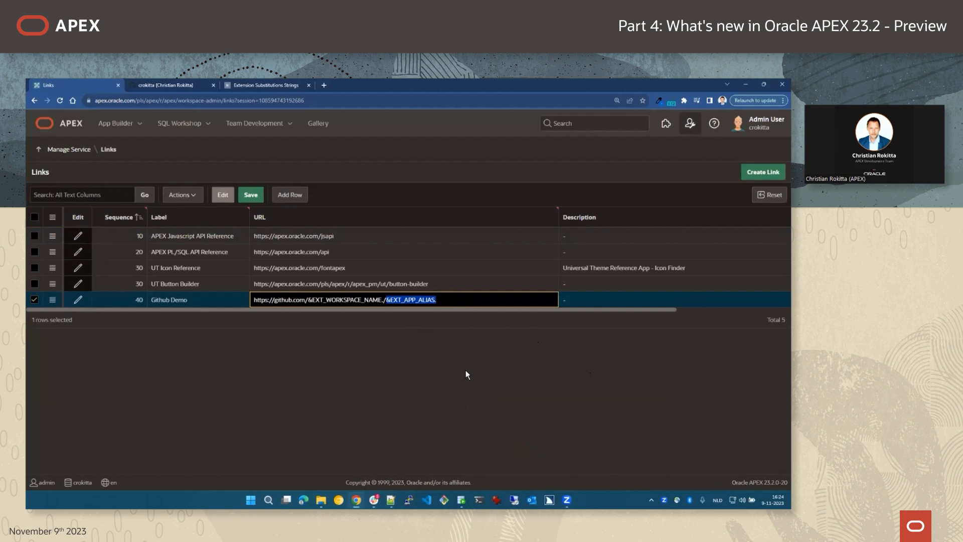
left_click(213, 85)
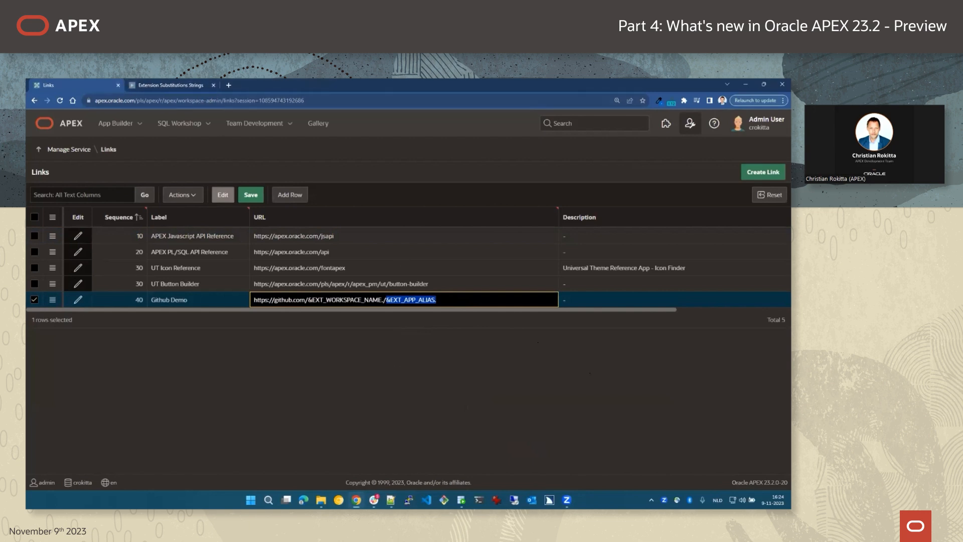
left_click(251, 195)
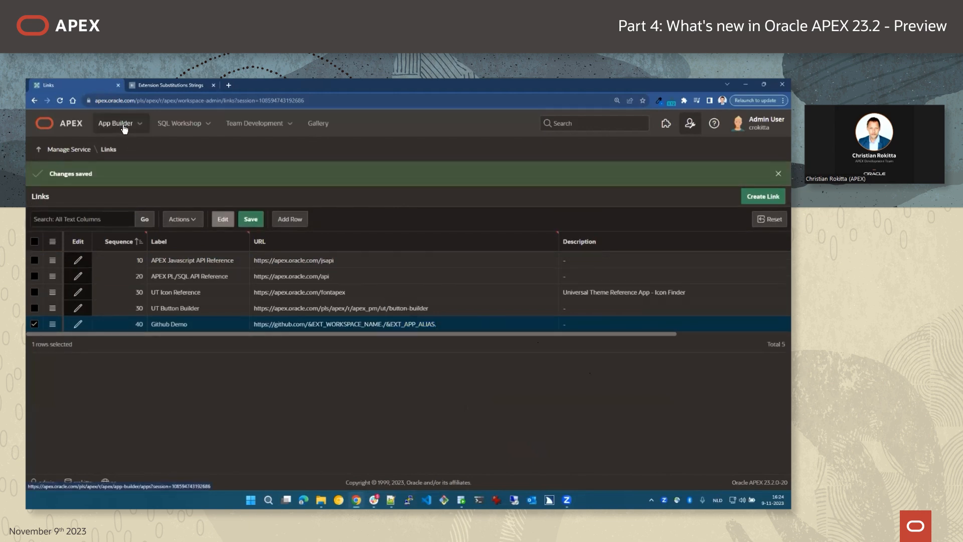
left_click(123, 129)
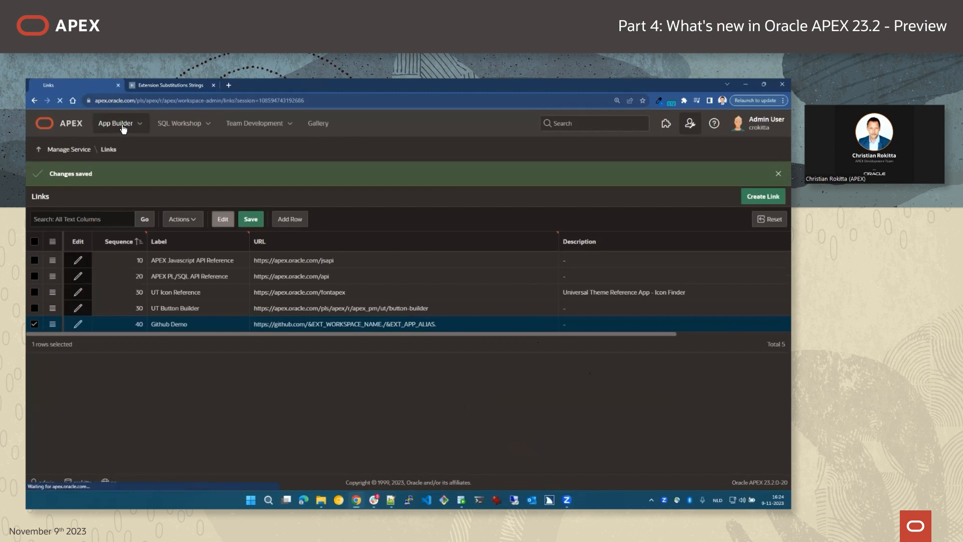
Open page 1 Home of APEX Github Test and launch Github Demo from the Extensions menu.
left_click(96, 323)
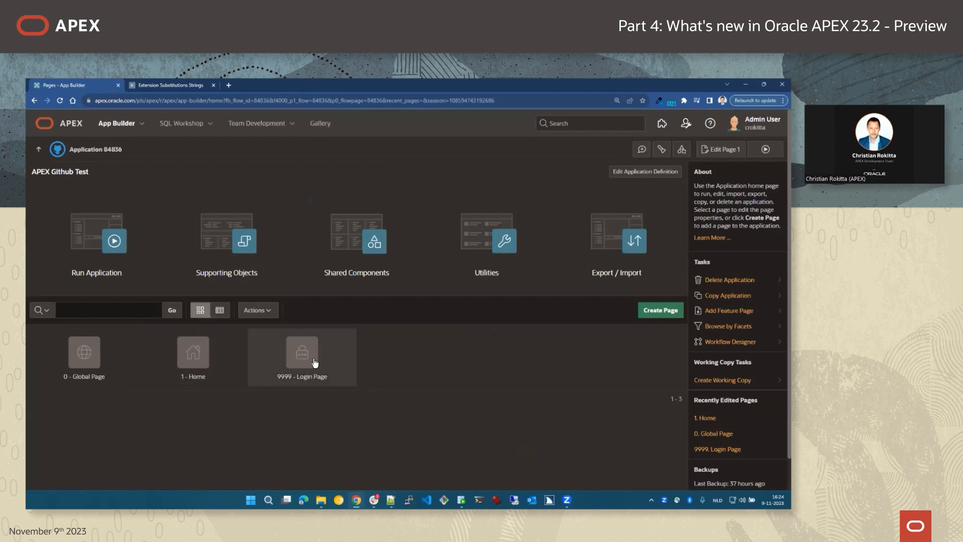
left_click(190, 353)
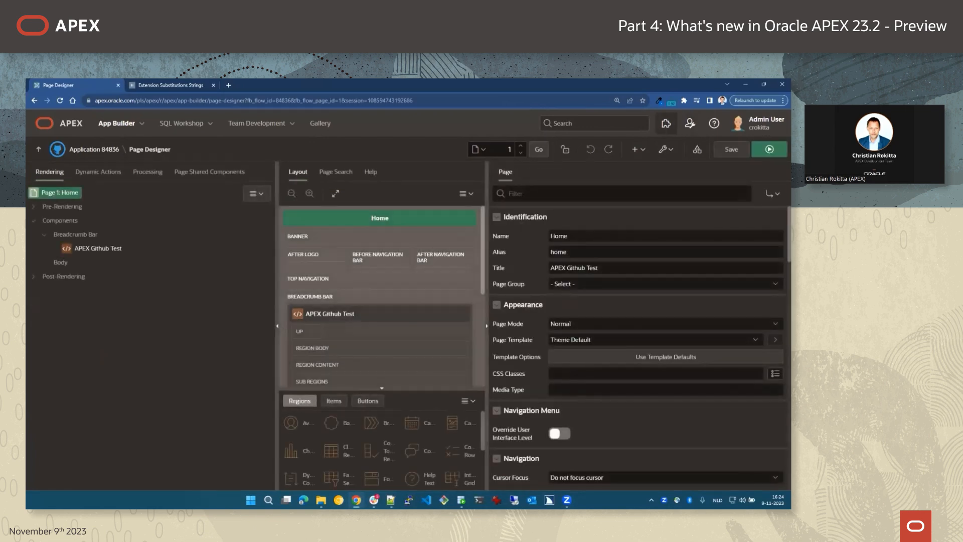
left_click(666, 124)
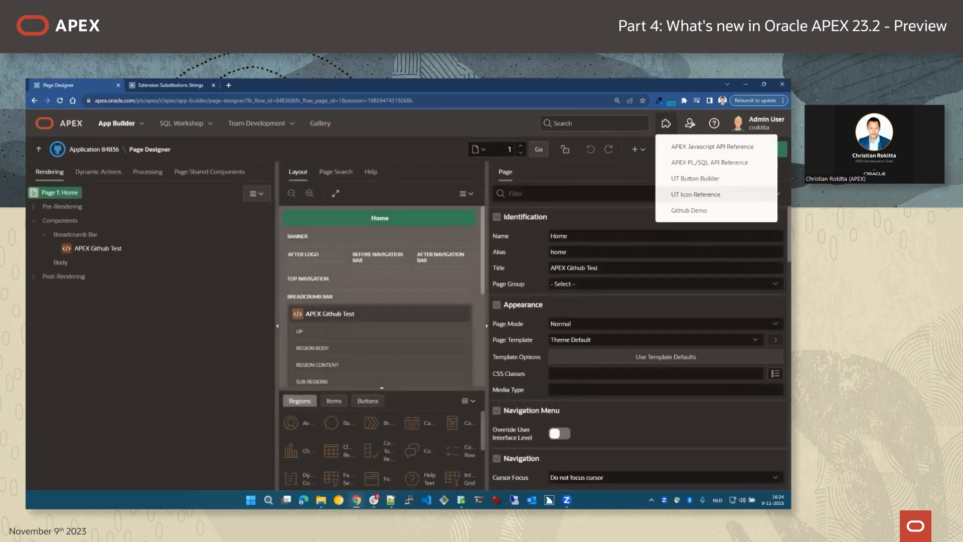
left_click(688, 210)
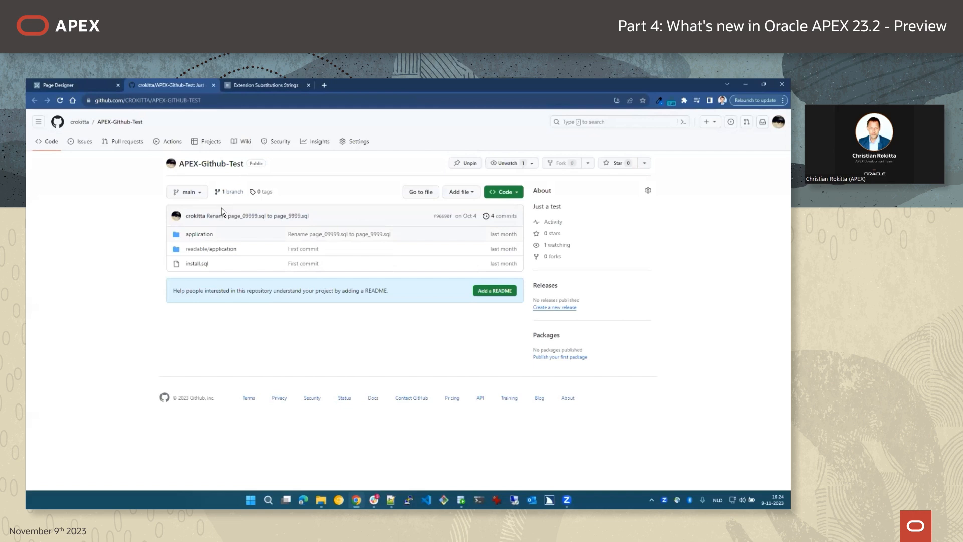
Close the APEX-Github-Test repository tab to return to Page Designer.
left_click(213, 88)
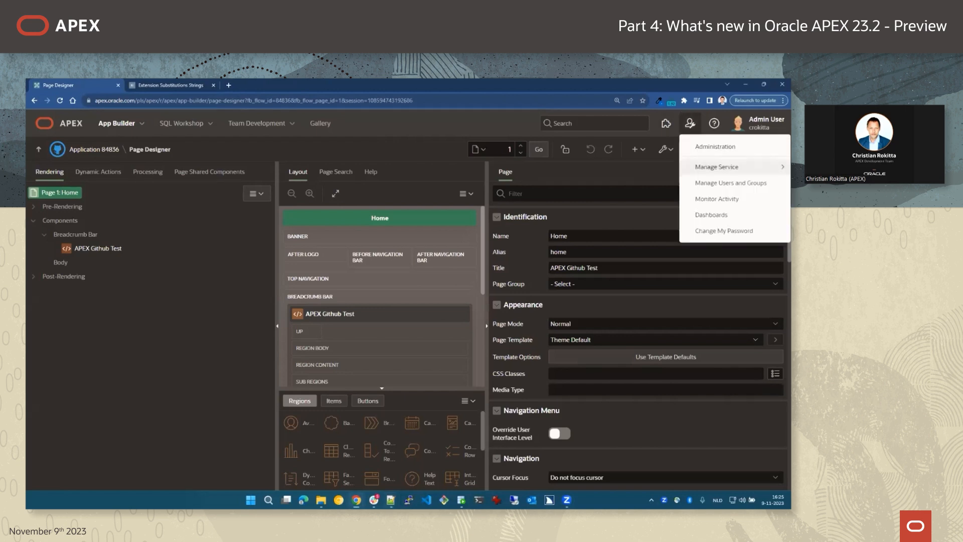
Append /blob/main/application/pages/page_&EXT_PAGE_ID..sql to the Github Demo link URL.
mouse_move(717, 167)
left_click(640, 271)
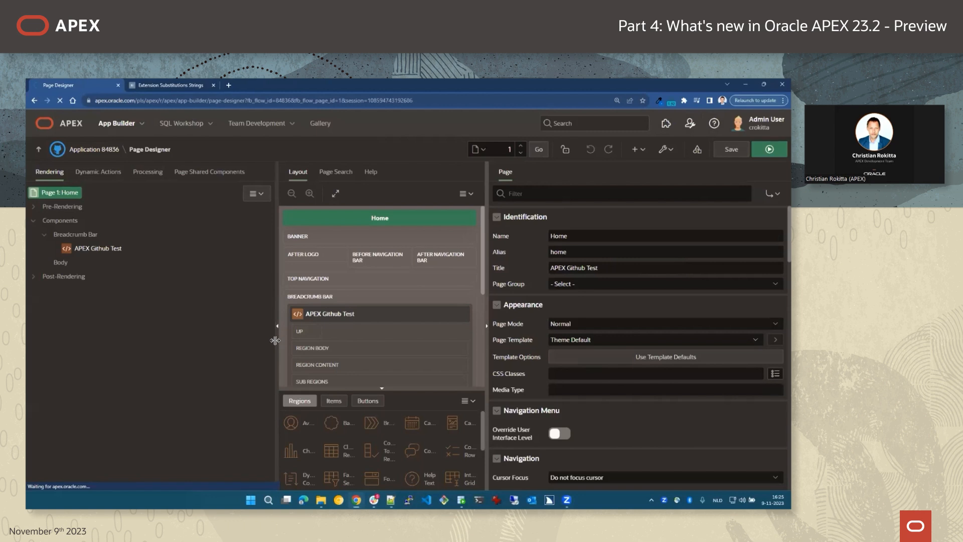
left_click(460, 297)
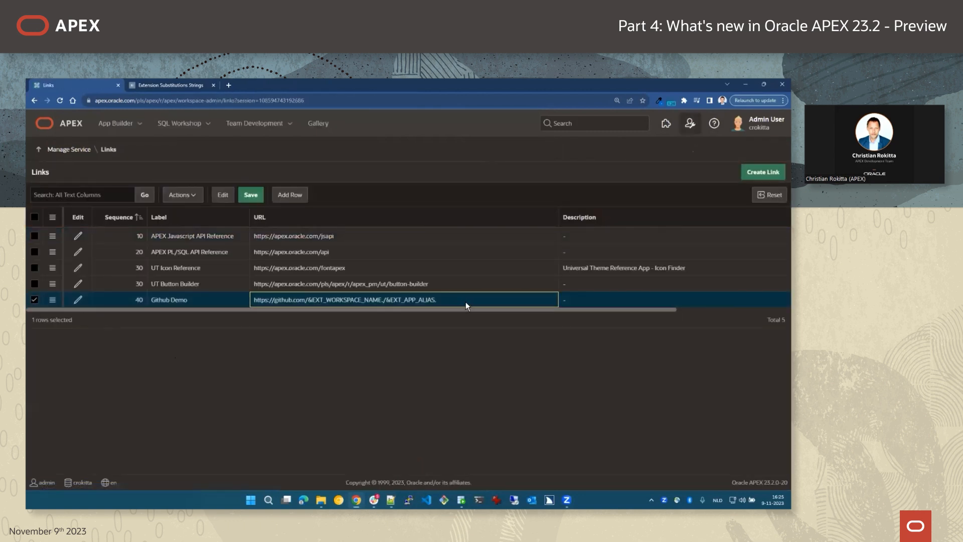
left_click(465, 301)
left_click(467, 301)
type("/blob/main/application/pages/page_&EXT_PAGE_ID..sql")
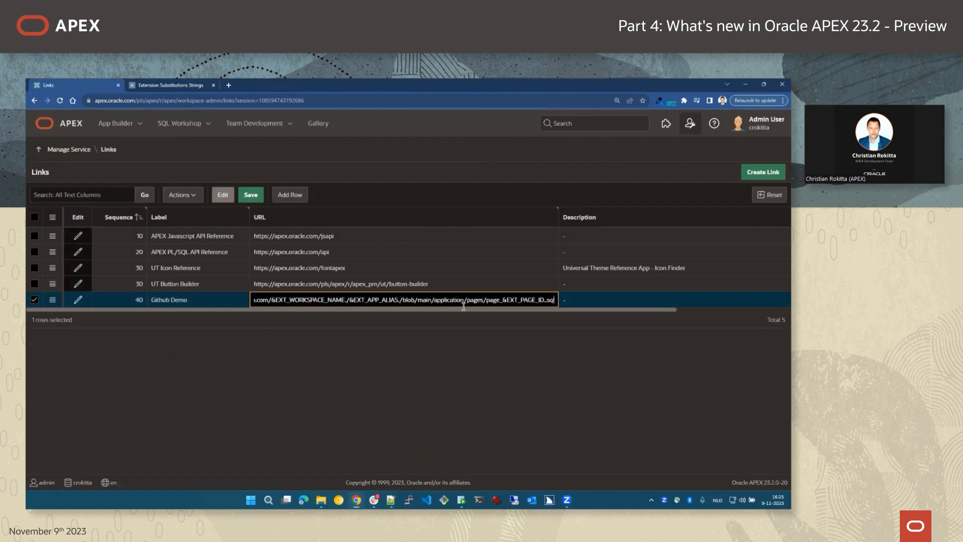
Check the workspace, app alias and page ID placeholders in the URL, then save the link.
left_click(314, 300)
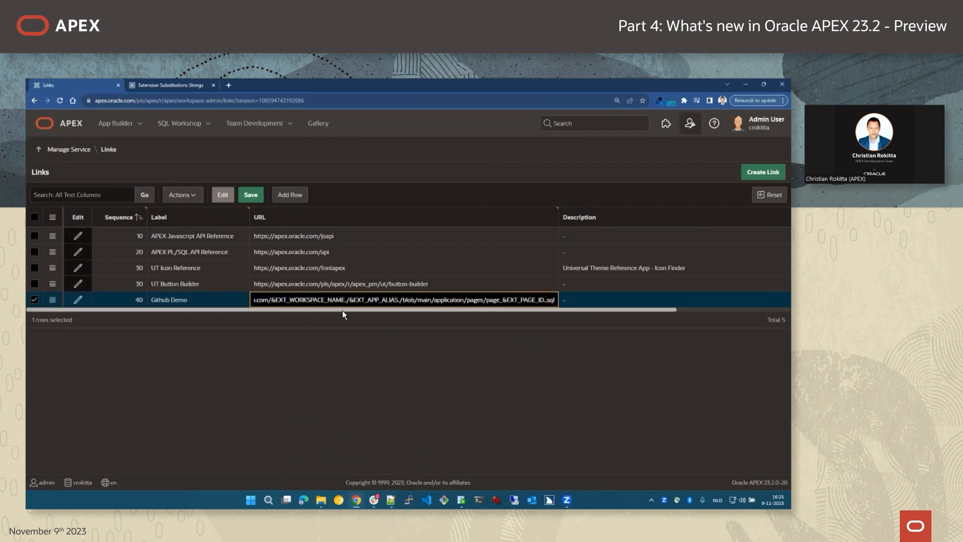
key("Left")
key("Left")
key("Left")
key("Left")
key("Left")
key("Left")
key("Left")
key("shift+Right")
key("shift+Right")
key("shift+Right")
key("shift+Right")
key("shift+Right")
key("shift+Right")
key("shift+Right")
key("shift+Right")
key("shift+Right")
key("shift+Right")
key("shift+Right")
key("shift+Right")
key("shift+Right")
key("shift+Right")
key("shift+Right")
key("shift+Right")
key("shift+Right")
key("Right")
key("shift+Right")
key("shift+Right")
key("shift+Right")
key("shift+Right")
key("shift+Right")
key("shift+Right")
key("shift+Right")
key("shift+Right")
key("shift+Right")
key("shift+Right")
key("shift+Right")
key("shift+Right")
key("shift+Right")
key("shift+Right")
key("shift+Right")
key("Right")
key("Right")
key("Right")
key("Right")
key("Right")
key("Right")
key("Right")
key("Right")
key("Right")
key("Right")
key("Right")
key("Right")
key("Right")
key("Right")
key("Right")
key("Right")
key("Right")
key("Right")
key("Right")
key("Right")
key("Right")
key("Right")
key("Right")
key("Right")
key("Right")
key("Right")
key("Right")
key("Right")
key("Right")
key("Right")
key("Right")
key("shift+Right")
key("shift+Right")
key("shift+Right")
key("shift+Right")
key("shift+Right")
key("shift+Right")
key("shift+Right")
key("shift+Right")
key("shift+Right")
key("shift+Right")
key("shift+Right")
key("shift+Right")
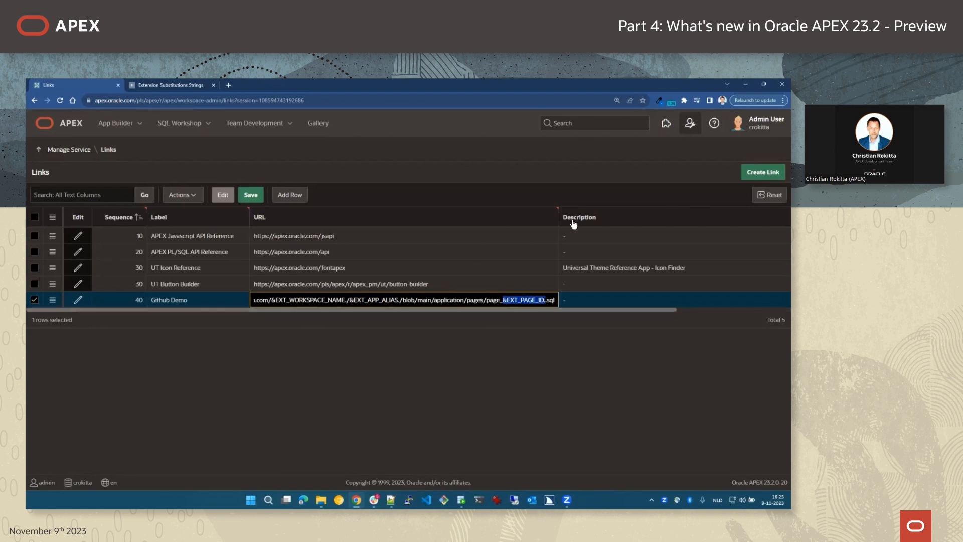
left_click(253, 197)
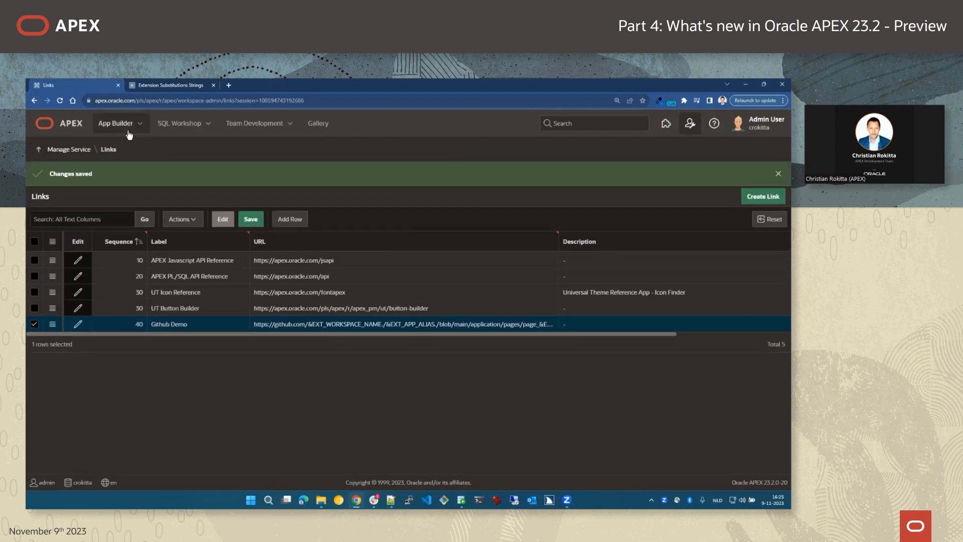
left_click(119, 124)
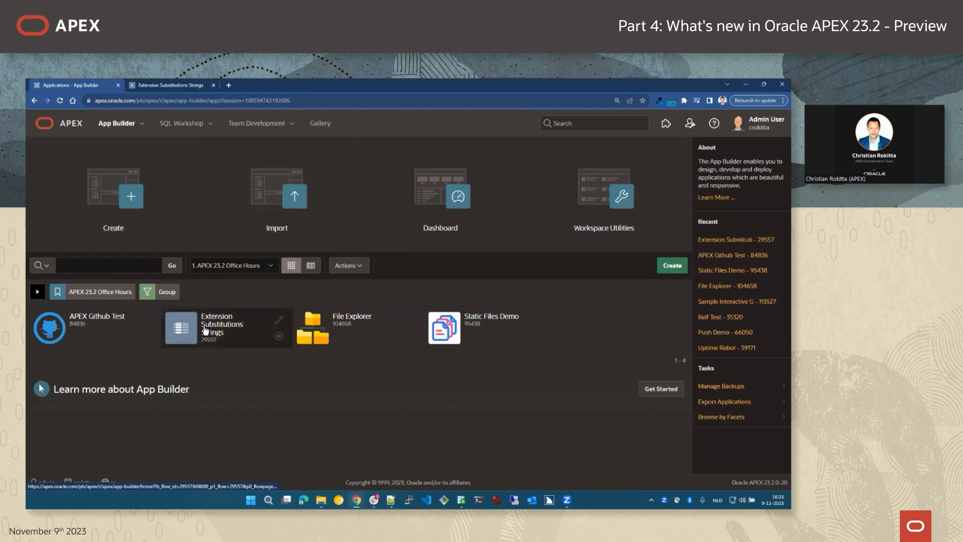
Open page 1 Home of APEX Github Test and launch Github Demo to reach page_1.sql.
left_click(65, 329)
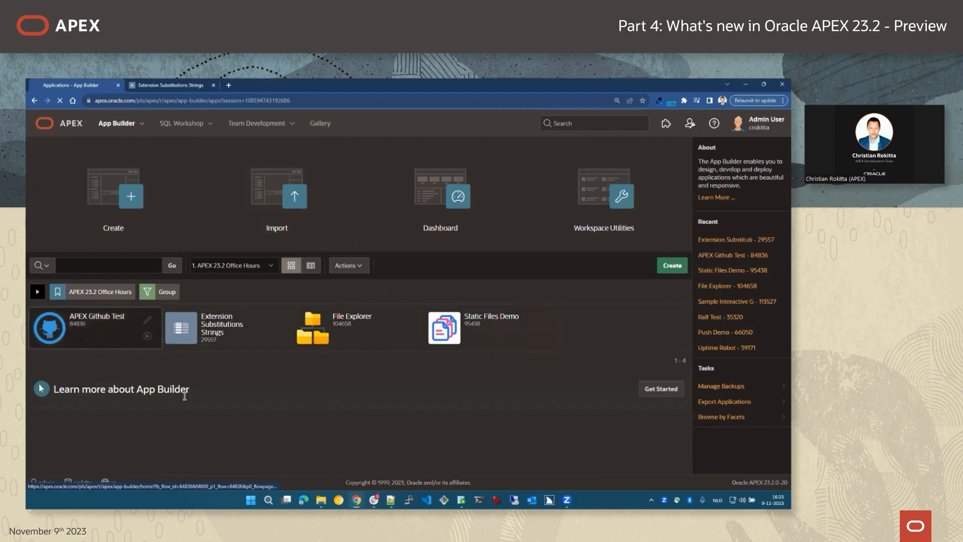
left_click(204, 356)
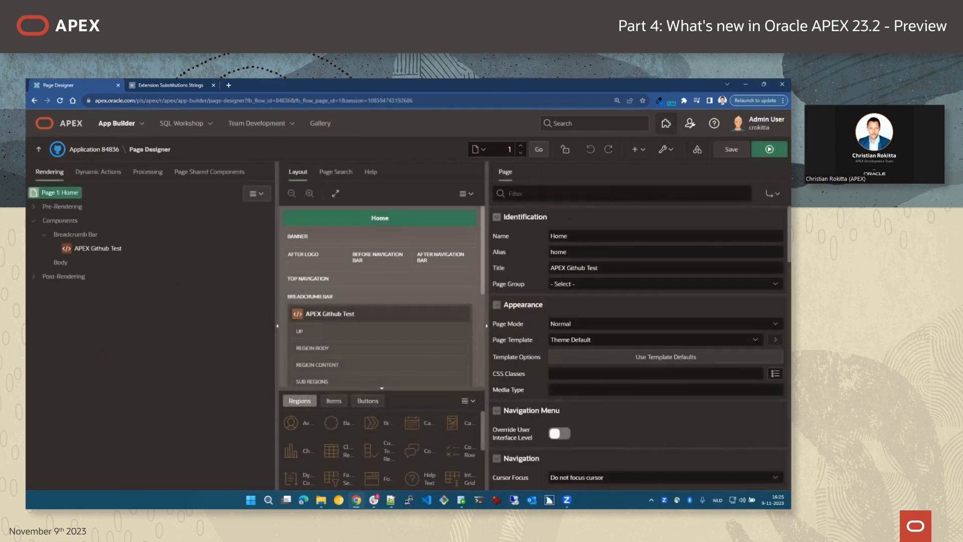
left_click(666, 123)
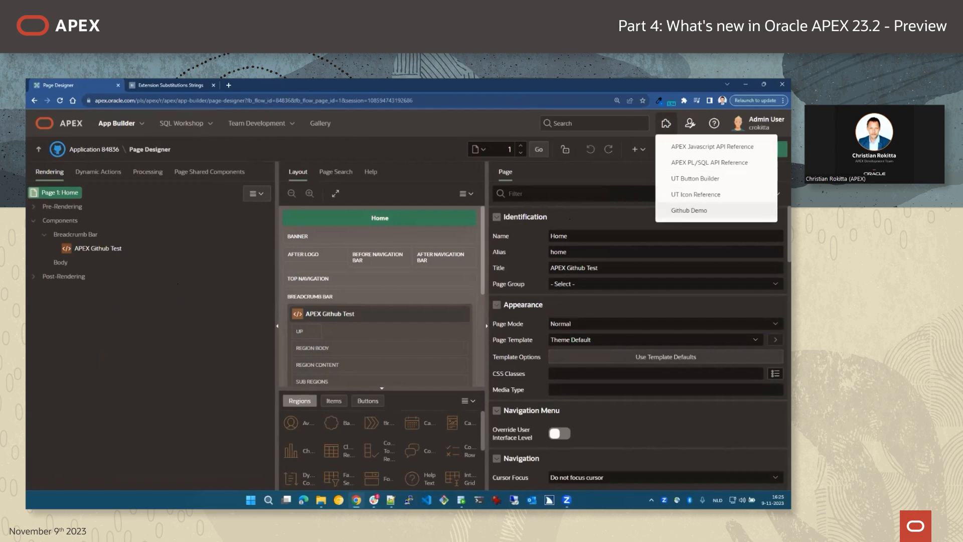
left_click(689, 211)
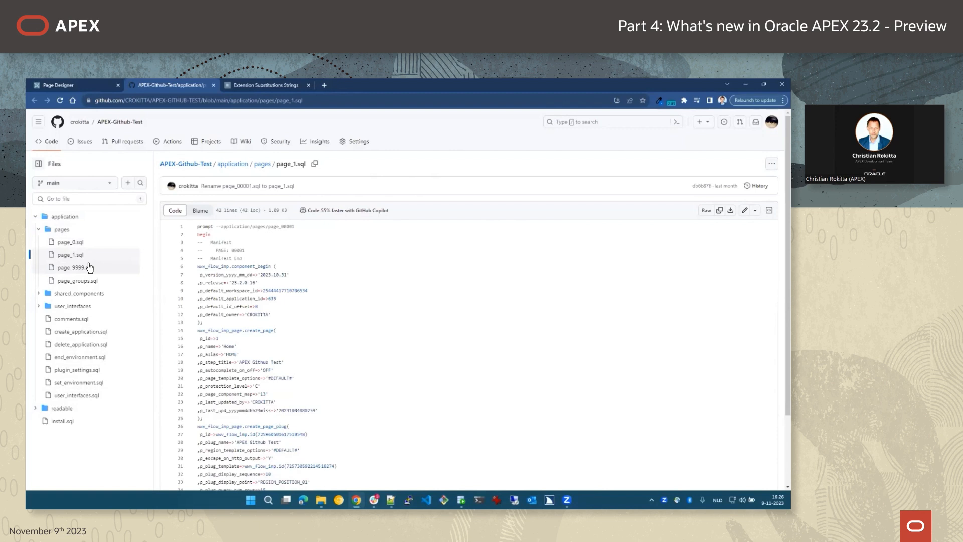
Switch back to the Page Designer tab after reviewing page_1.sql on GitHub.
left_click(80, 85)
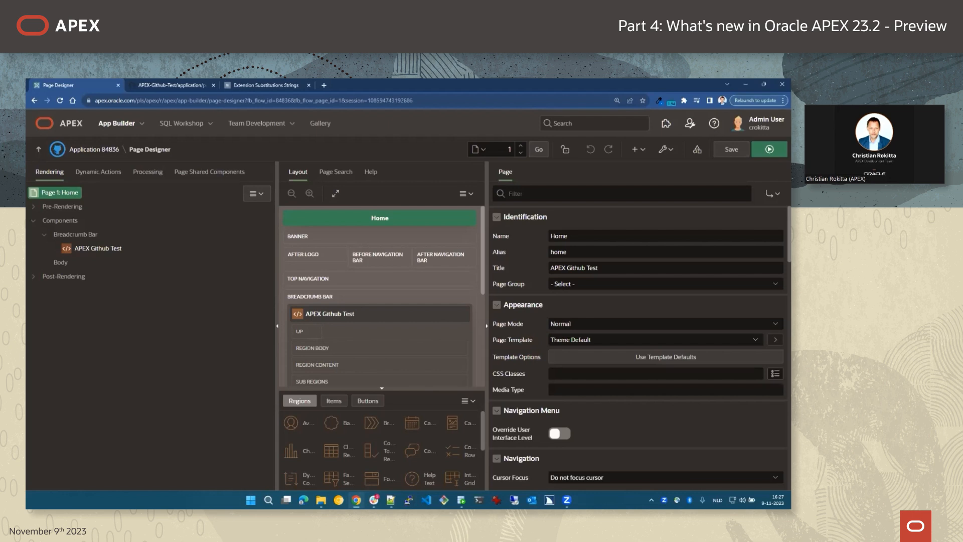
Open the File Explorer application (104658) from the application list and run it.
left_click(38, 149)
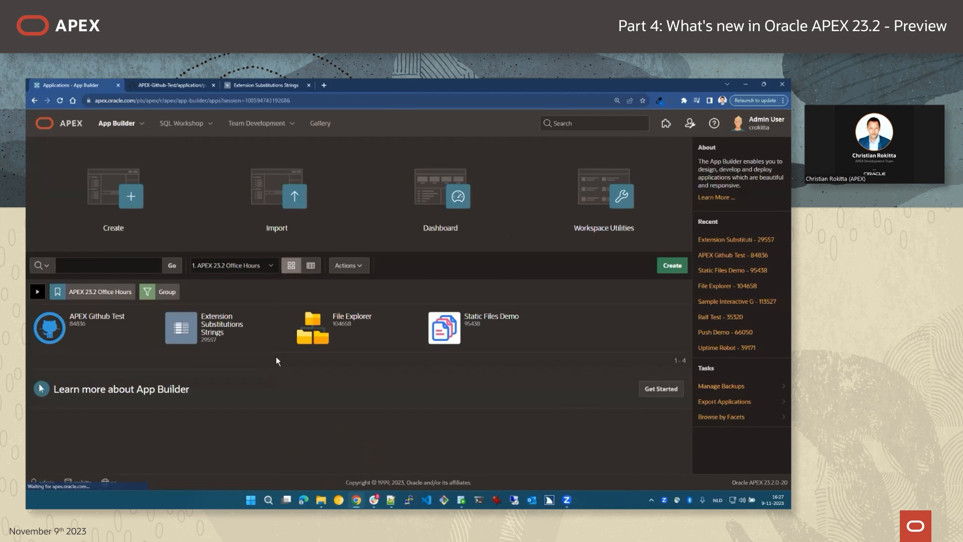
left_click(342, 326)
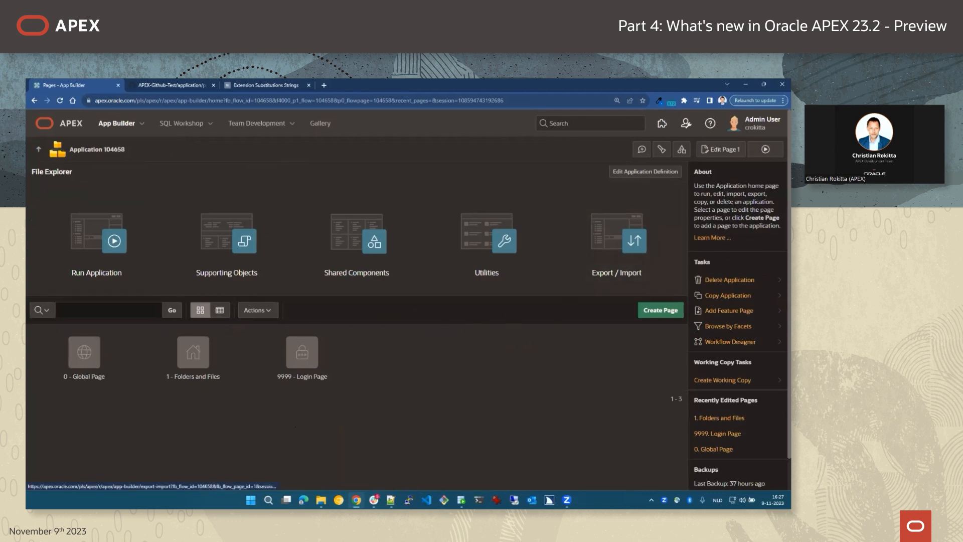
left_click(765, 149)
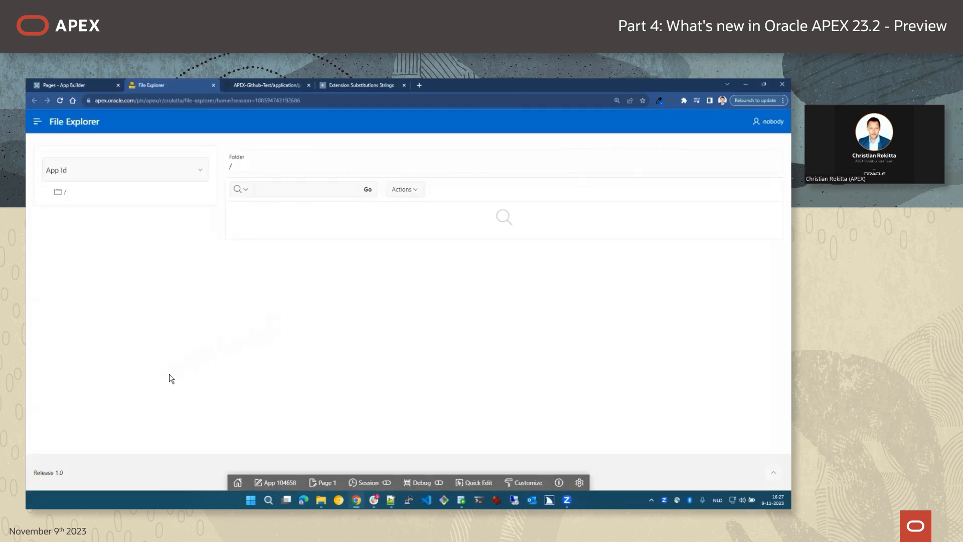
Browse Extension Substitutions Strings' /icons/ folder to list its five PNG files.
left_click(202, 172)
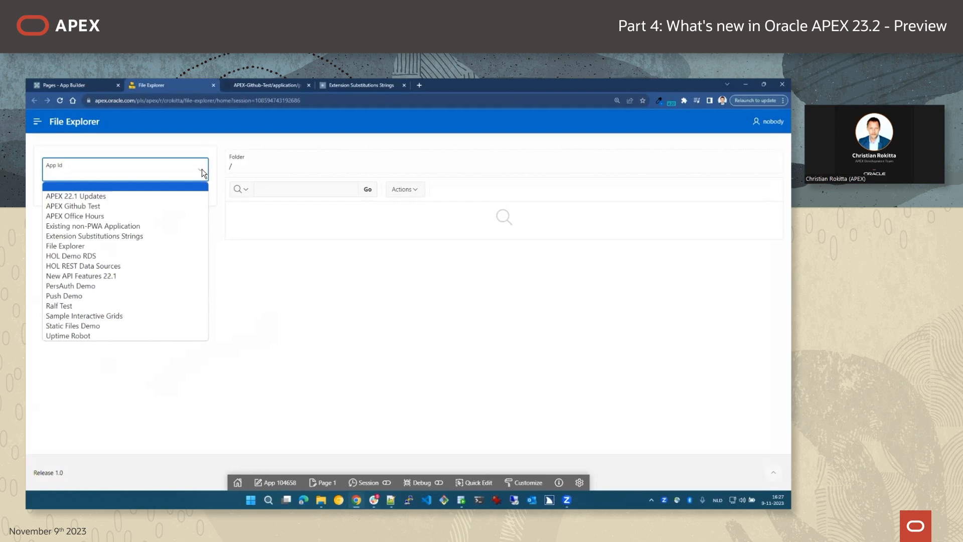
left_click(131, 236)
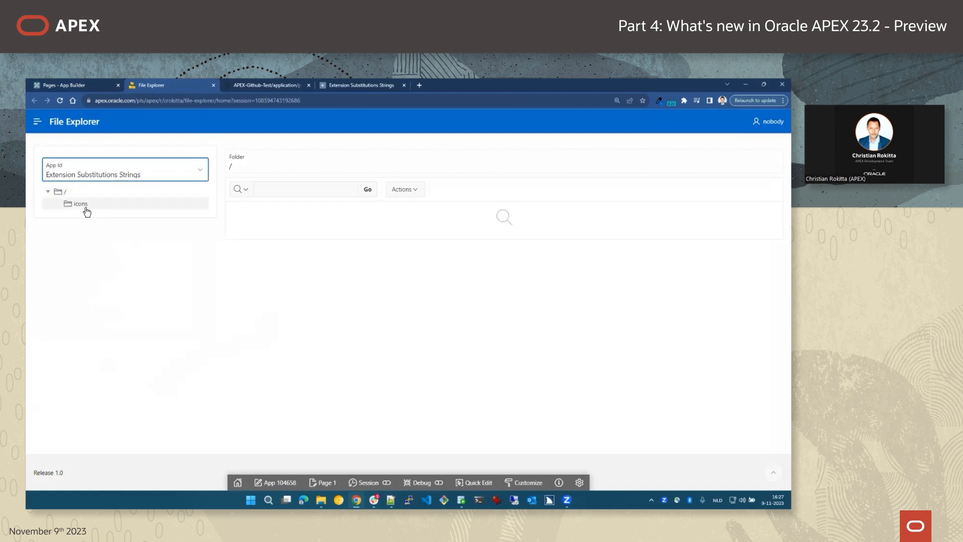
left_click(65, 192)
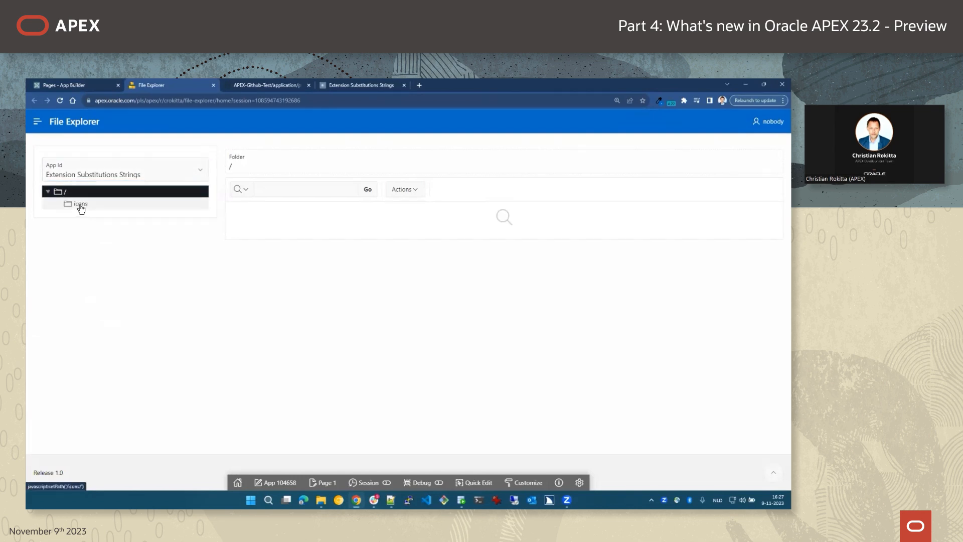
left_click(81, 205)
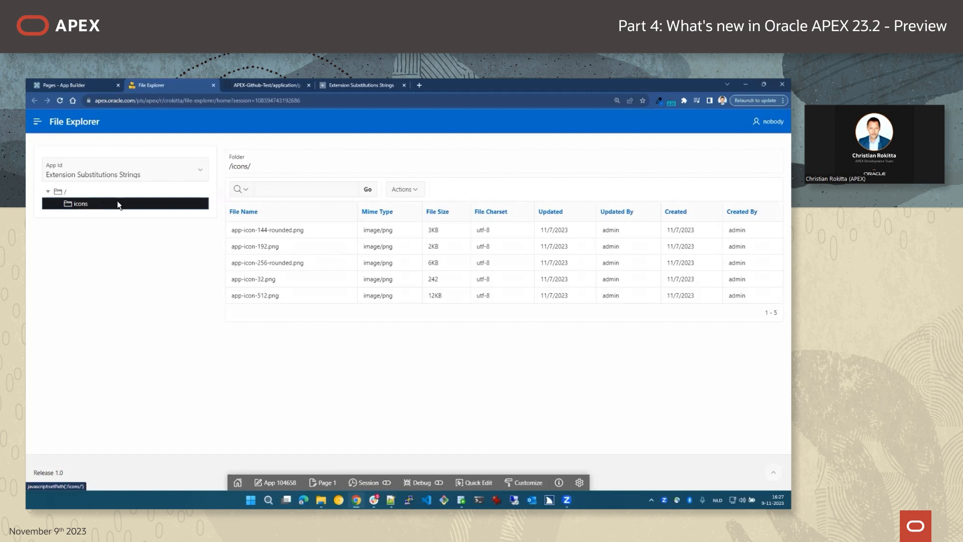
left_click(75, 86)
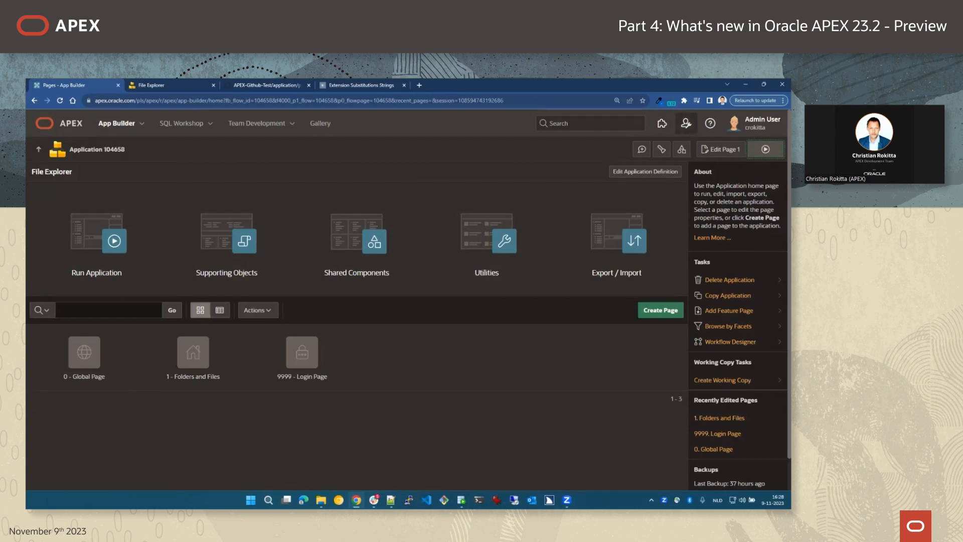
Go to Manage Extension Links under workspace administration and add a new link row.
left_click(686, 123)
mouse_move(712, 166)
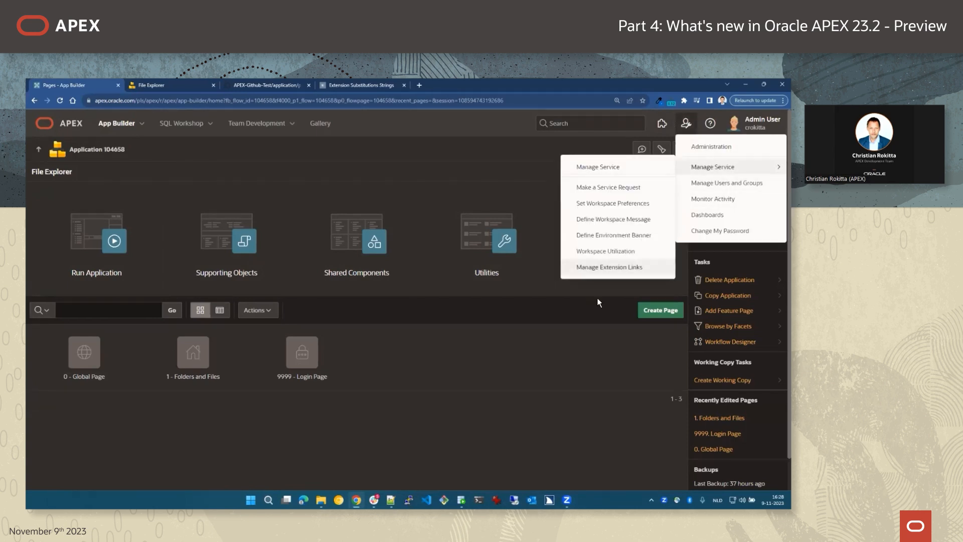
left_click(604, 267)
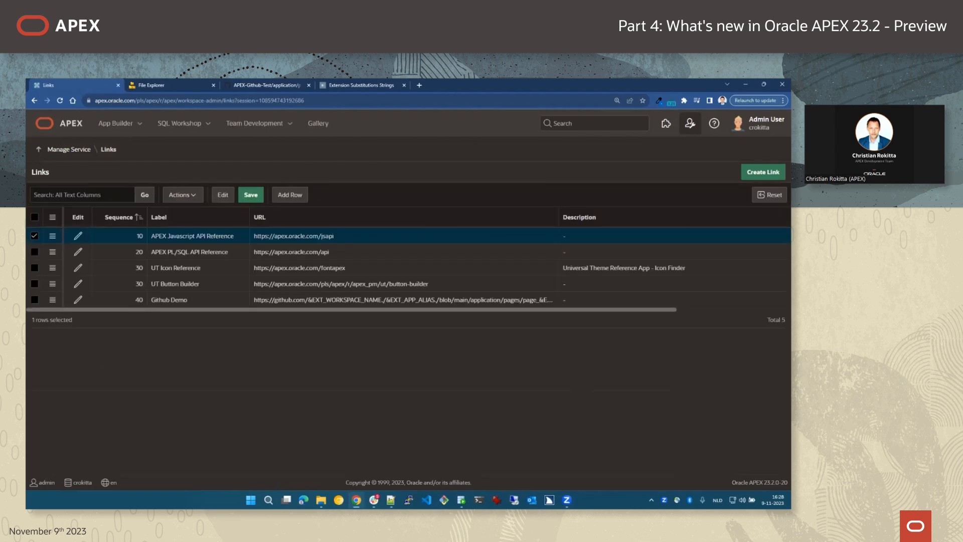
key("alt+Tab")
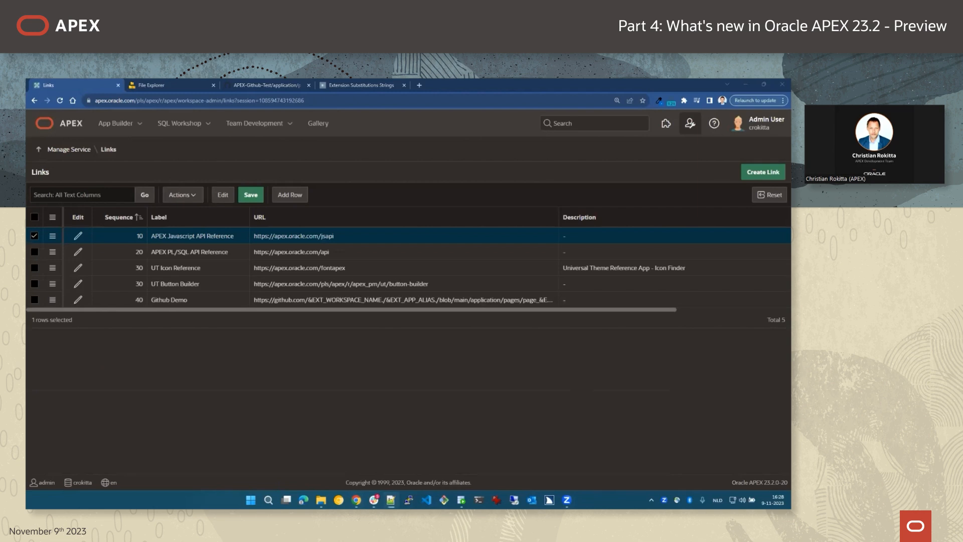
left_click(289, 195)
Paste the file-explorer URL, which passes p1_app_id=&EXT_APP_ID., into the new row.
left_click(173, 257)
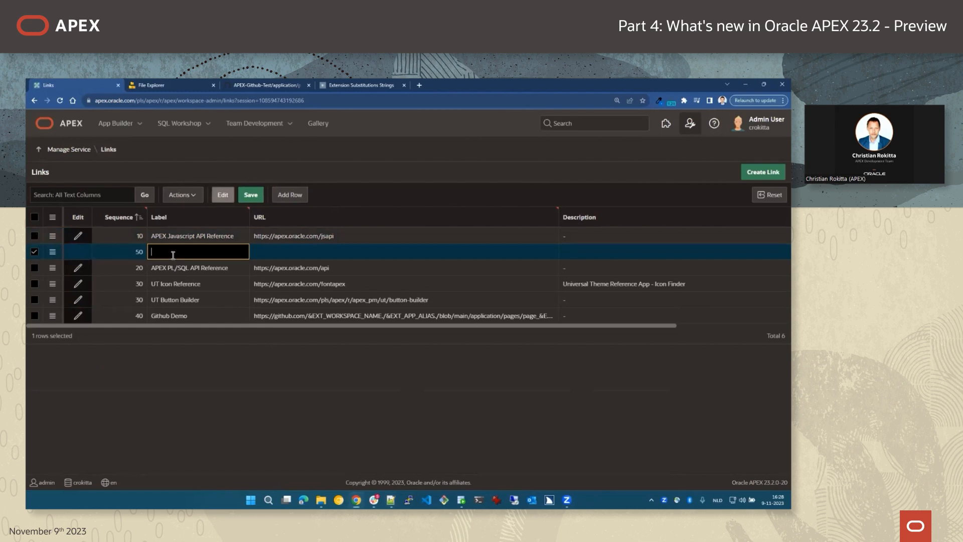
left_click(266, 253)
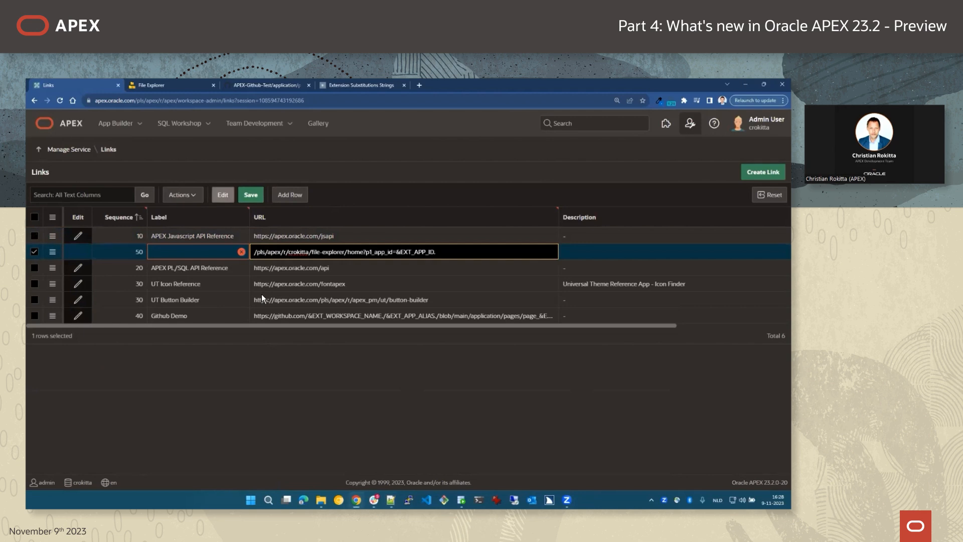
left_click_drag(255, 252, 456, 249)
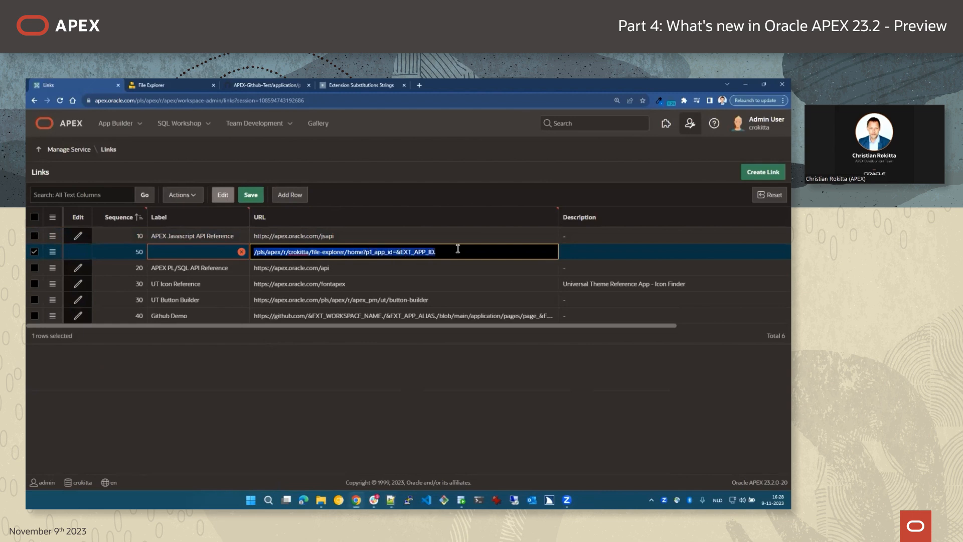
left_click(333, 252)
double_click(334, 252)
left_click(321, 252)
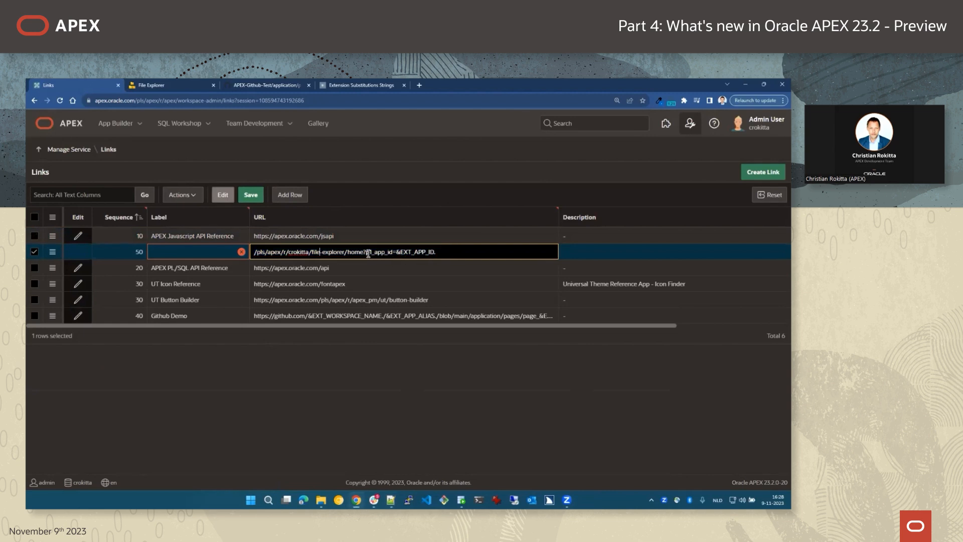
left_click_drag(365, 252, 395, 254)
left_click_drag(395, 253, 441, 254)
Label the link 'Static Application File Explorer', save it, and return to the application list.
key("alt+Tab")
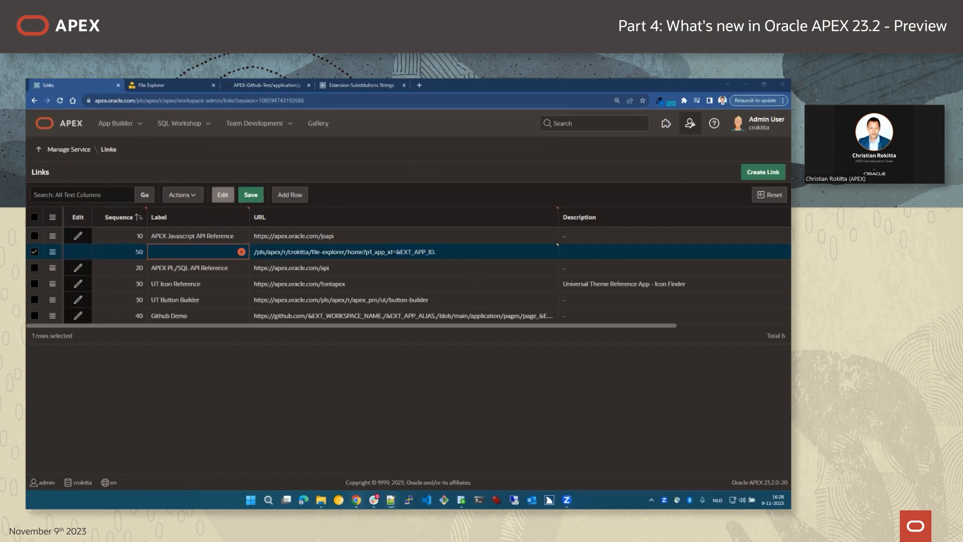
left_click(170, 252)
type("Static Application File Explorer")
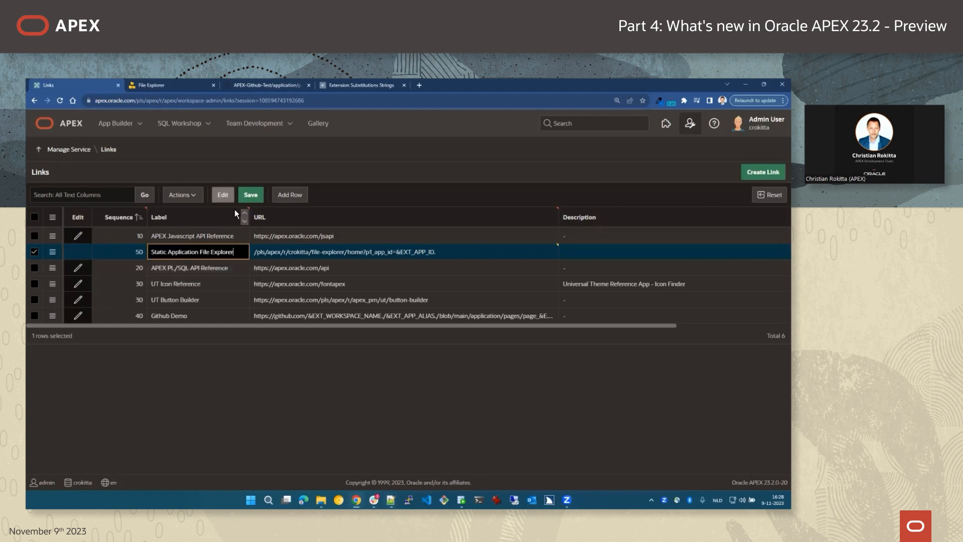
left_click(251, 194)
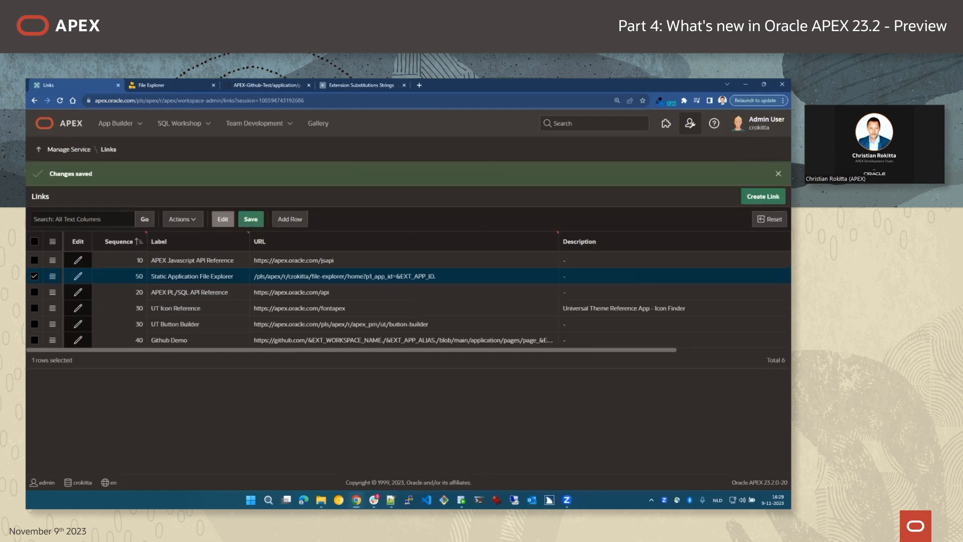
left_click(119, 127)
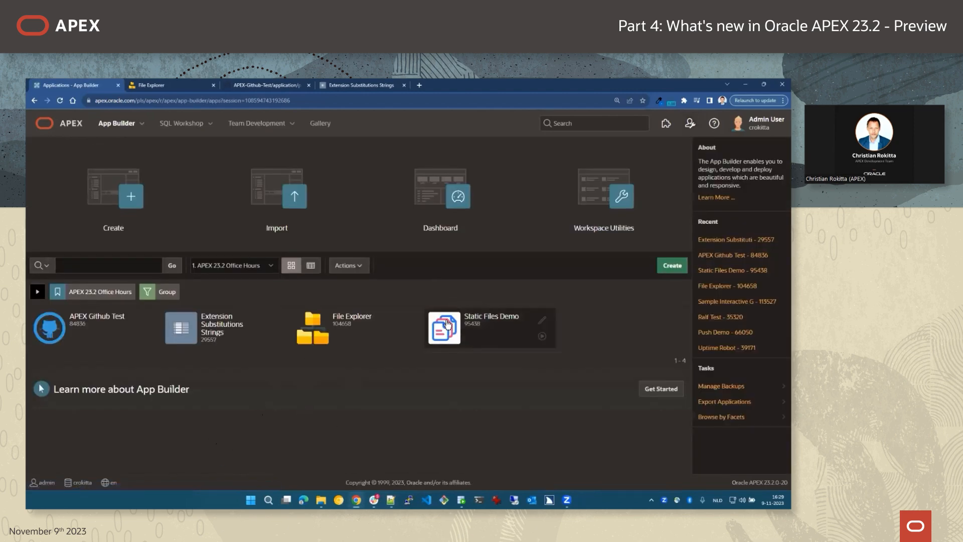
Launch Static Application File Explorer from the Extensions menu of the Static Files Demo app.
left_click(443, 328)
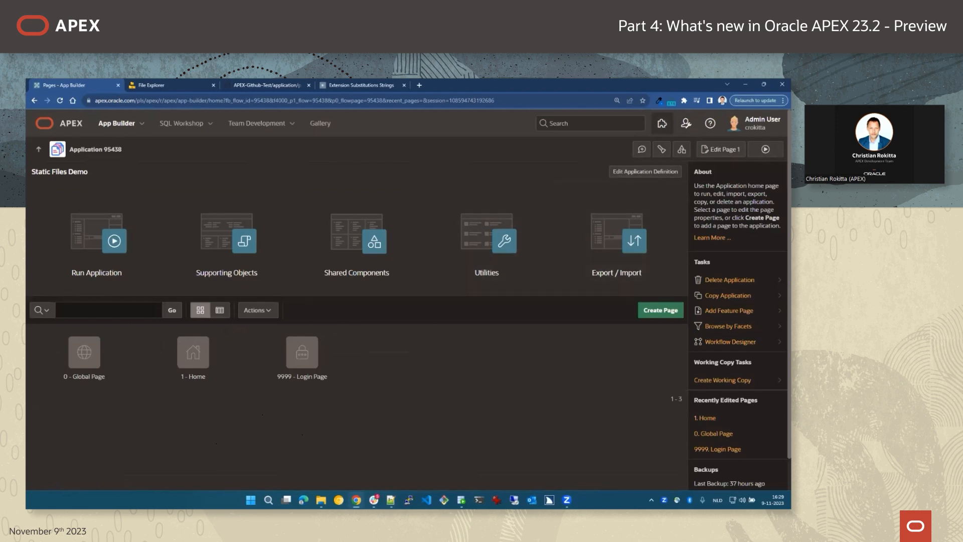
left_click(710, 122)
left_click(702, 226)
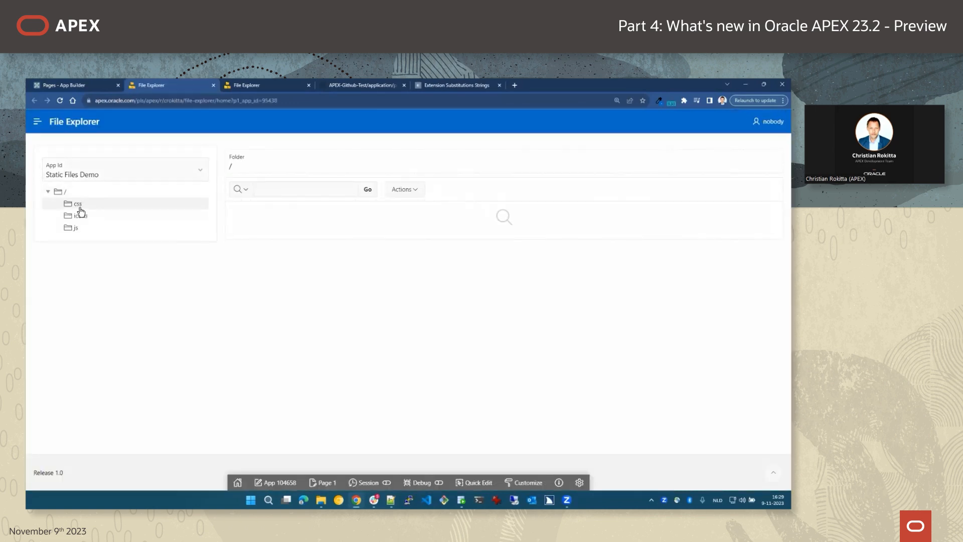
Browse the css, icons and js folders to show main.js and main.min.js.
left_click(79, 206)
left_click(84, 219)
left_click(76, 229)
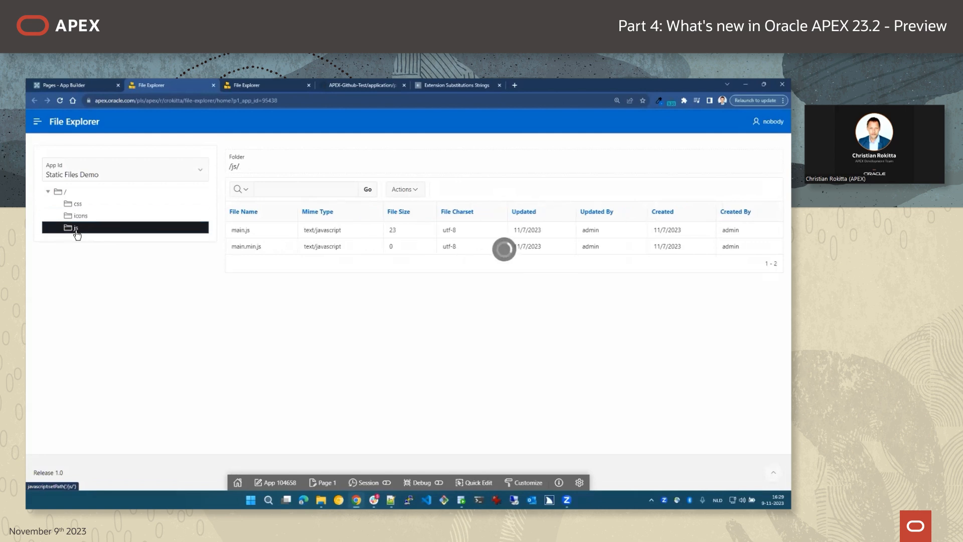
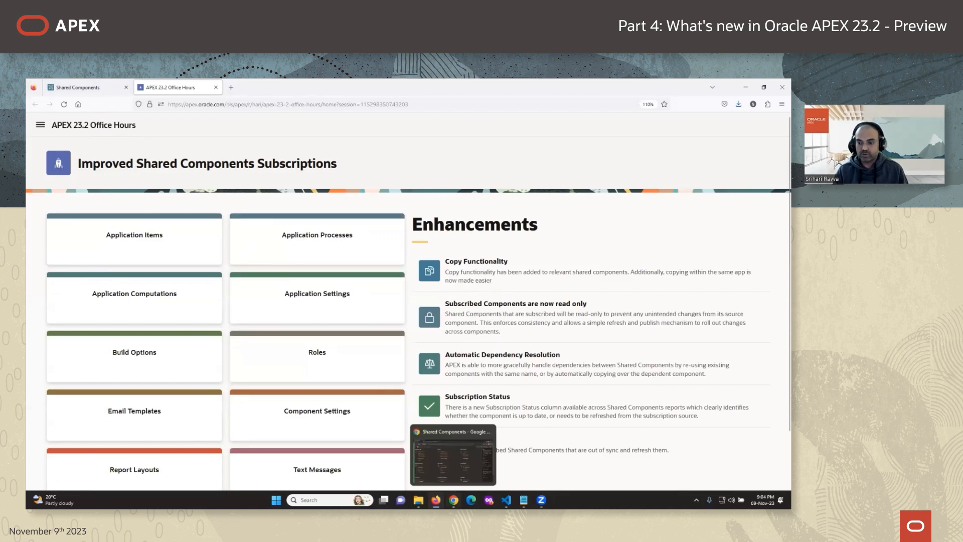
Review Application 100's three build options, then open Application 101's, which lists only Commented Out.
left_click(453, 500)
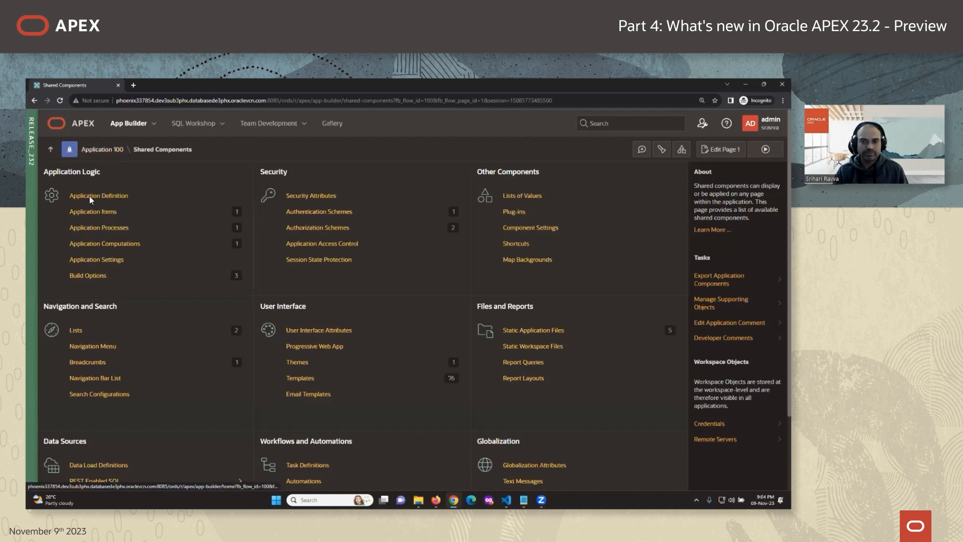
left_click(107, 274)
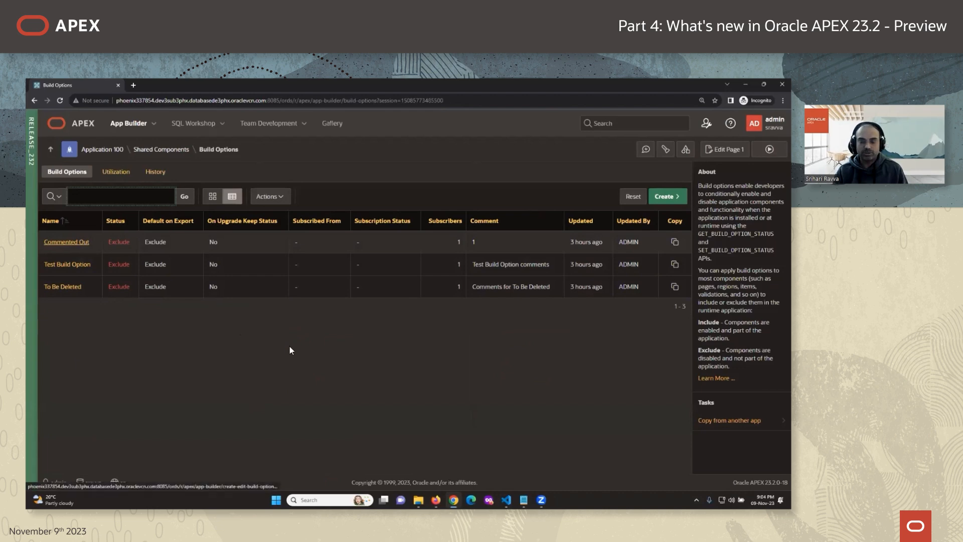
left_click(436, 458)
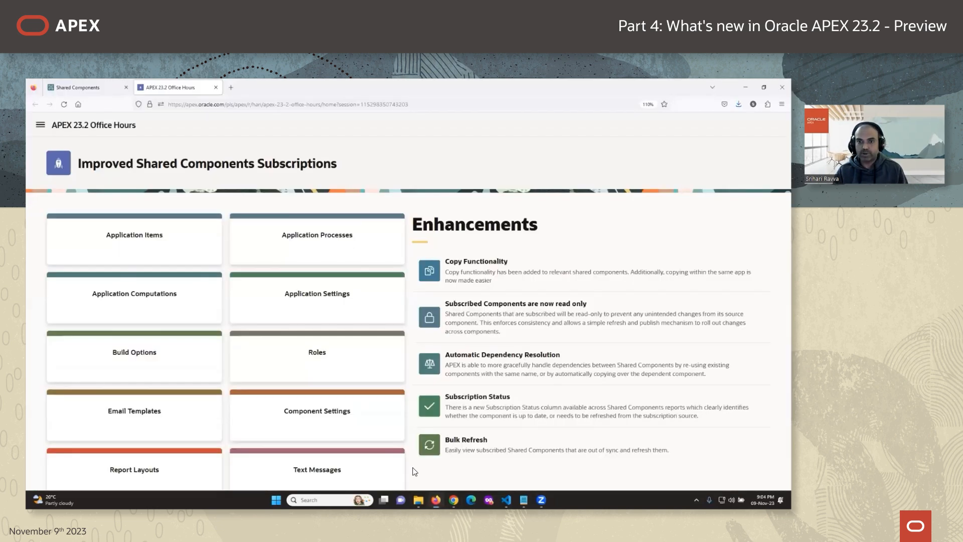
left_click(100, 87)
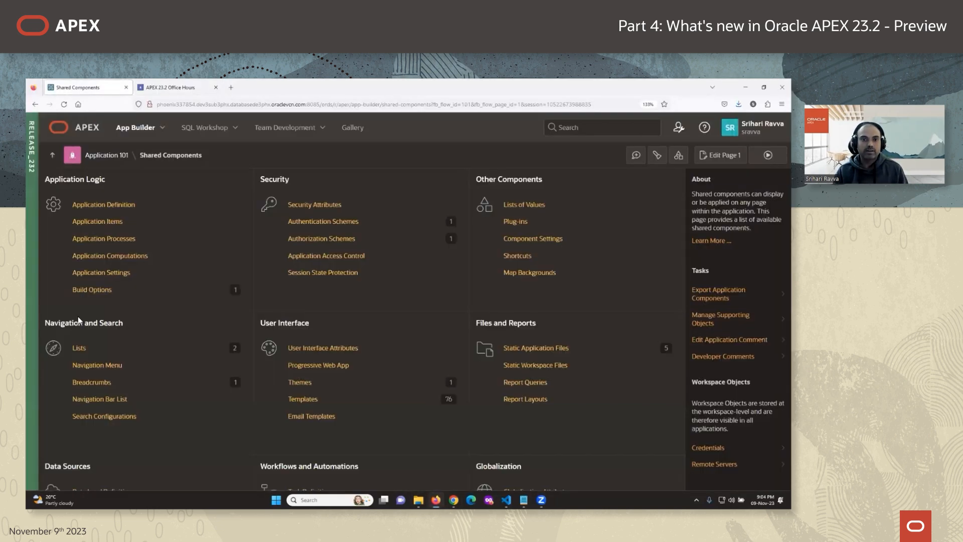
left_click(228, 290)
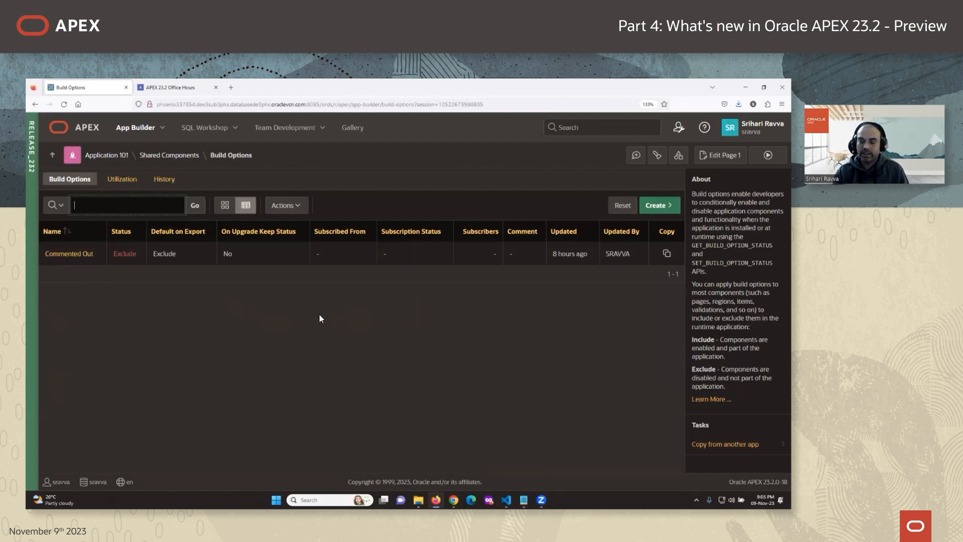
left_click(667, 253)
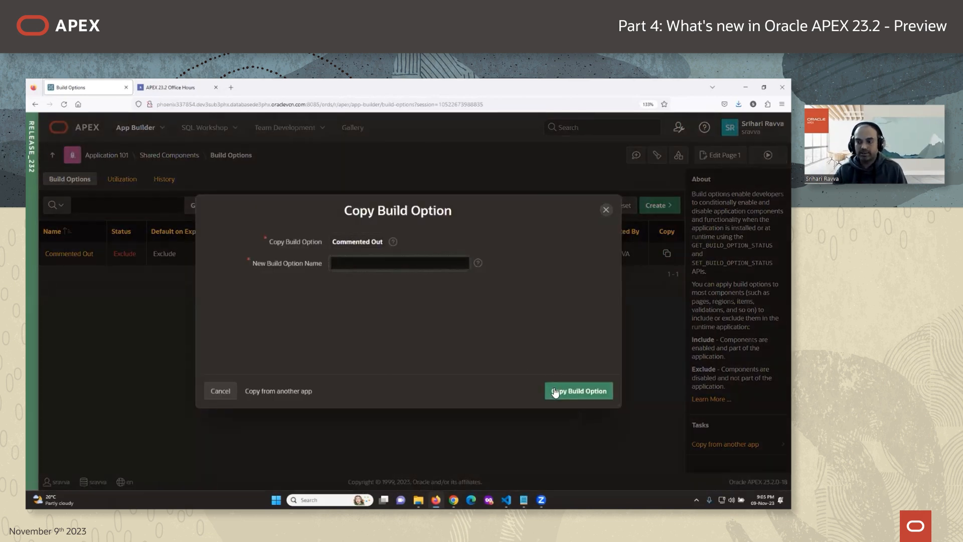
left_click(606, 209)
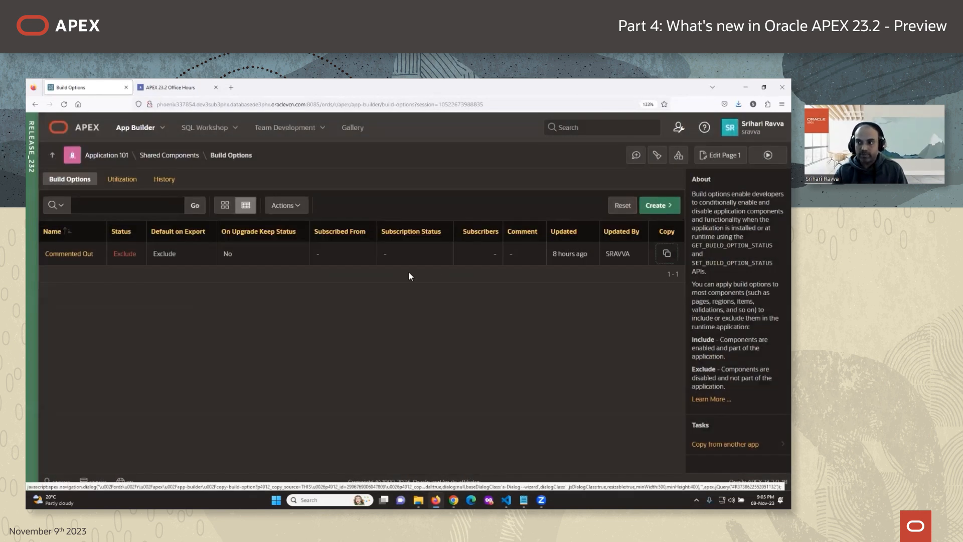
left_click(655, 205)
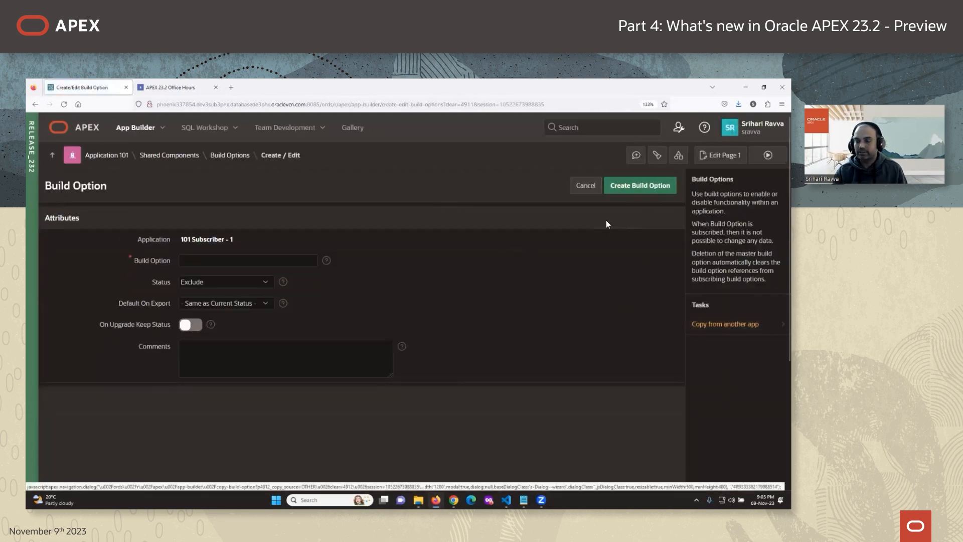
left_click(230, 155)
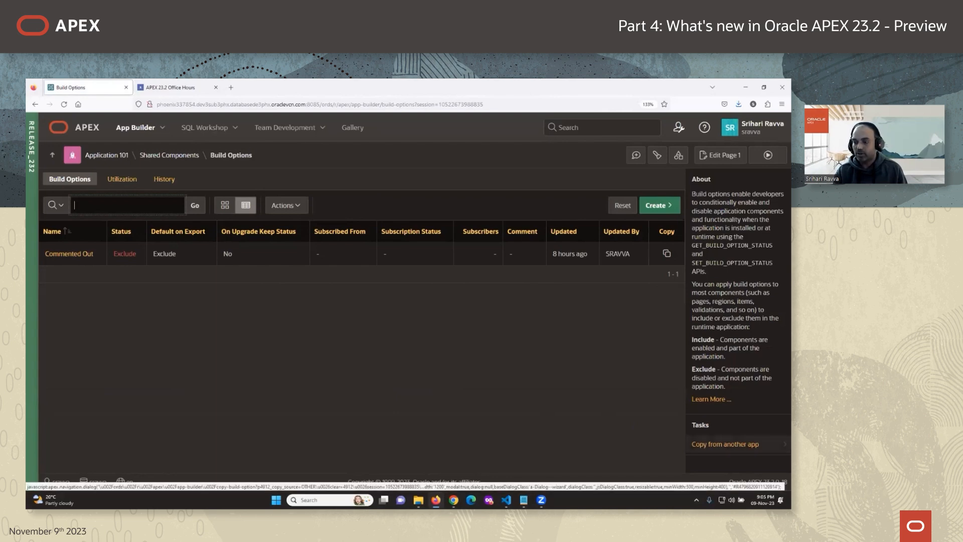
Copy To Be Deleted from 100 Master App as a subscribed build option and open it.
left_click(726, 444)
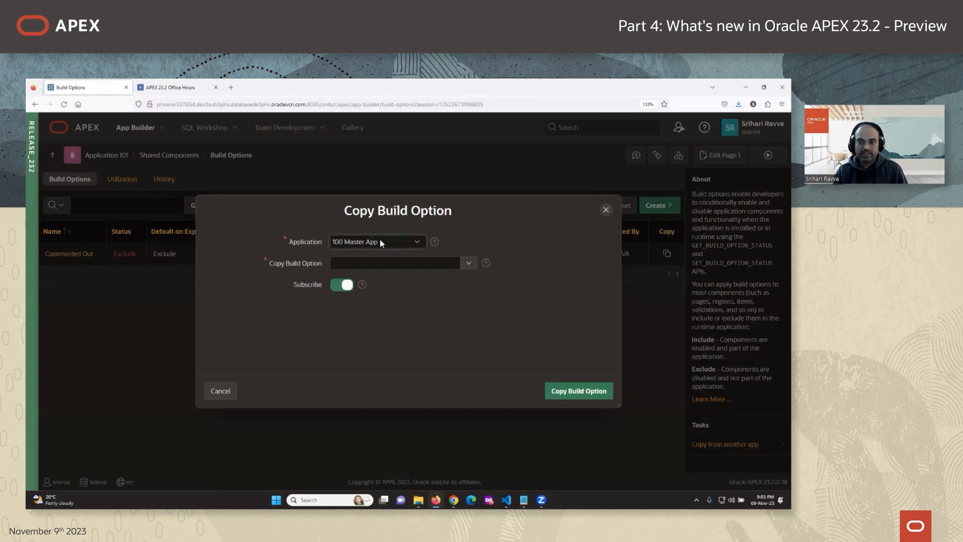
left_click(468, 263)
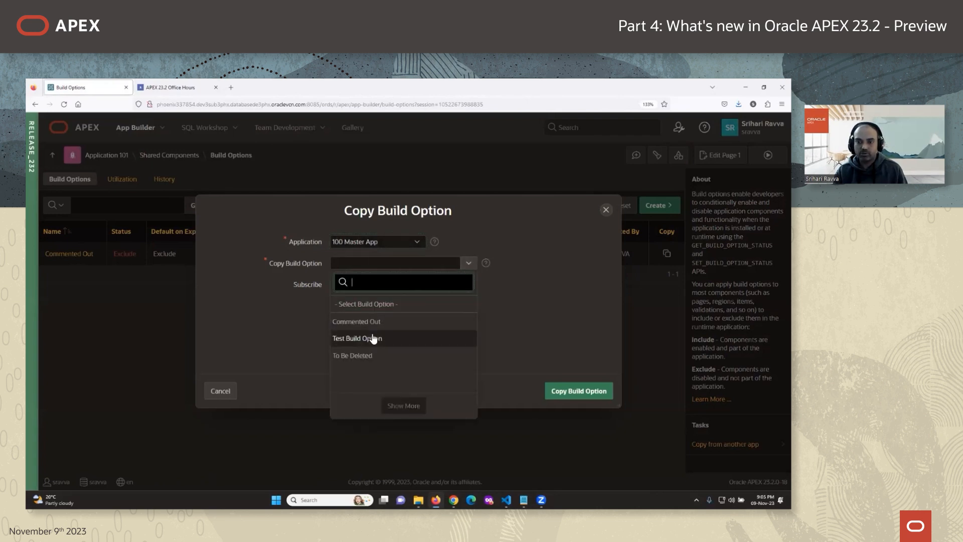
left_click(365, 355)
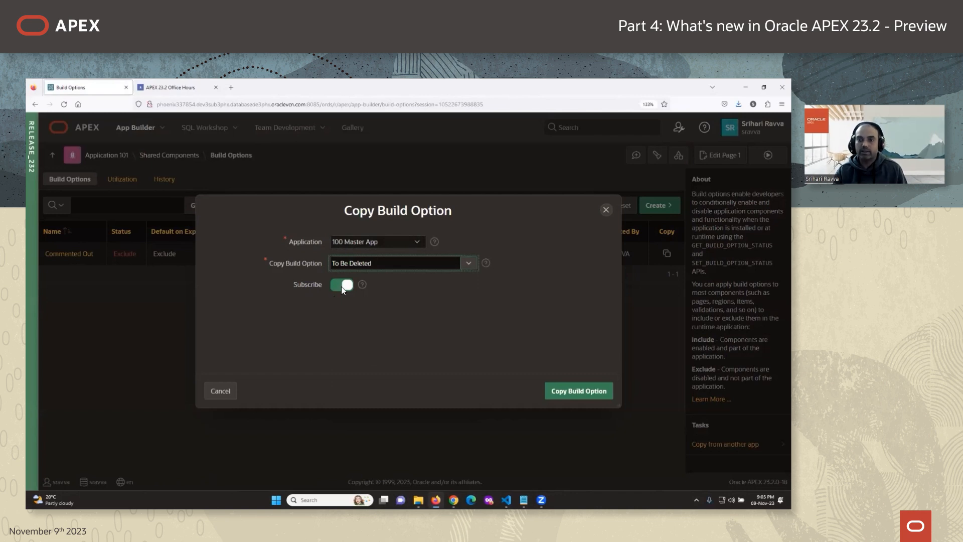
left_click(572, 394)
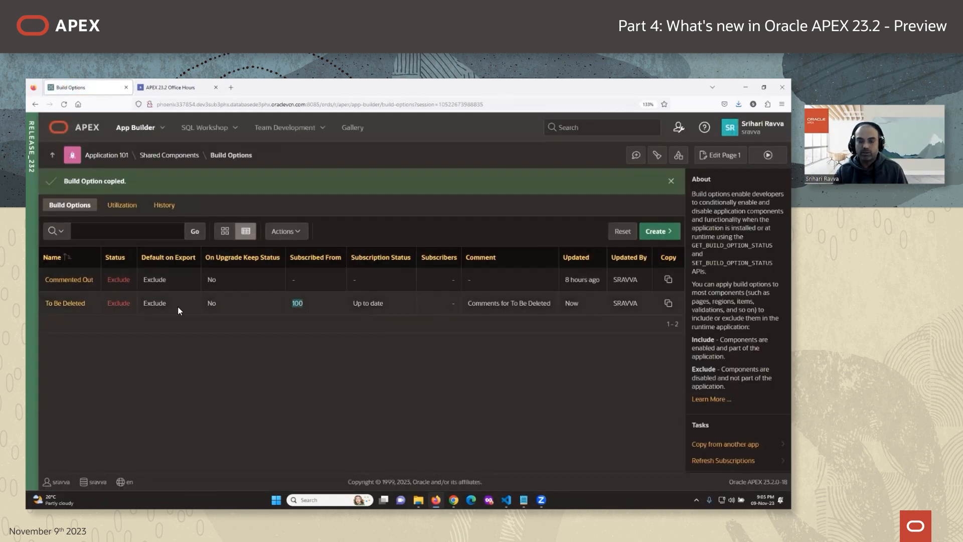
left_click(66, 303)
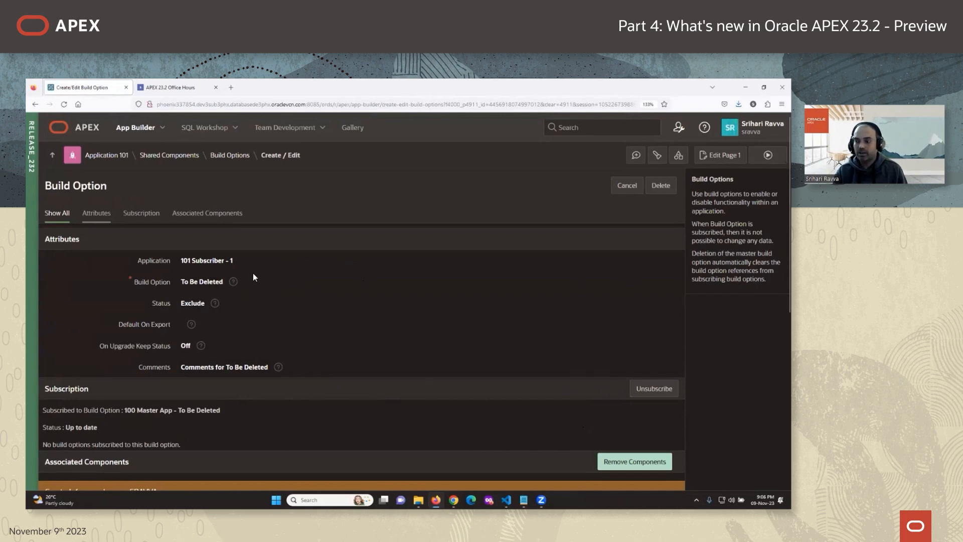
left_click(170, 87)
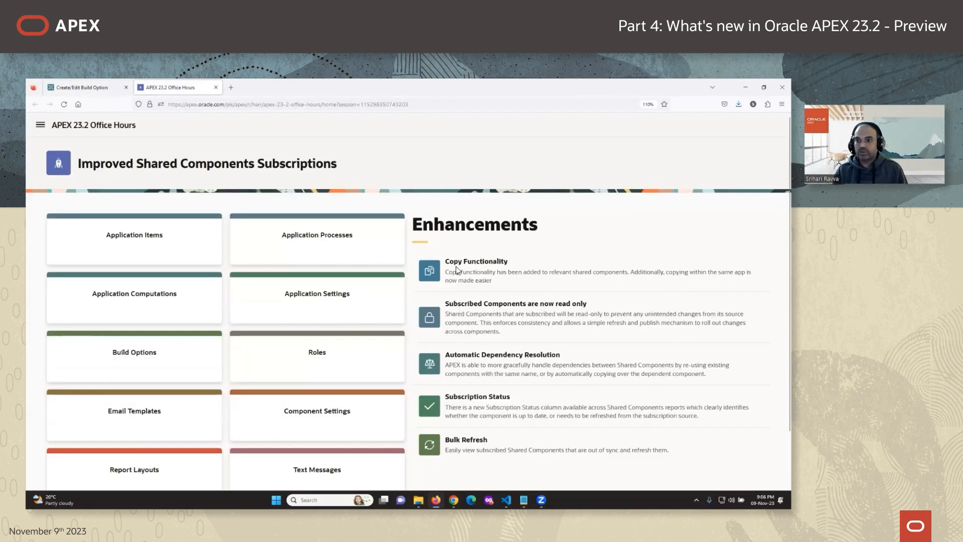
left_click_drag(478, 303, 531, 314)
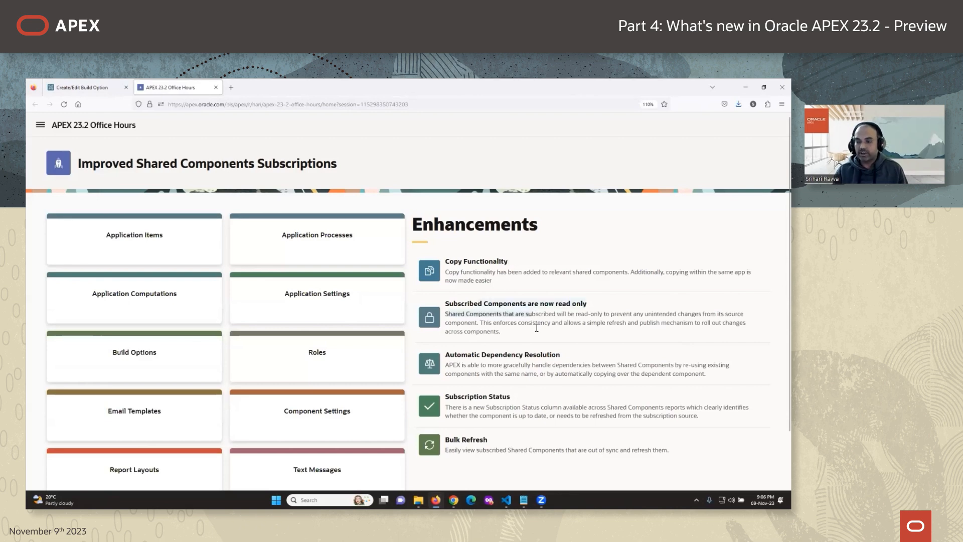
scroll(536, 328, "down", 2)
left_click(502, 308)
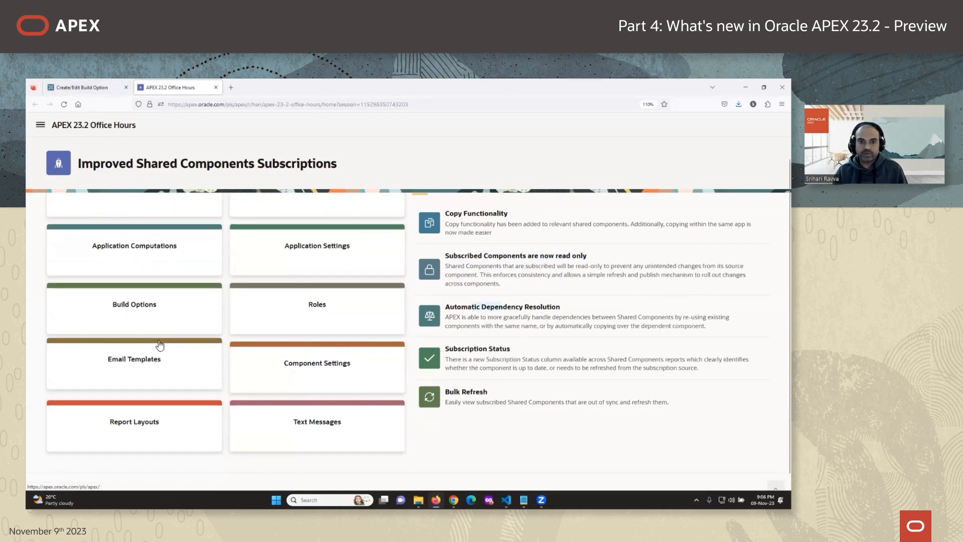
scroll(159, 345, "up", 2)
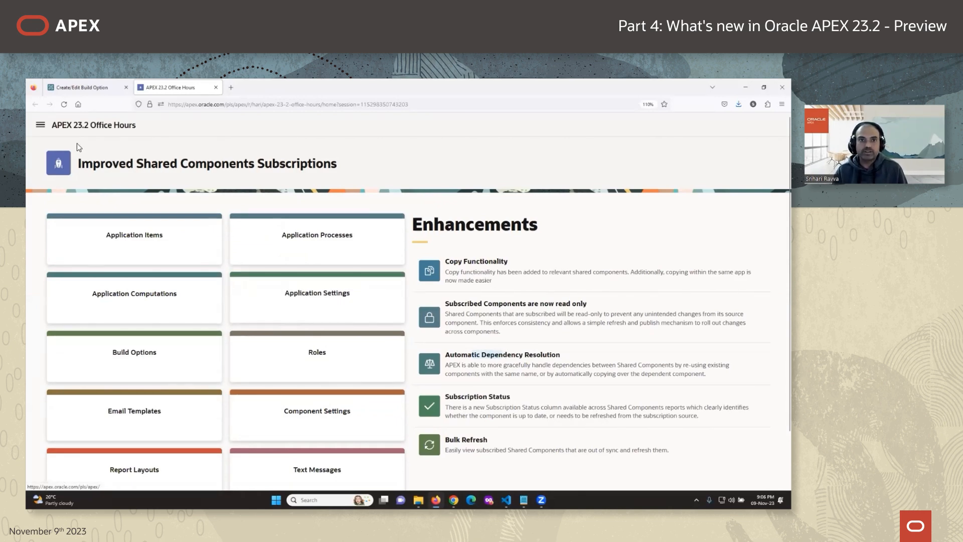
Go from the To Be Deleted build option to Application 101's application processes list.
left_click(102, 87)
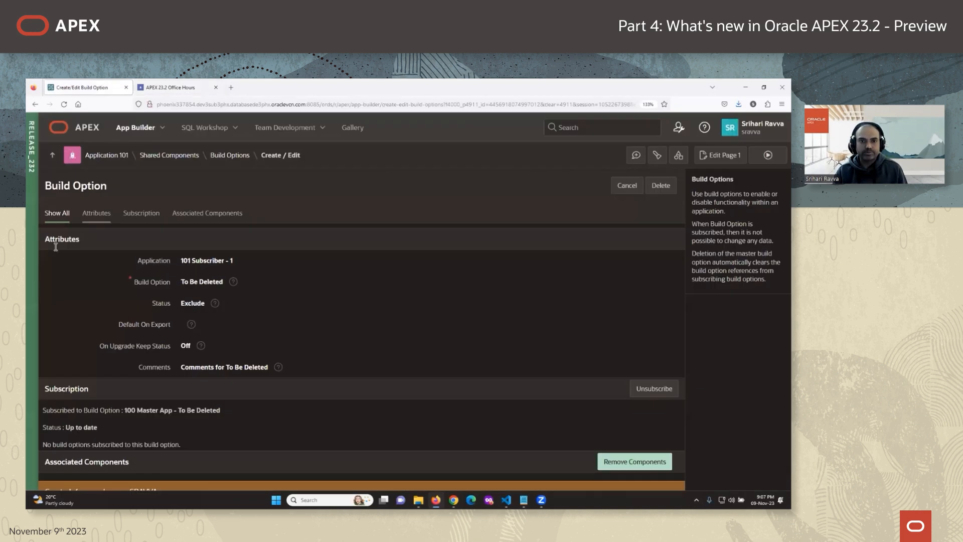
left_click(169, 154)
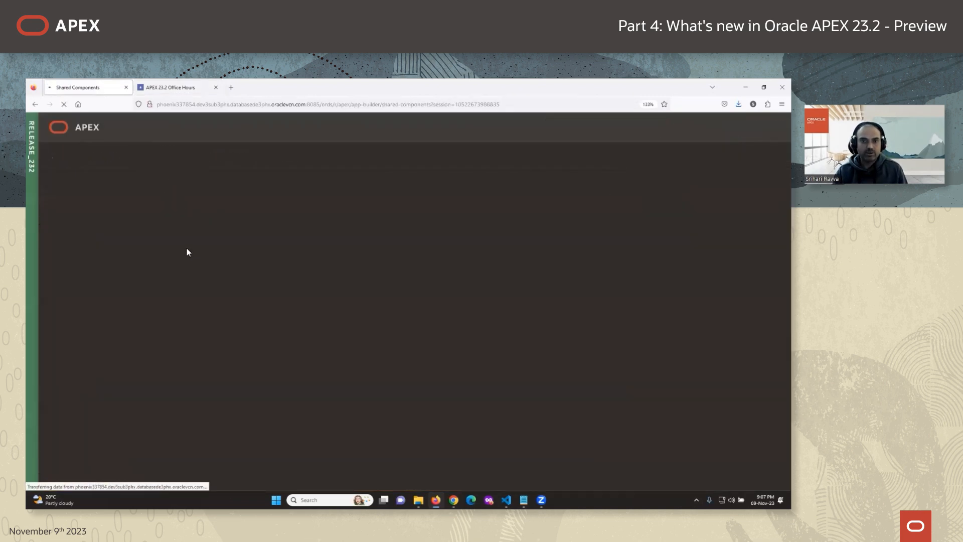
left_click(115, 244)
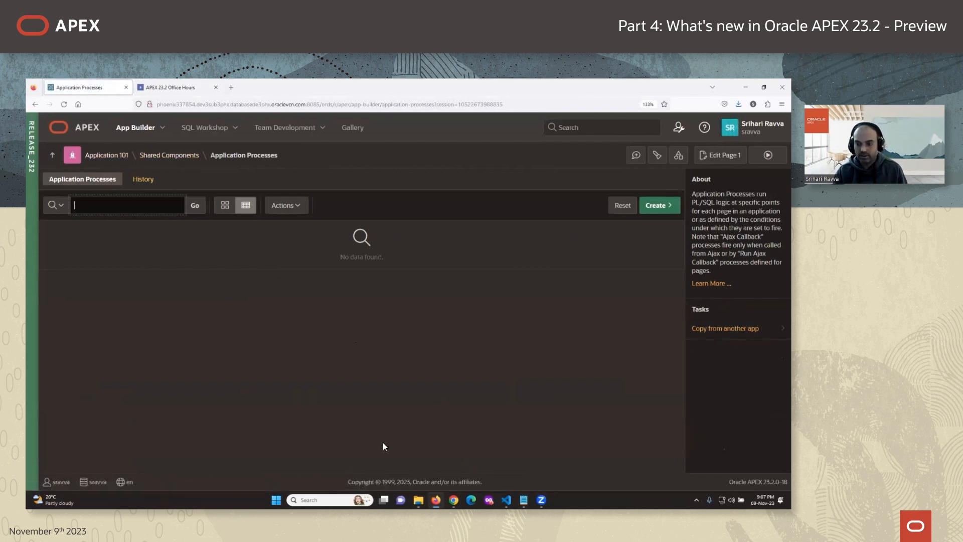
In Application 100, set App Process 1's authorization scheme to Manager and save it.
key("alt+Tab")
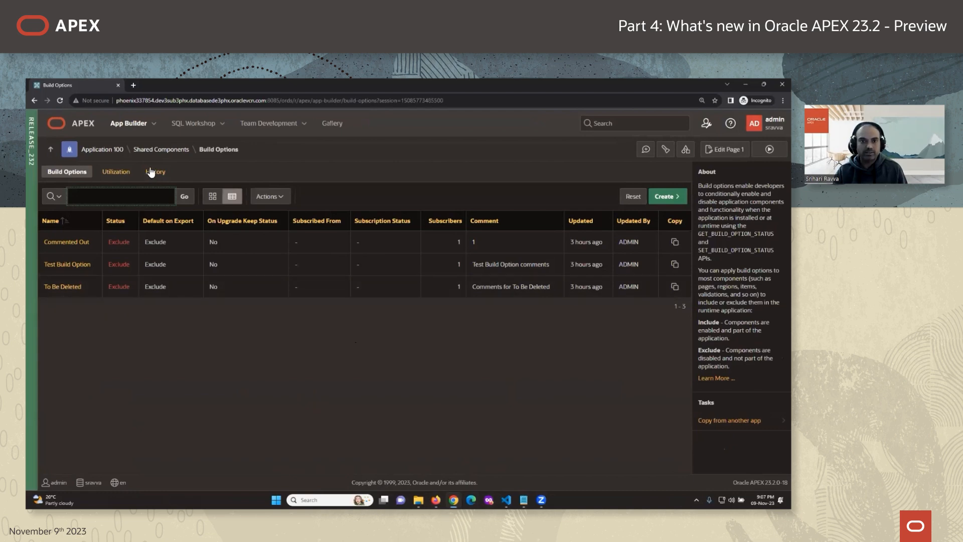
left_click(161, 149)
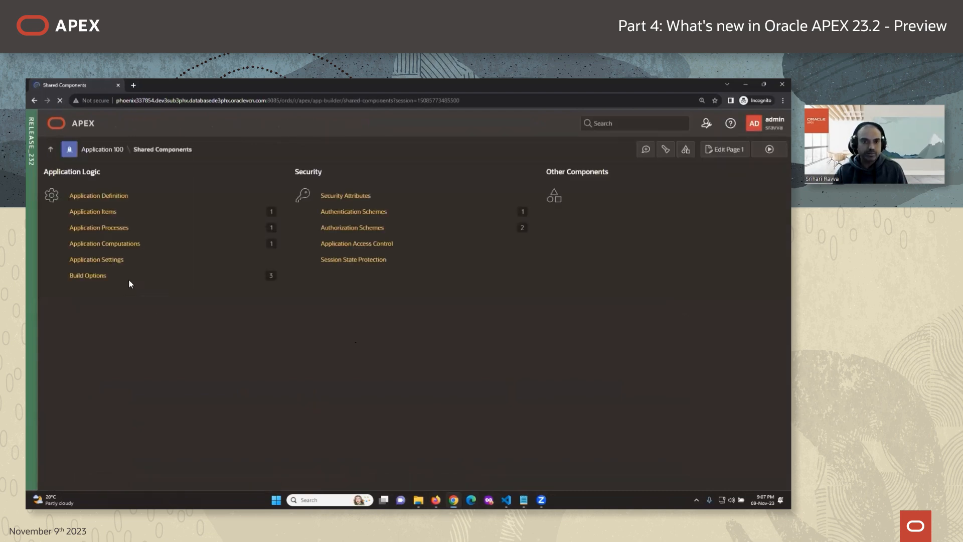
left_click(110, 227)
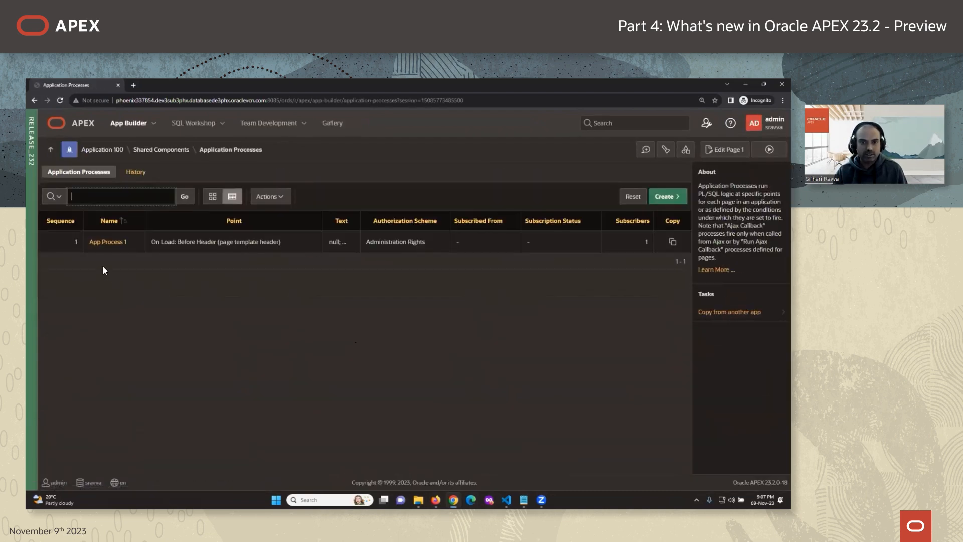
left_click(109, 242)
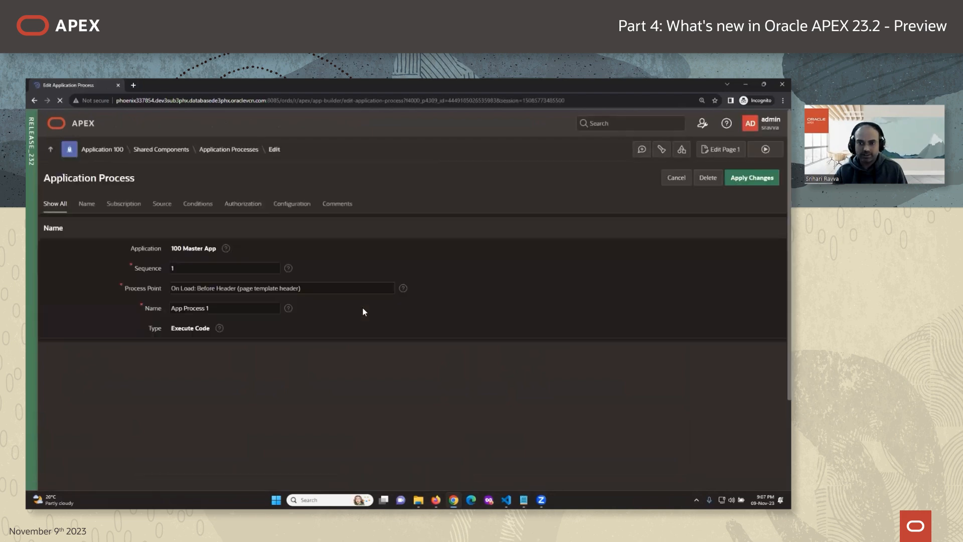
scroll(273, 385, "down", 3)
scroll(274, 386, "down", 6)
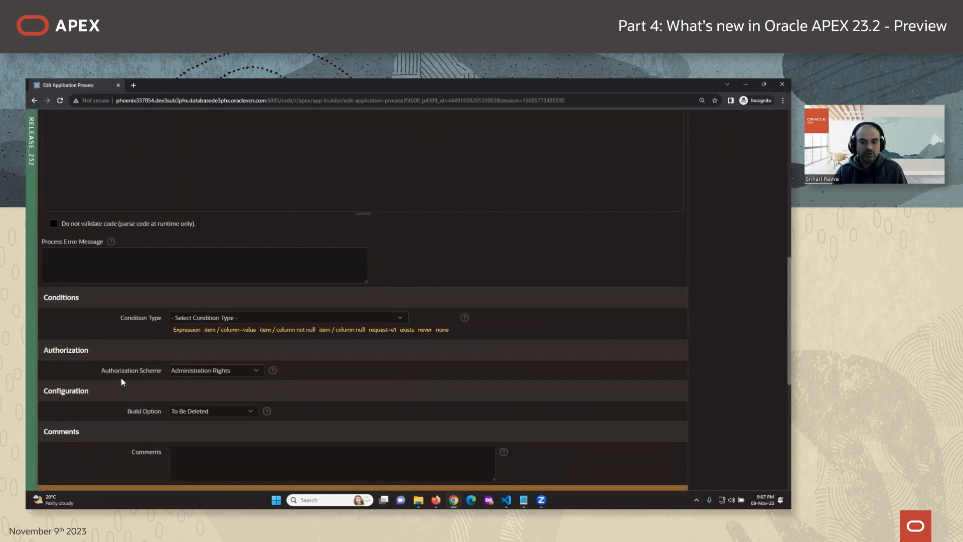
left_click(218, 371)
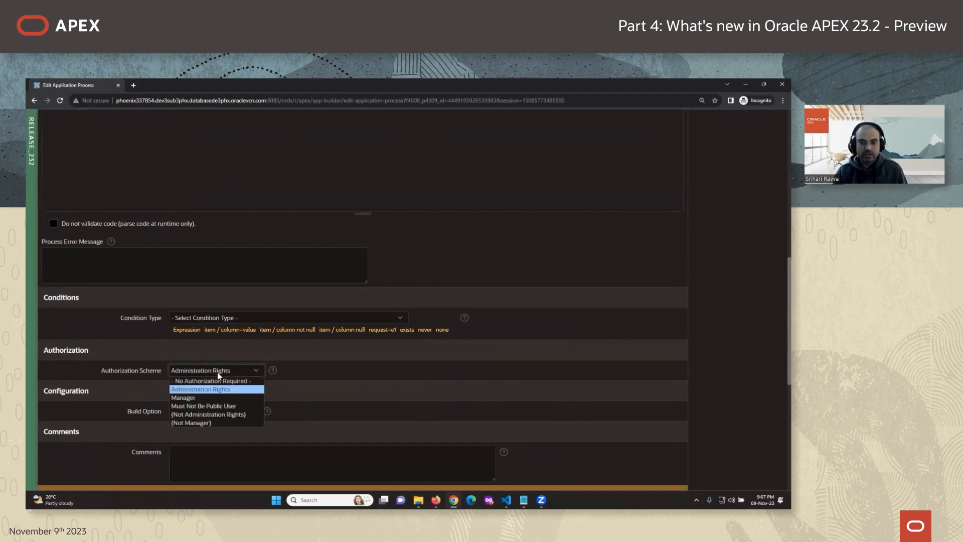
scroll(204, 388, "down", 1)
left_click(198, 379)
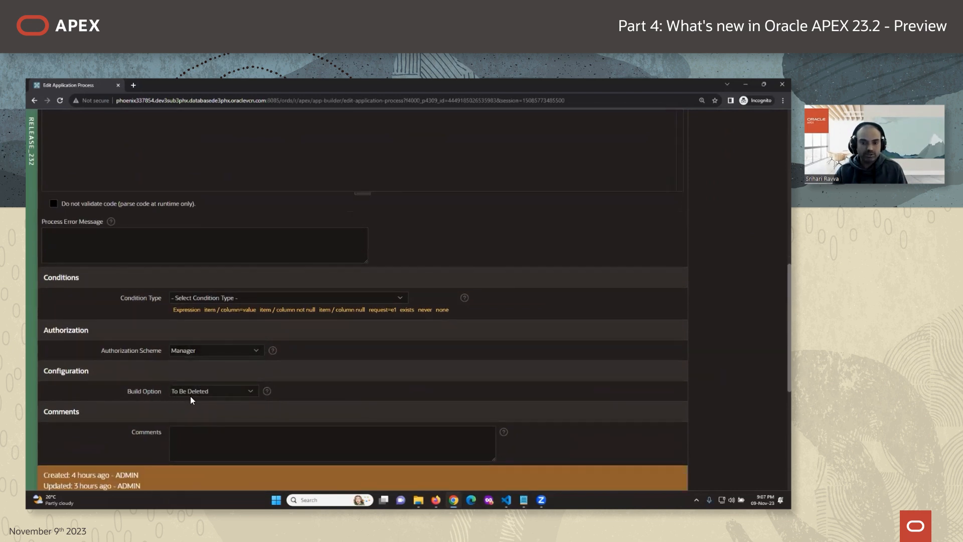
scroll(540, 288, "up", 5)
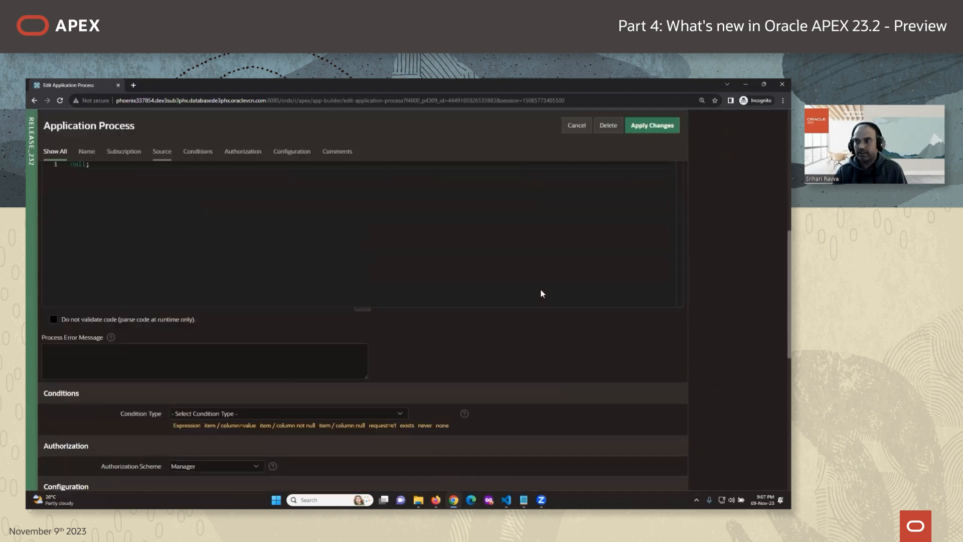
left_click(651, 125)
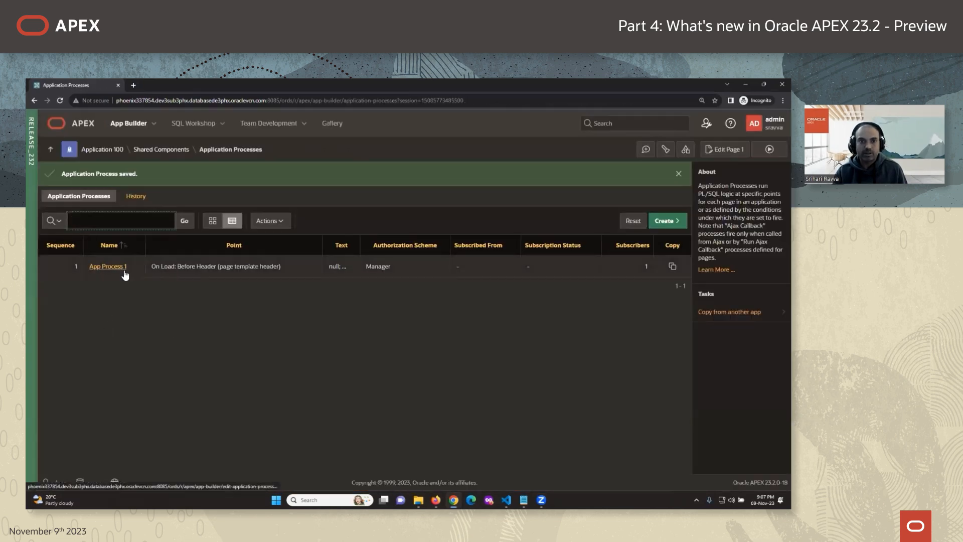
Reopen App Process 1 to check its saved settings, then return to app 101.
left_click(124, 272)
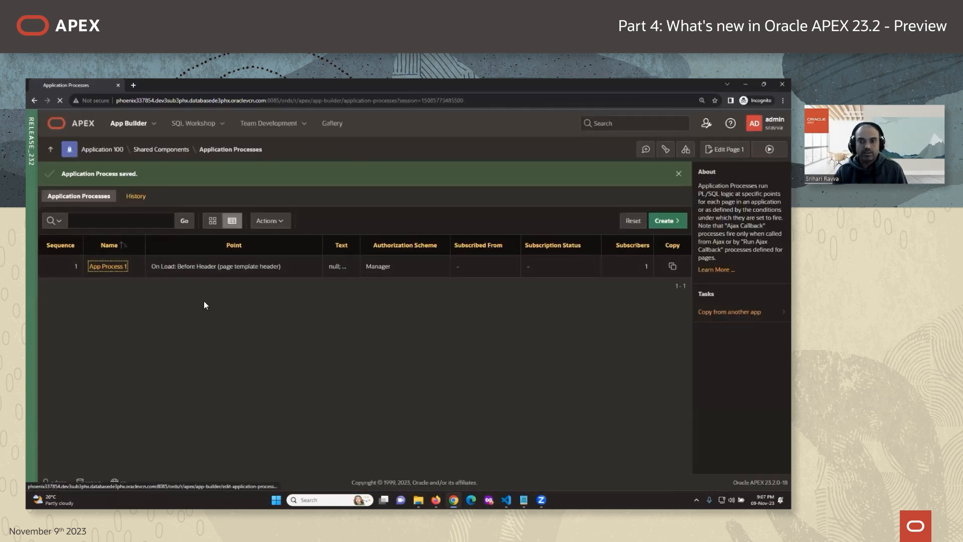
scroll(304, 357, "down", 2)
scroll(304, 359, "down", 10)
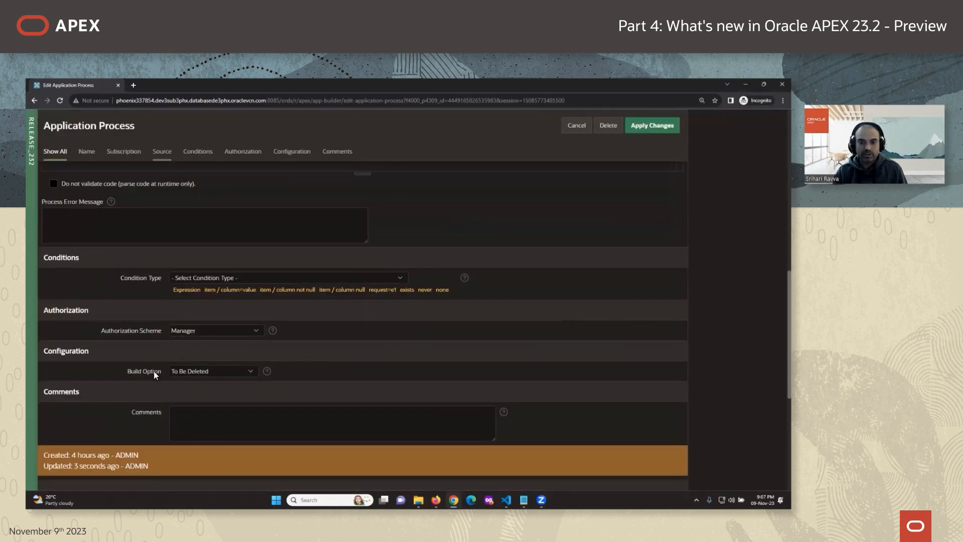
mouse_move(435, 500)
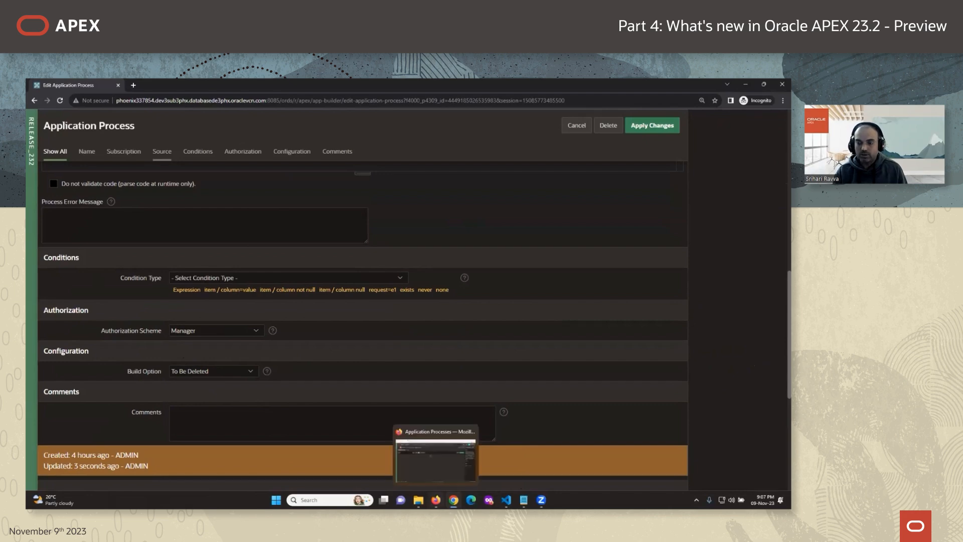
left_click(431, 469)
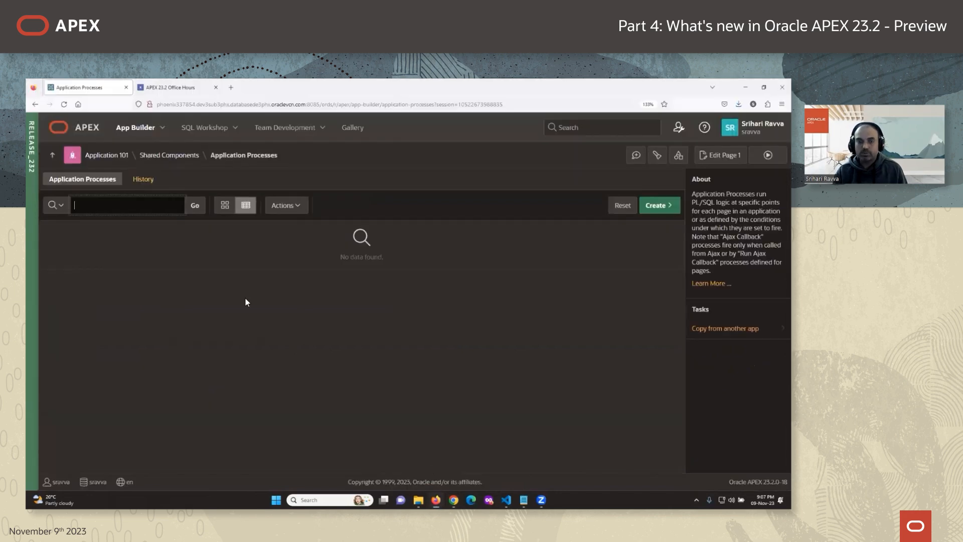
Look over app 101's authorization schemes and build options, then open its application processes.
left_click(180, 157)
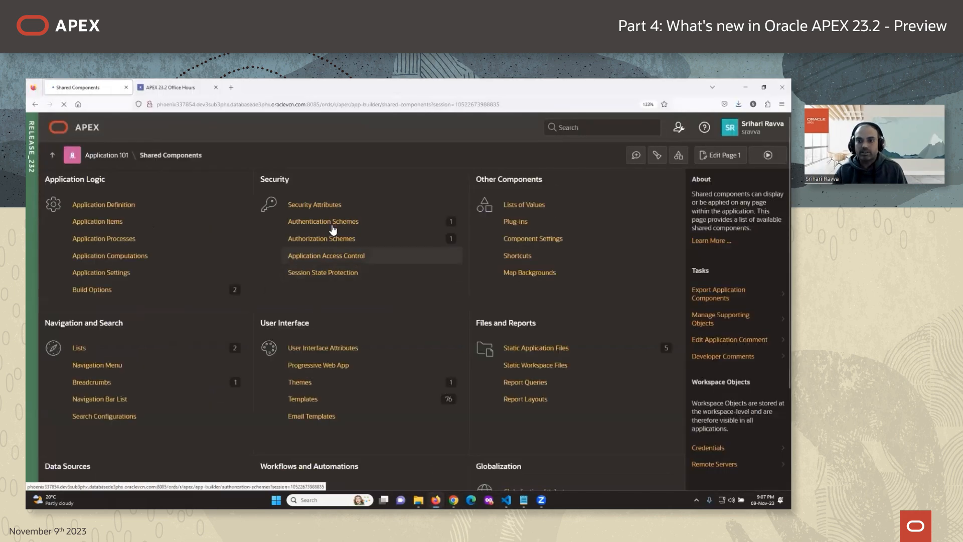
left_click(323, 240)
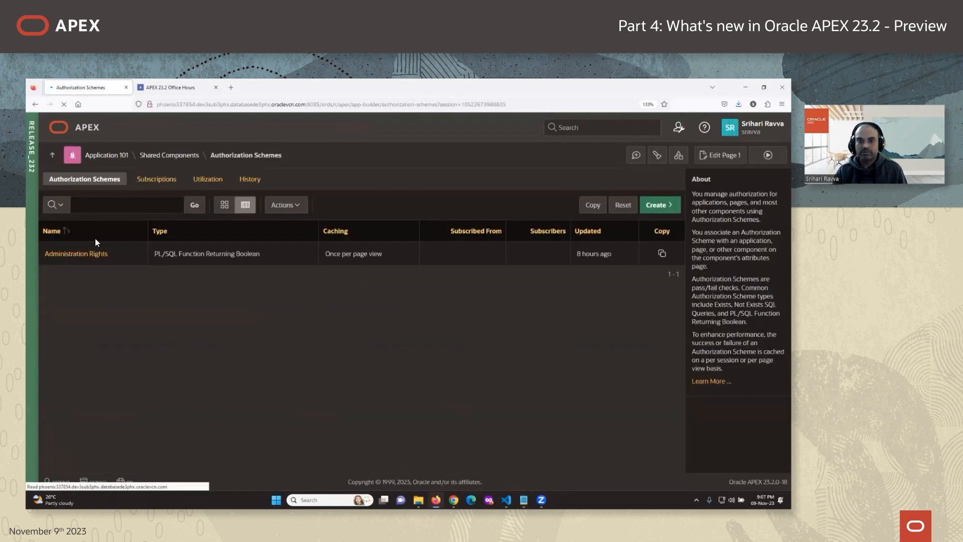
left_click(167, 156)
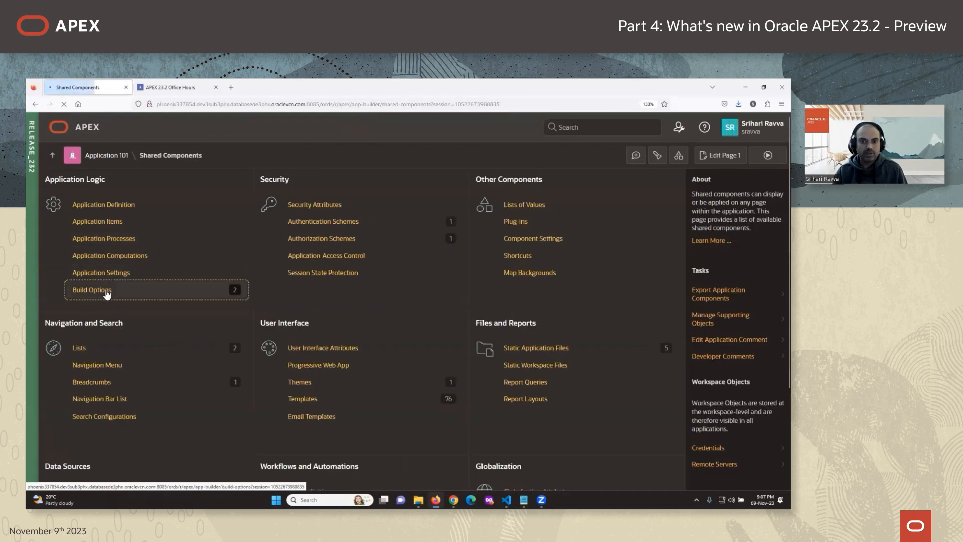
left_click(107, 292)
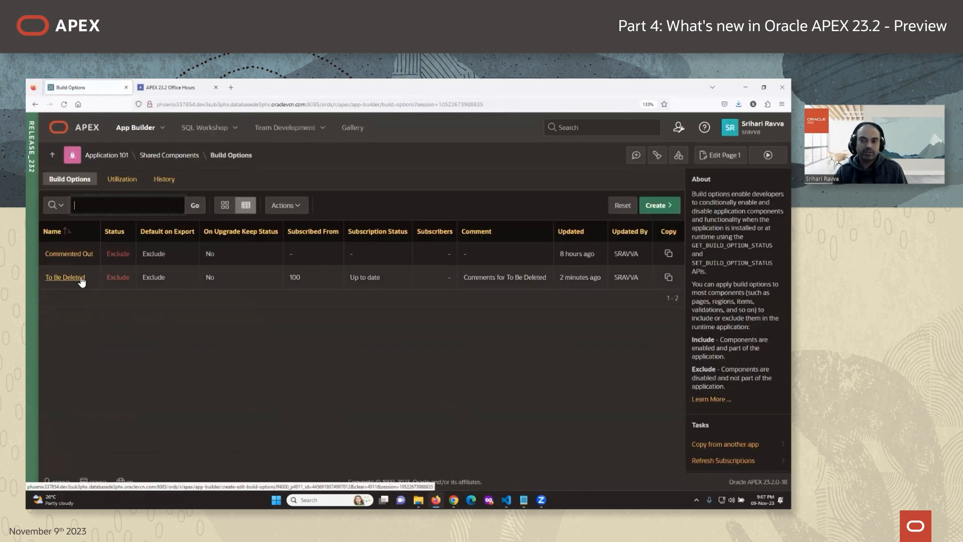
left_click(169, 156)
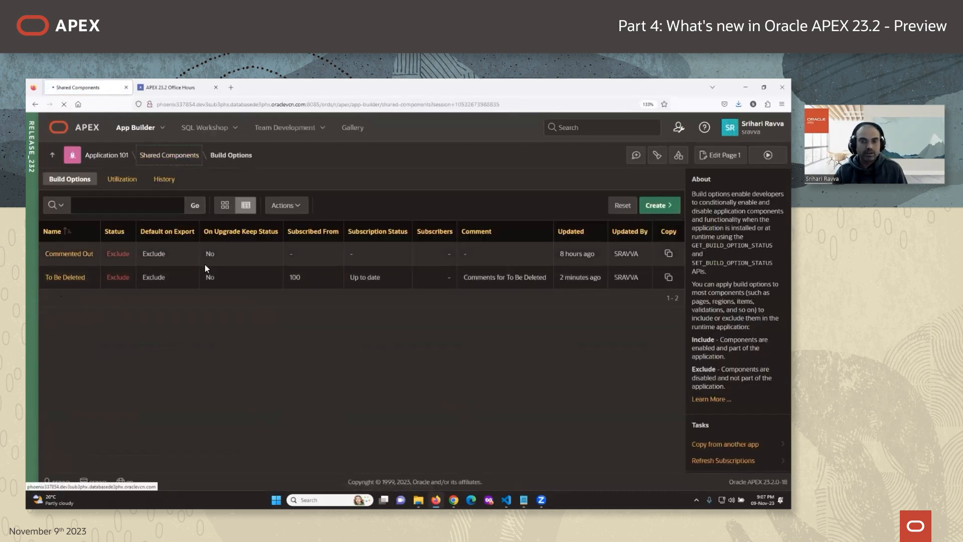
left_click(123, 240)
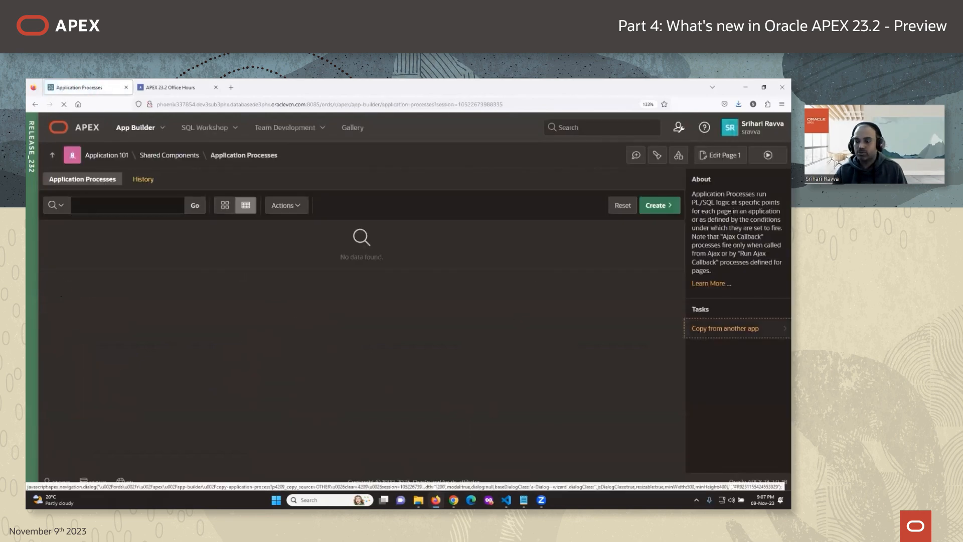
Copy App Process 1 from 100 Master App as a subscription and open the copy.
left_click(725, 328)
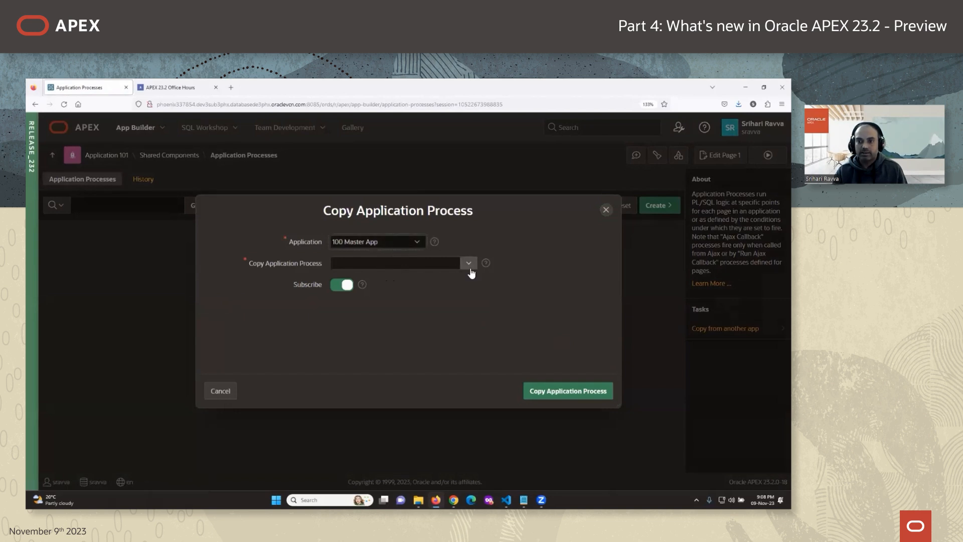
left_click(469, 264)
left_click(375, 314)
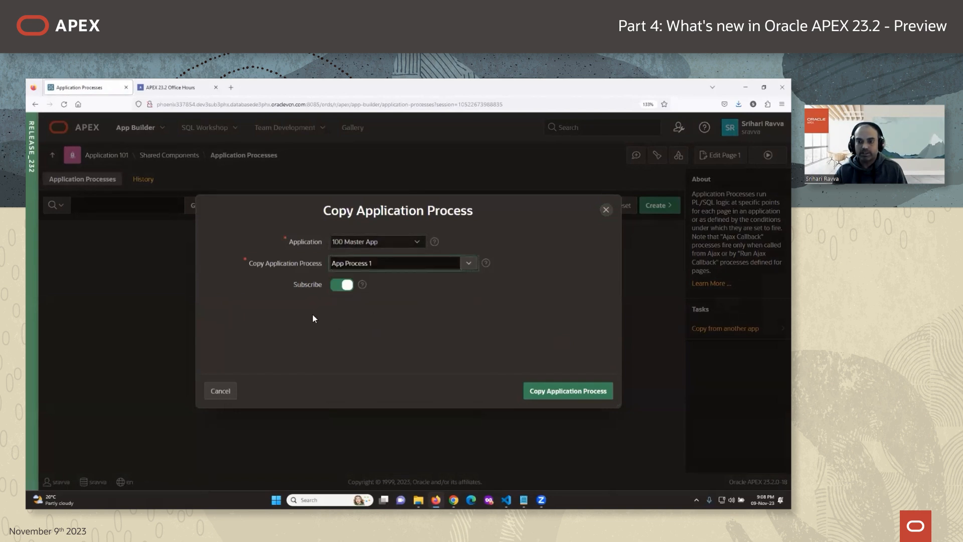
left_click(559, 390)
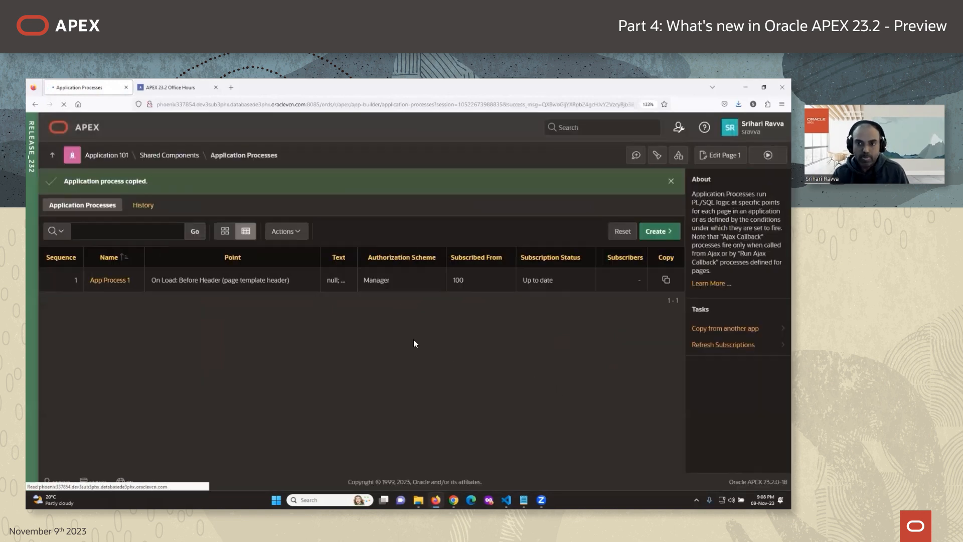
left_click_drag(362, 280, 390, 280)
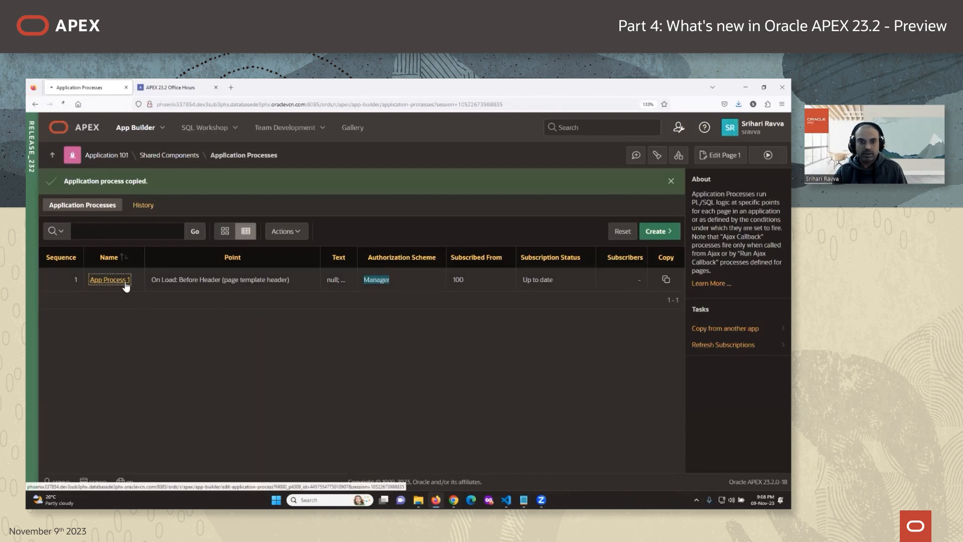
left_click(116, 280)
scroll(374, 391, "down", 6)
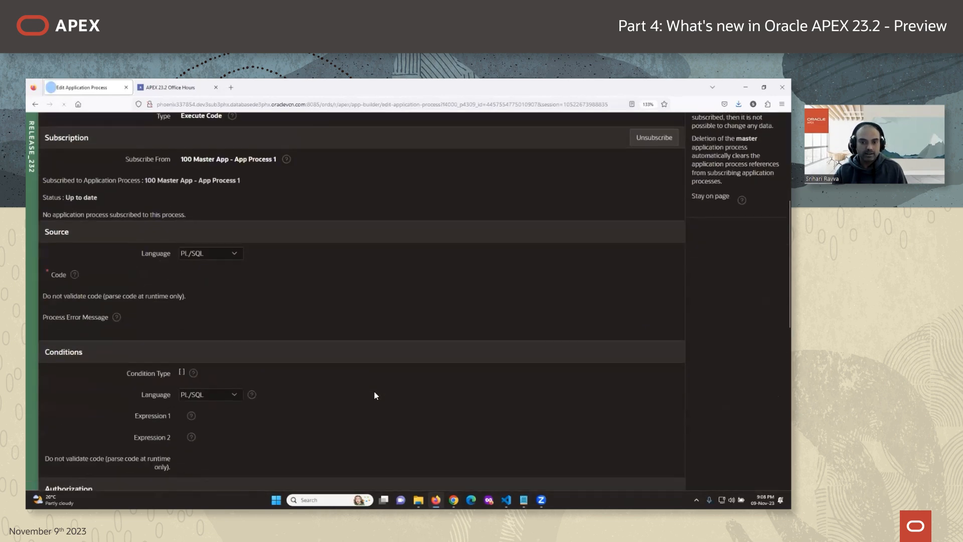
scroll(374, 391, "down", 5)
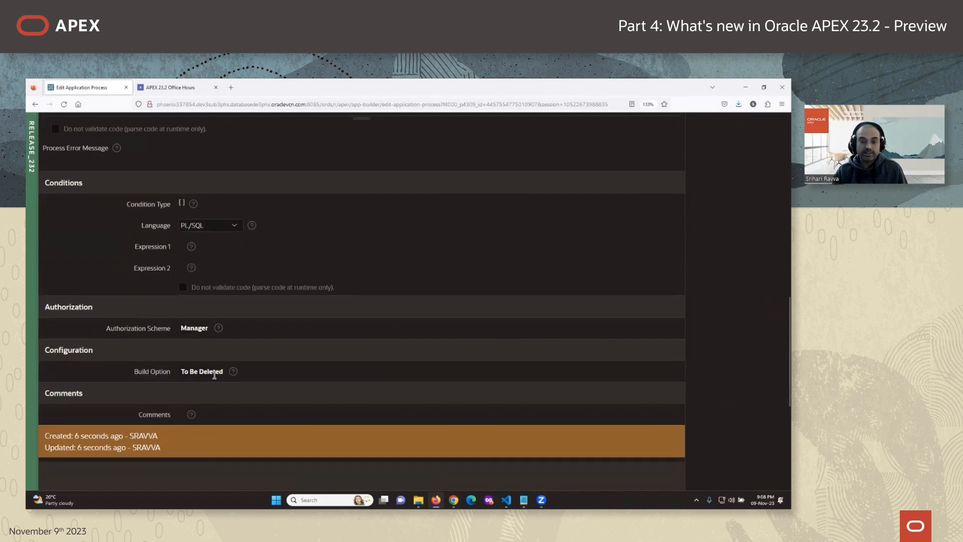
Check app 101's build options, then confirm the Manager authorization scheme subscribed from 100.
scroll(242, 370, "up", 10)
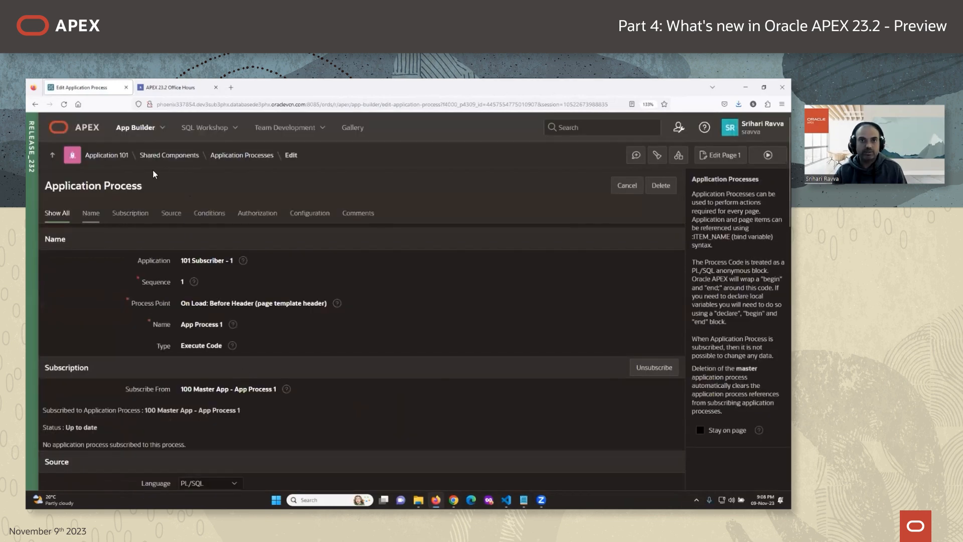
left_click(167, 156)
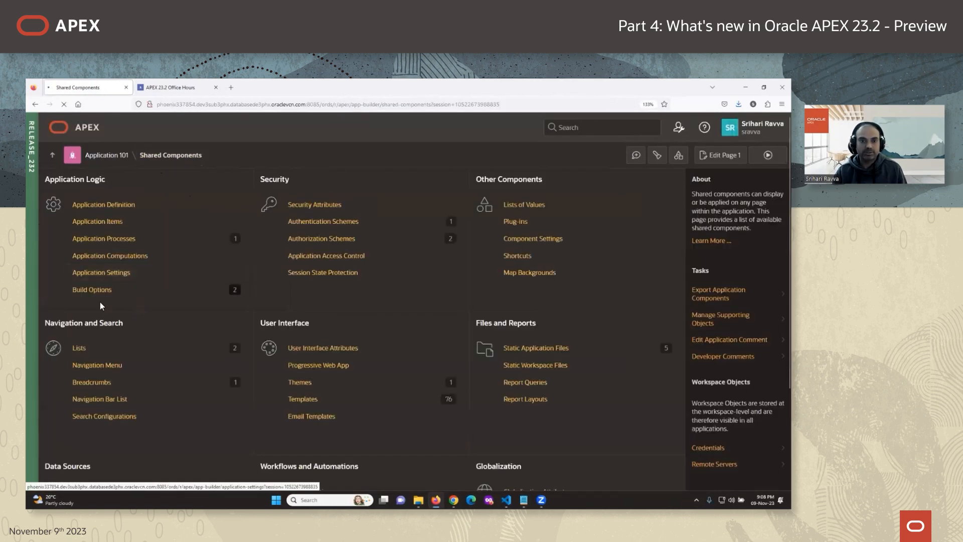
left_click(100, 297)
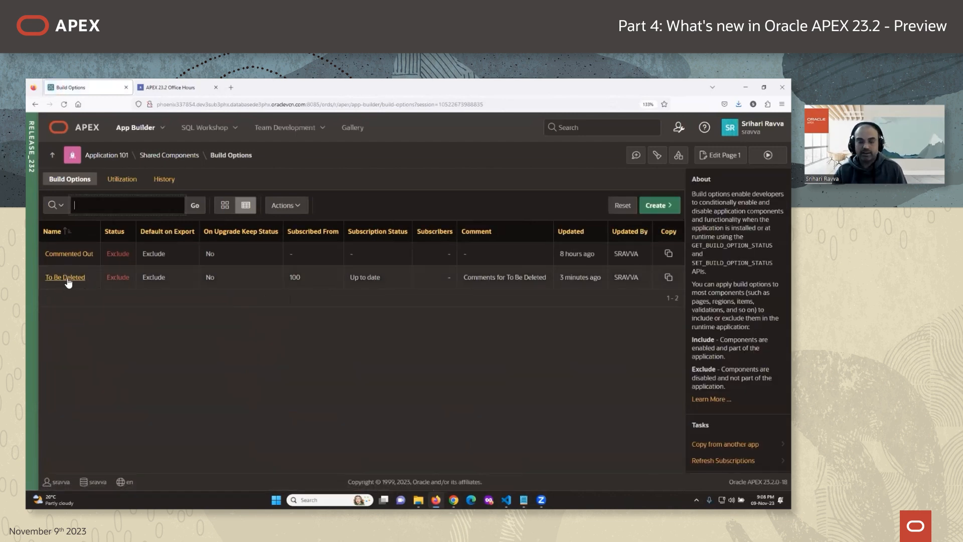
left_click(169, 157)
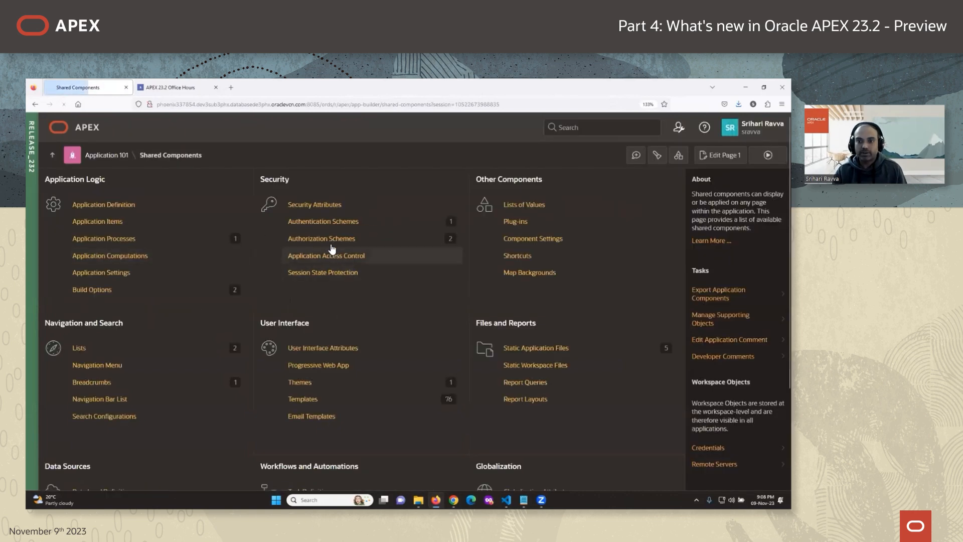
left_click(331, 239)
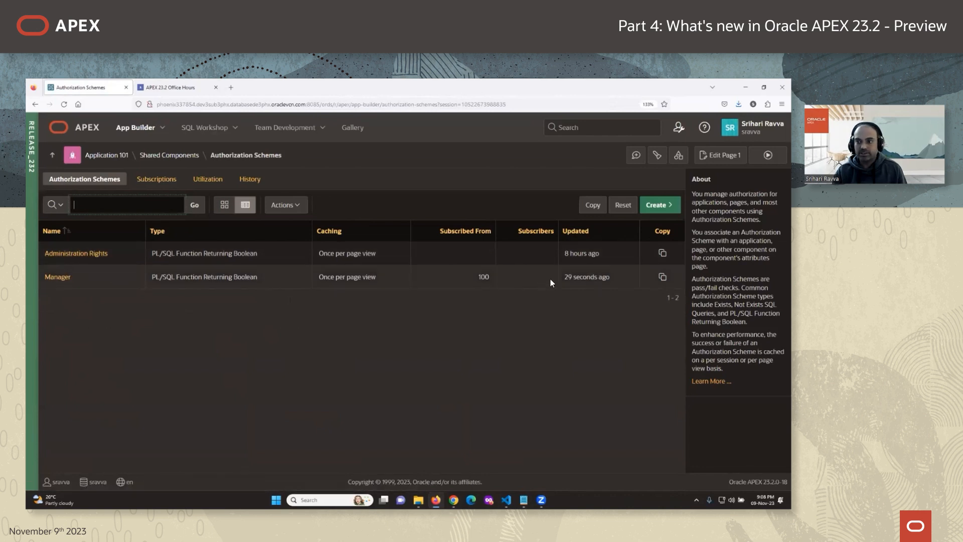
left_click_drag(559, 276, 607, 280)
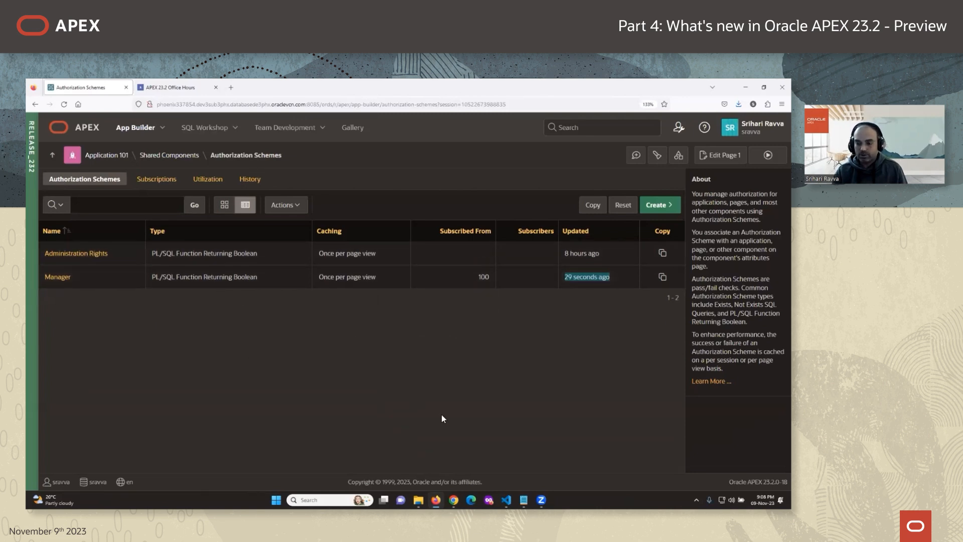
Change app 100's App Process 1 to Administration Rights authorization and save it.
mouse_move(456, 496)
left_click(451, 454)
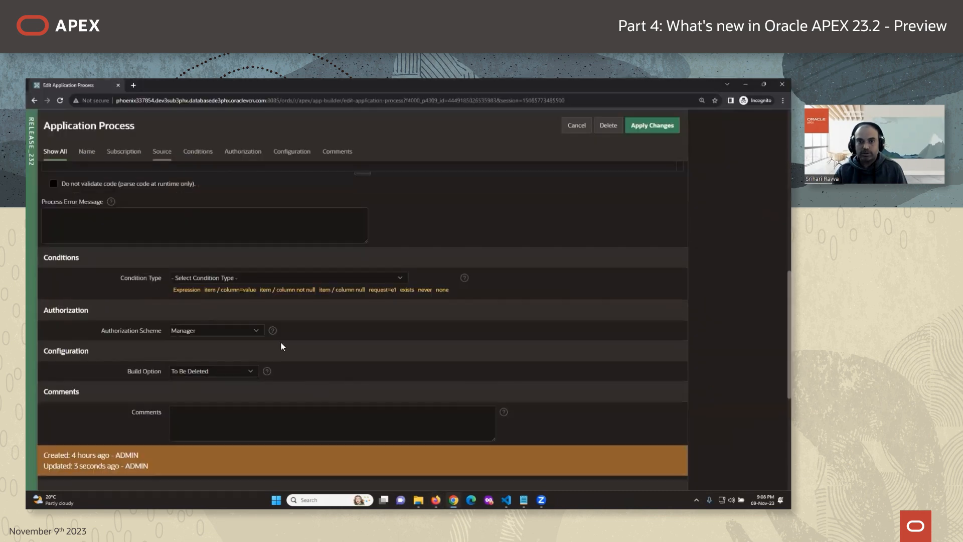
scroll(284, 350, "up", 6)
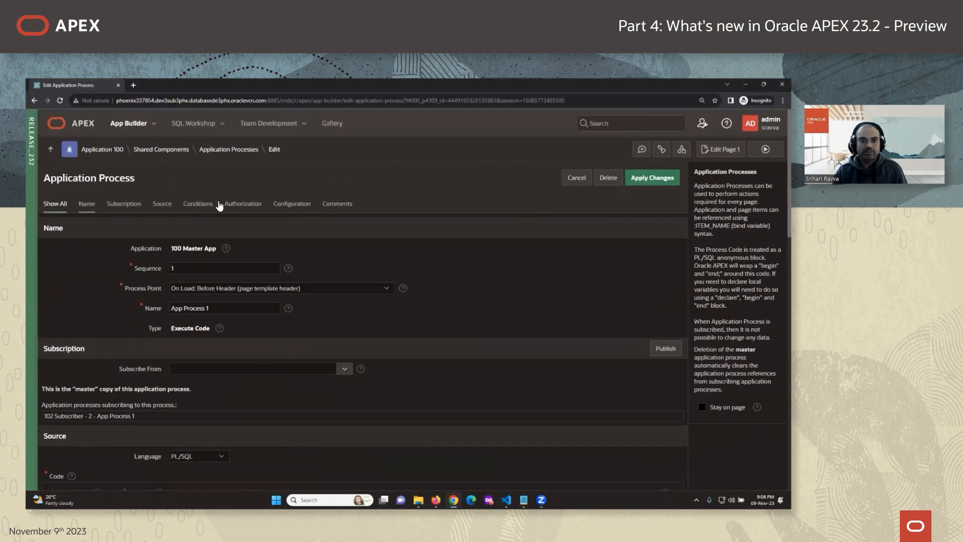
scroll(276, 284, "down", 1)
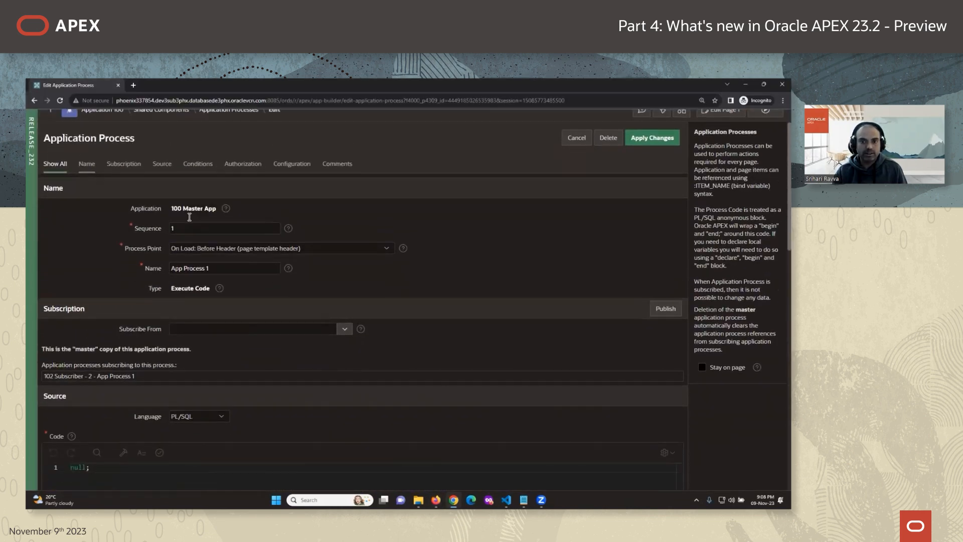
scroll(288, 376, "down", 15)
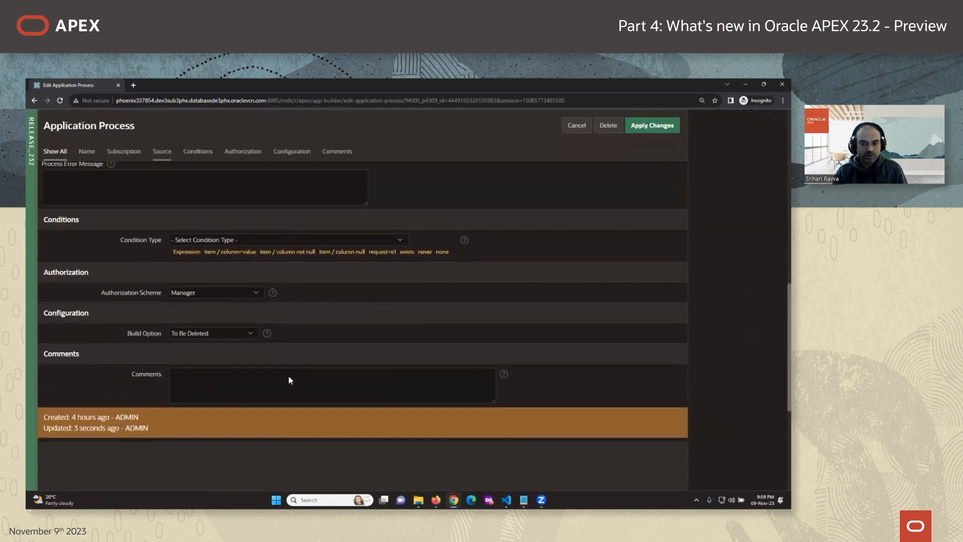
left_click(207, 291)
left_click(206, 308)
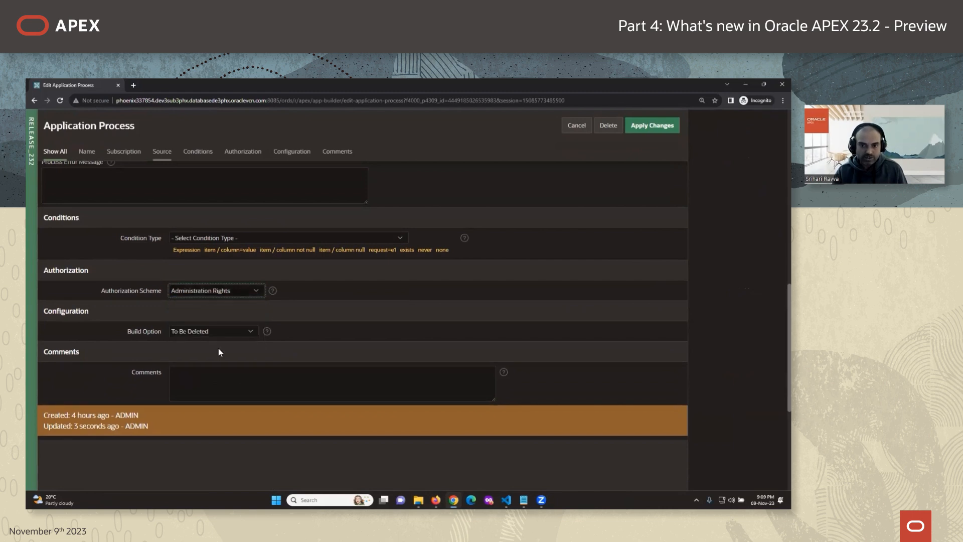
left_click(645, 129)
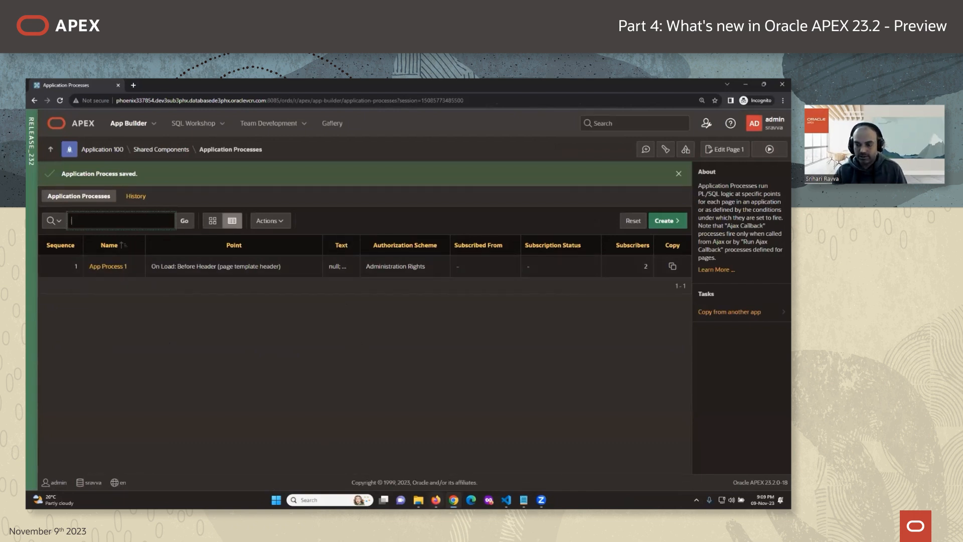
mouse_move(436, 499)
left_click(429, 468)
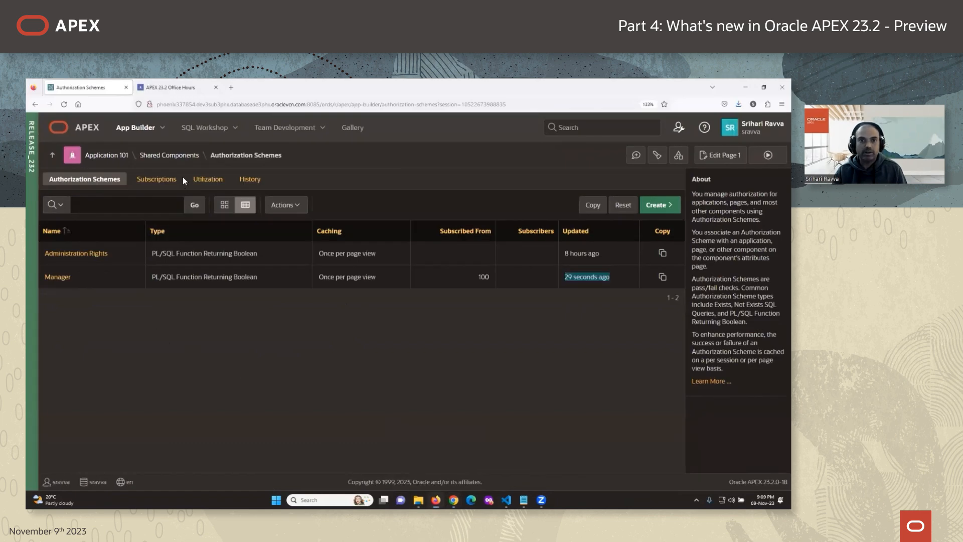
Open app 101's App Process 1, showing Needs refresh status and Manager authorization.
left_click(166, 155)
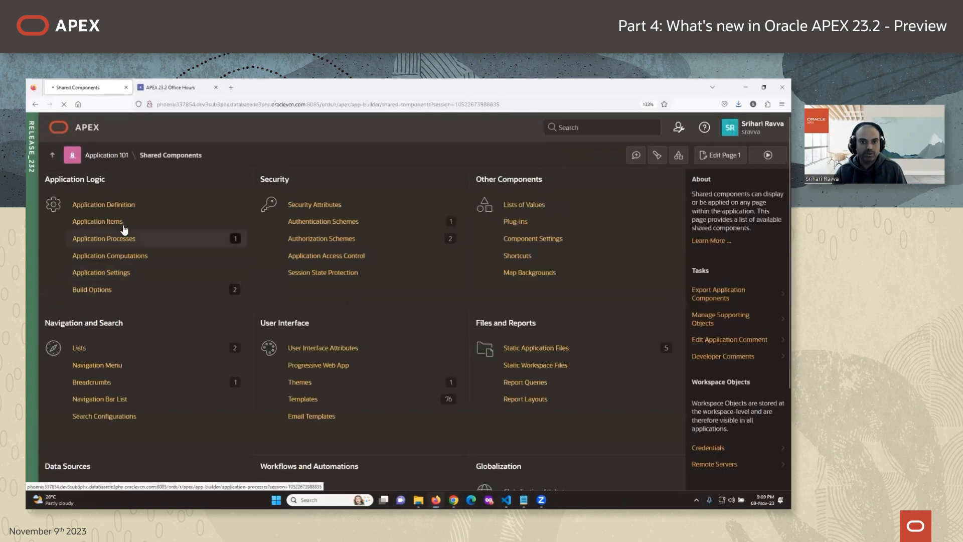
left_click(120, 239)
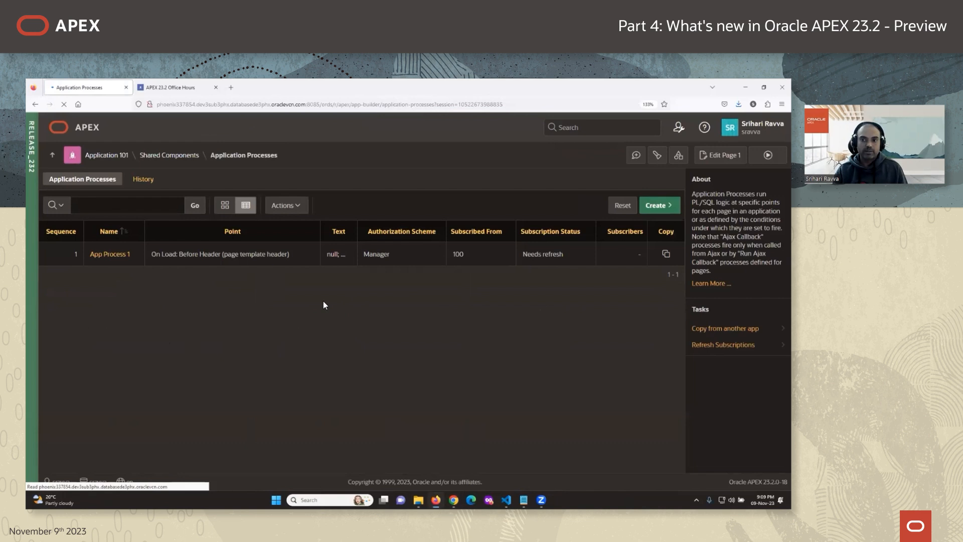
left_click_drag(522, 257, 564, 257)
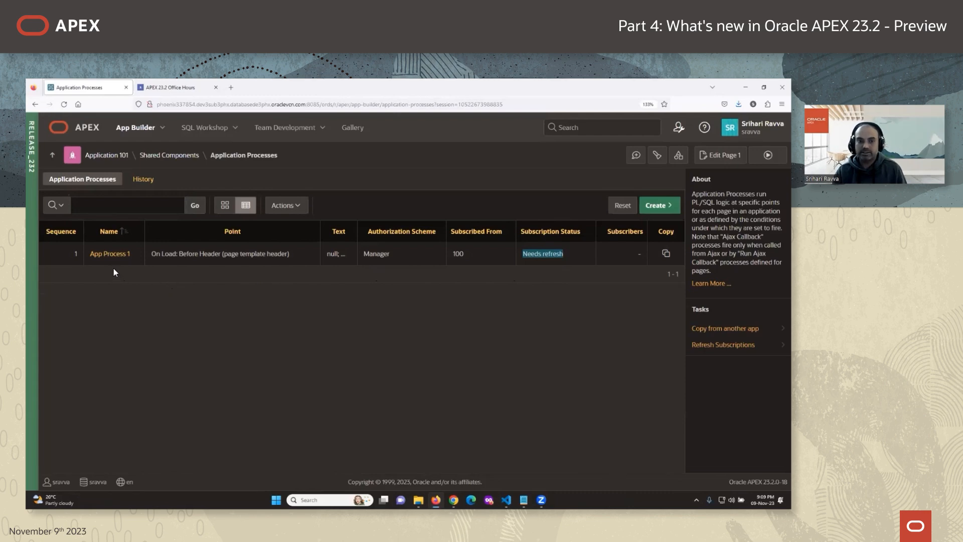
left_click(110, 254)
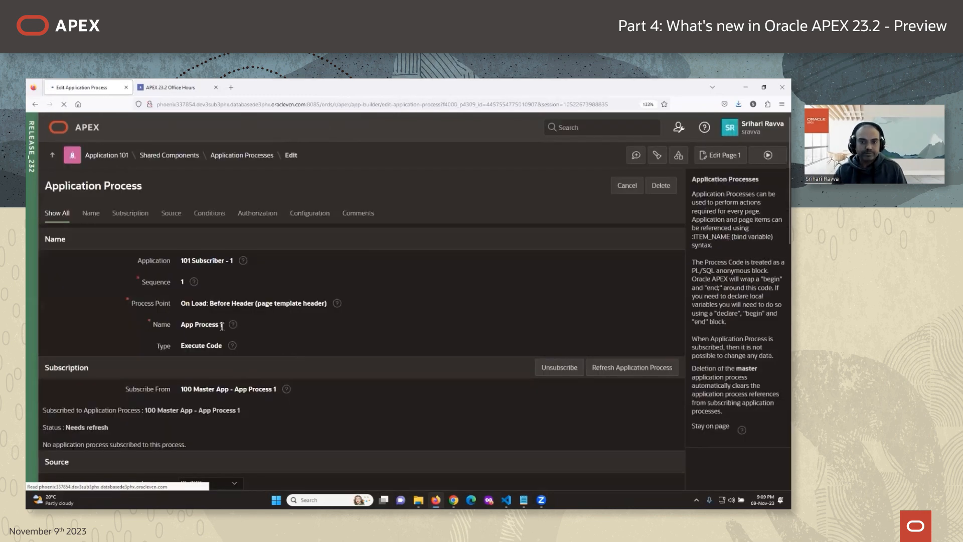
scroll(333, 351, "down", 5)
scroll(335, 355, "down", 5)
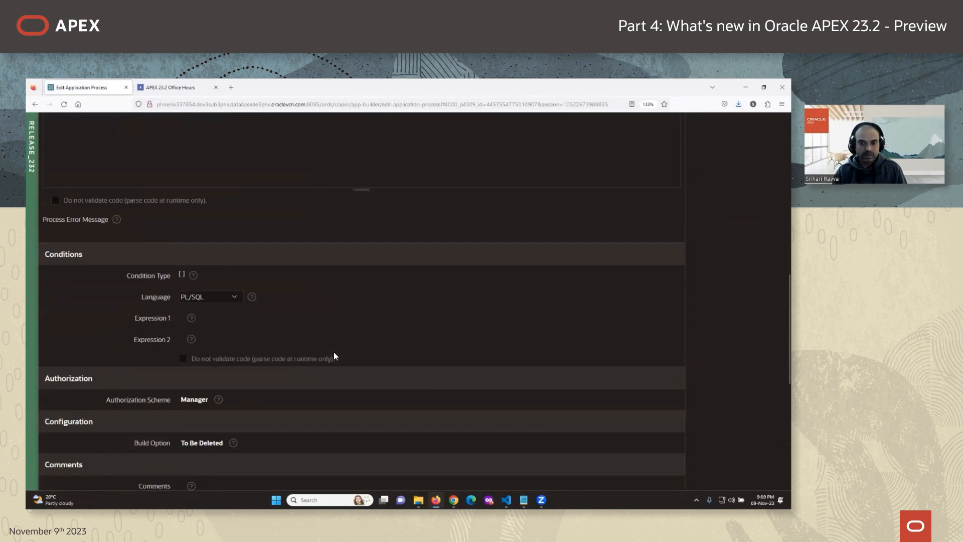
left_click_drag(180, 328, 207, 331)
scroll(209, 330, "down", 1)
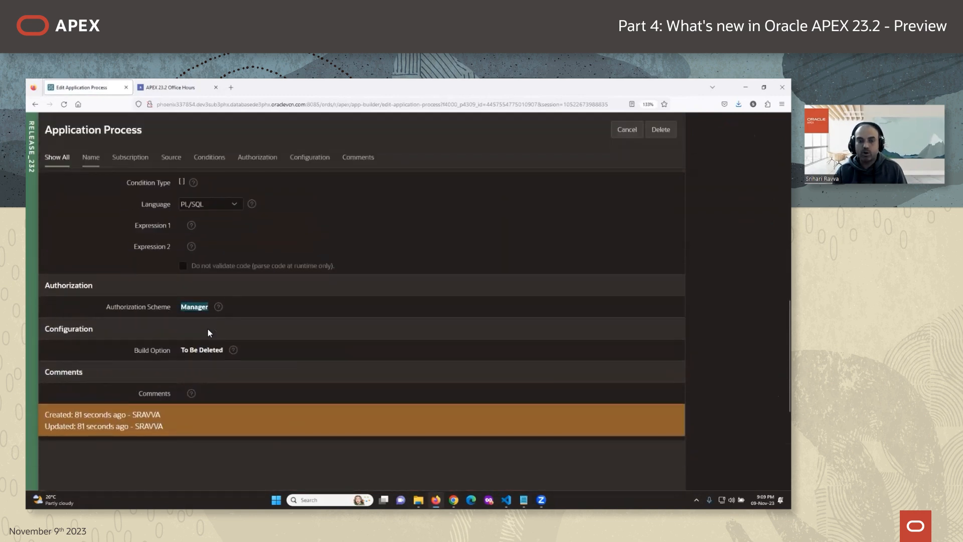
scroll(270, 337, "up", 10)
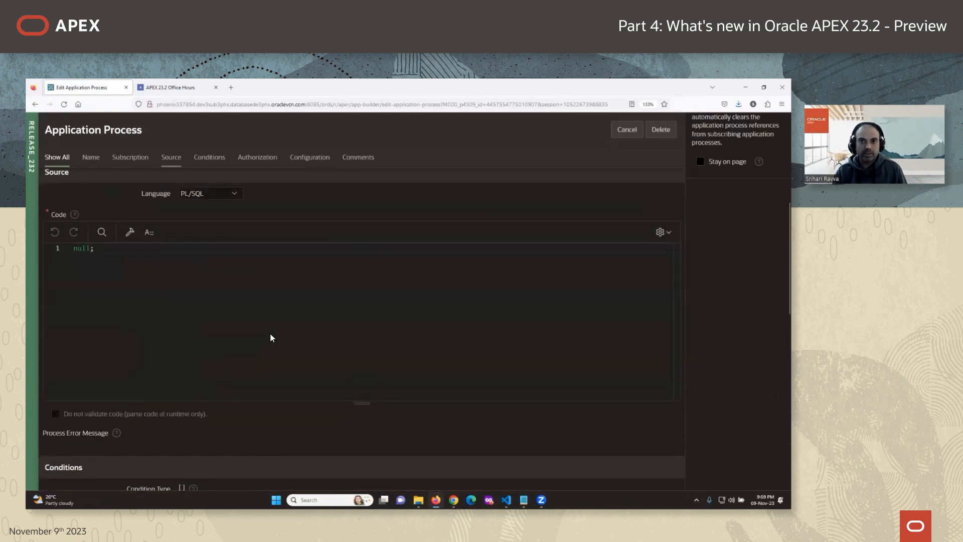
View app 101's authorization schemes, then return to its application processes list.
left_click(176, 156)
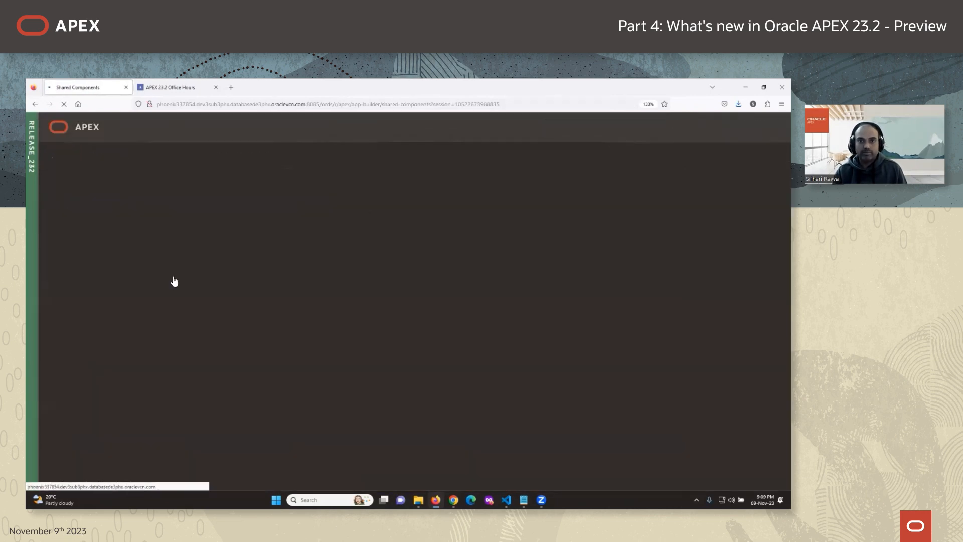
left_click(337, 239)
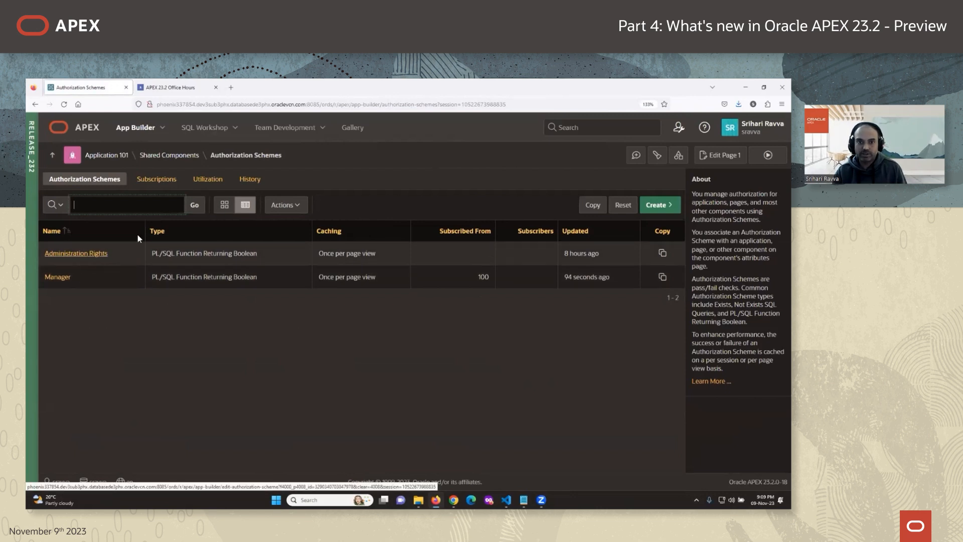
left_click(164, 159)
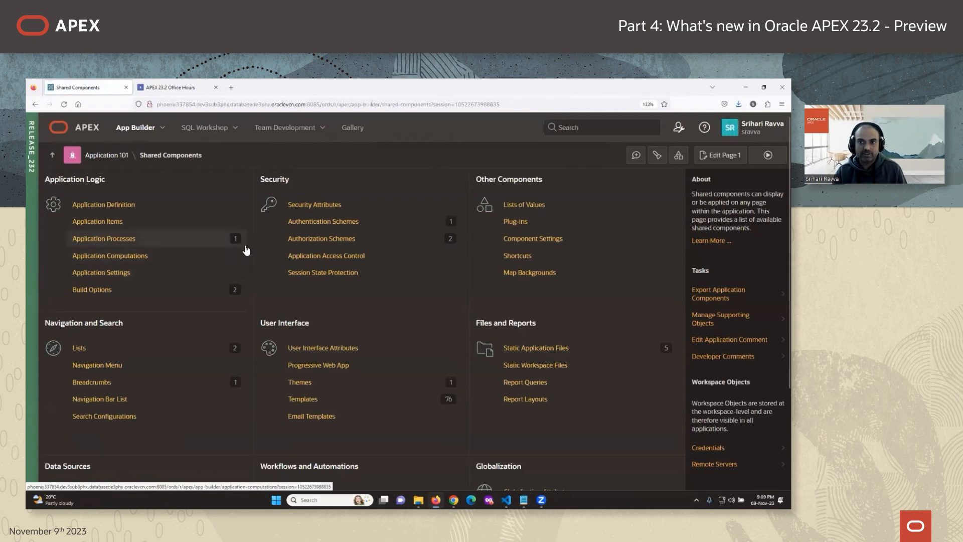
left_click(121, 240)
Open app 101's App Process 1 and refresh it from master app 100.
left_click(109, 254)
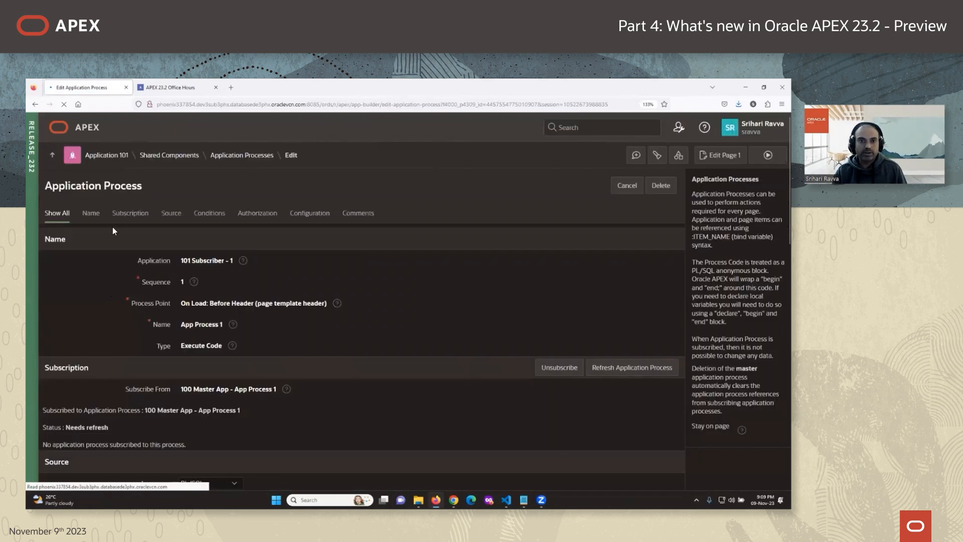
scroll(302, 323, "down", 2)
scroll(302, 327, "down", 2)
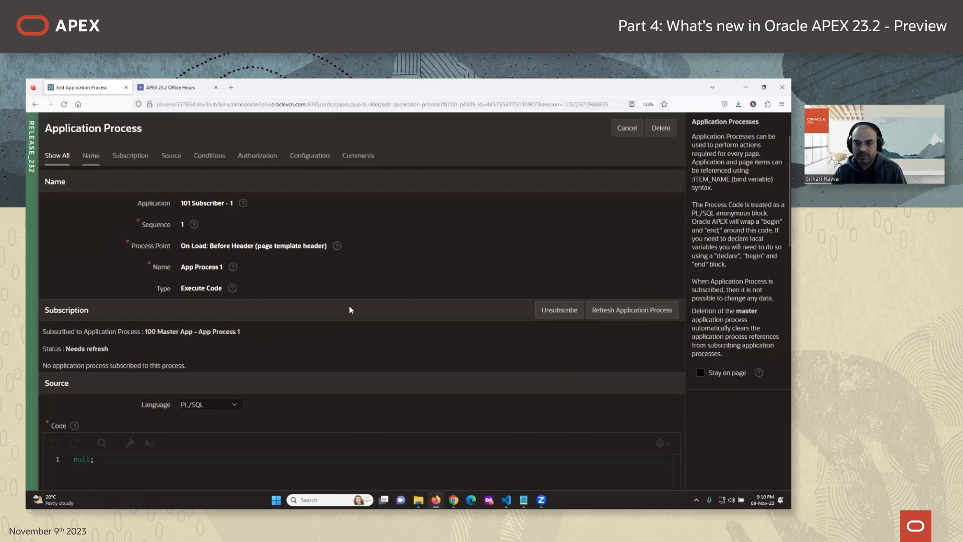
left_click_drag(72, 349, 99, 351)
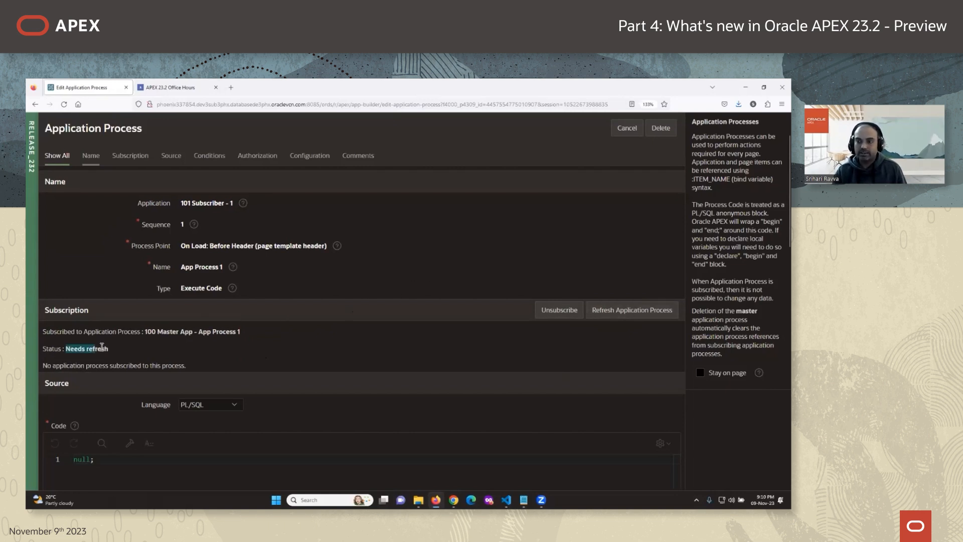
scroll(395, 310, "up", 2)
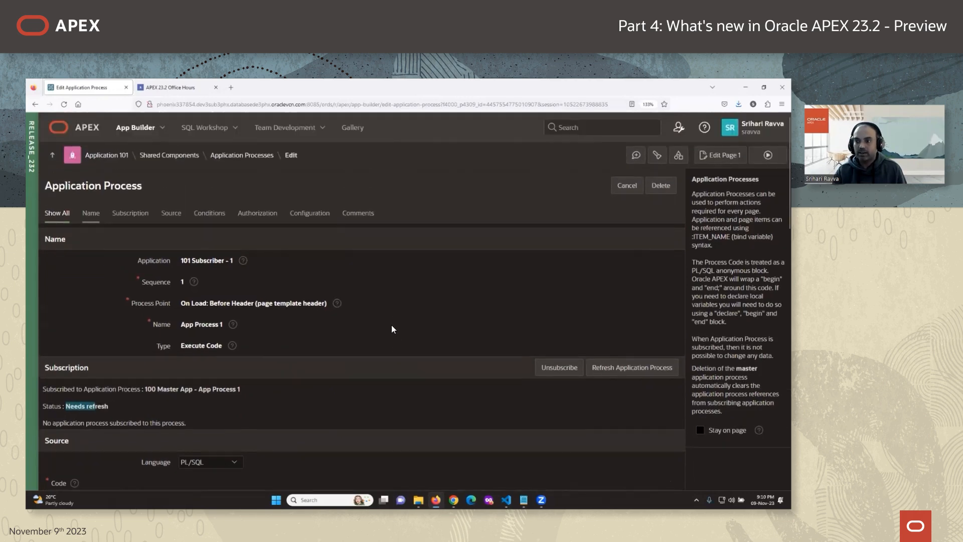
left_click(591, 372)
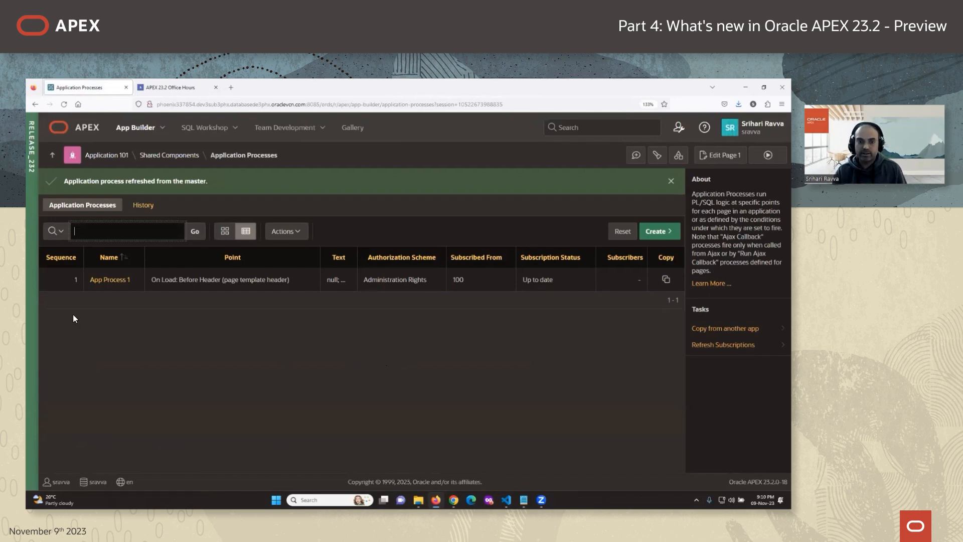
Confirm App Process 1 is Up to date with Administration Rights, then view app 101's authorization schemes.
left_click(109, 279)
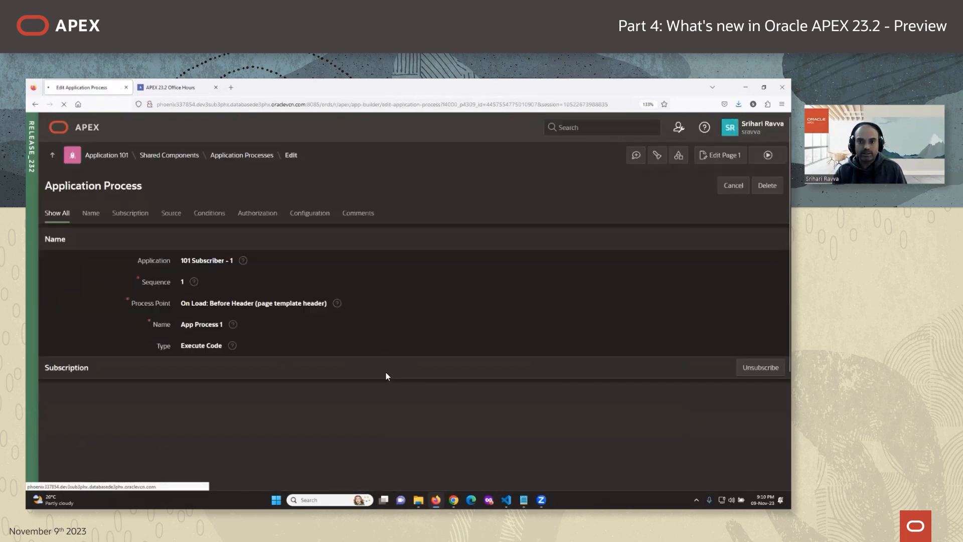
scroll(387, 373, "down", 10)
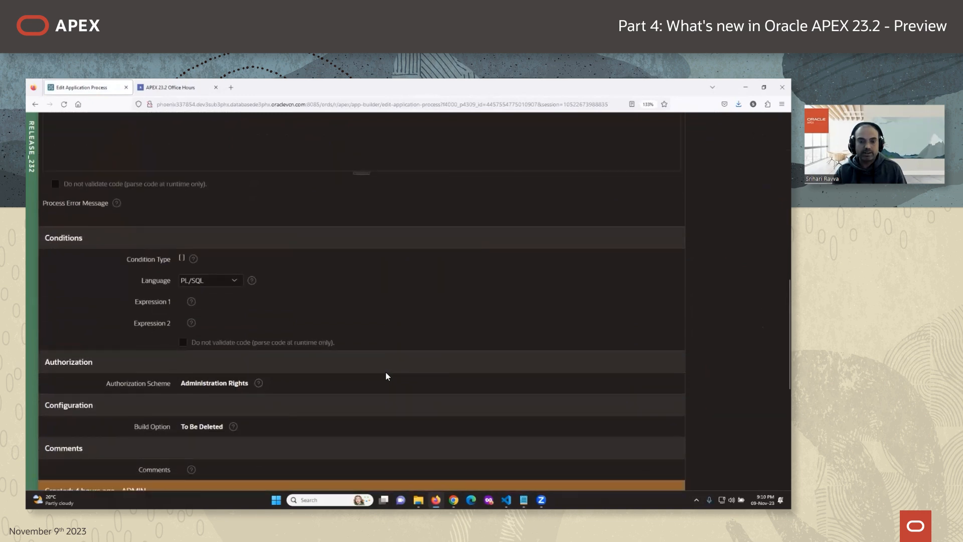
scroll(386, 374, "down", 2)
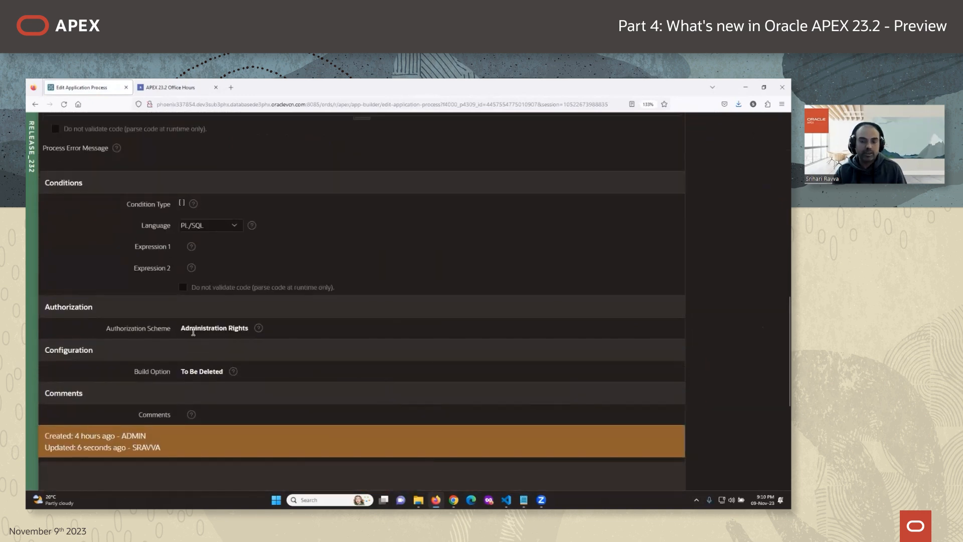
scroll(185, 331, "down", 1)
left_click_drag(183, 307, 249, 308)
scroll(251, 329, "up", 10)
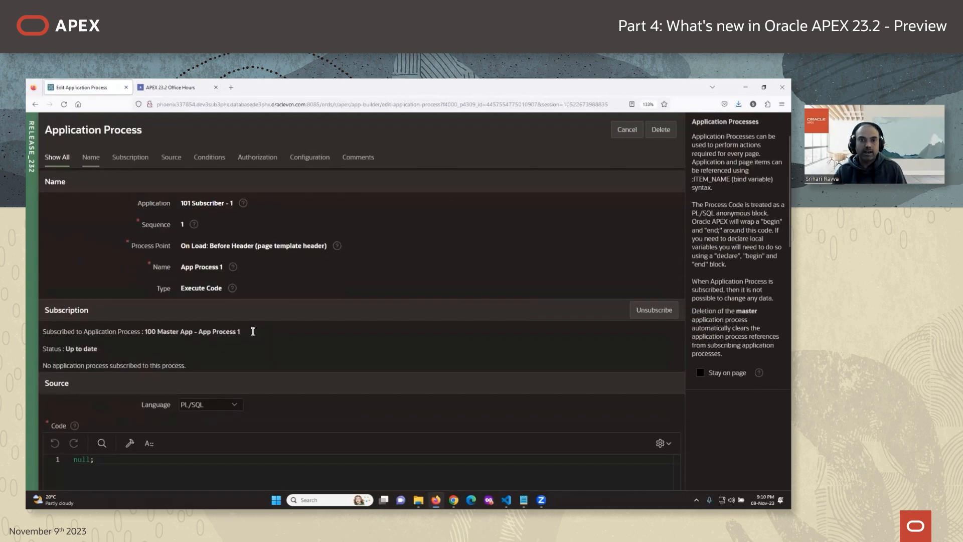
scroll(185, 294, "up", 2)
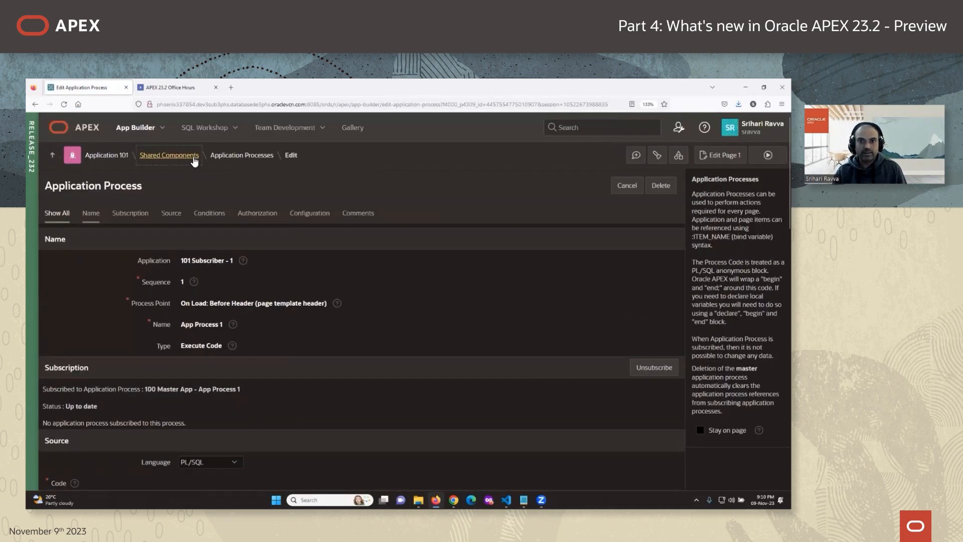
left_click(169, 155)
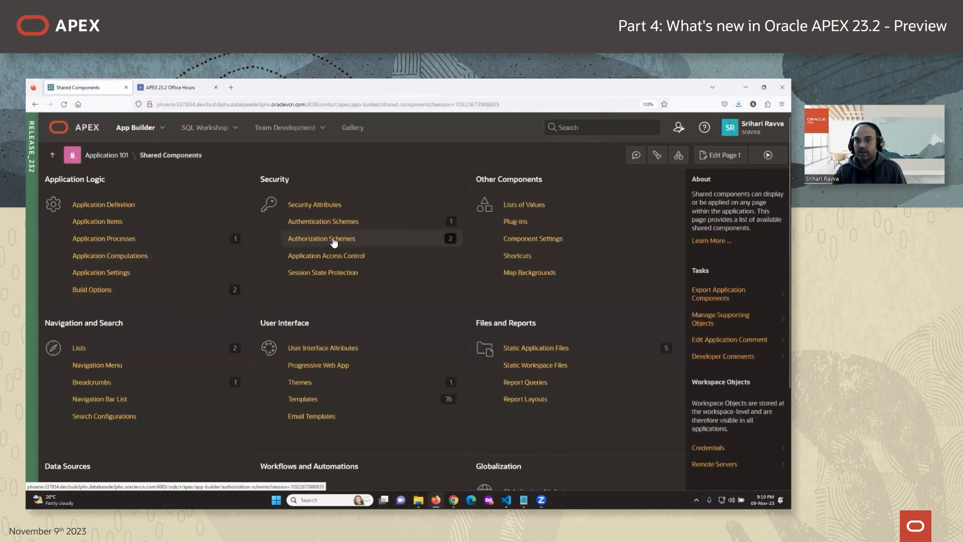
left_click(334, 240)
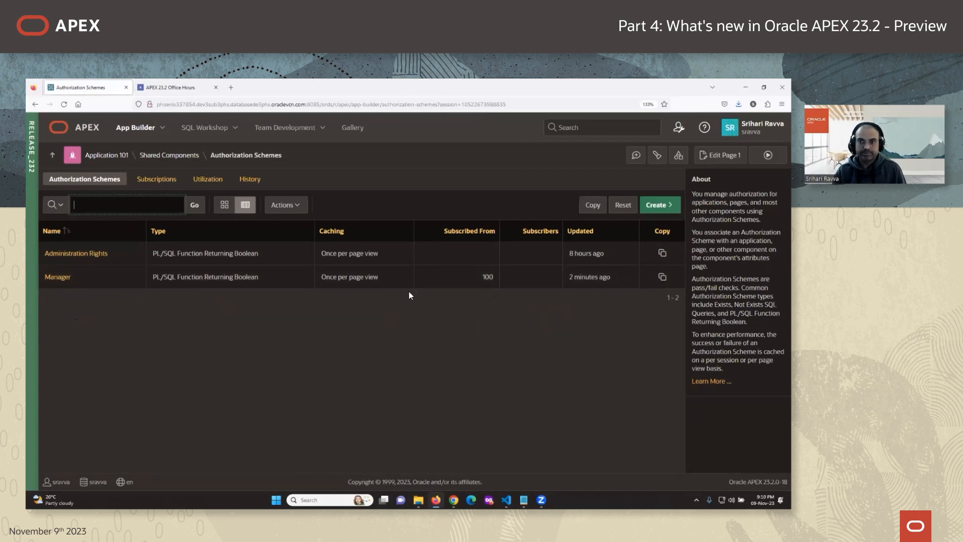
Return to the APEX 23.2 Office Hours page and scroll to the subscription enhancements list.
left_click(174, 88)
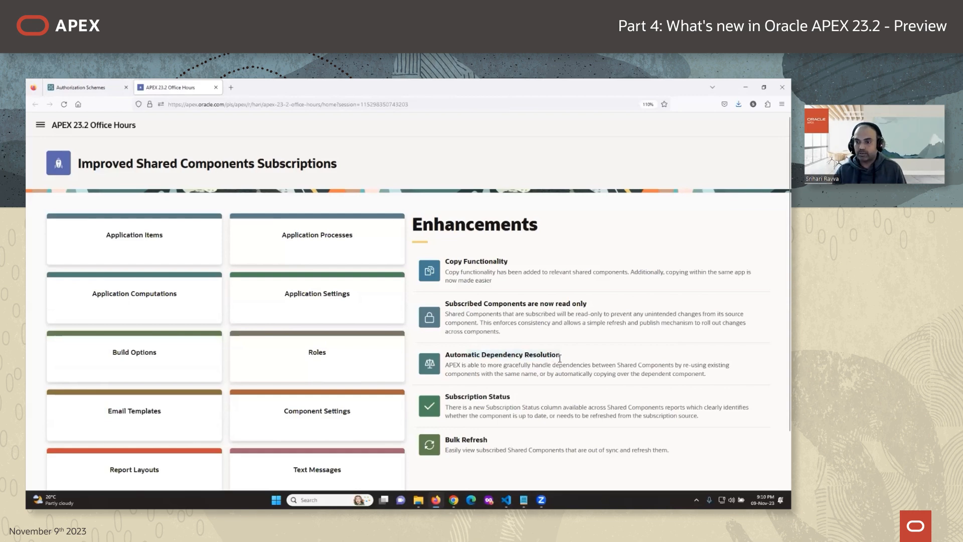
scroll(540, 371, "down", 1)
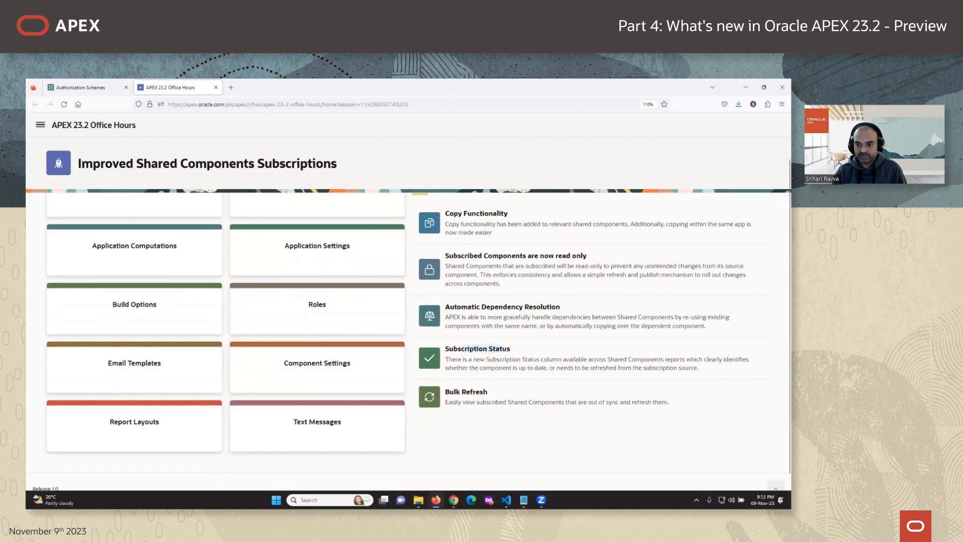
Review master app 100's build options list from its Shared Components.
mouse_move(453, 499)
left_click(447, 461)
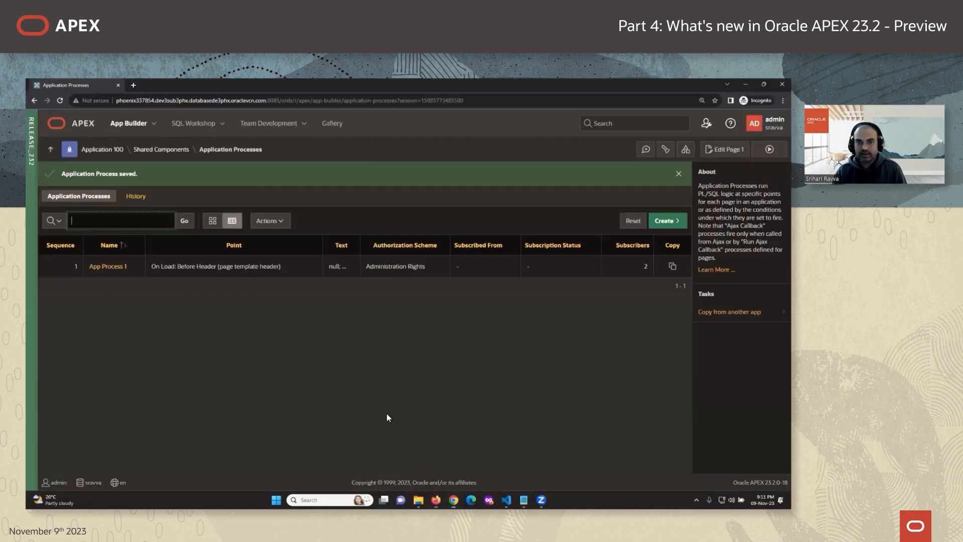
left_click(161, 149)
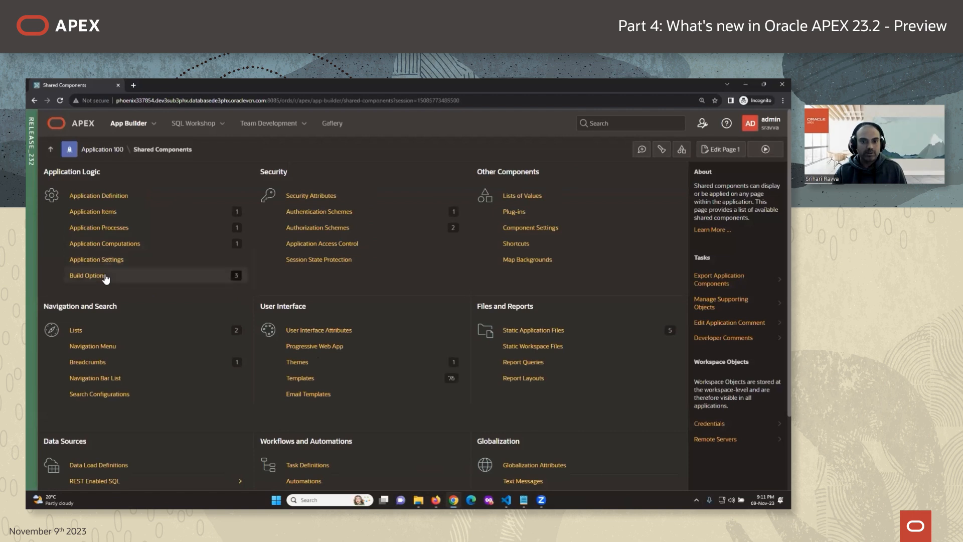
left_click(104, 275)
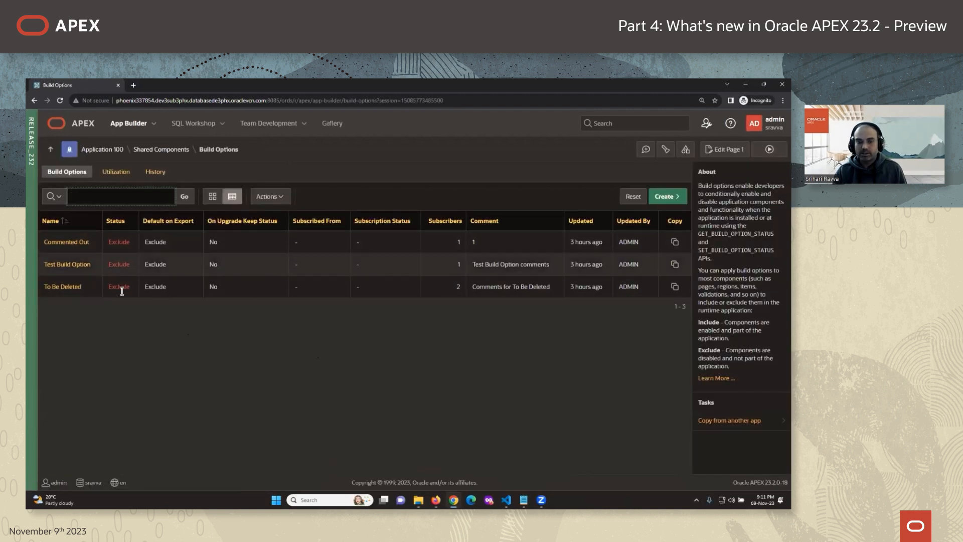
In subscriber app 101's build options, open the Commented Out build option for editing.
mouse_move(436, 500)
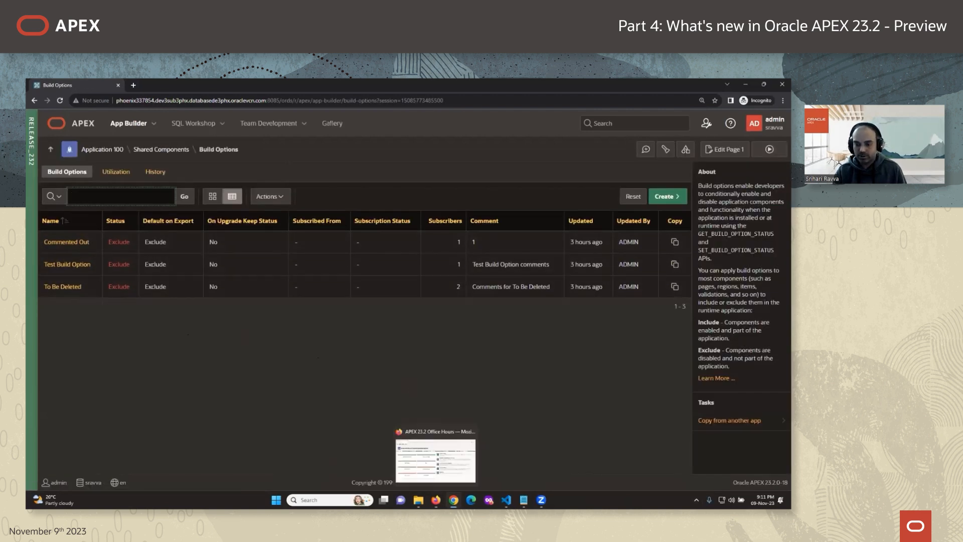
left_click(435, 459)
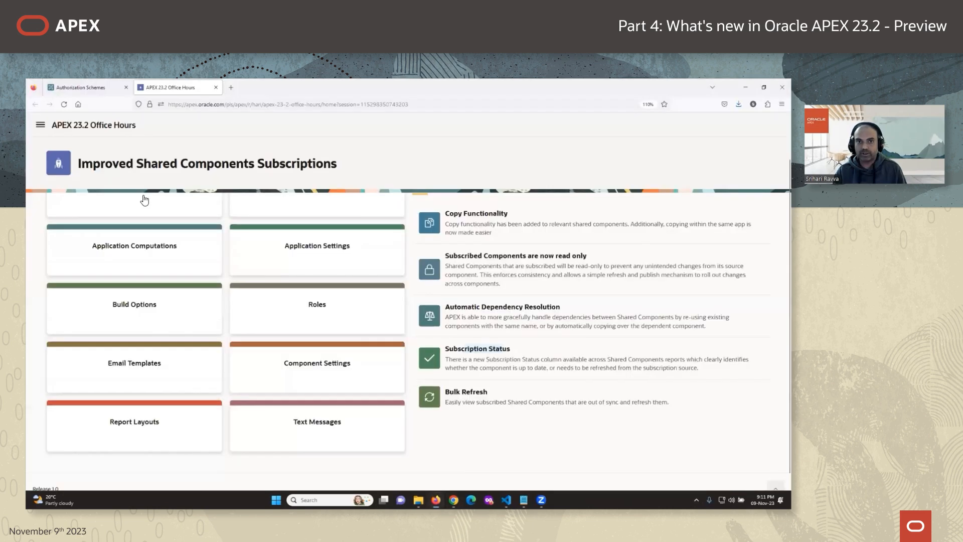
left_click(89, 89)
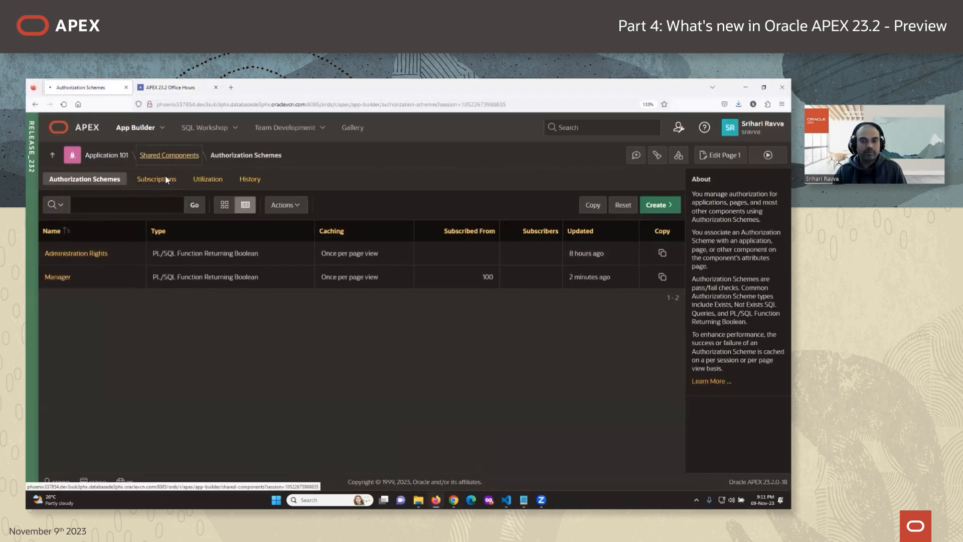
left_click(171, 155)
left_click(184, 296)
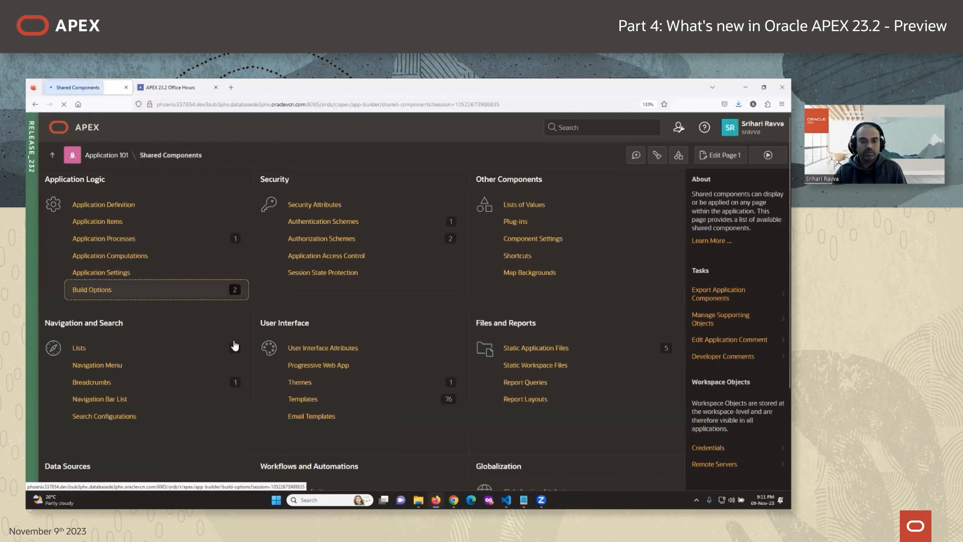
left_click(70, 254)
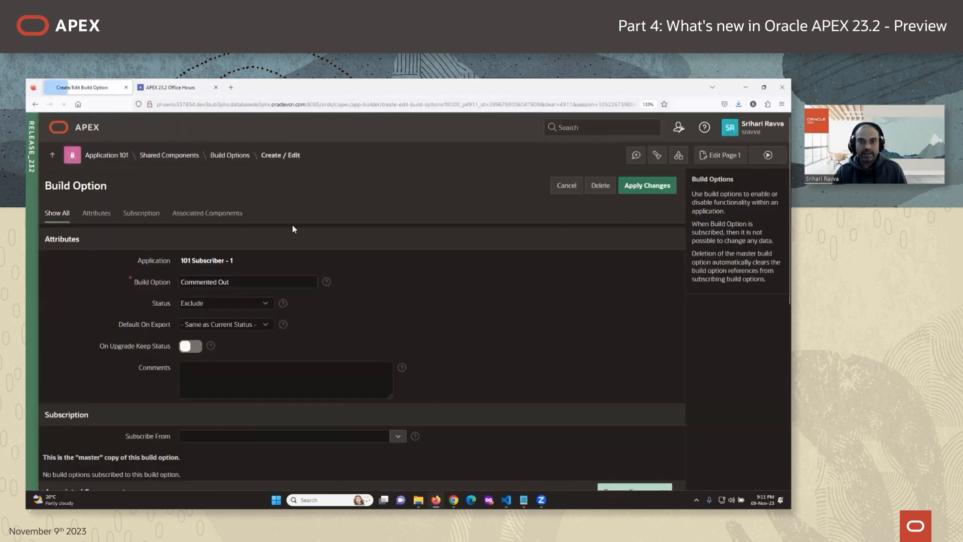
scroll(419, 344, "down", 2)
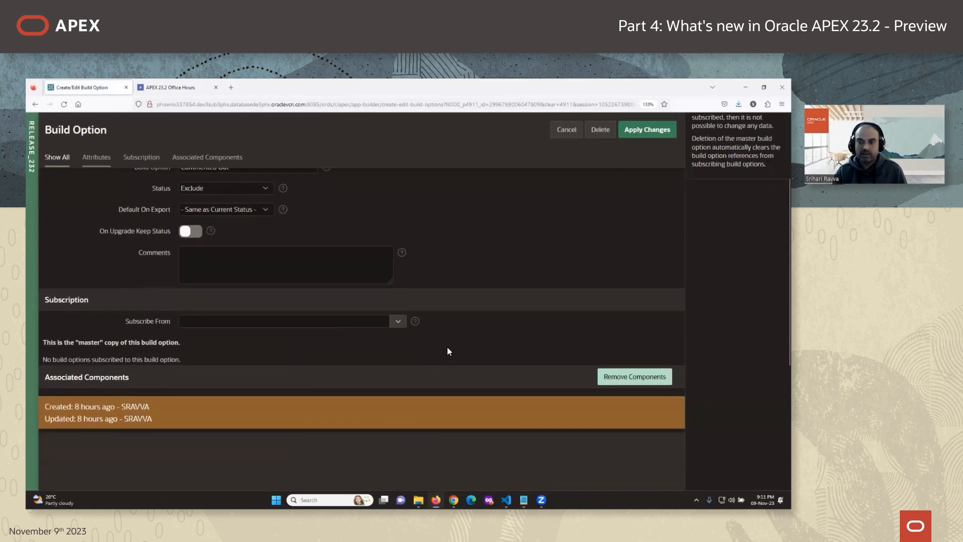
Subscribe Commented Out to '100 Master App - Commented Out' and apply the change.
left_click(401, 326)
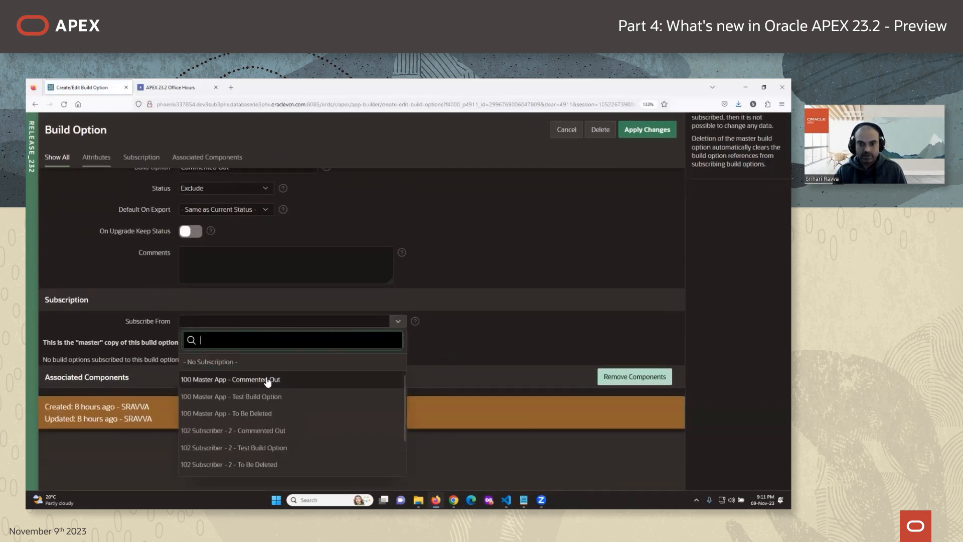
left_click(273, 378)
left_click(647, 130)
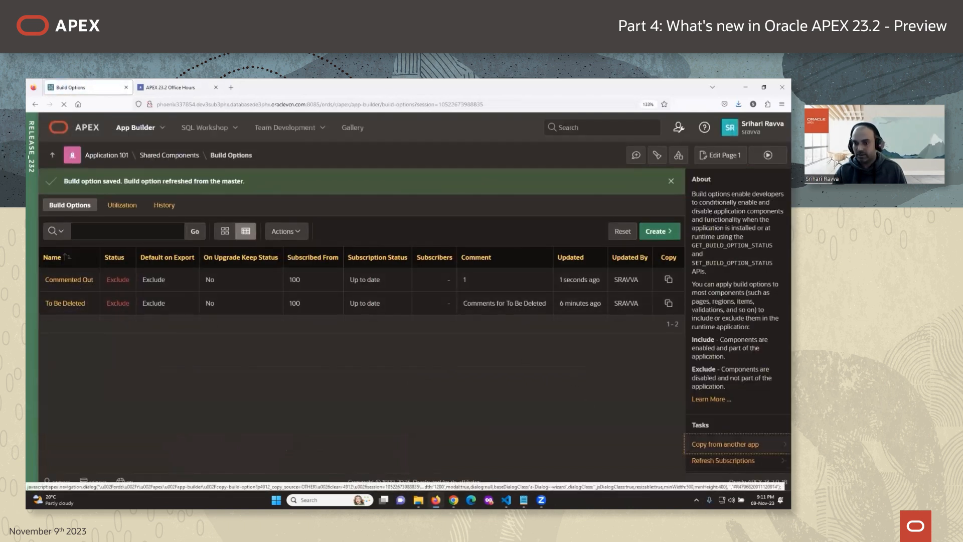
Copy app 100's Test Build Option into app 101 as a subscribed build option.
left_click(724, 443)
left_click(468, 263)
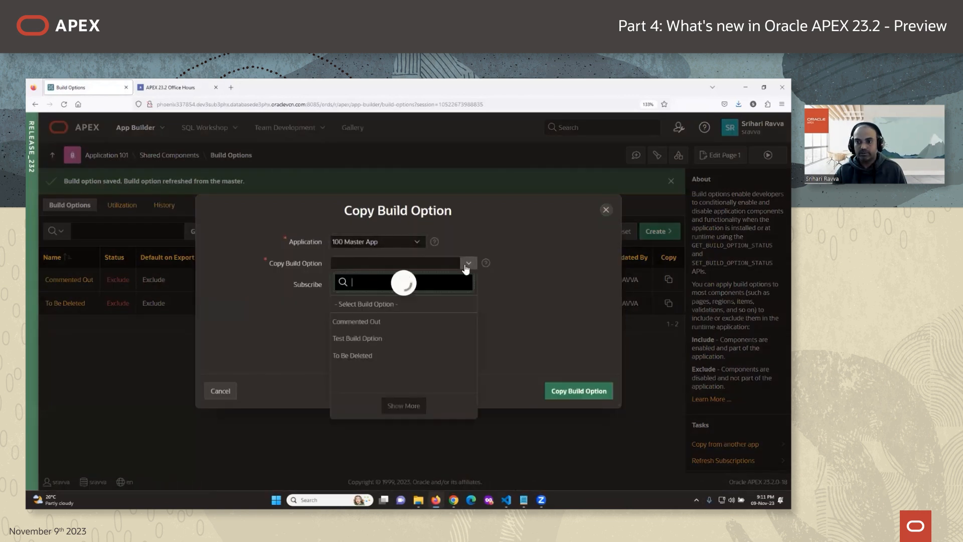
left_click(367, 339)
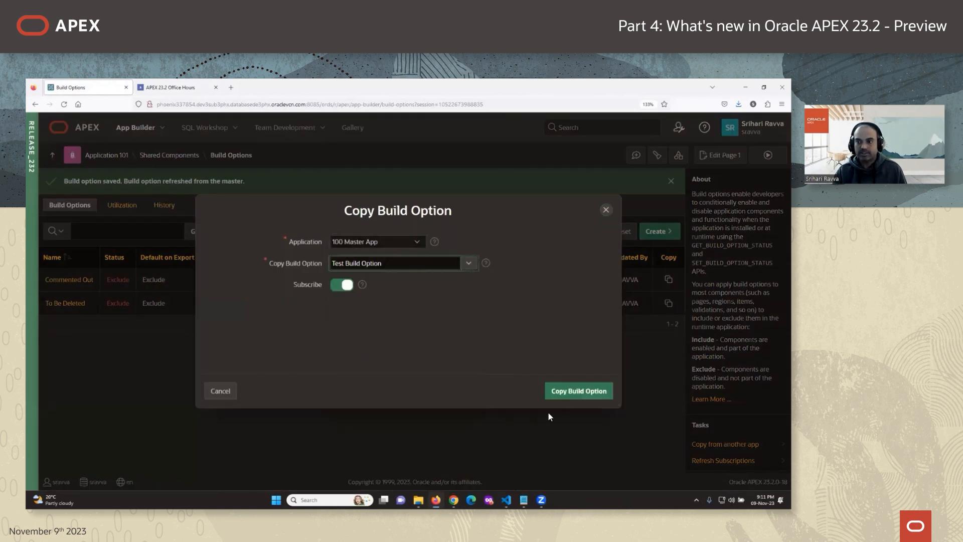
left_click(574, 394)
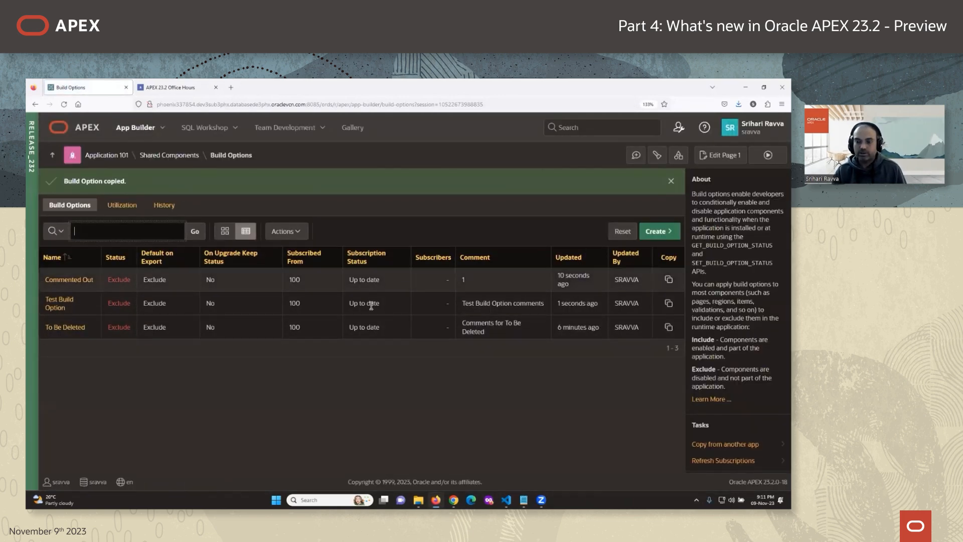
Replace master Commented Out's comment with its name followed by 'comment', and save.
mouse_move(453, 500)
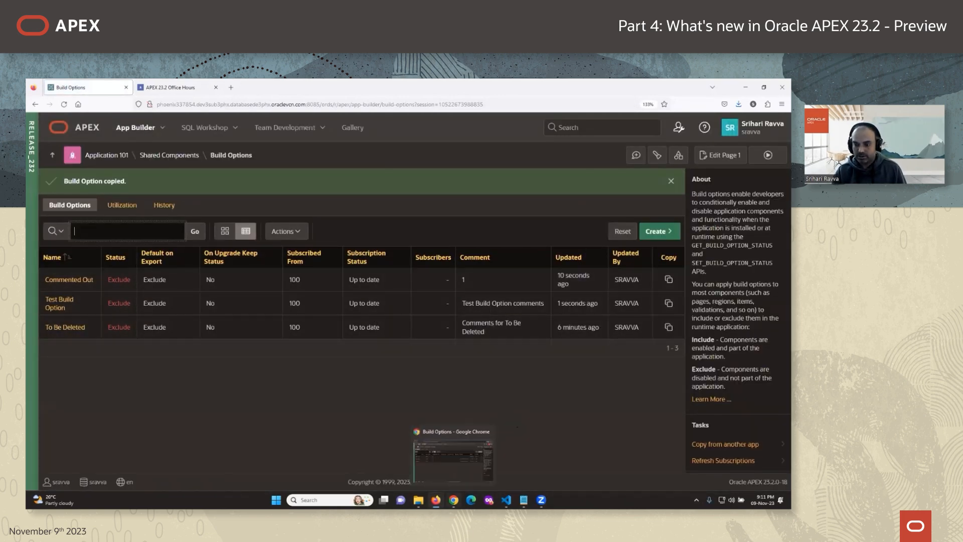
left_click(441, 456)
left_click(77, 245)
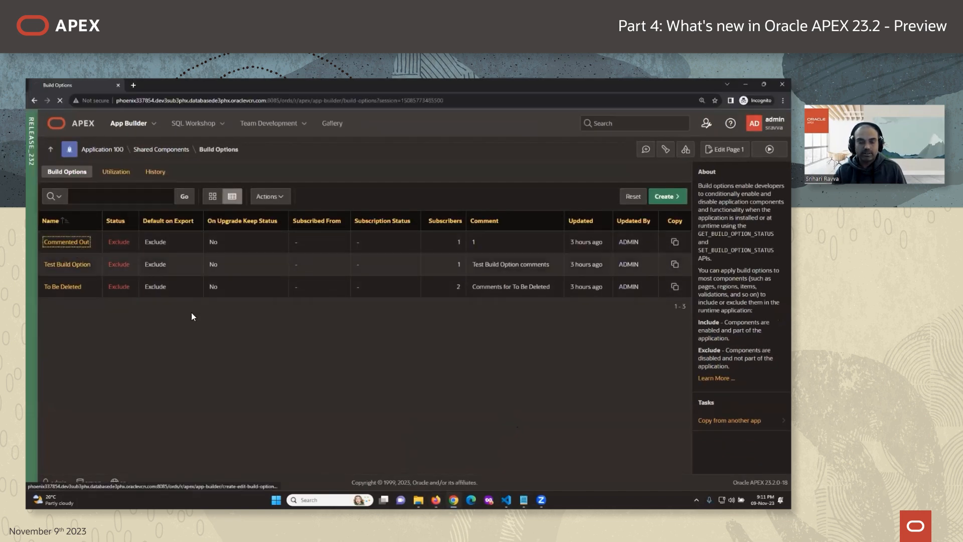
left_click_drag(227, 271, 164, 269)
key("ctrl+c")
left_click(228, 369)
key("ctrl+a")
key("ctrl+v")
type("comment")
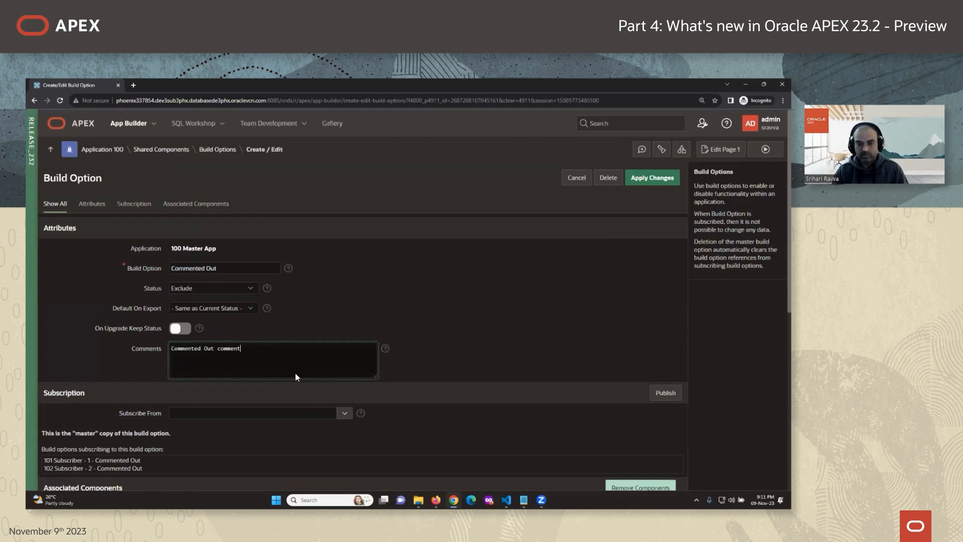
left_click(652, 178)
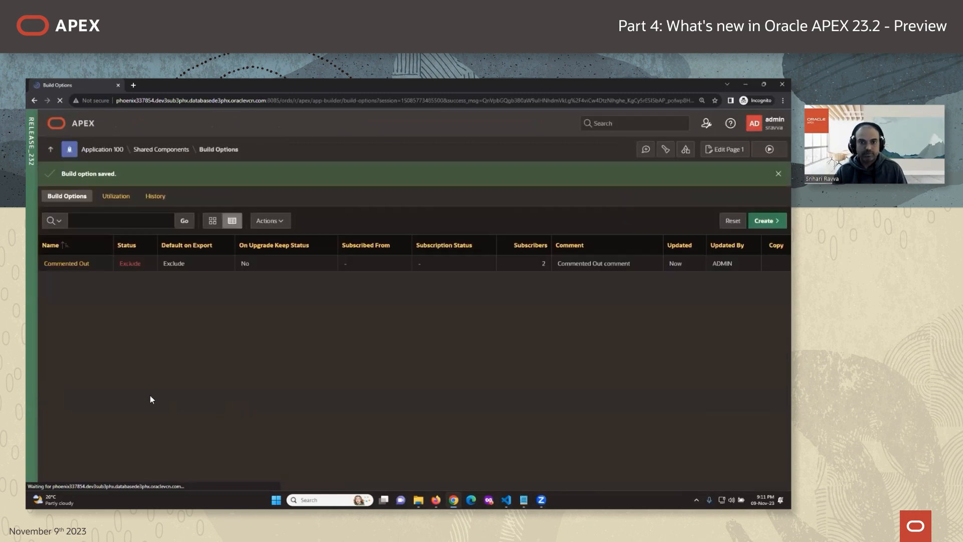
Append '123' to the Test Build Option and To Be Deleted comments and save both.
left_click(76, 290)
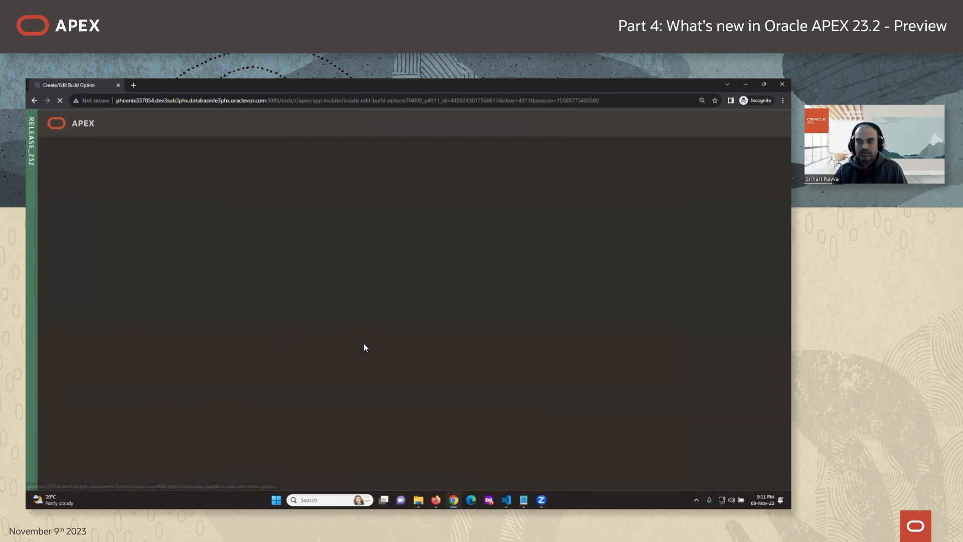
left_click(287, 359)
type("123")
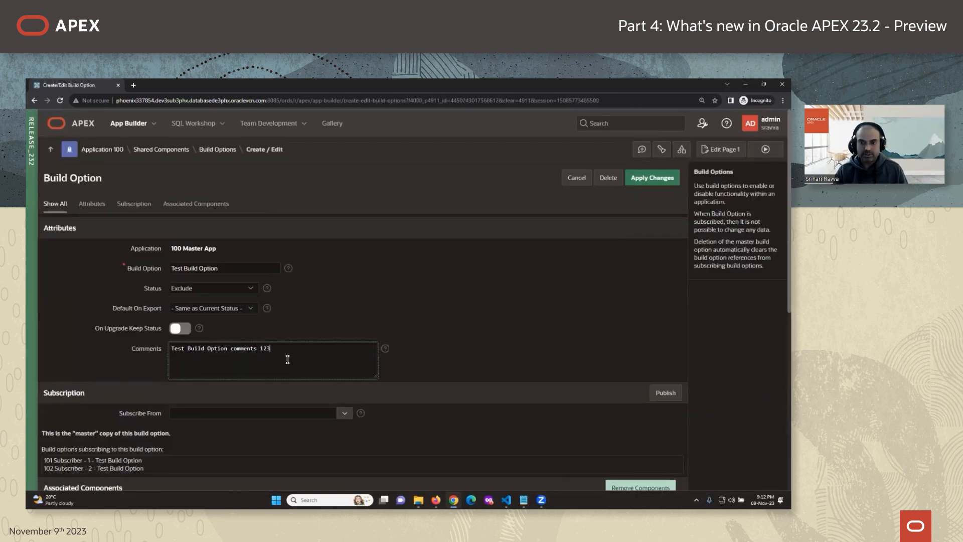
left_click(652, 178)
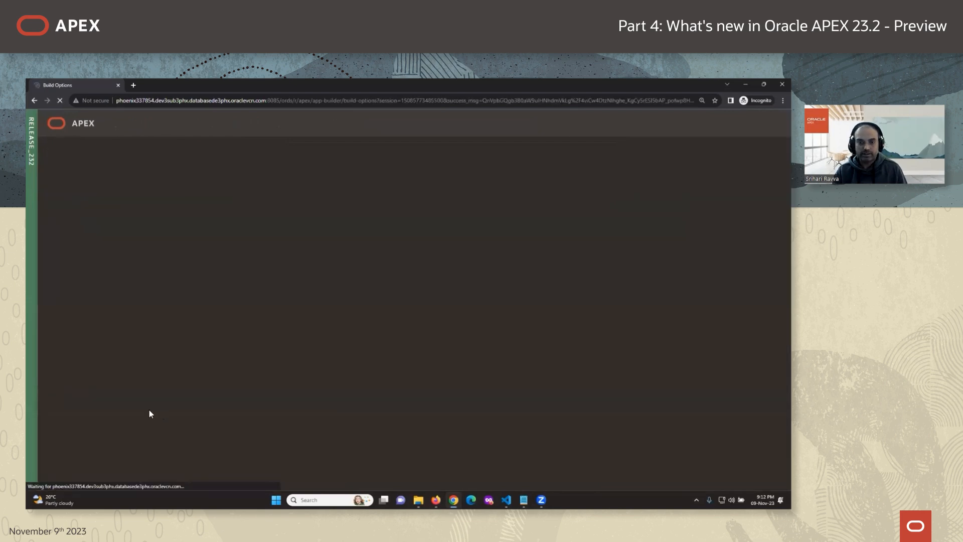
left_click(66, 312)
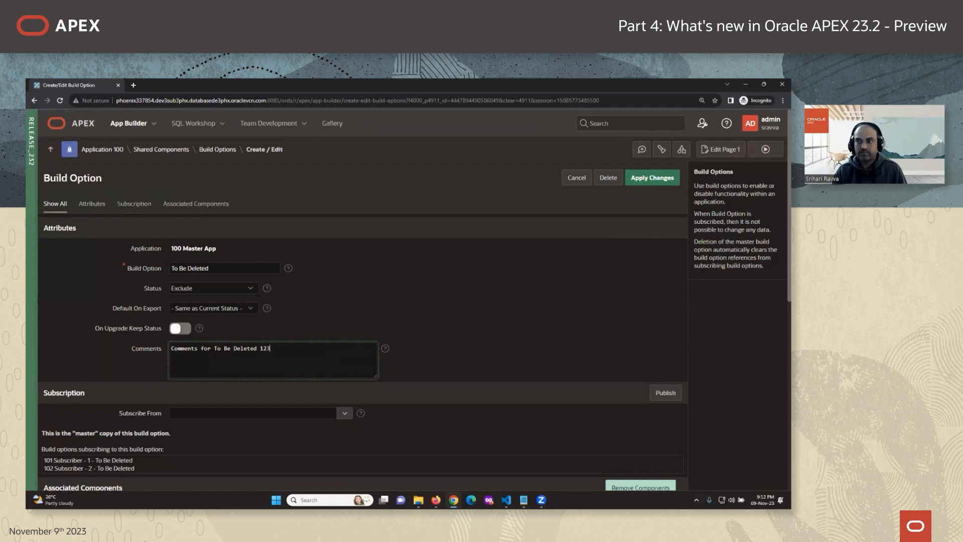
left_click(652, 178)
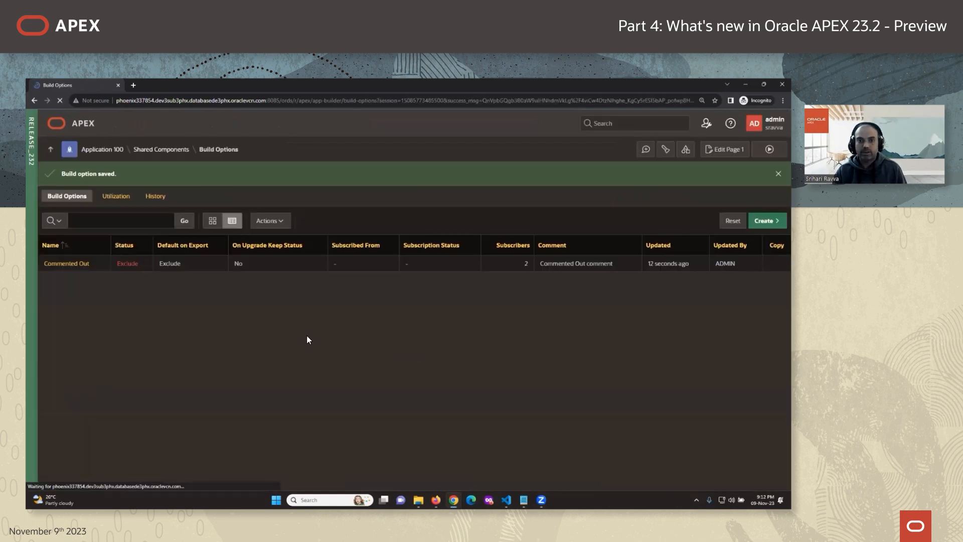
left_click(439, 498)
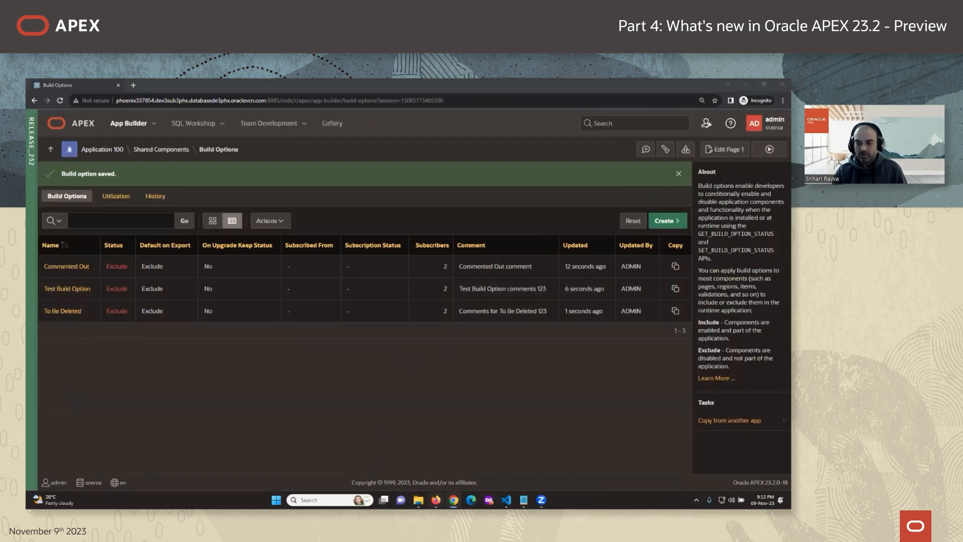
Reload app 101's build options and check that Test Build Option shows Needs refresh.
left_click(63, 105)
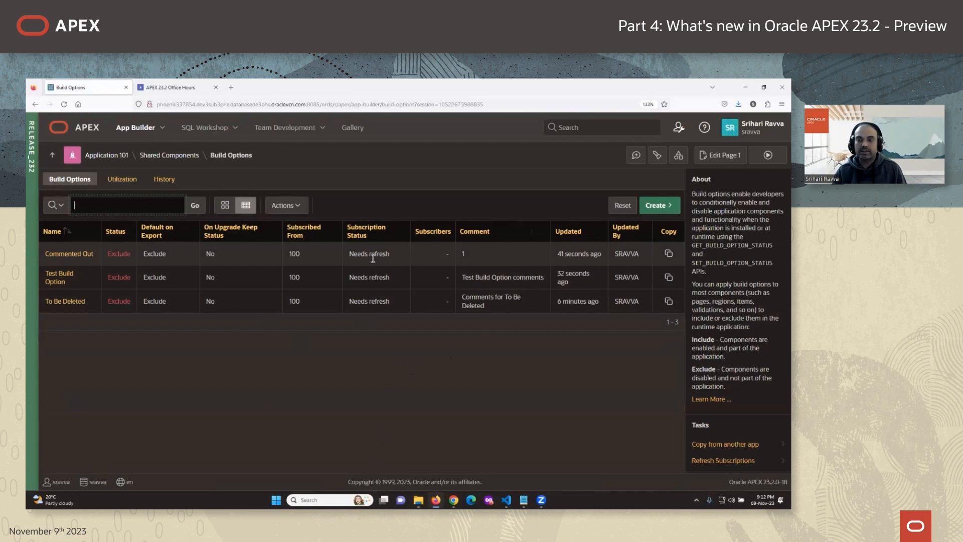
left_click(56, 275)
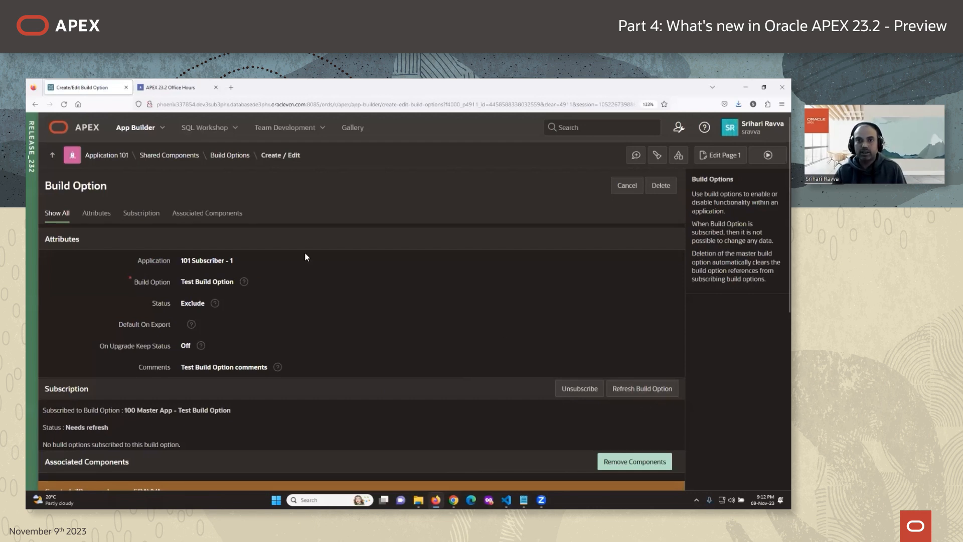
left_click(230, 155)
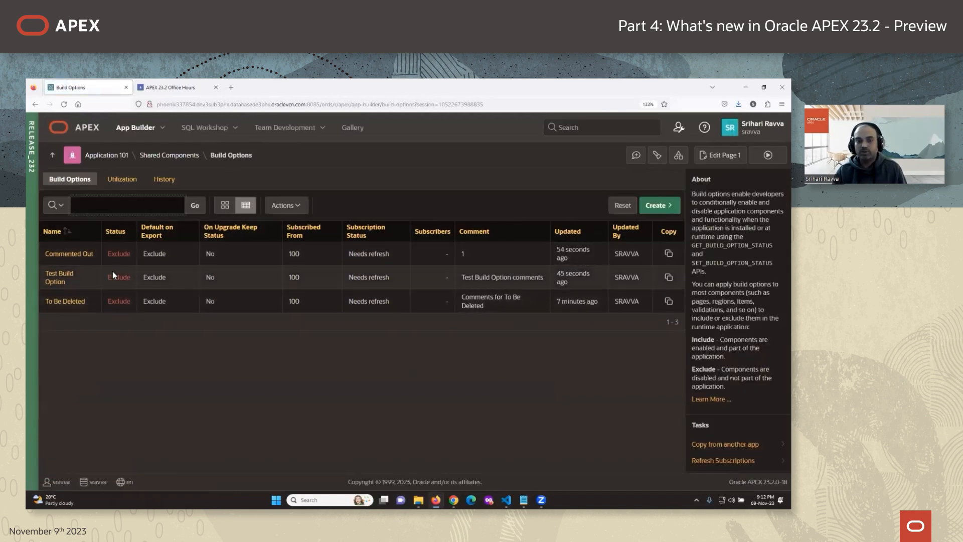
left_click_drag(213, 156, 243, 157)
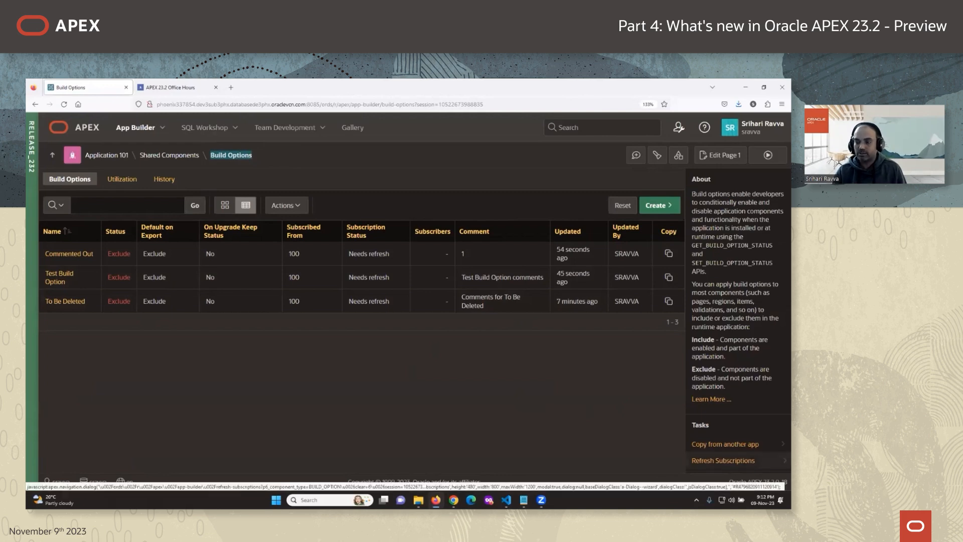
Use Refresh All to update app 101's three build options from master app 100.
left_click(722, 459)
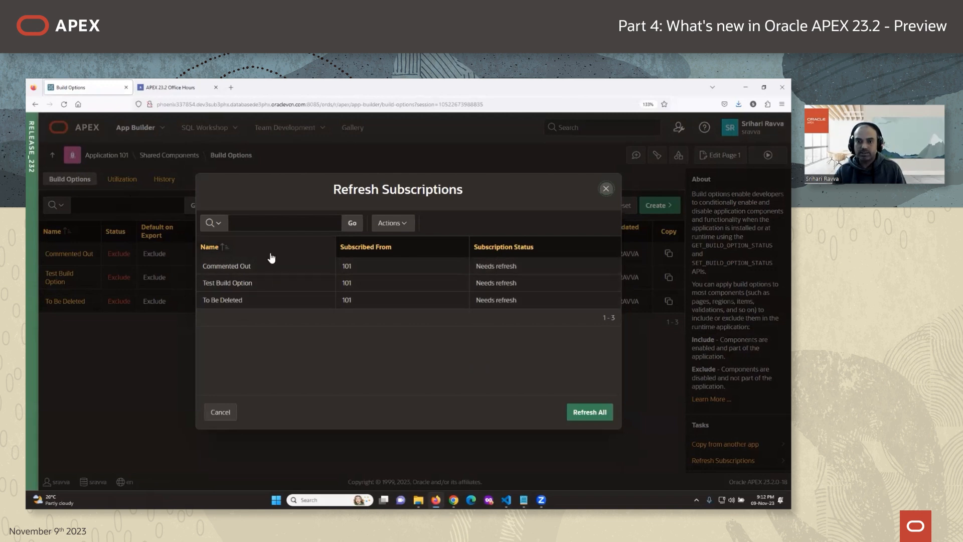
left_click(591, 412)
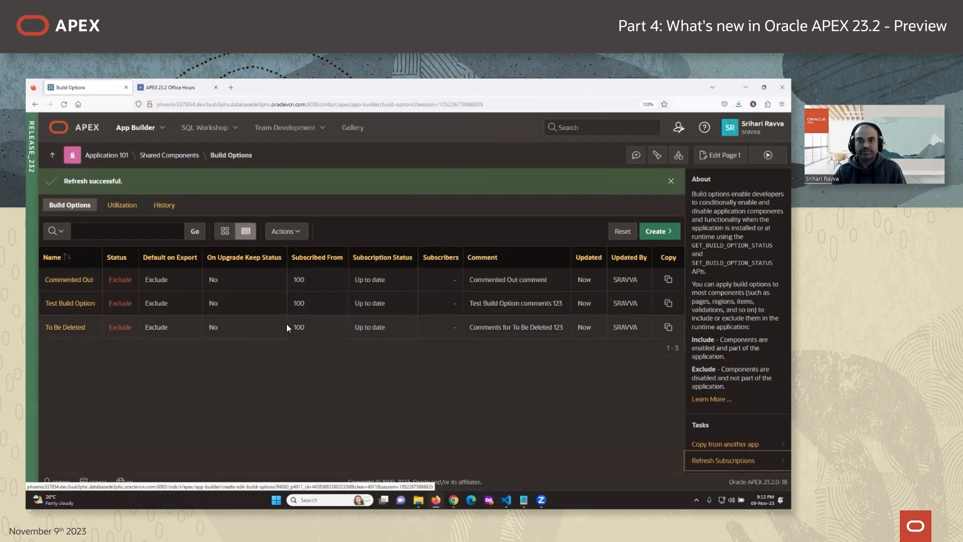
left_click(184, 89)
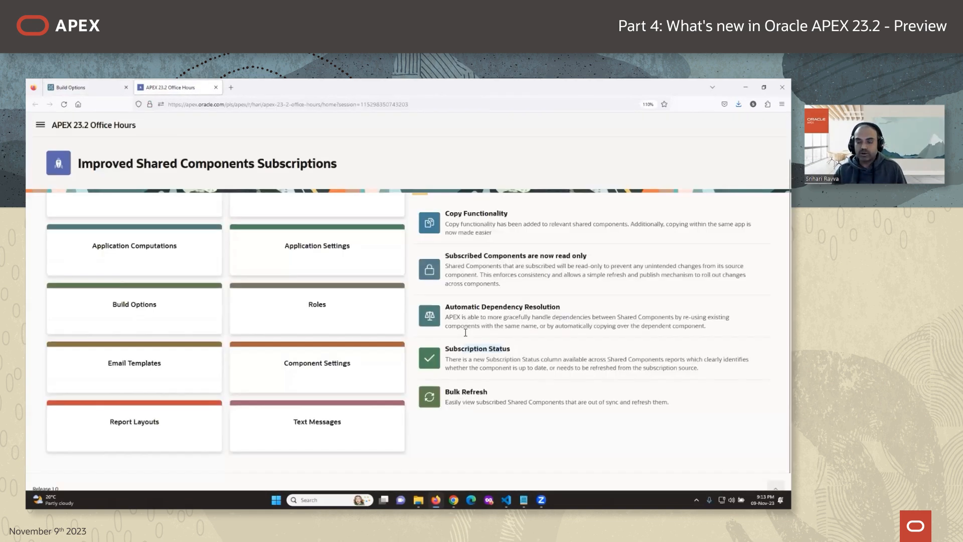
scroll(506, 415, "up", 2)
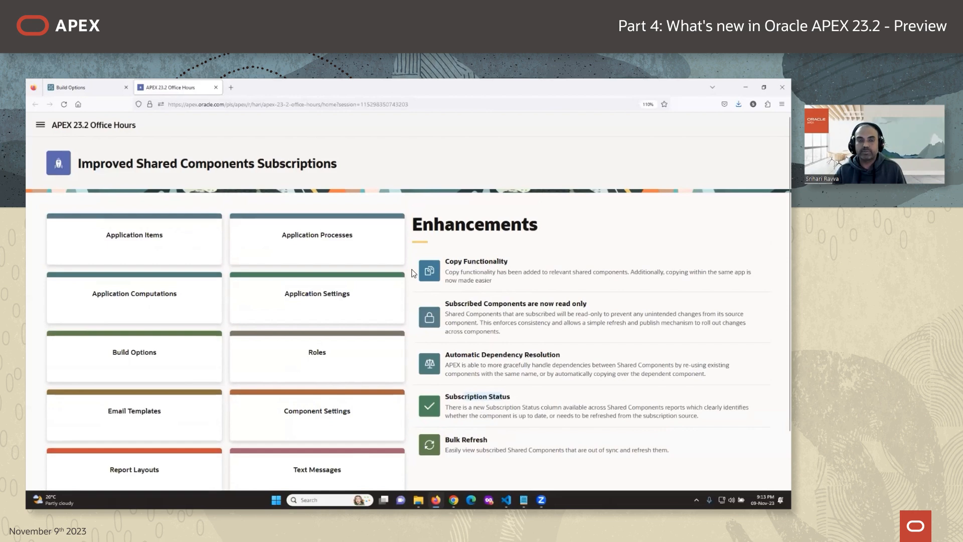
scroll(389, 344, "down", 1)
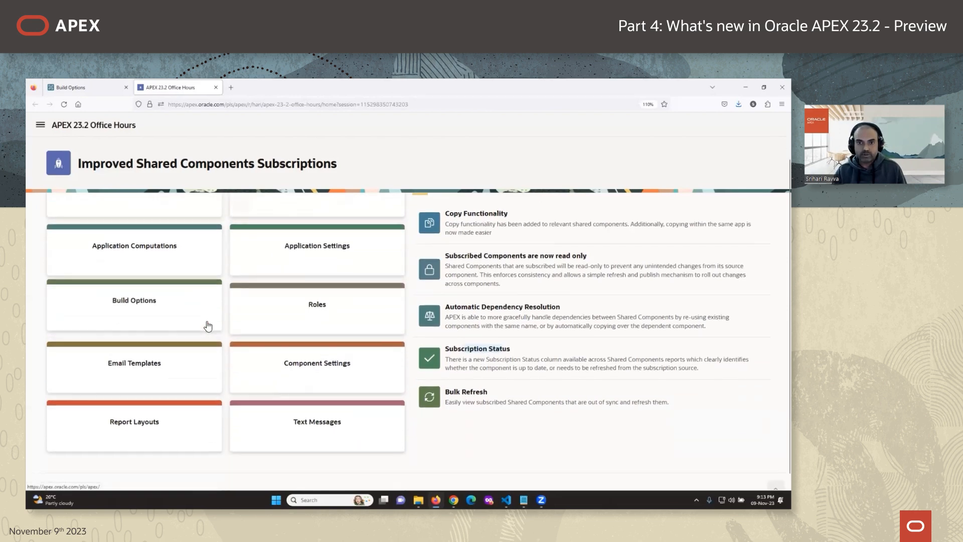
scroll(122, 276, "up", 1)
scroll(301, 305, "down", 1)
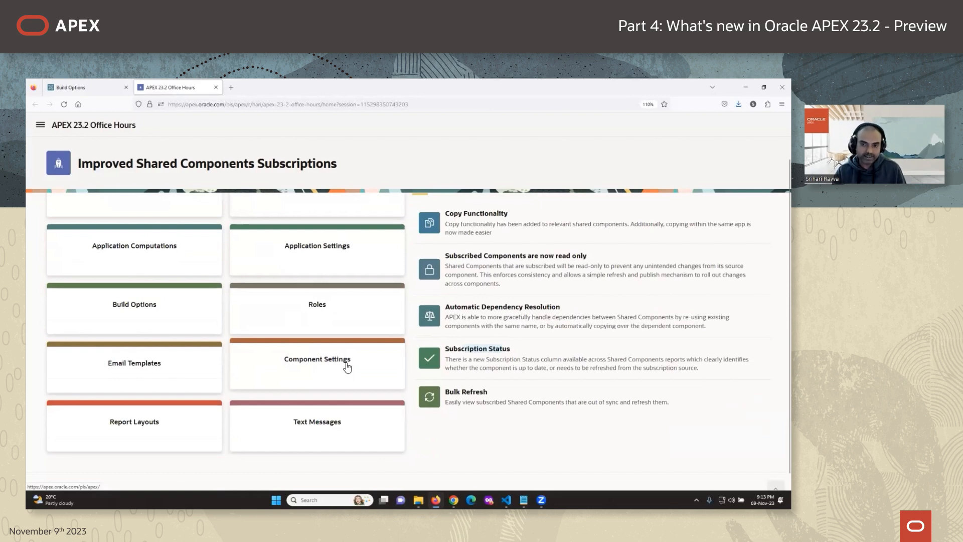
left_click(87, 86)
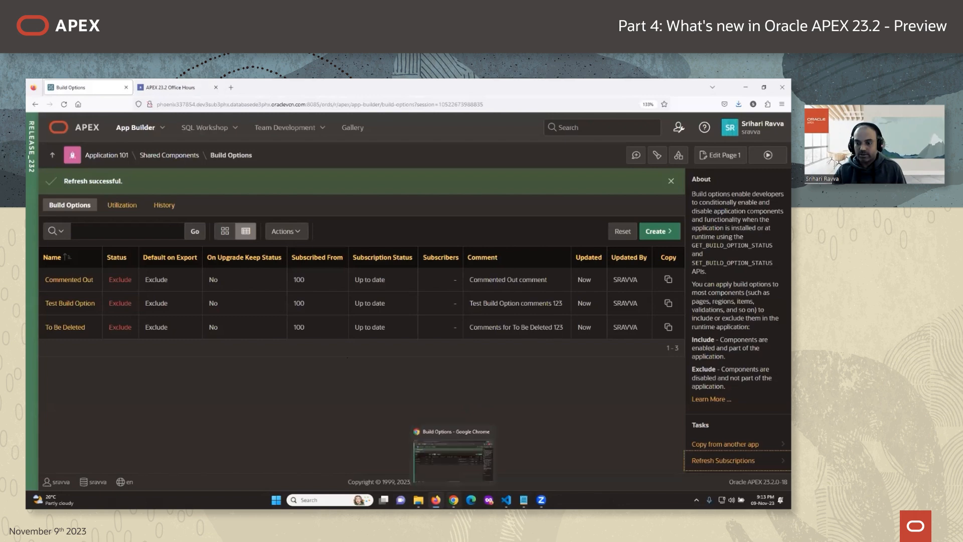
In app 100's Switch component settings, change On Value Y to 1 and Off Value N to 0.
left_click(453, 500)
left_click(148, 156)
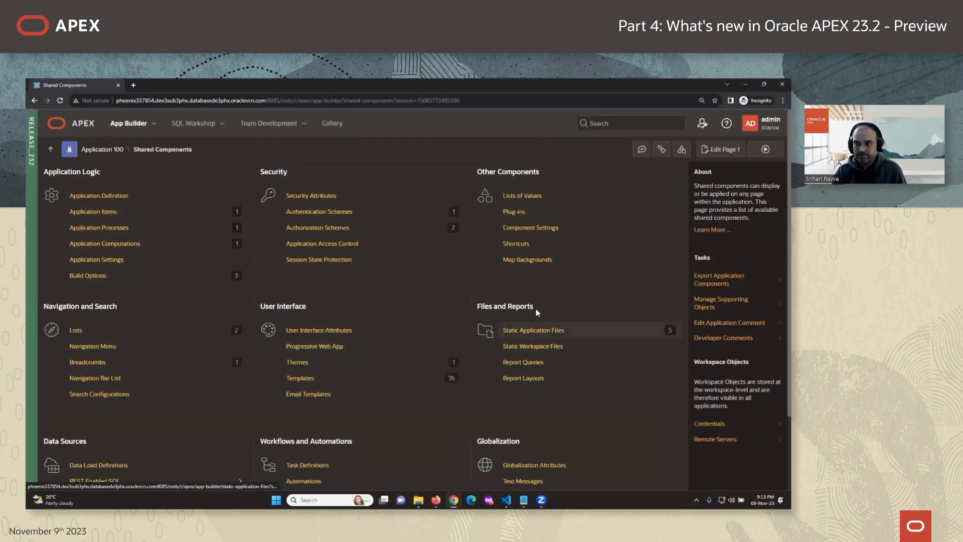
left_click(530, 228)
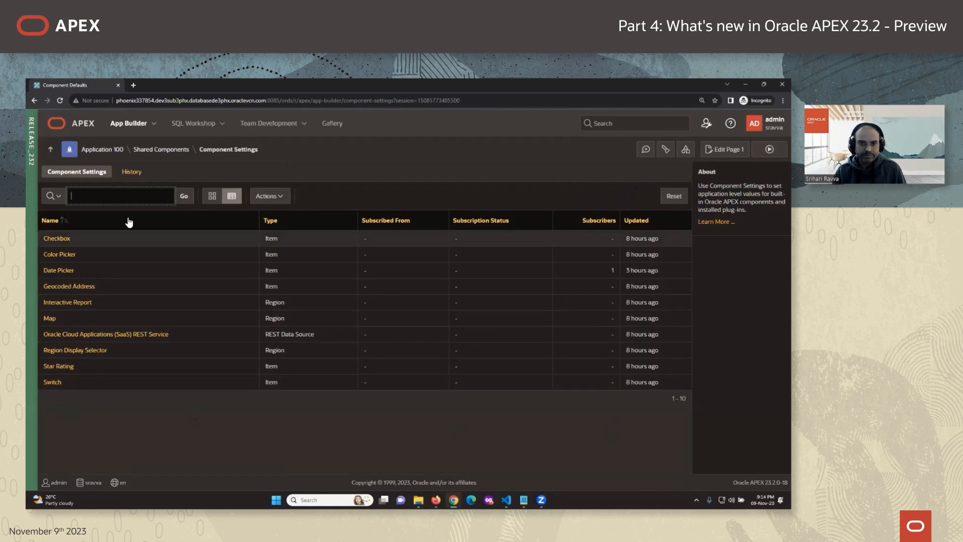
left_click(50, 384)
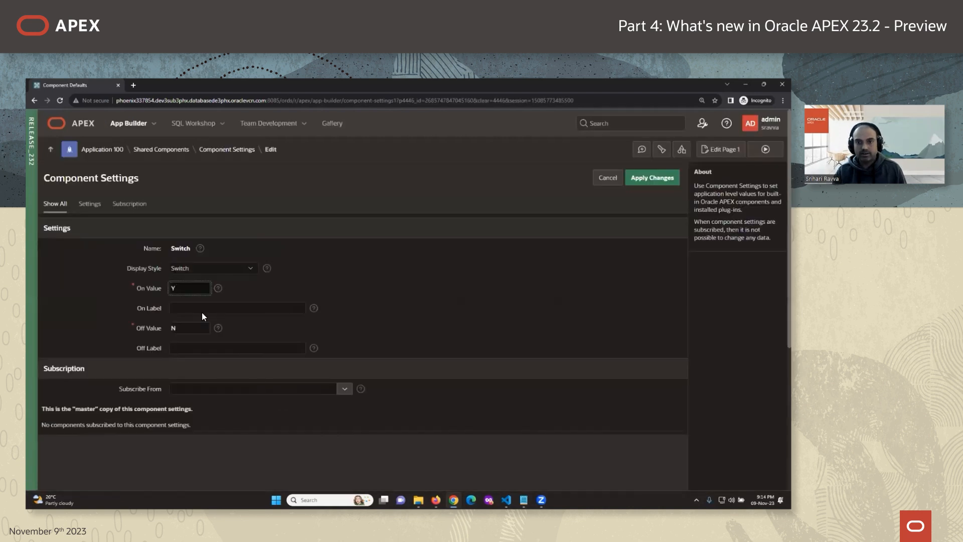
double_click(189, 292)
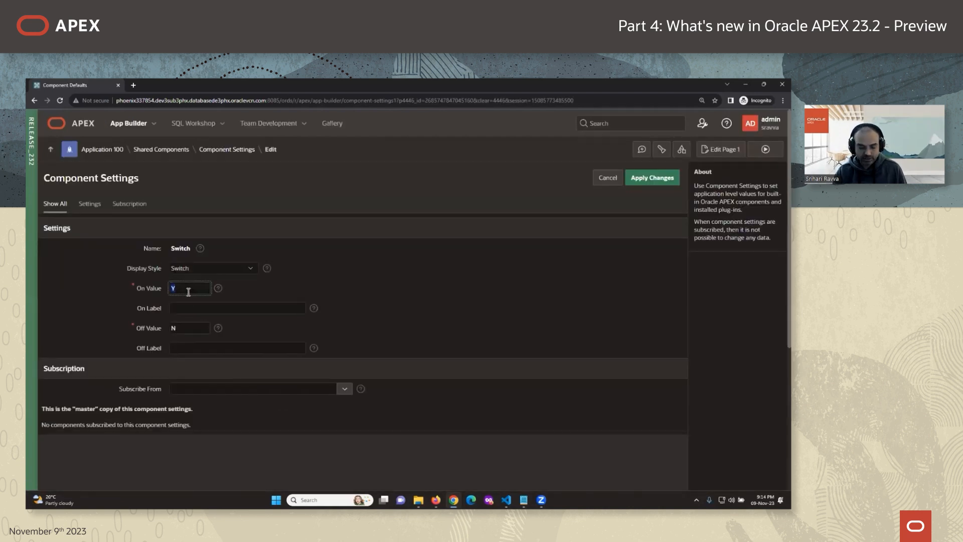
type("1")
double_click(190, 331)
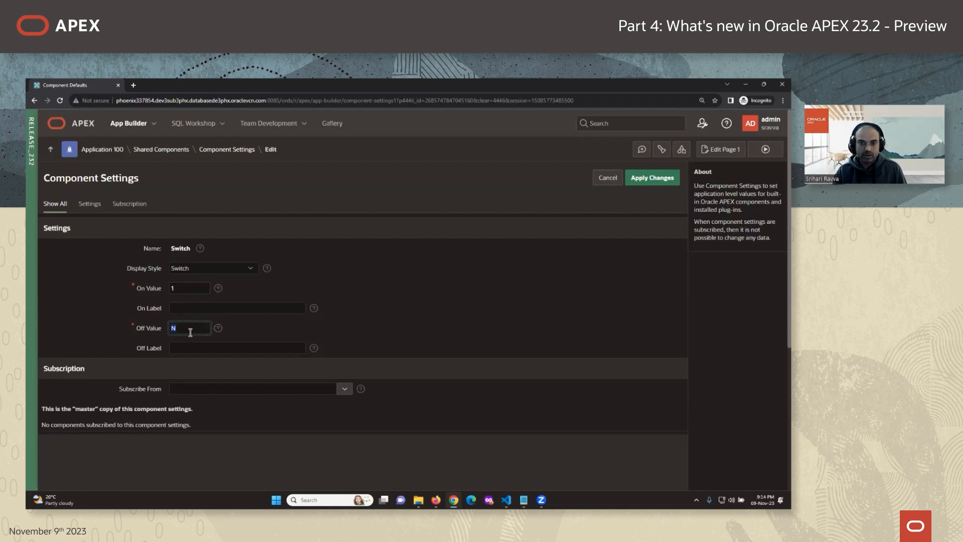
type("0")
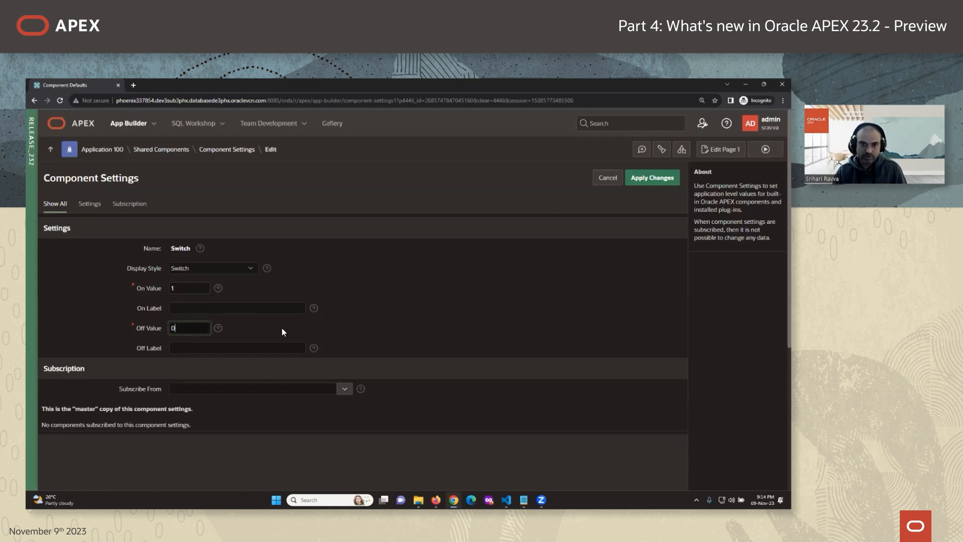
left_click(647, 180)
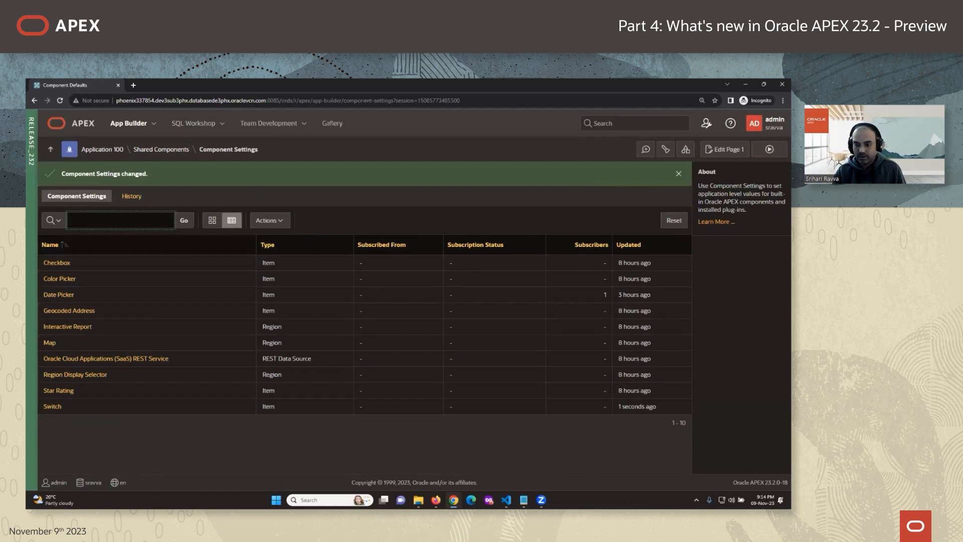
Open Application 101's Switch component settings from Shared Components.
mouse_move(436, 500)
left_click(434, 462)
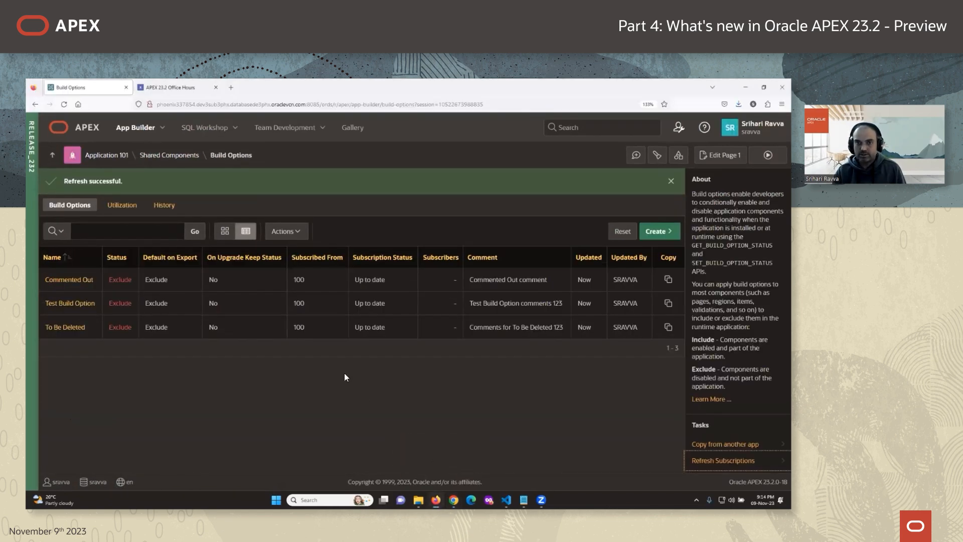
left_click(169, 155)
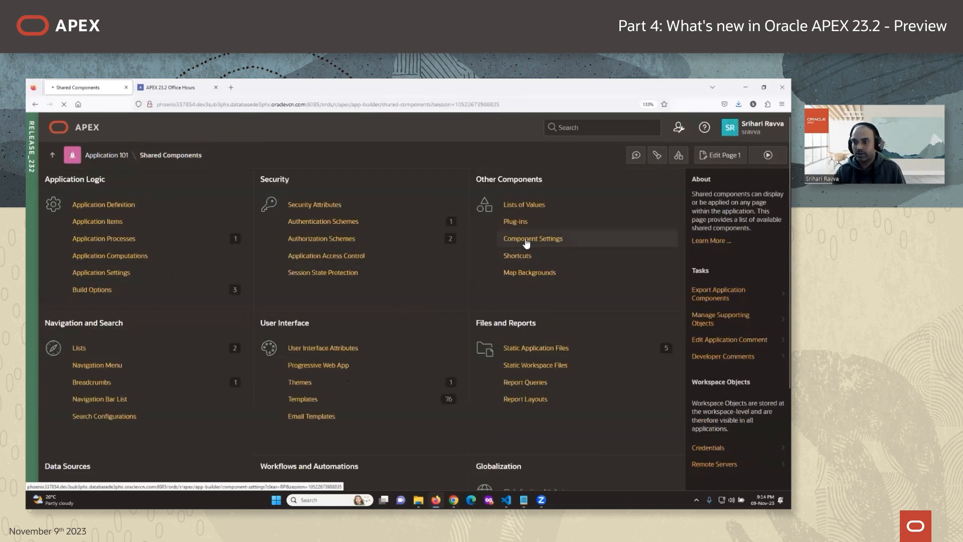
left_click(523, 238)
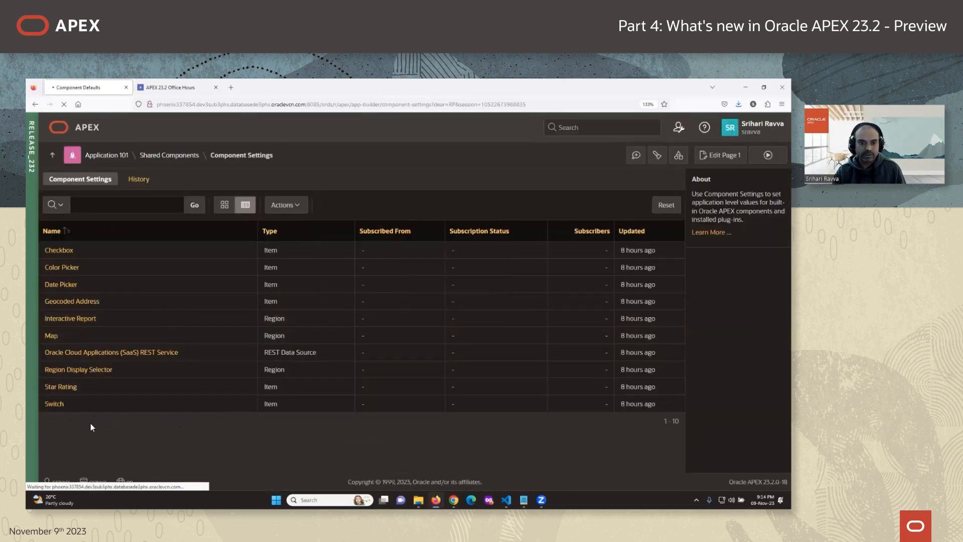
left_click(59, 404)
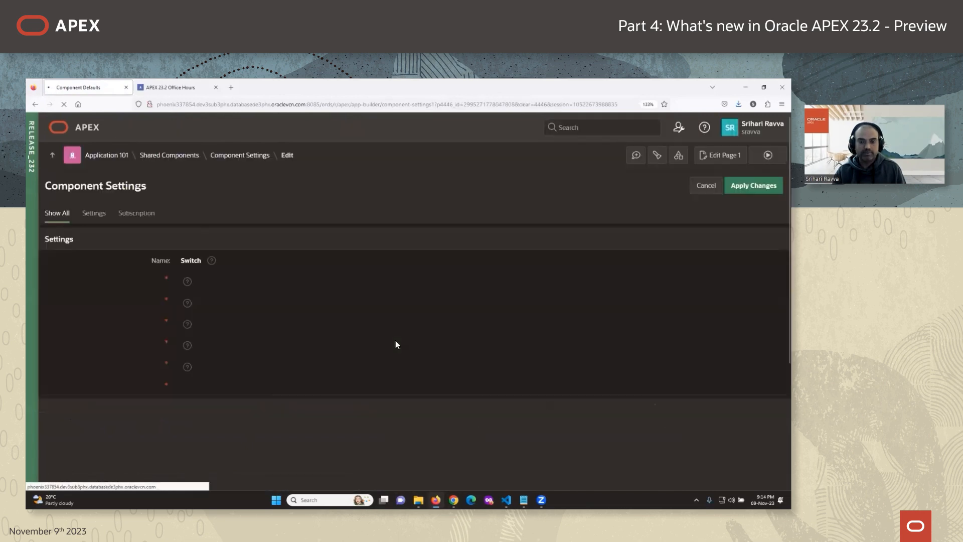
scroll(391, 344, "down", 2)
scroll(432, 348, "up", 2)
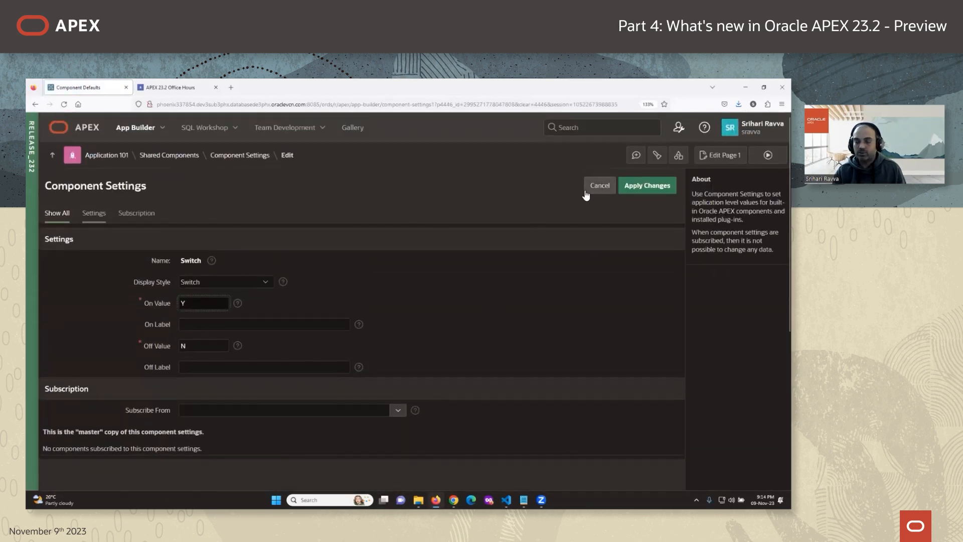
scroll(435, 336, "down", 4)
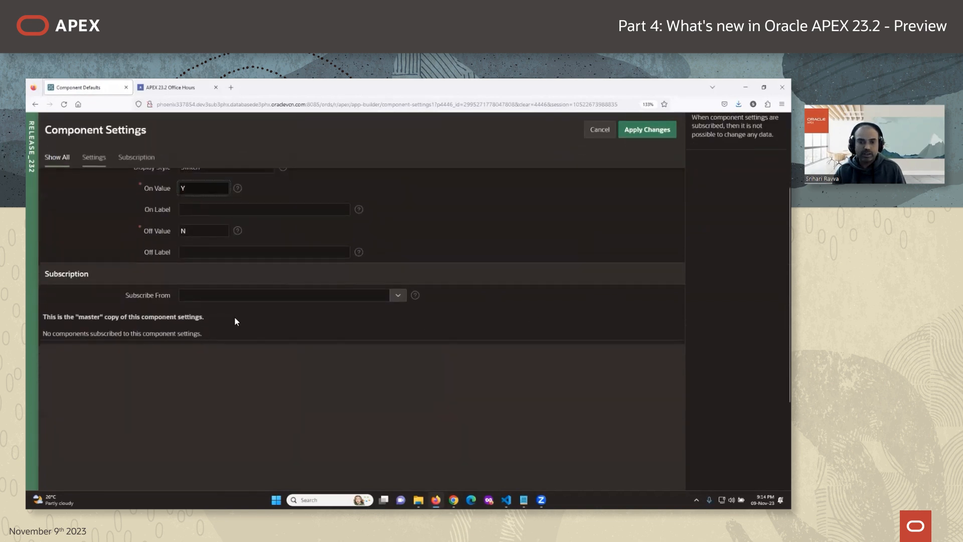
Subscribe Switch to '100 Master App - Switch', then confirm Up to date with values 1 and 0.
left_click(397, 296)
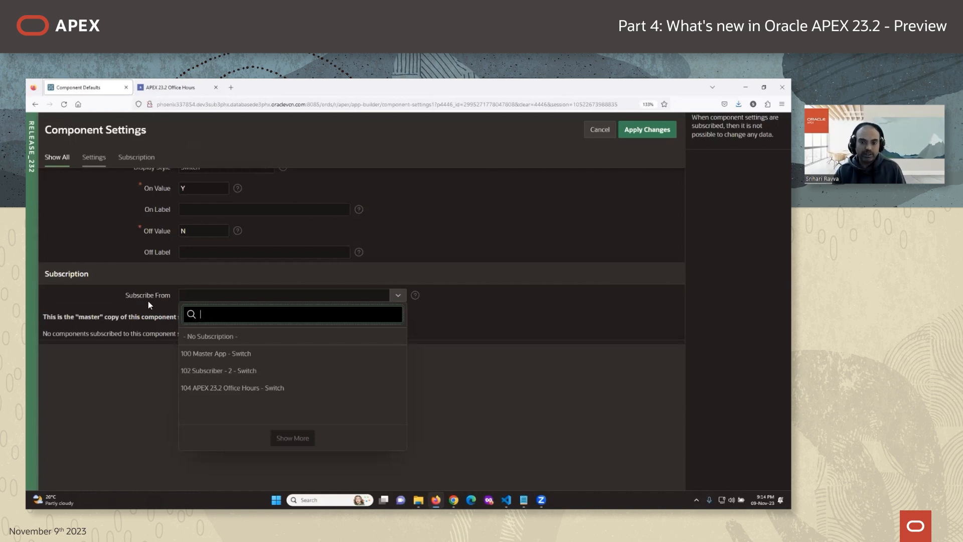
left_click(239, 354)
scroll(243, 391, "up", 3)
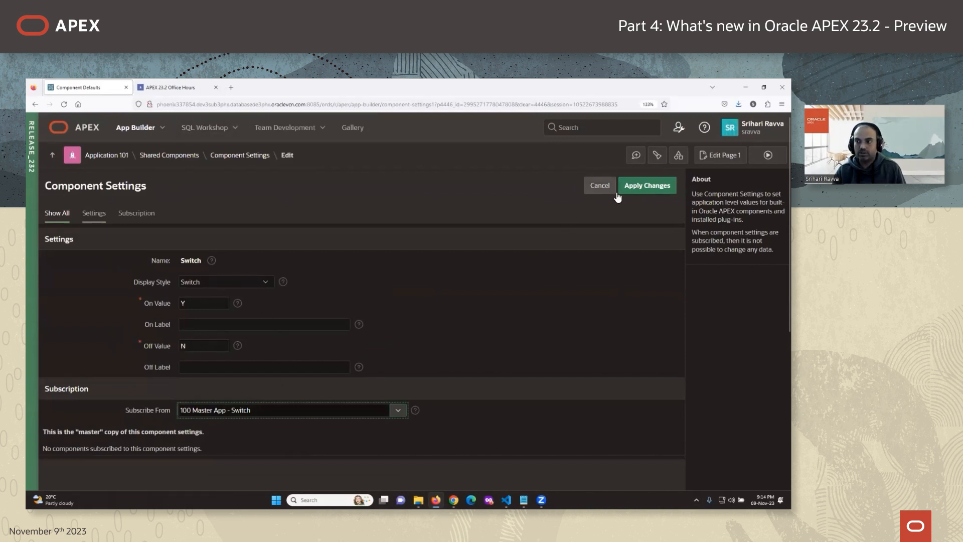
left_click(641, 187)
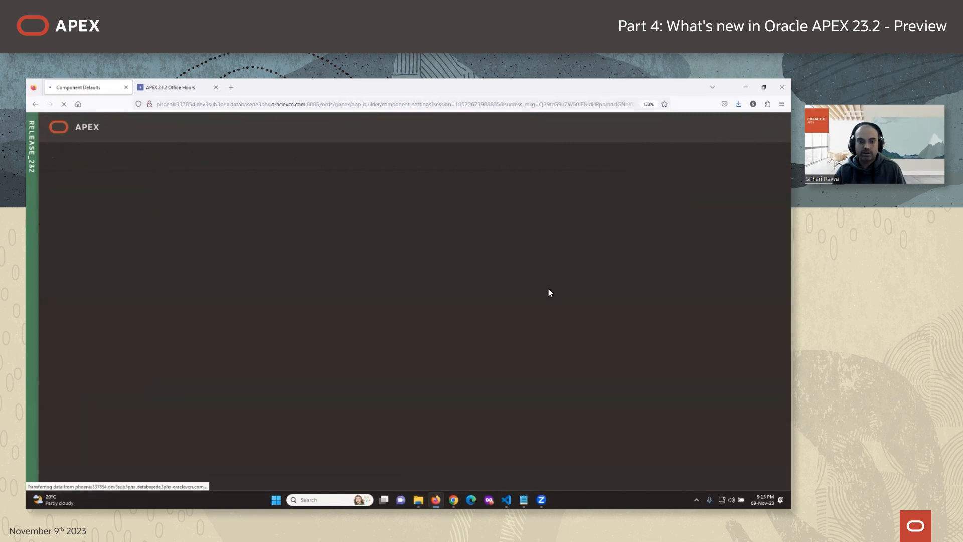
left_click_drag(451, 429, 484, 429)
left_click(54, 429)
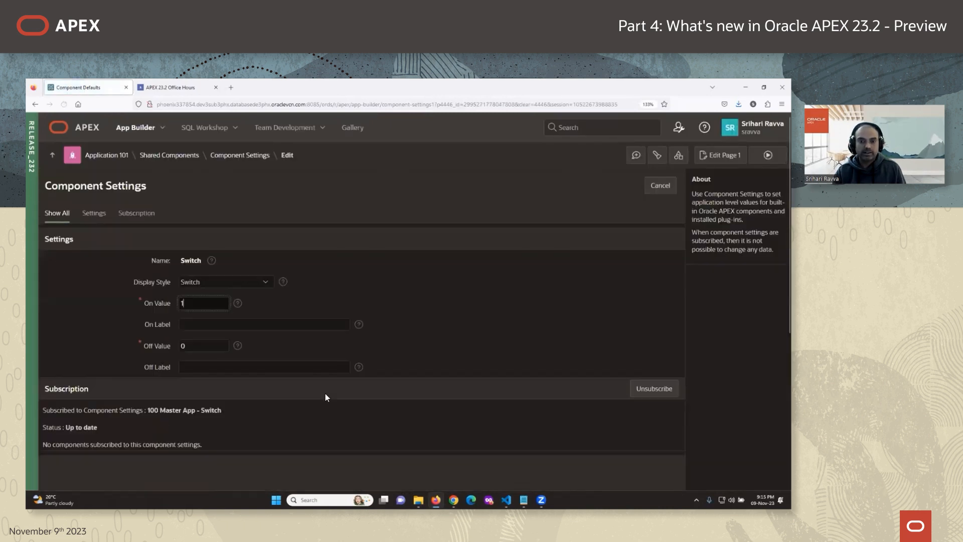
left_click(182, 304)
left_click(197, 345)
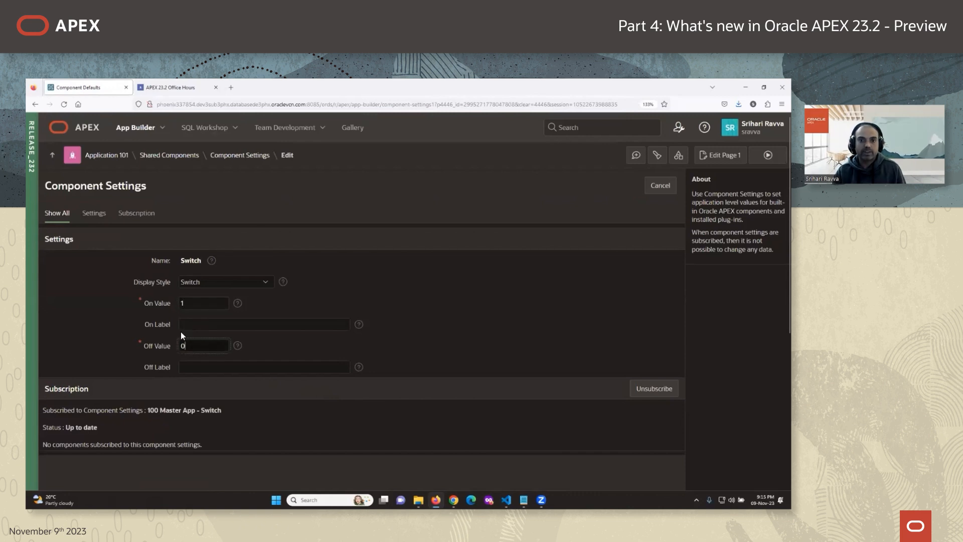
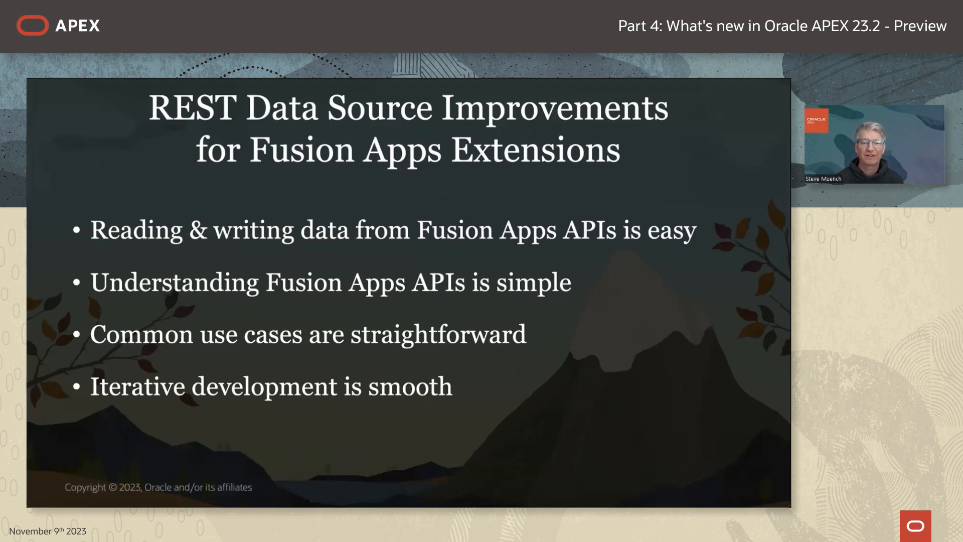
In the Marketing app, go to Shared Components > REST Data Sources and start creating a new one.
left_click(285, 280)
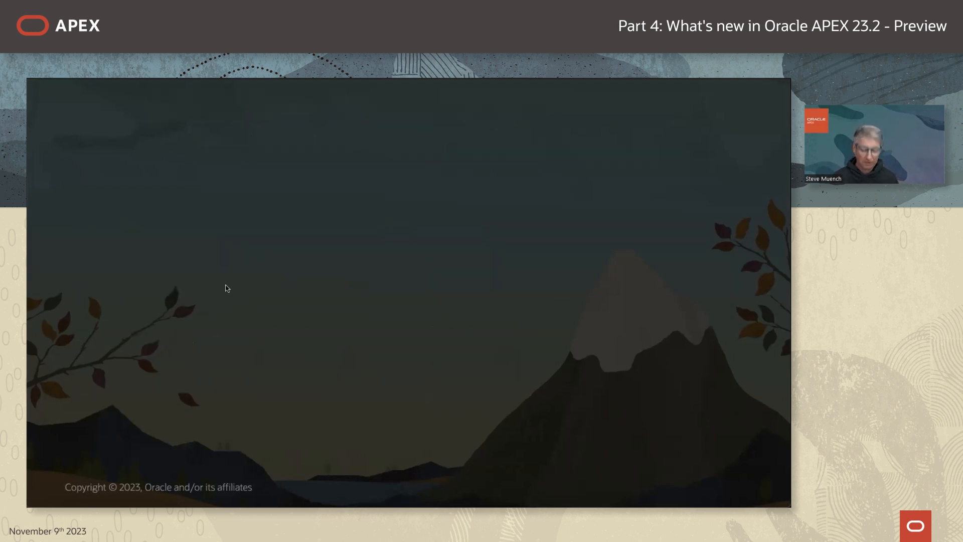
key("super+Tab")
key("super+Tab")
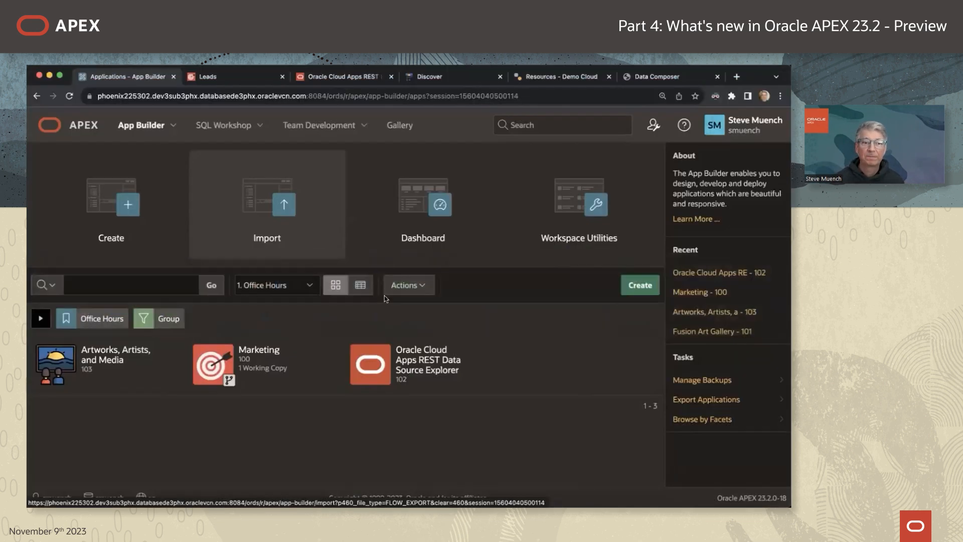
left_click(269, 361)
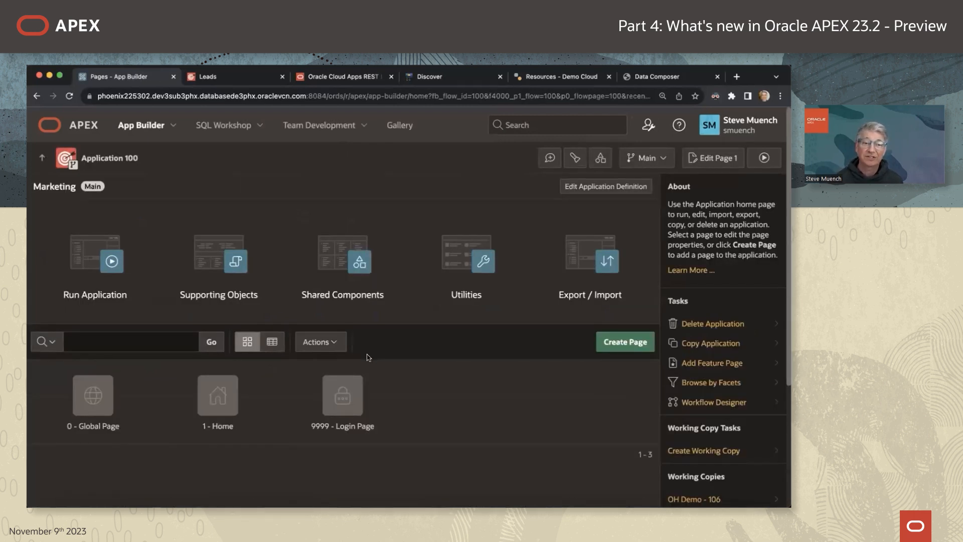
left_click(346, 267)
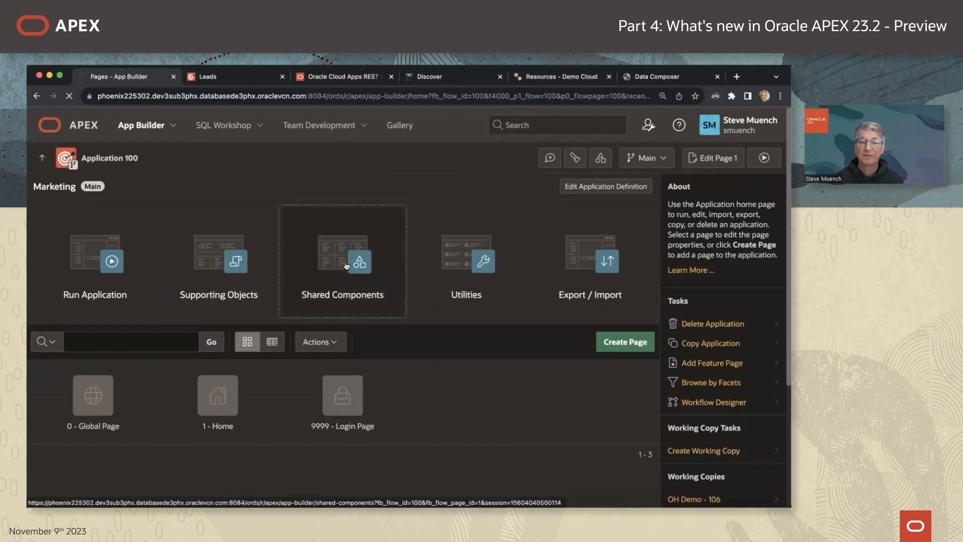
scroll(284, 345, "down", 3)
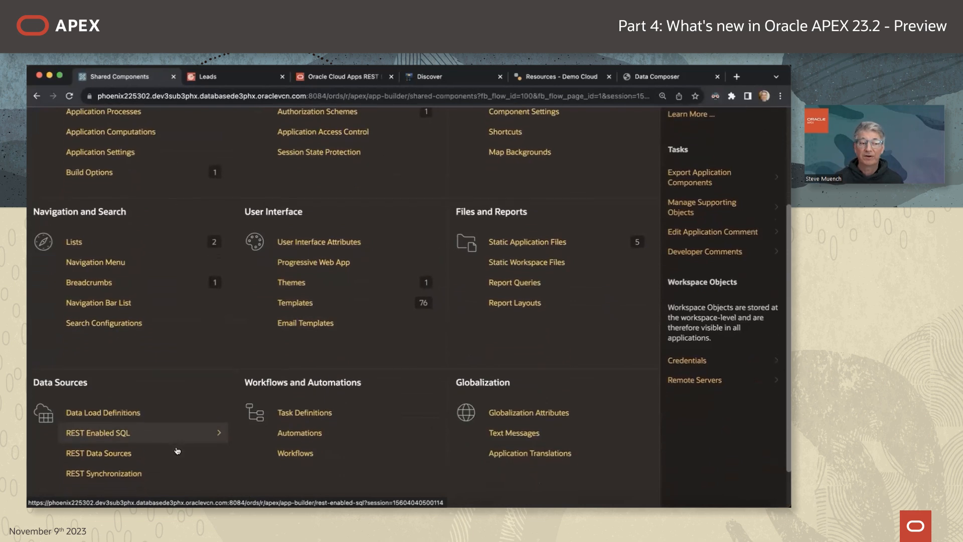
left_click(132, 453)
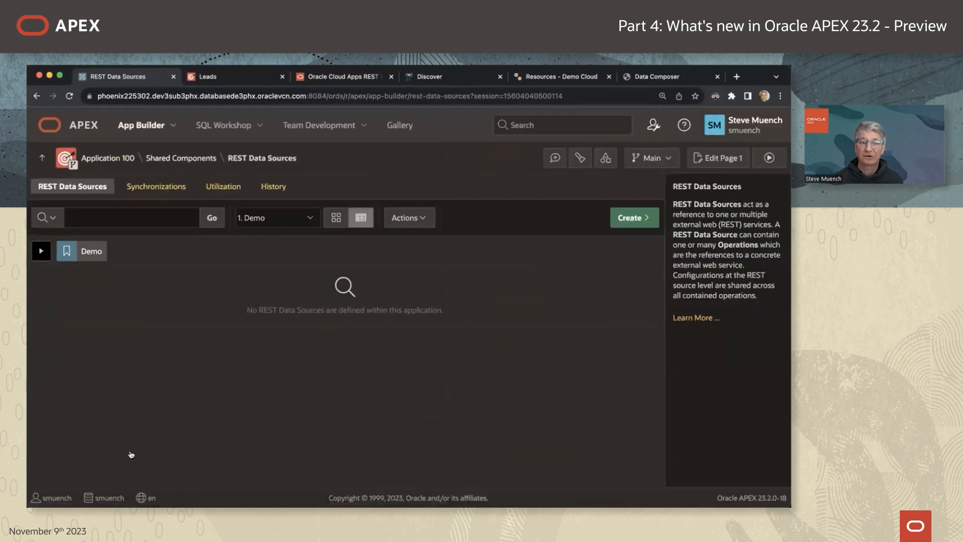
left_click(632, 218)
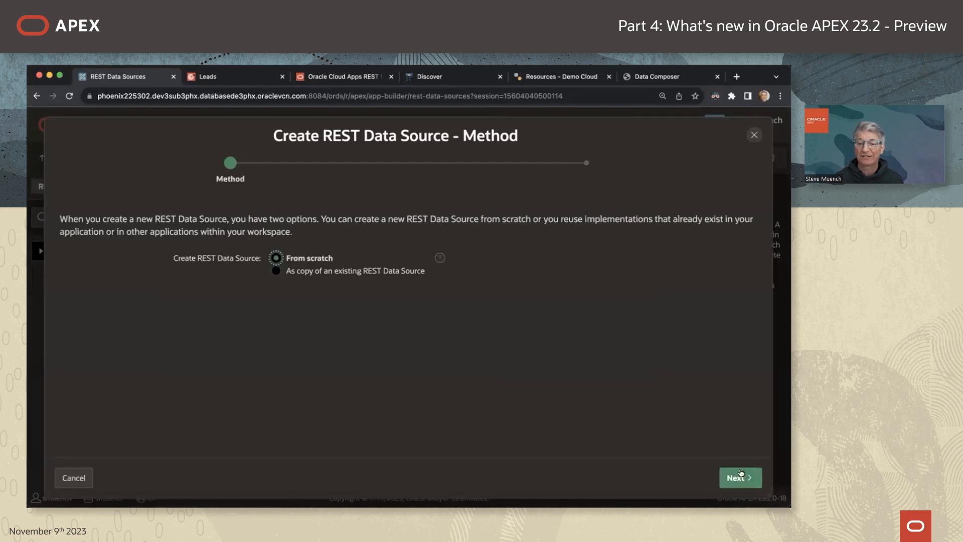
Define an Oracle Cloud Applications (SaaS) REST Service named Leads with the pasted Fusion leads endpoint URL.
left_click(740, 474)
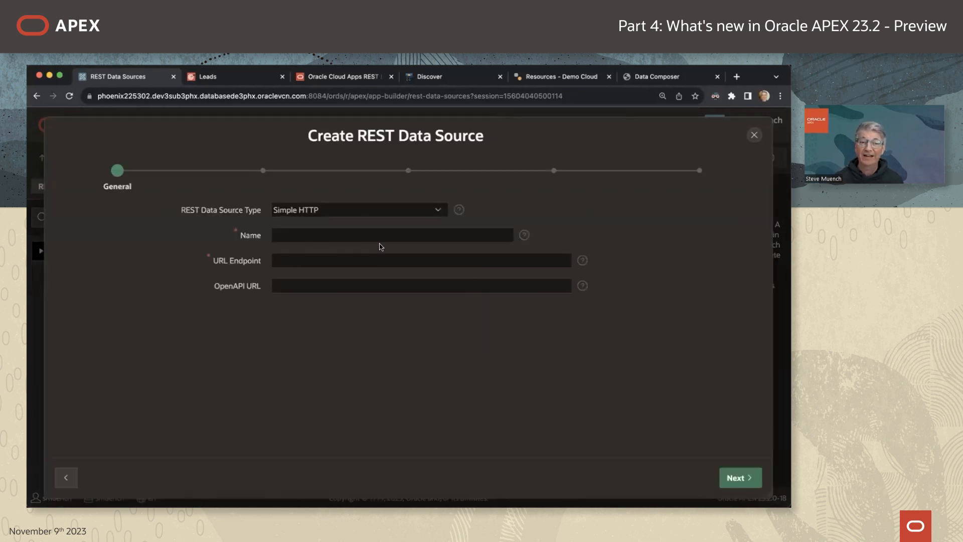
left_click(386, 211)
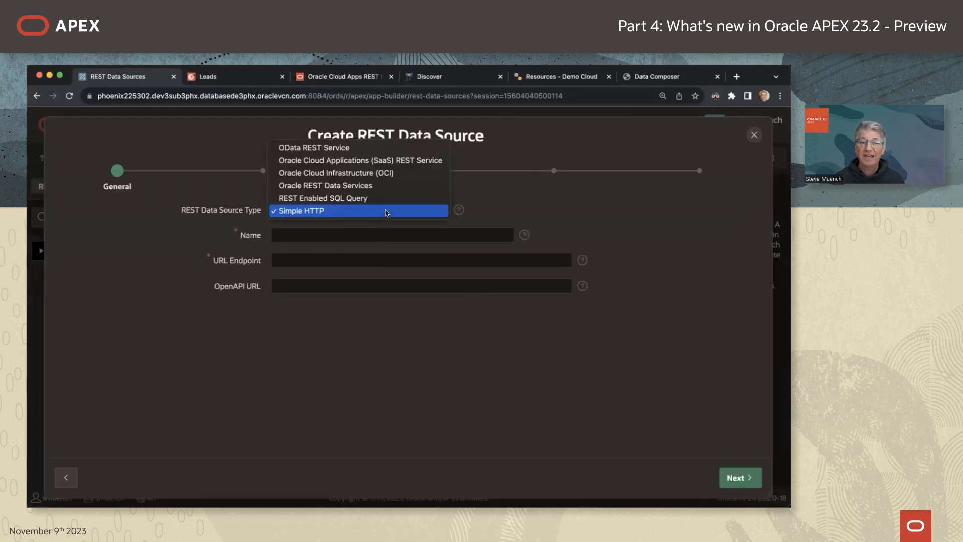
left_click(428, 161)
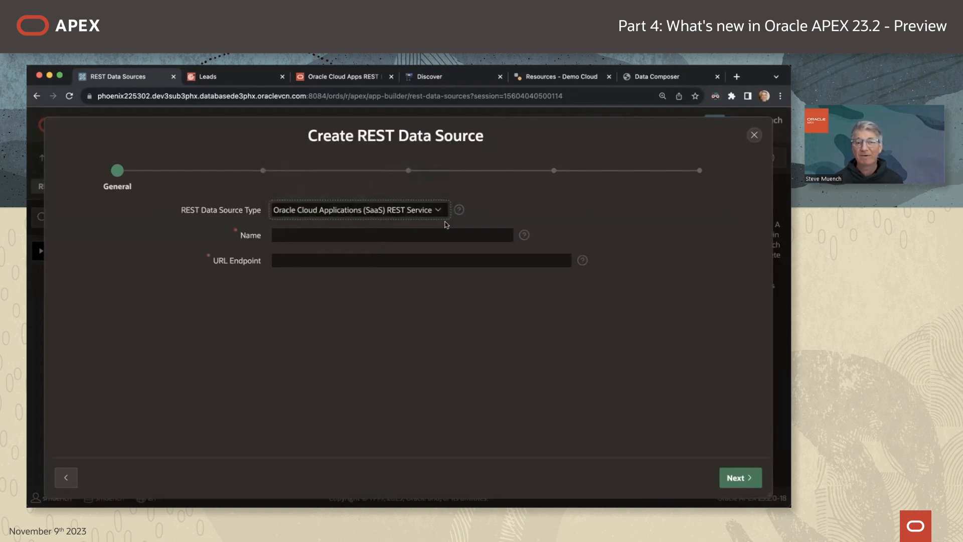
left_click(376, 236)
type("Leads")
left_click(329, 263)
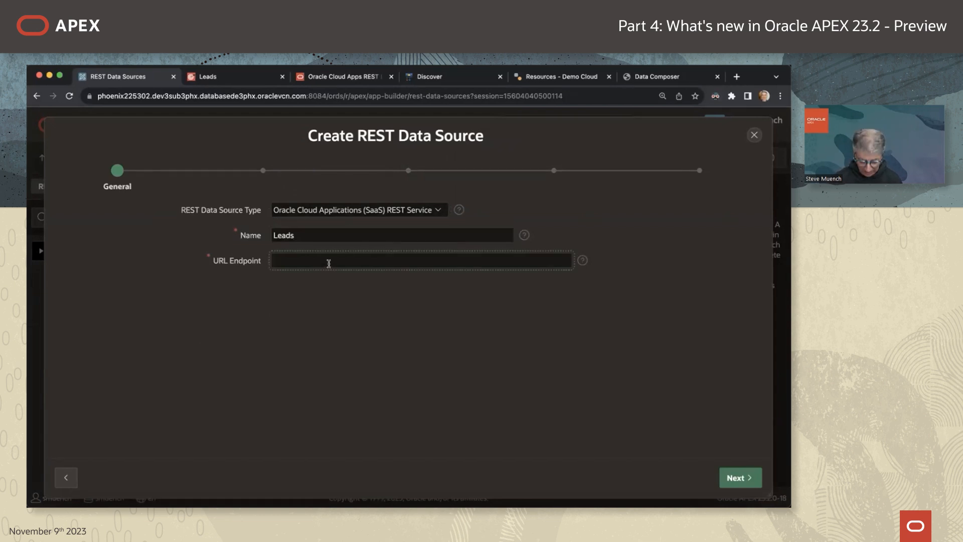
type("https://fa-etat-saasfademo1.ds-fa.oraclepdemos.com/crmRestApi/resources/11.13.18.05/leads")
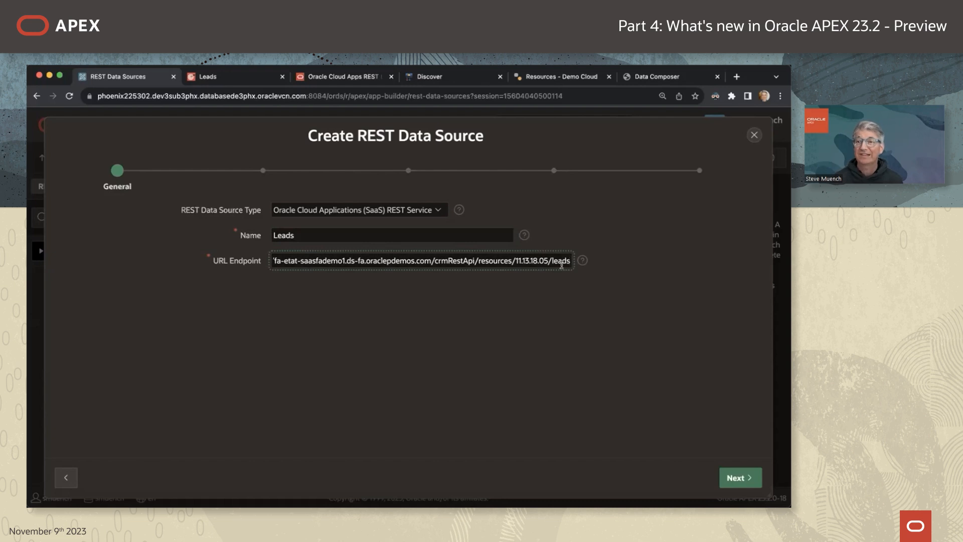
left_click(732, 477)
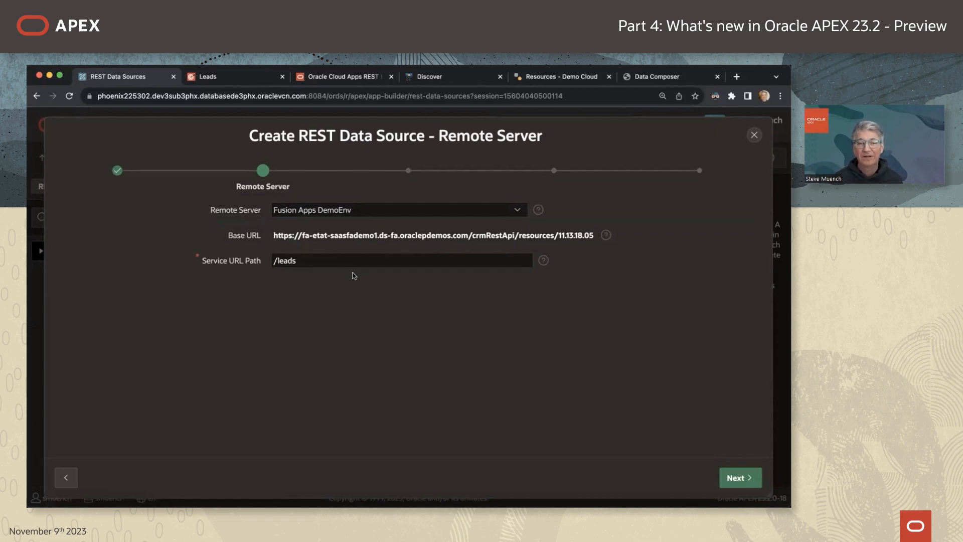
Use the Fusion Apps Demo credentials, discover the endpoint, and create the Leads data source.
left_click(733, 477)
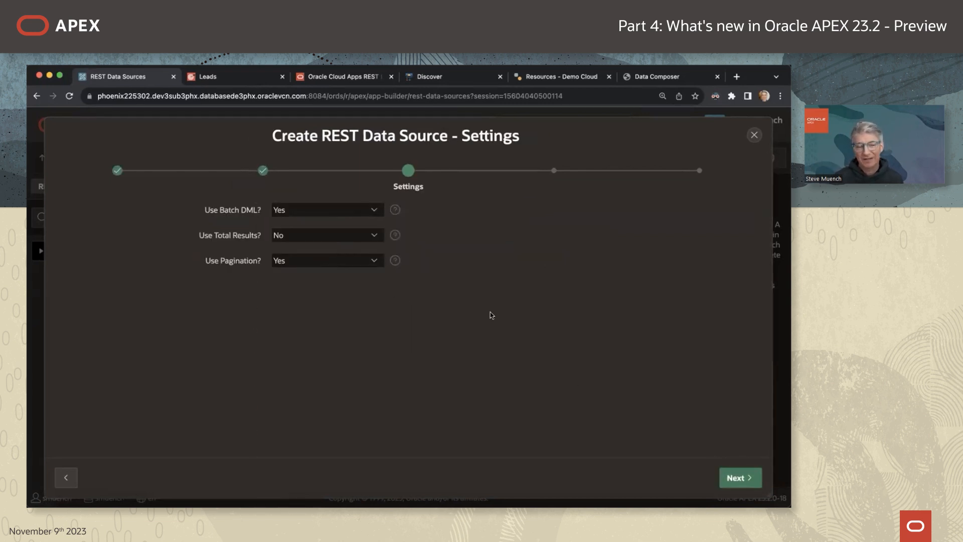
left_click(736, 477)
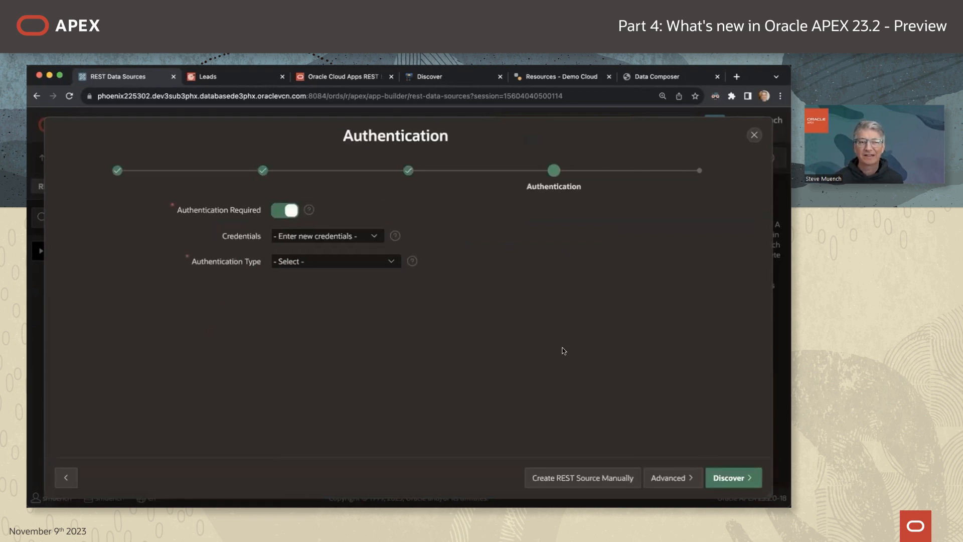
left_click(365, 239)
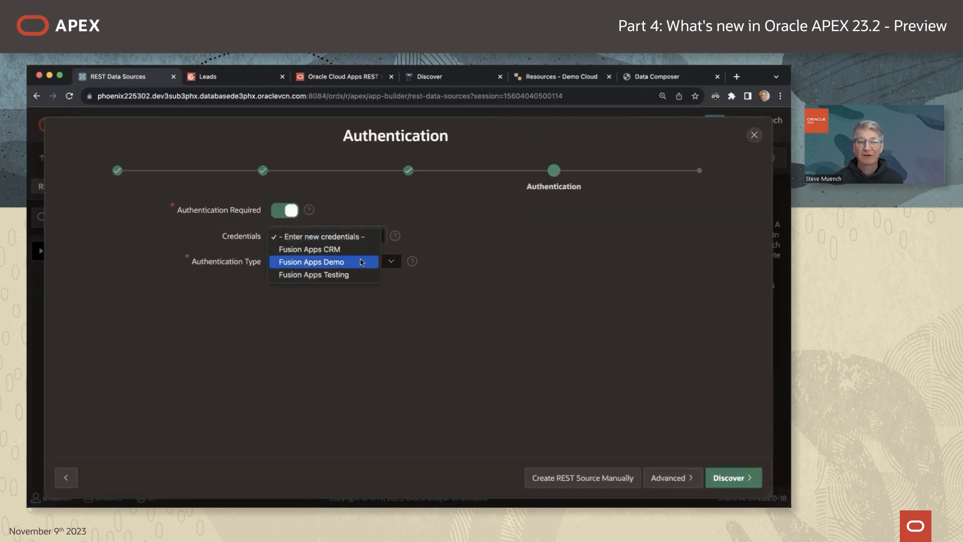
left_click(361, 262)
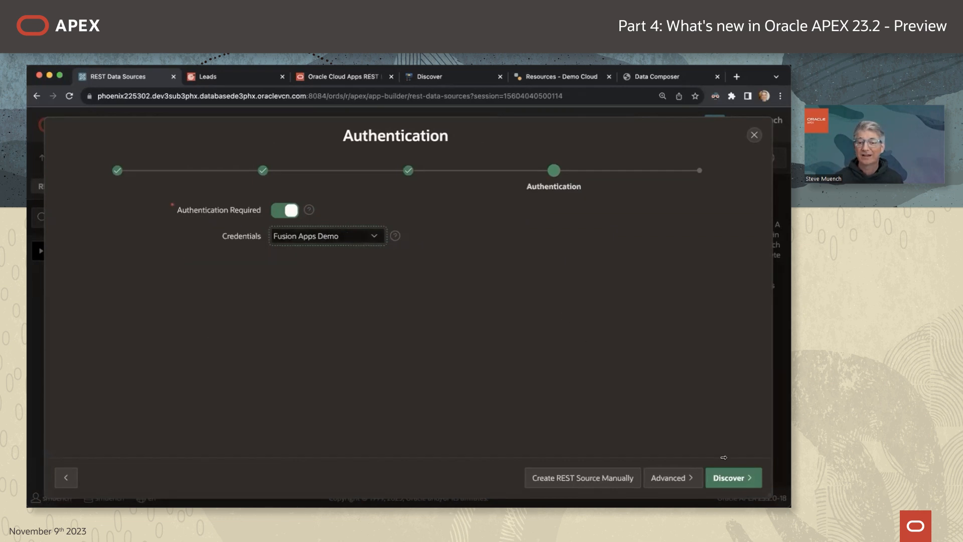
left_click(733, 477)
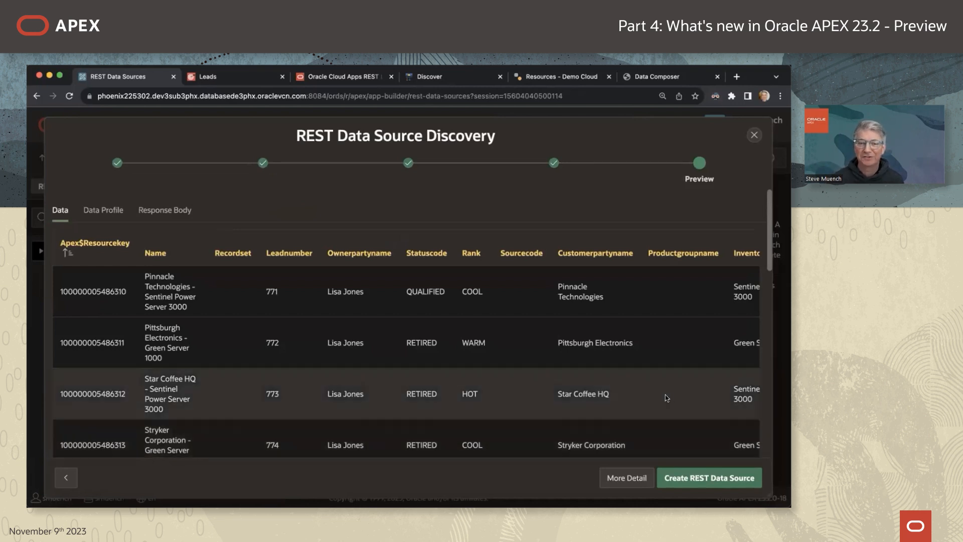
left_click(732, 478)
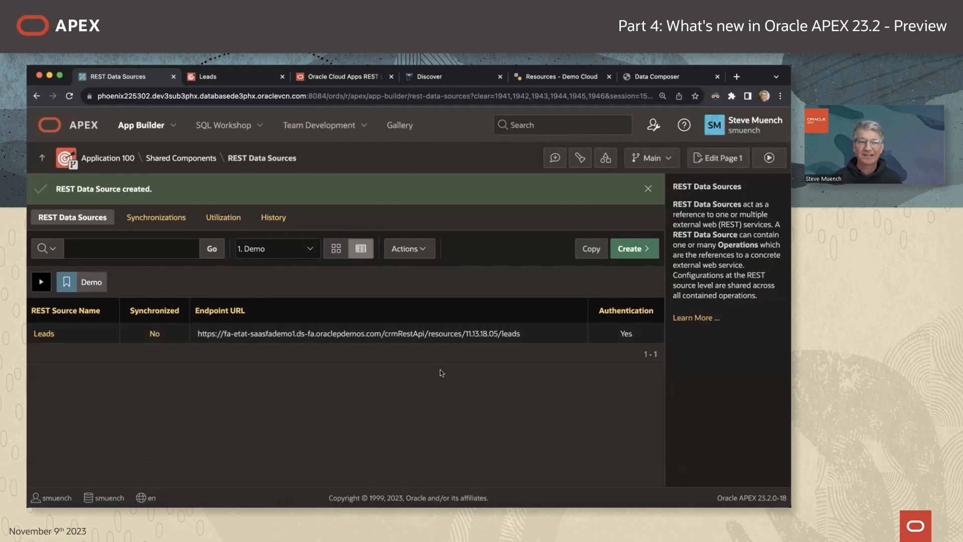
left_click(131, 163)
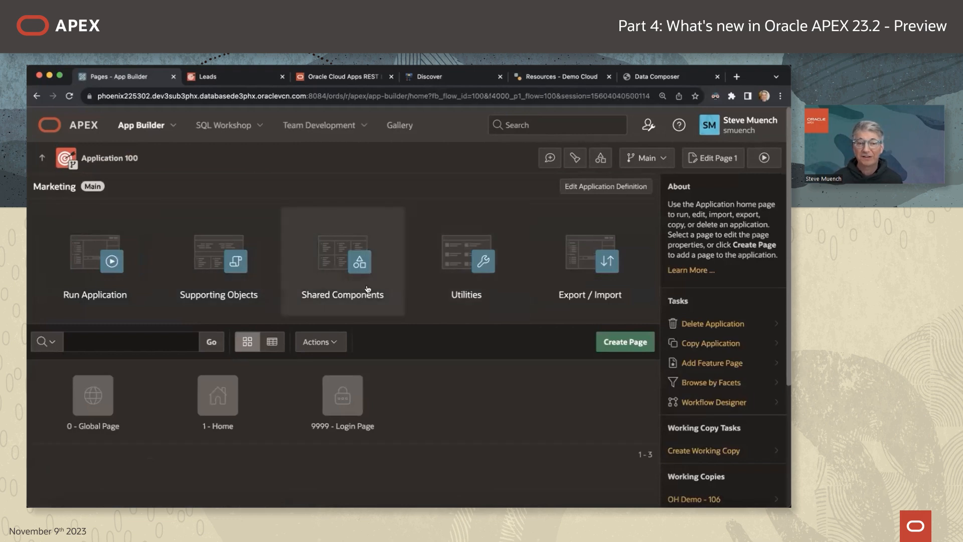
Start a new interactive report page named Leads with a form page named Lead.
left_click(607, 343)
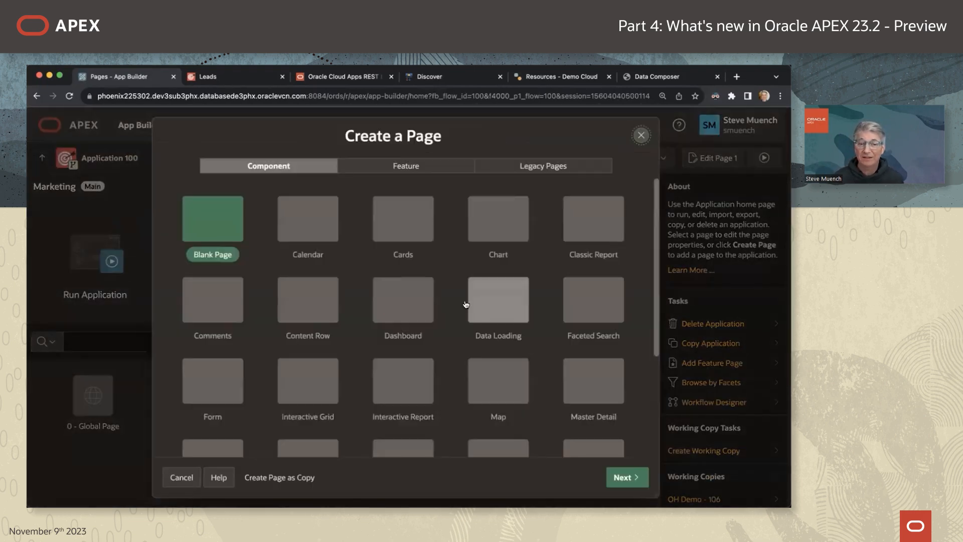
scroll(429, 334, "down", 2)
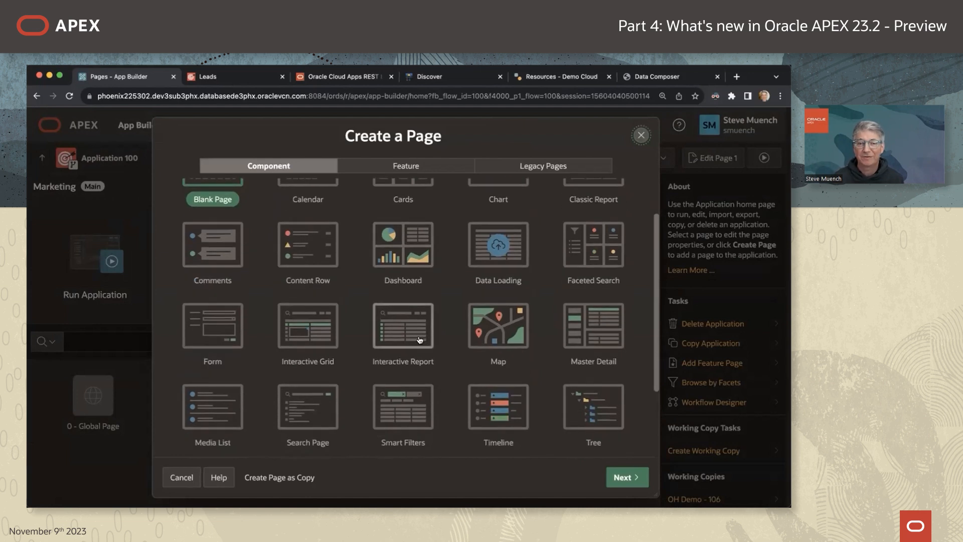
left_click(415, 331)
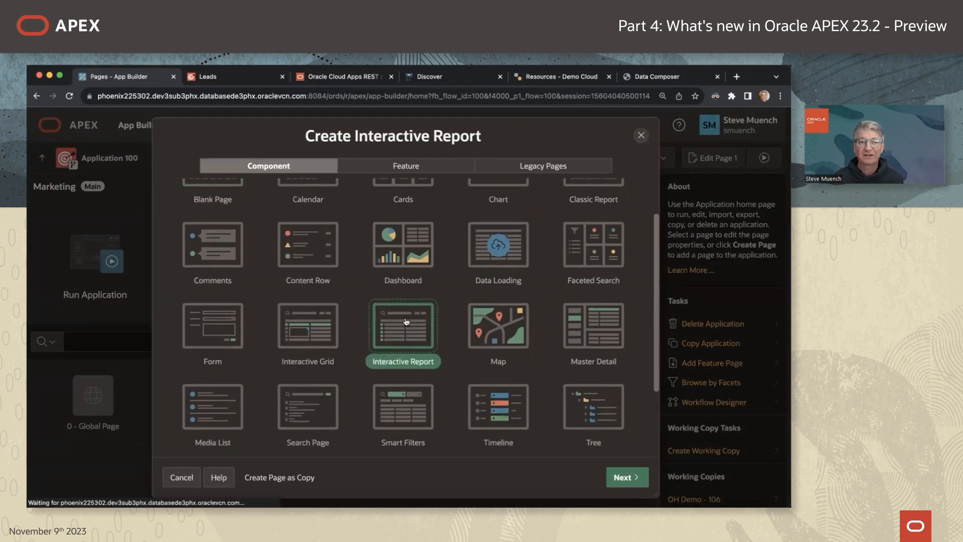
left_click(366, 232)
type("Leads")
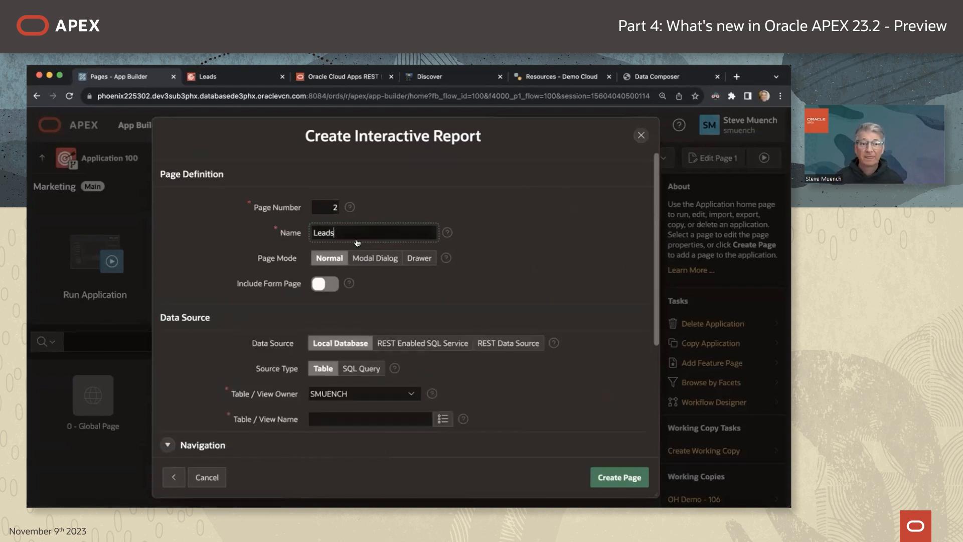
left_click(326, 290)
left_click(352, 336)
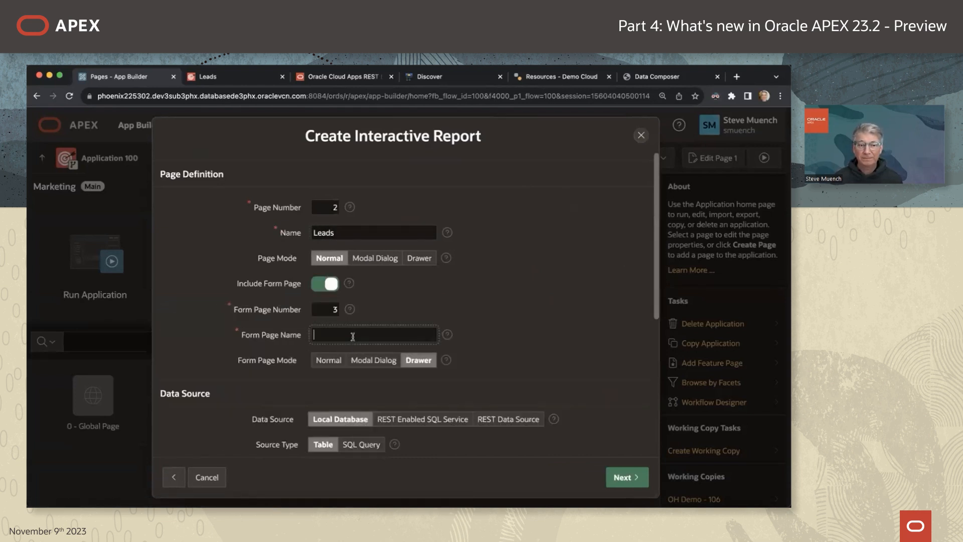
type("Lead")
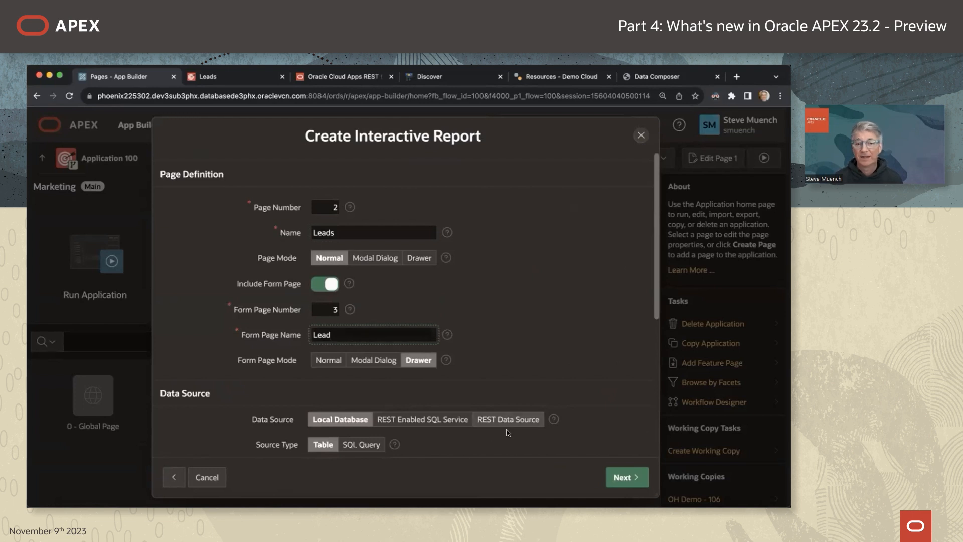
Base the pages on the Leads REST Data Source with APEX$RESOURCEKEY as primary key, and create them.
left_click(478, 425)
left_click(360, 445)
left_click(323, 456)
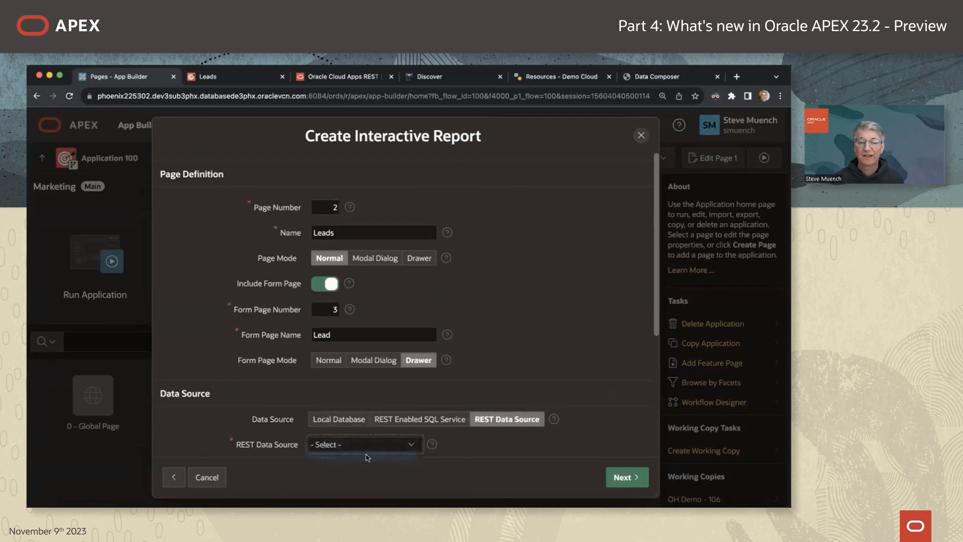
left_click(636, 474)
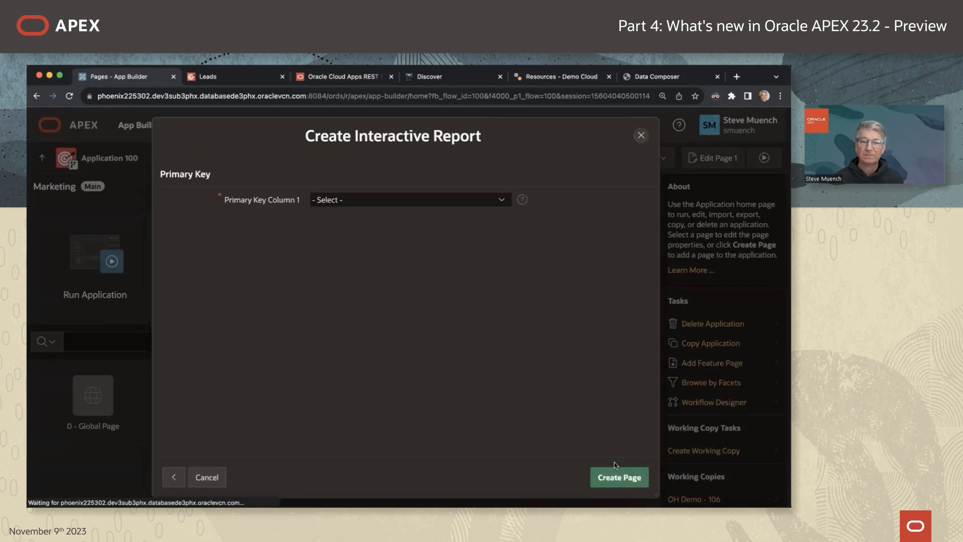
left_click(452, 200)
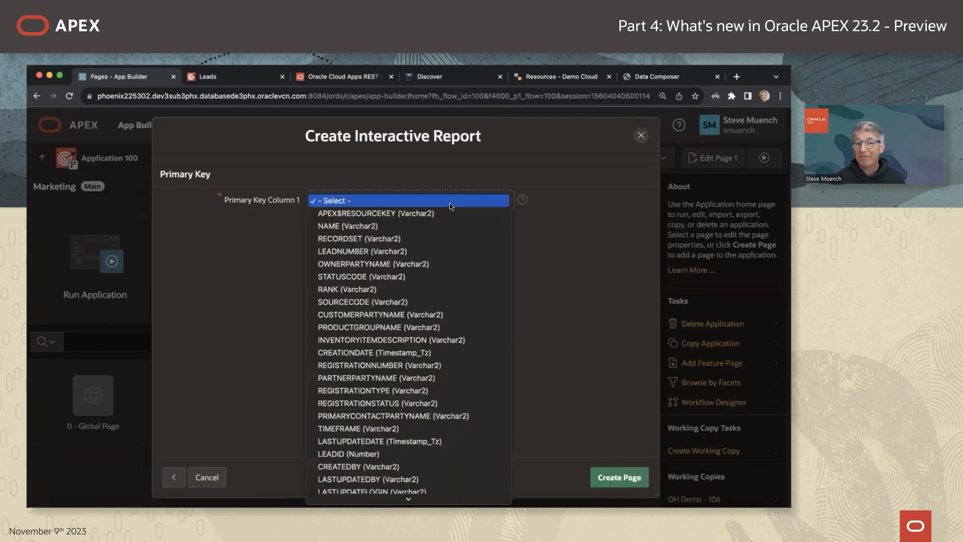
left_click(453, 214)
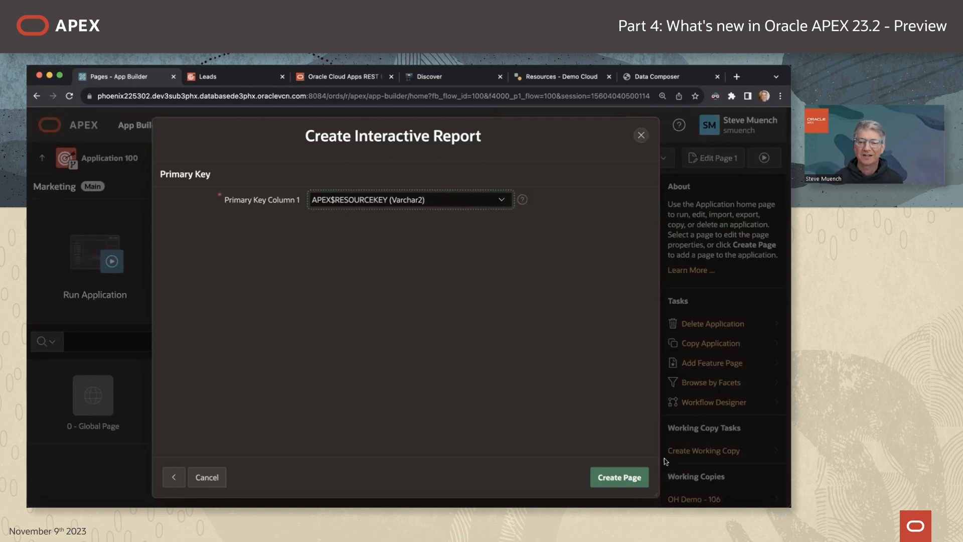
left_click(627, 478)
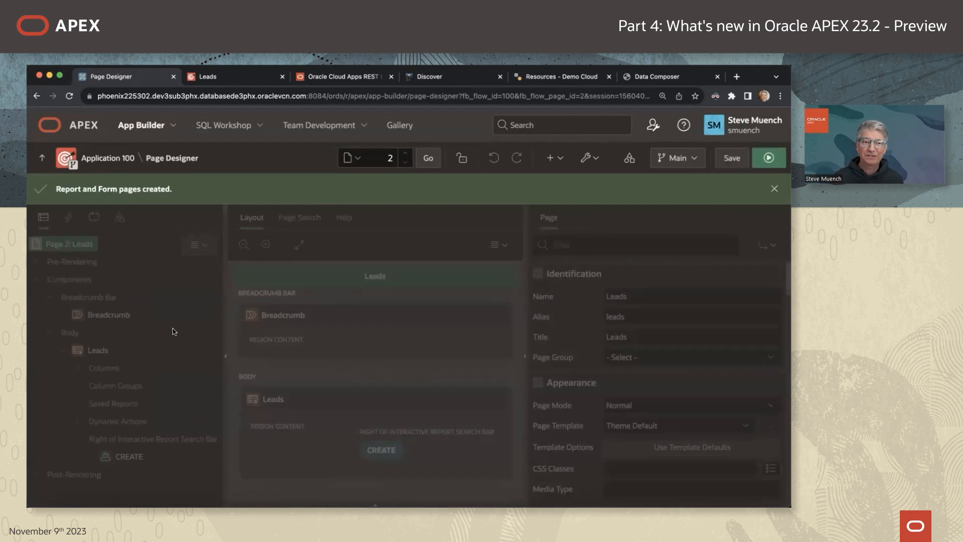
Expand the Leads report's columns and inspect the STATUSCODE column's properties.
left_click(78, 368)
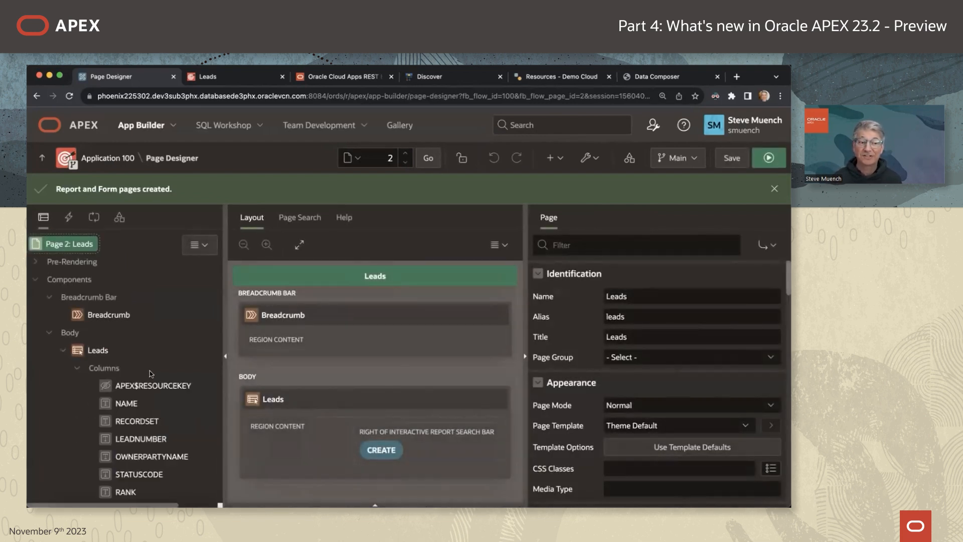
scroll(152, 374, "down", 3)
scroll(158, 342, "down", 10)
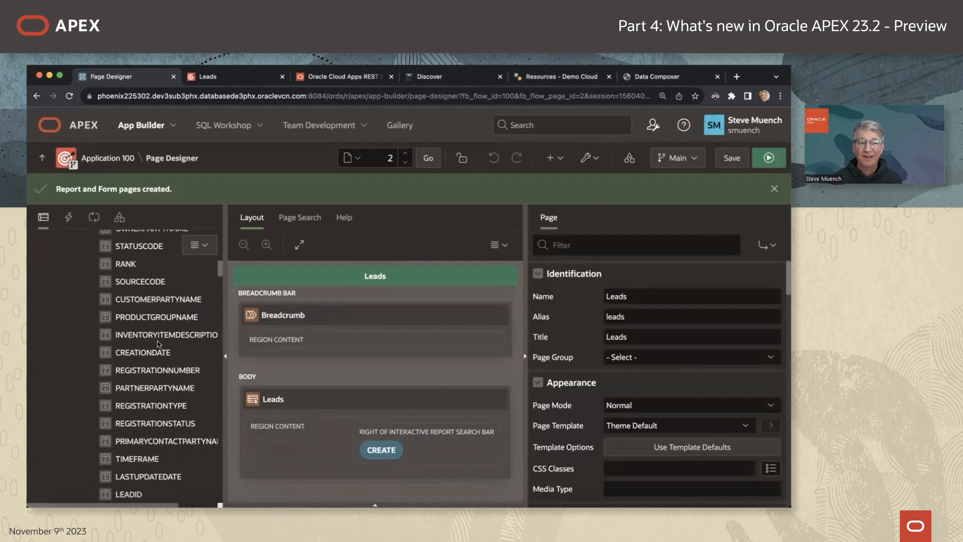
scroll(158, 345, "down", 2)
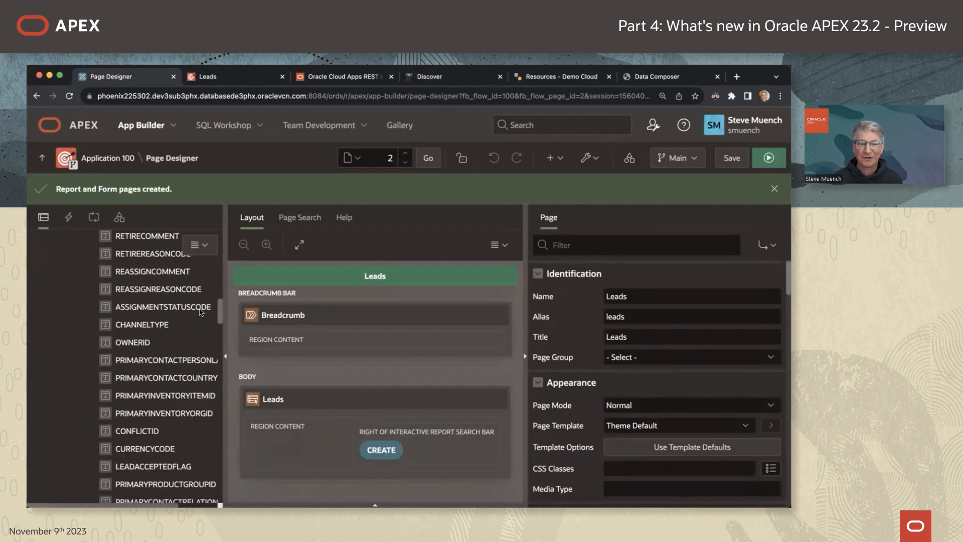
scroll(217, 341, "down", 5)
scroll(217, 341, "down", 6)
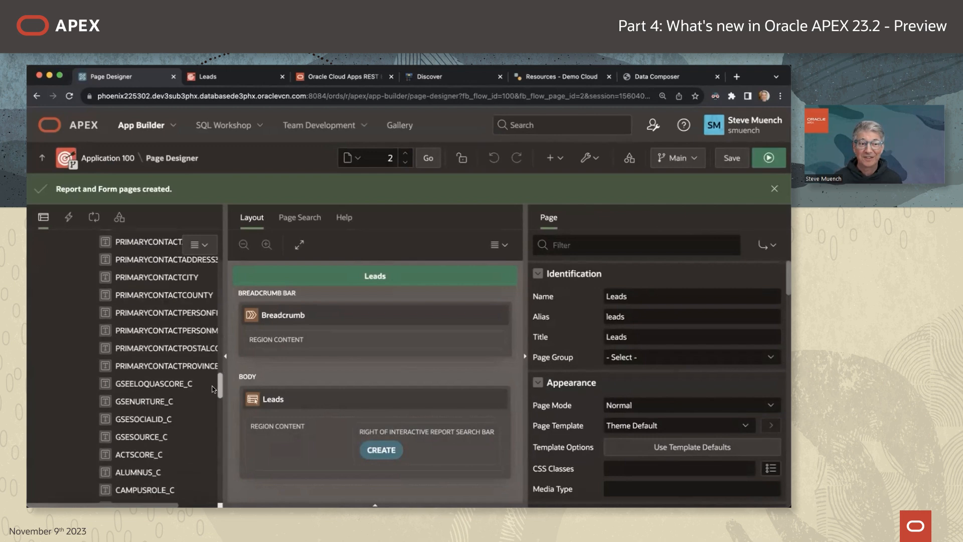
left_click_drag(222, 358, 230, 257)
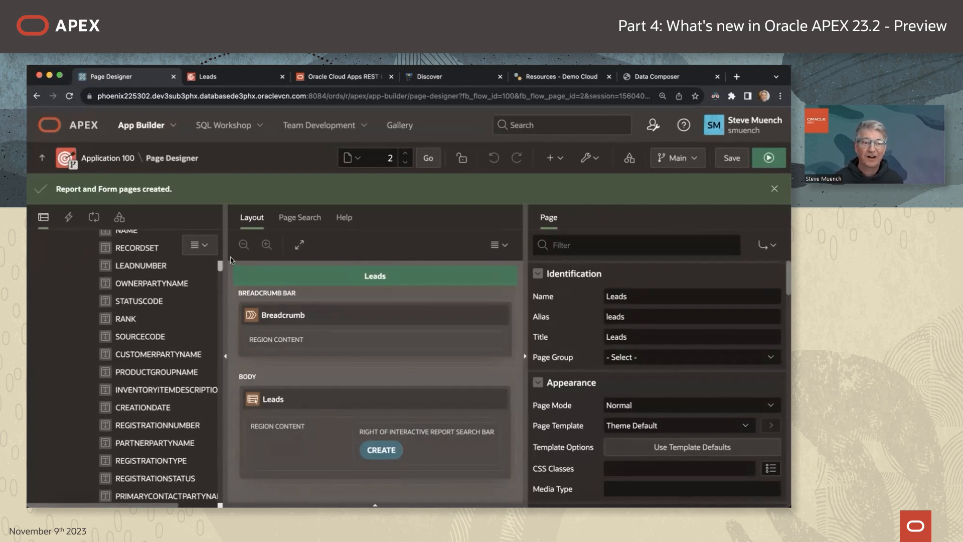
left_click(135, 301)
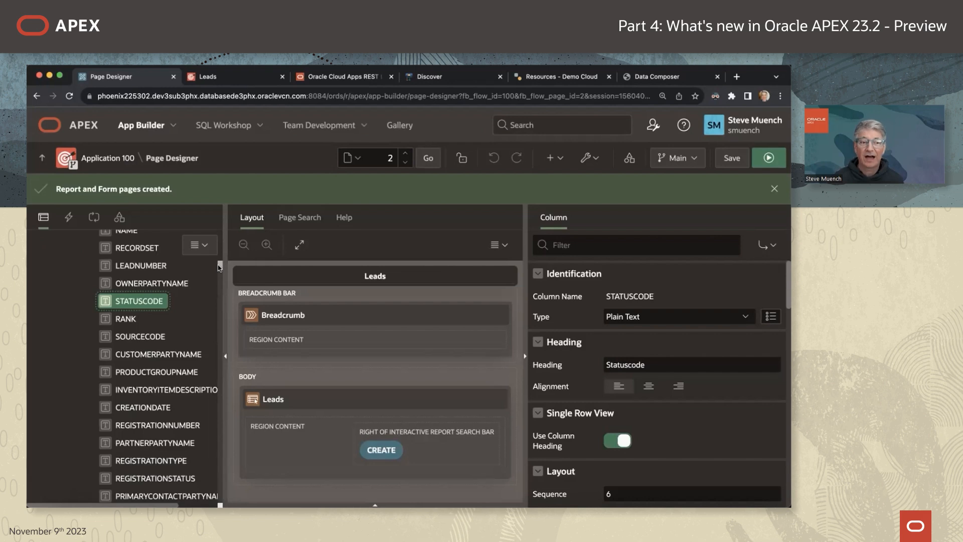
Delete report columns SOURCECODE through ADMITPERIOD_C and save page 2.
left_click_drag(219, 268, 225, 497)
key("Up")
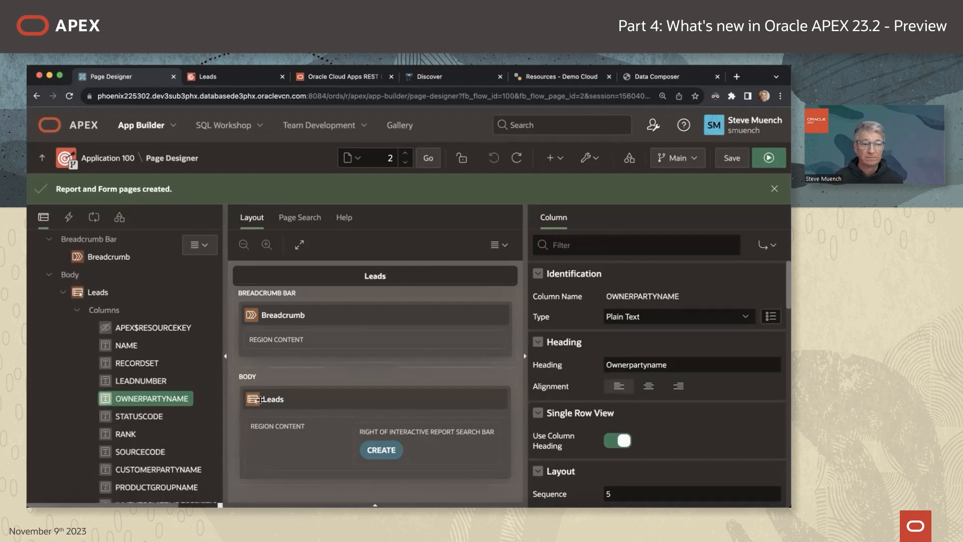
left_click(159, 452)
scroll(208, 276, "down", 10)
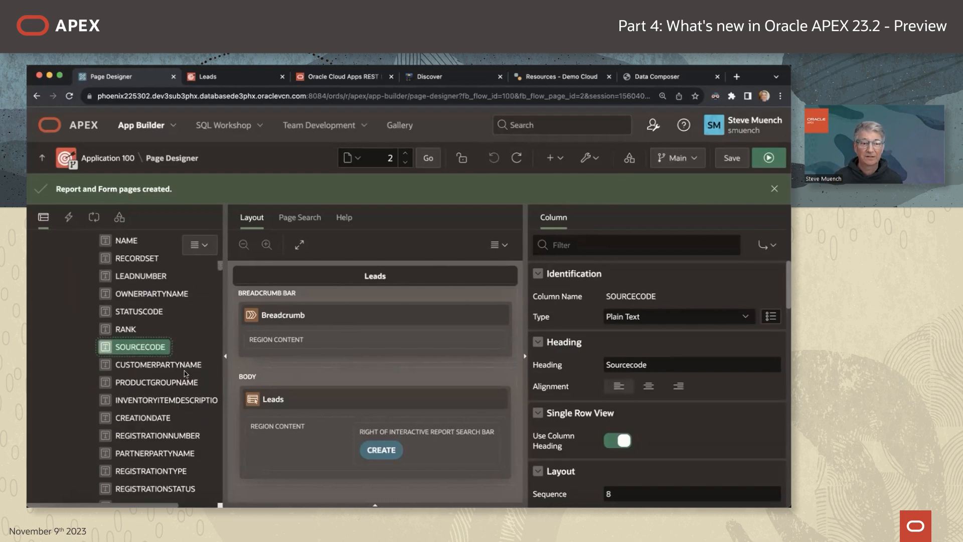
scroll(222, 294, "down", 15)
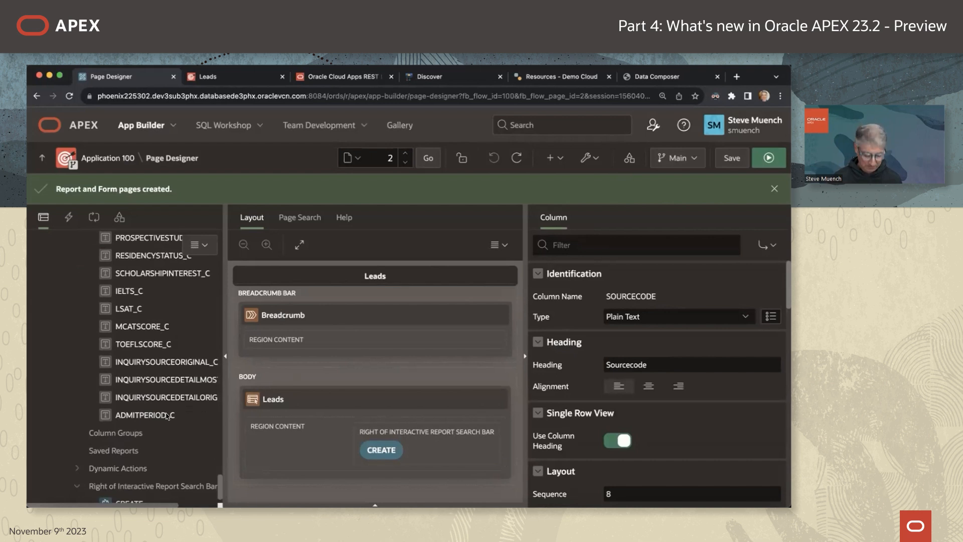
left_click(167, 414, "shift")
right_click(167, 414)
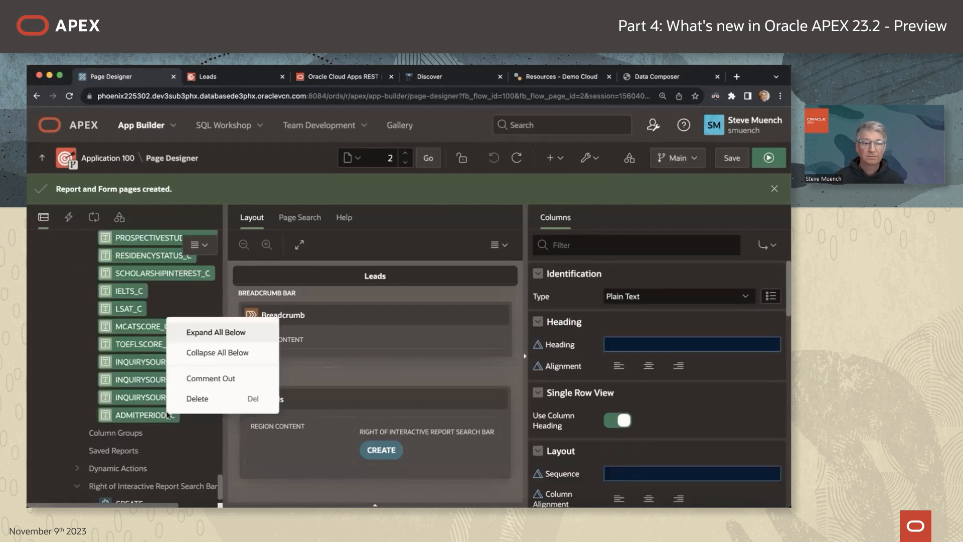
left_click(196, 398)
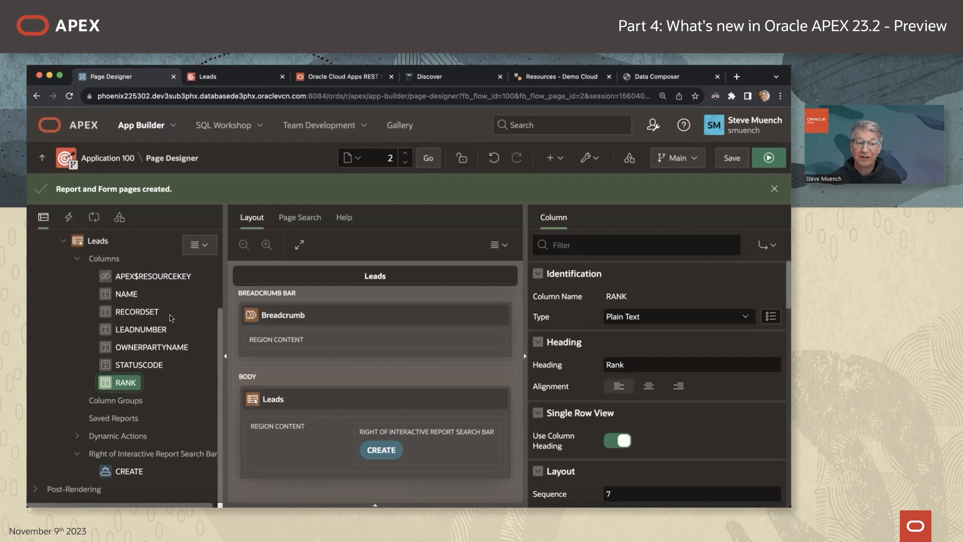
left_click(730, 159)
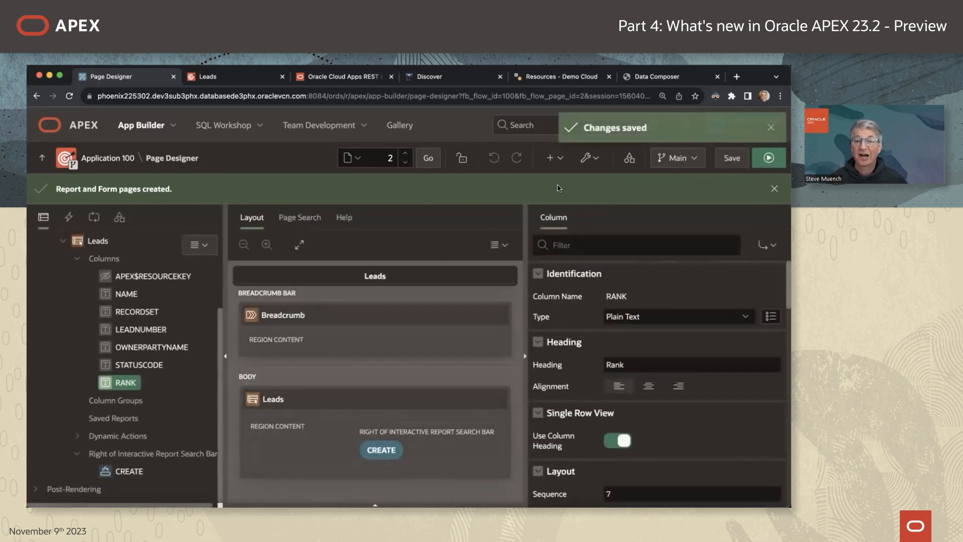
left_click(404, 155)
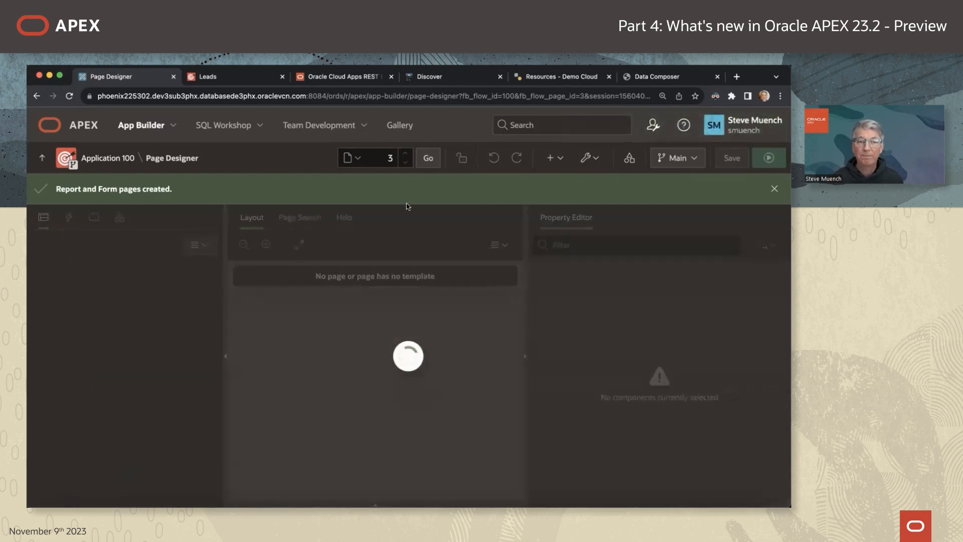
Comment out the Lead form items P3_PRODUCTGROUPNAME through P3_ADMITPERIOD_C in page 3's Rendering tree.
scroll(140, 445, "down", 4)
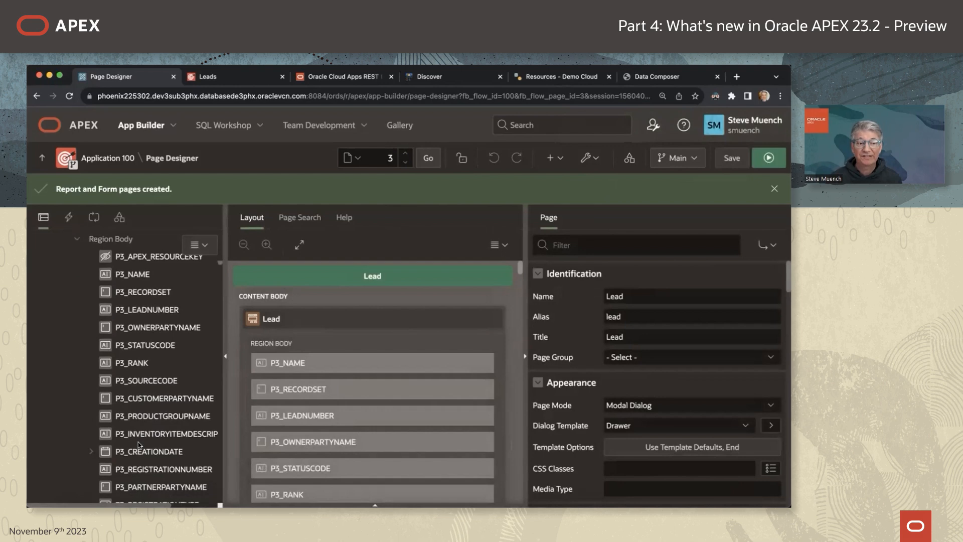
left_click(150, 417)
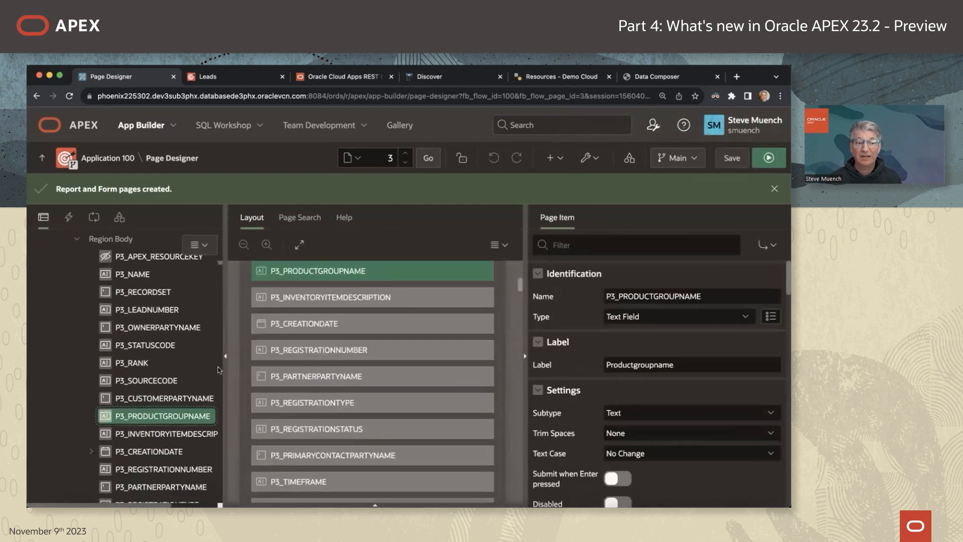
scroll(161, 452, "down", 10)
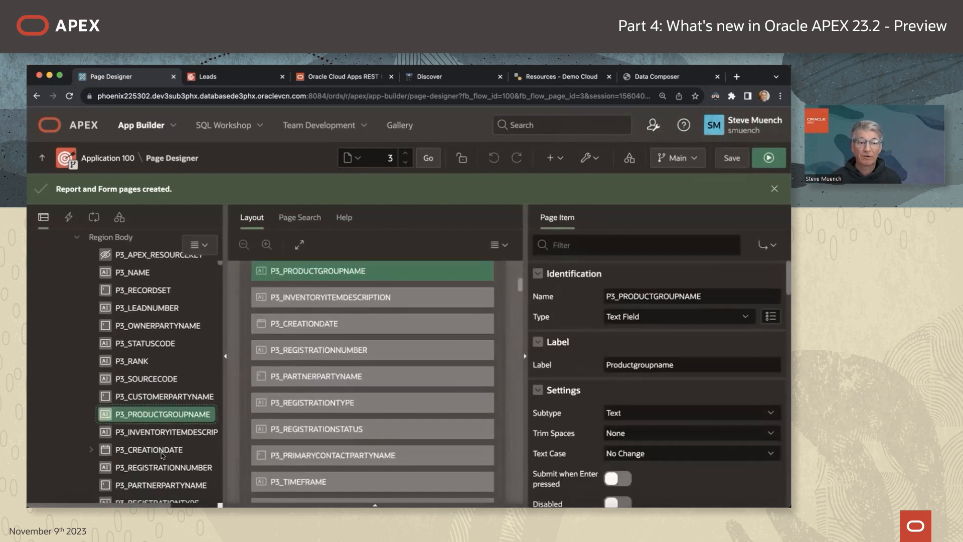
scroll(161, 454, "down", 10)
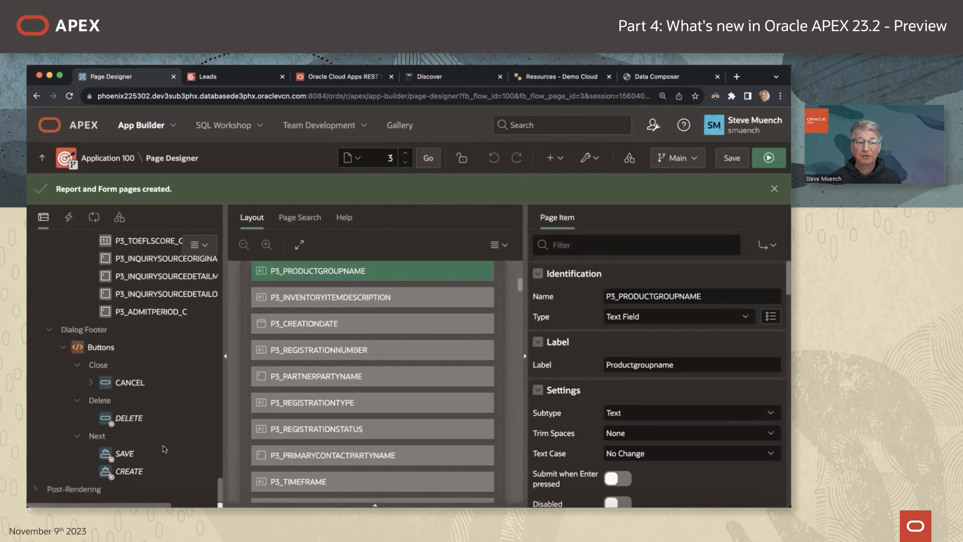
scroll(163, 445, "up", 3)
left_click(160, 417, "shift")
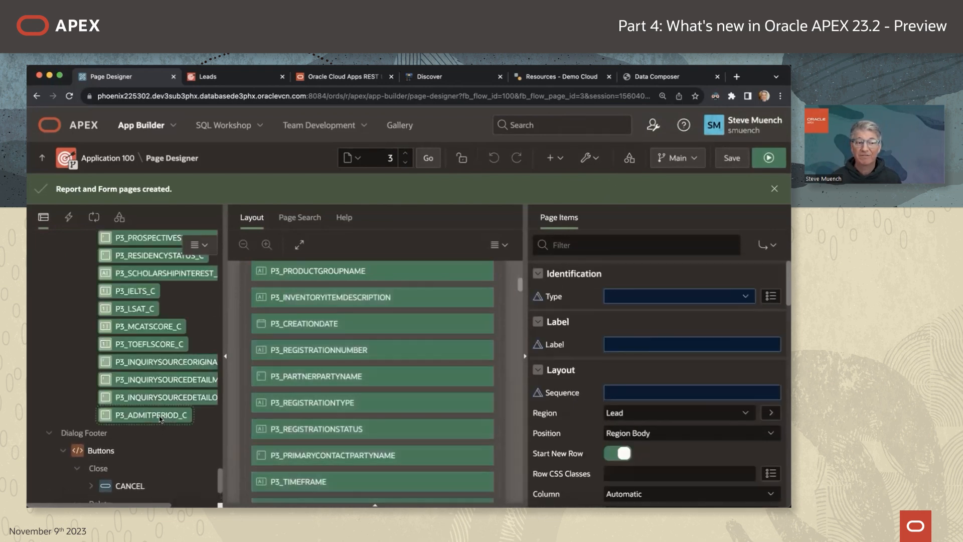
right_click(142, 363)
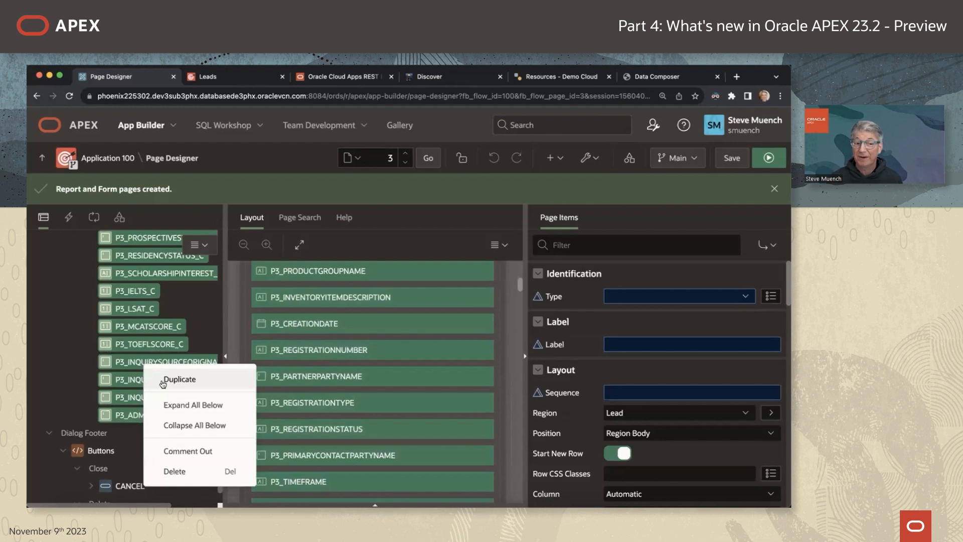
left_click(229, 455)
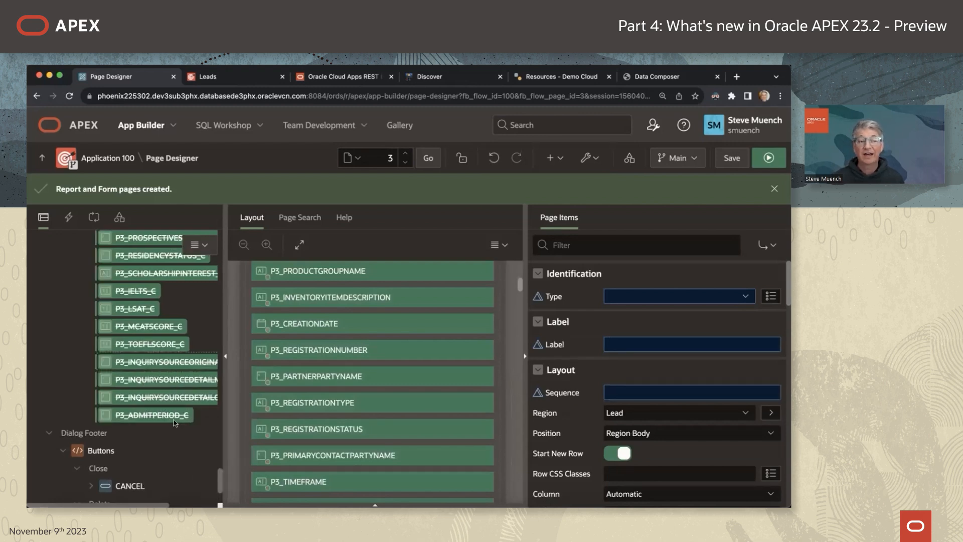
scroll(168, 397, "up", 10)
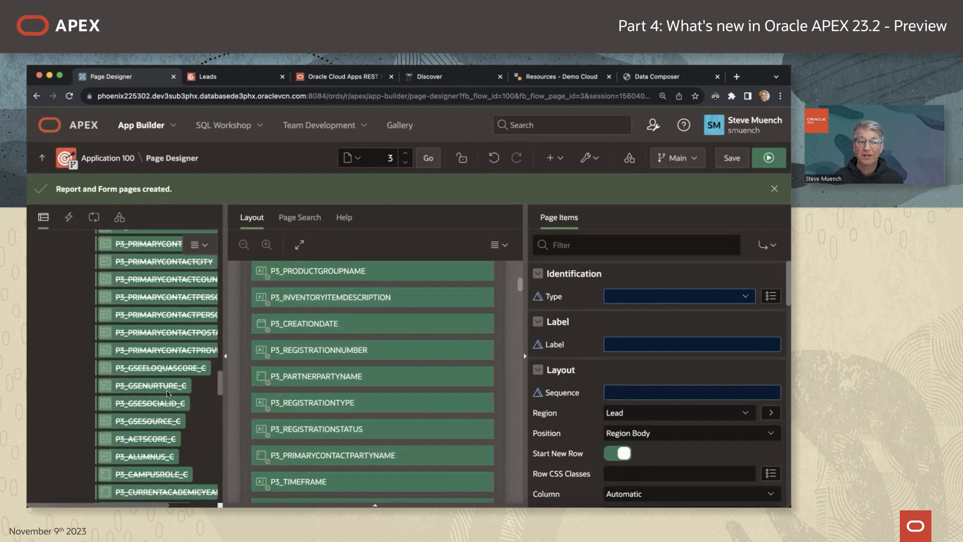
scroll(168, 395, "up", 10)
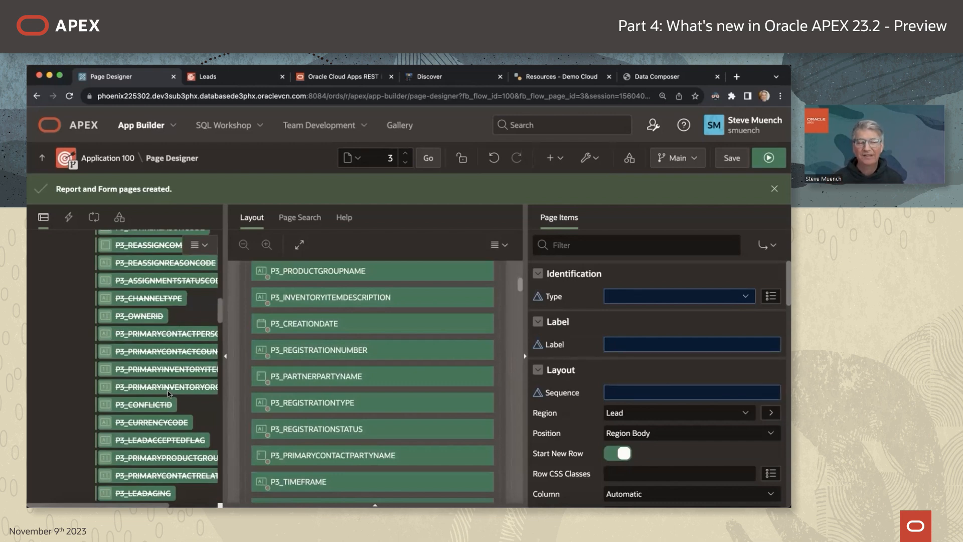
scroll(169, 373, "up", 10)
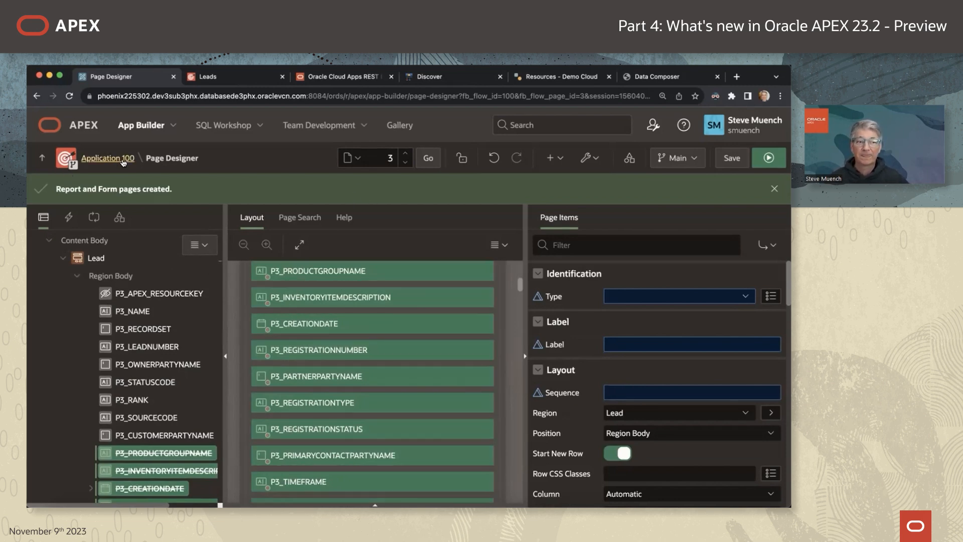
Return to the Application 100 home page and run the Marketing application.
left_click(84, 158)
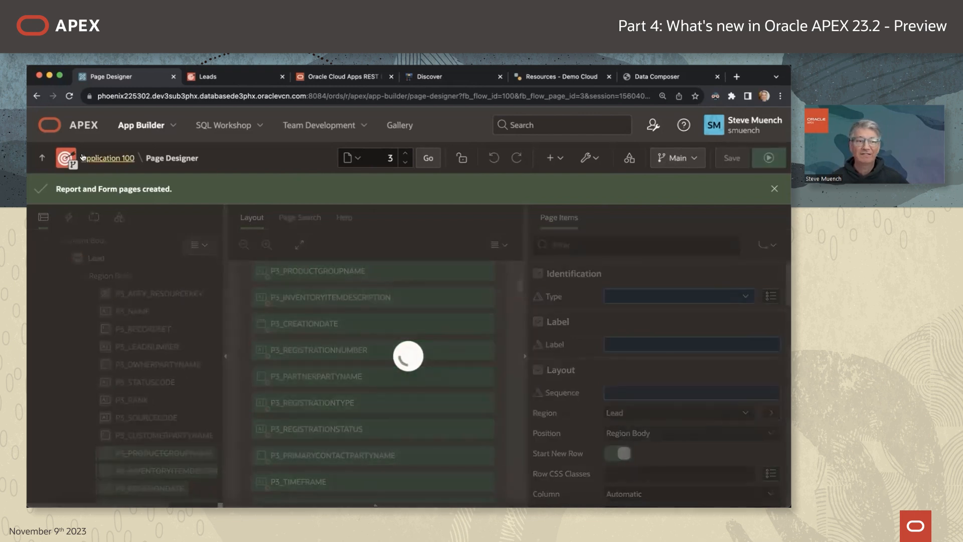
left_click(109, 158)
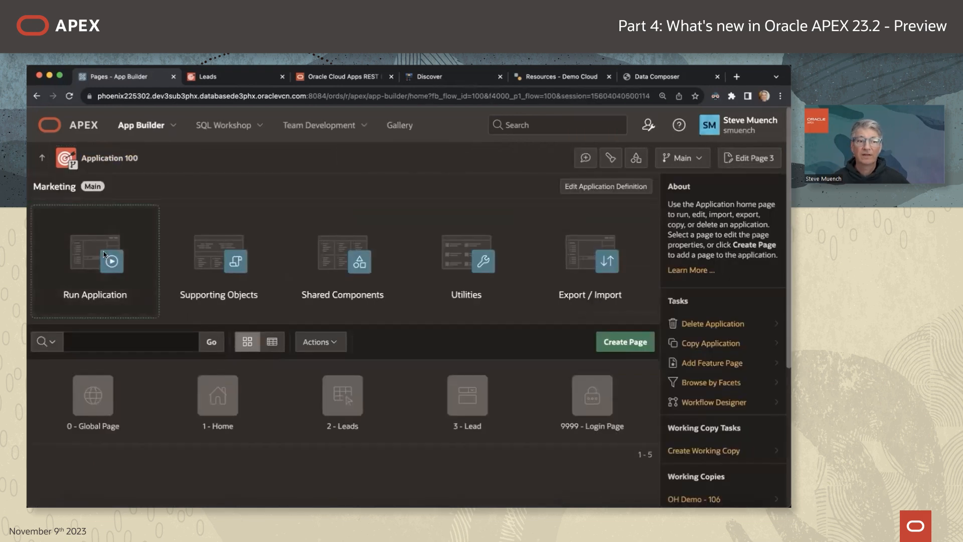
left_click(104, 255)
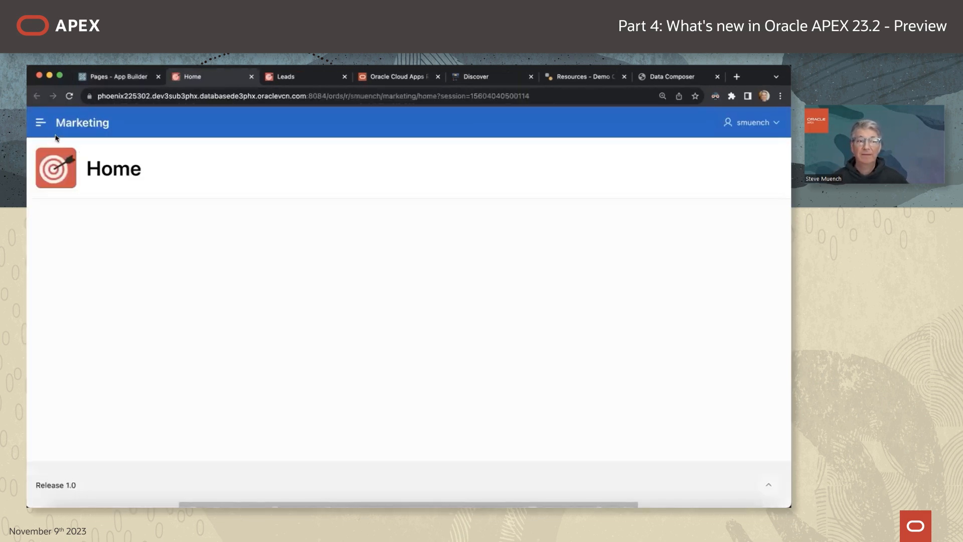
In the running app, change the Pinnacle Technologies lead's status to UNQUALIFIED and apply the change.
left_click(40, 122)
left_click(66, 180)
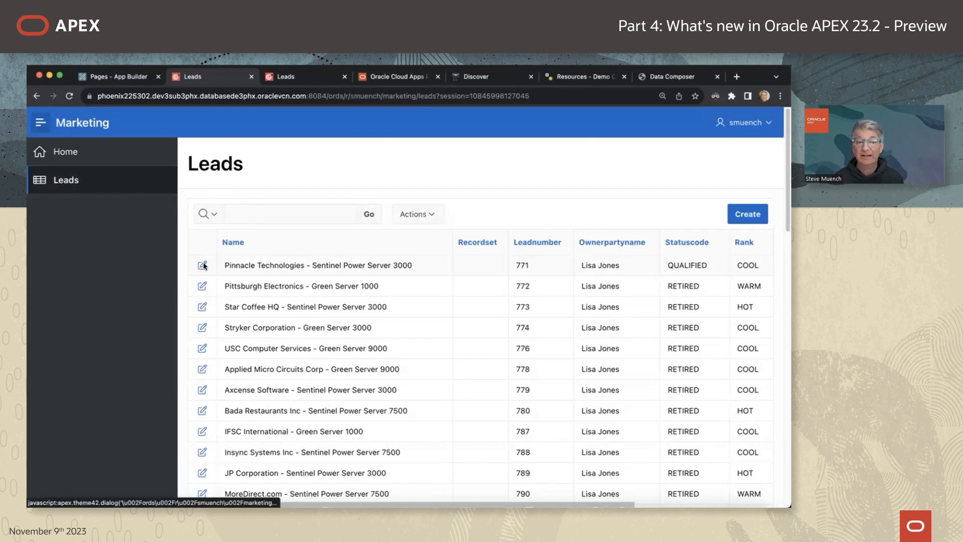
left_click(208, 266)
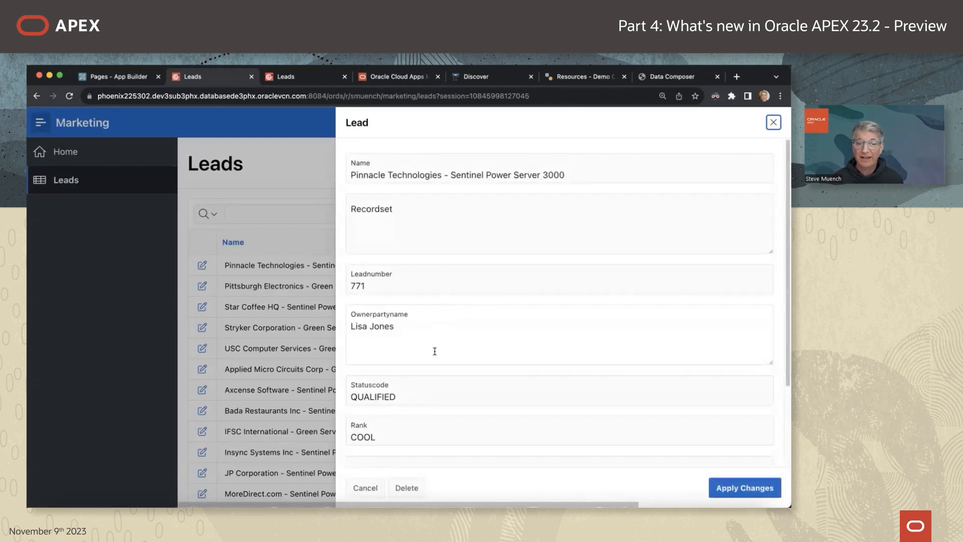
left_click(353, 398)
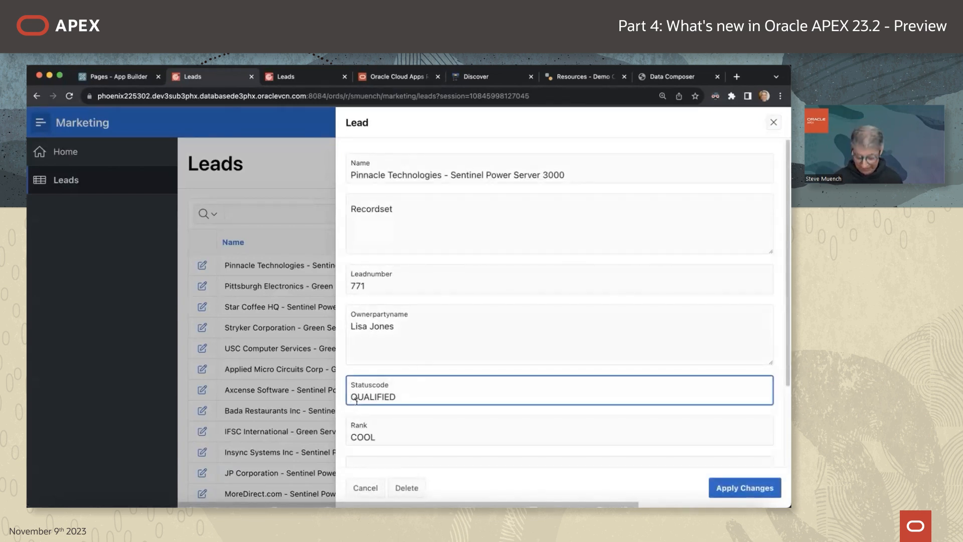
type("UN")
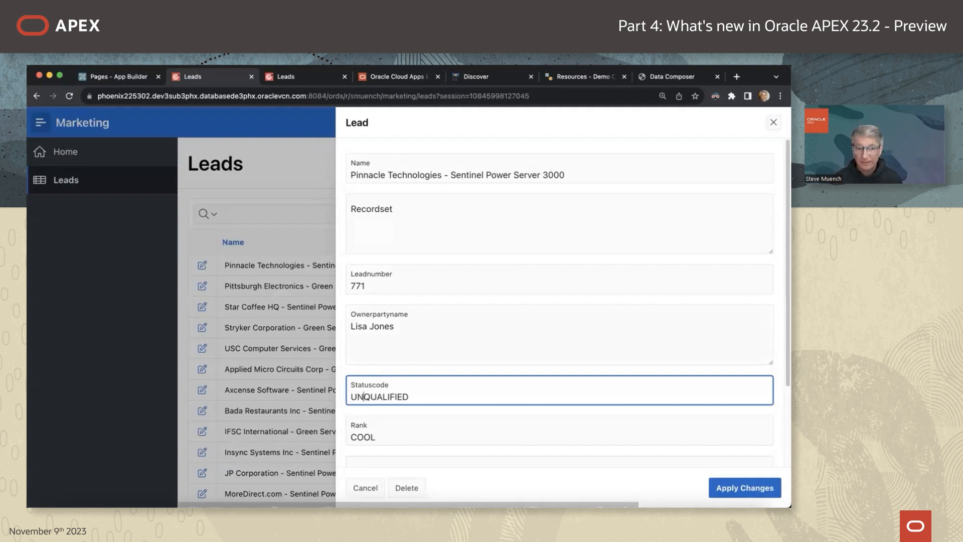
left_click(755, 486)
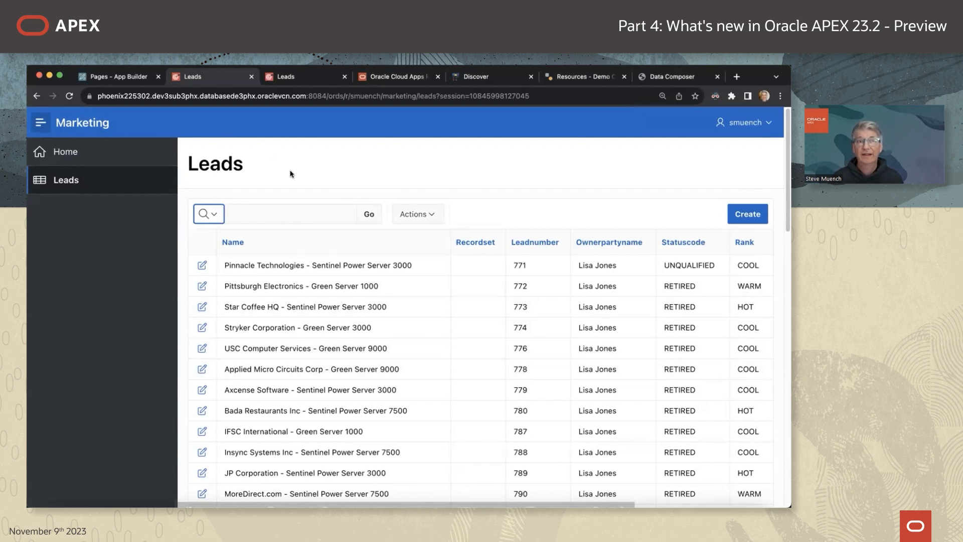
left_click(134, 78)
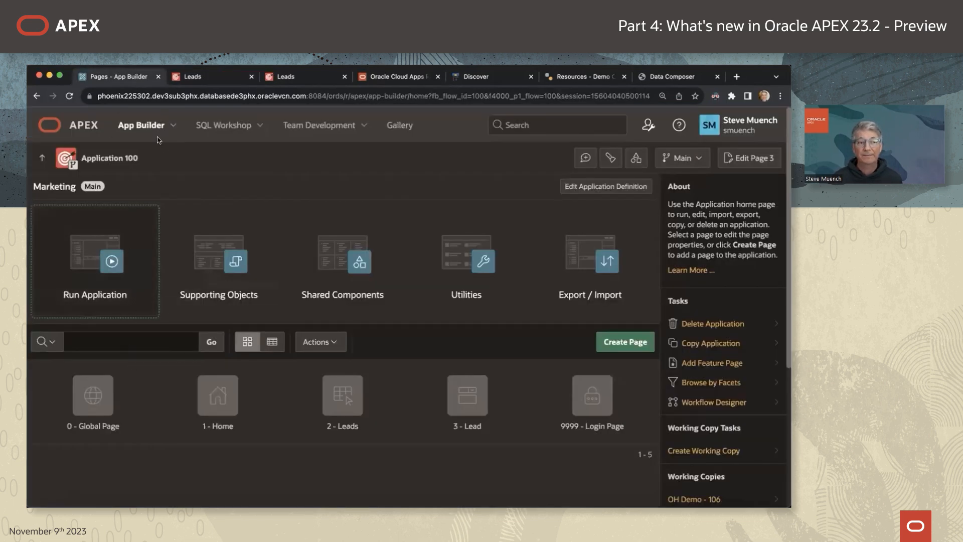
Show the workspace's application list, then bring up the Data Source Explorer's REST Data Sources page.
left_click(141, 125)
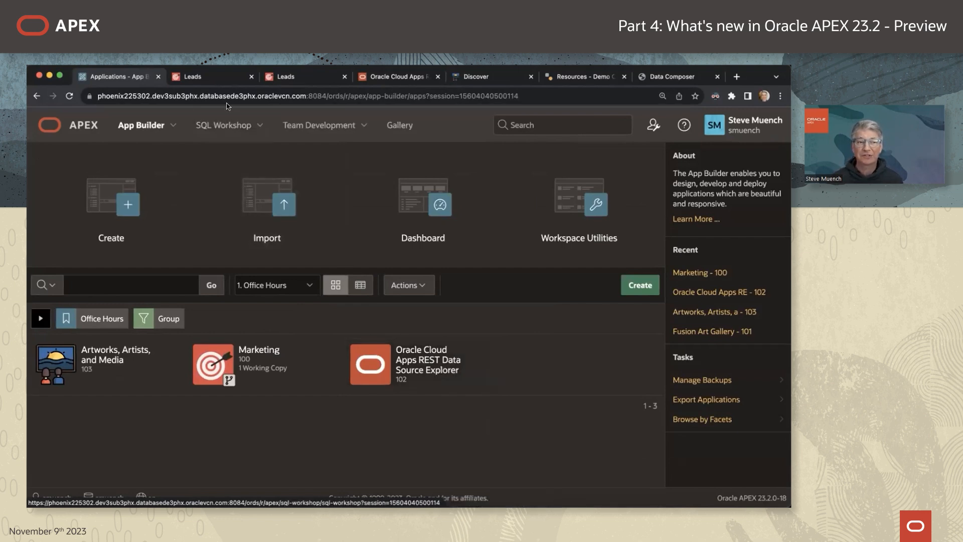
left_click(397, 77)
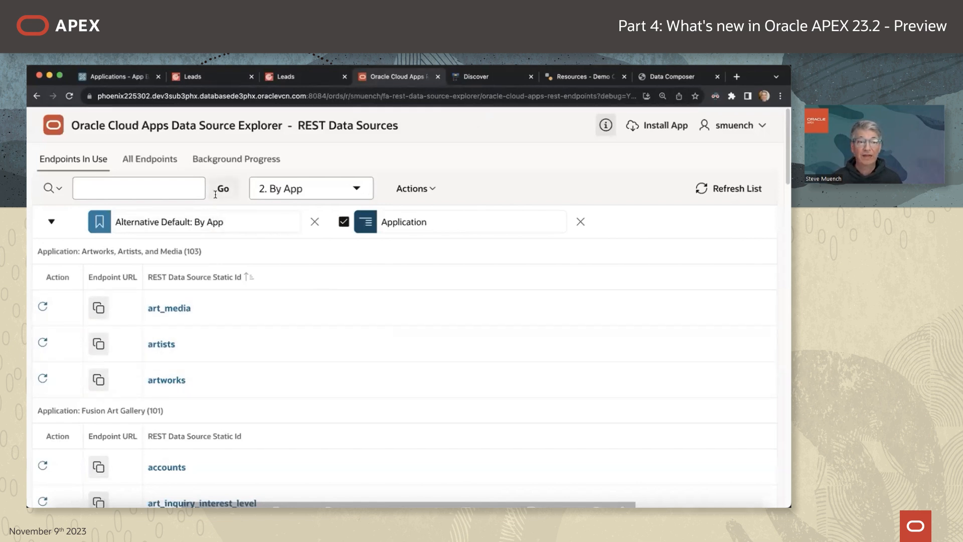
Download the service description for the Marketing app's leads endpoint from Endpoints In Use.
left_click(74, 160)
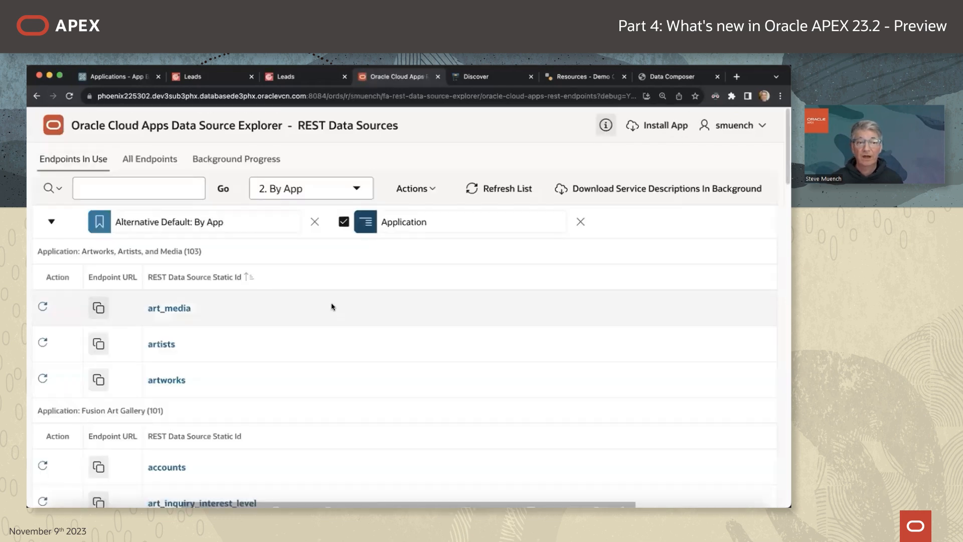
scroll(281, 296, "down", 4)
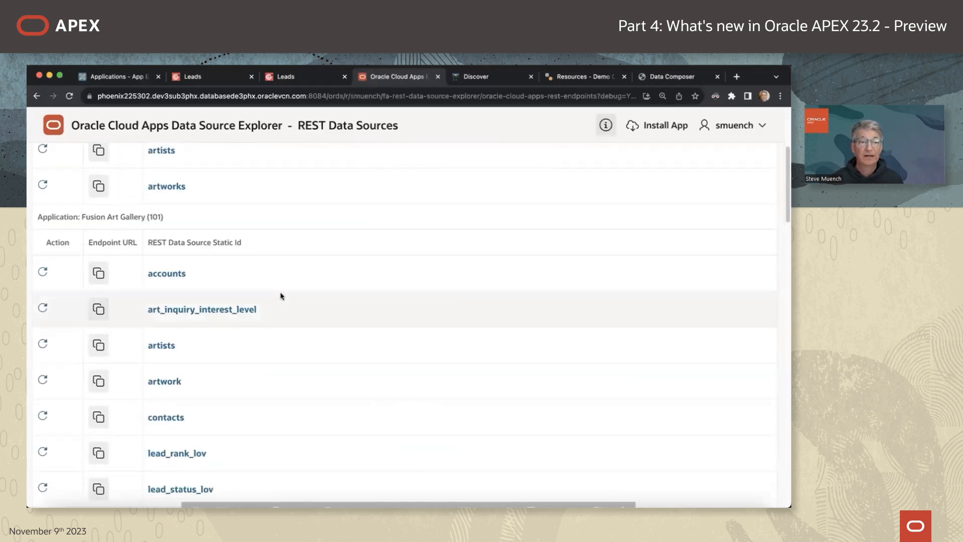
scroll(282, 296, "down", 6)
scroll(282, 295, "up", 3)
left_click(761, 361)
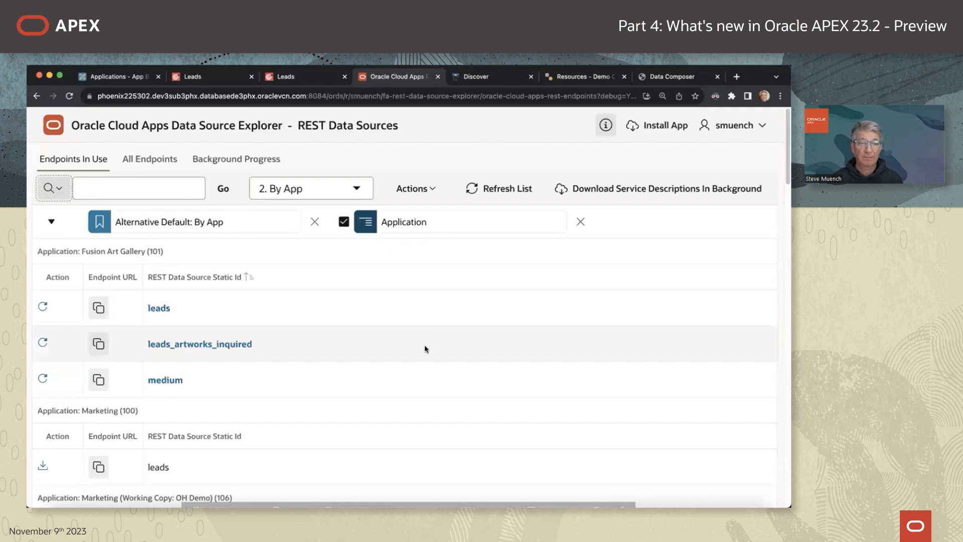
scroll(424, 345, "down", 2)
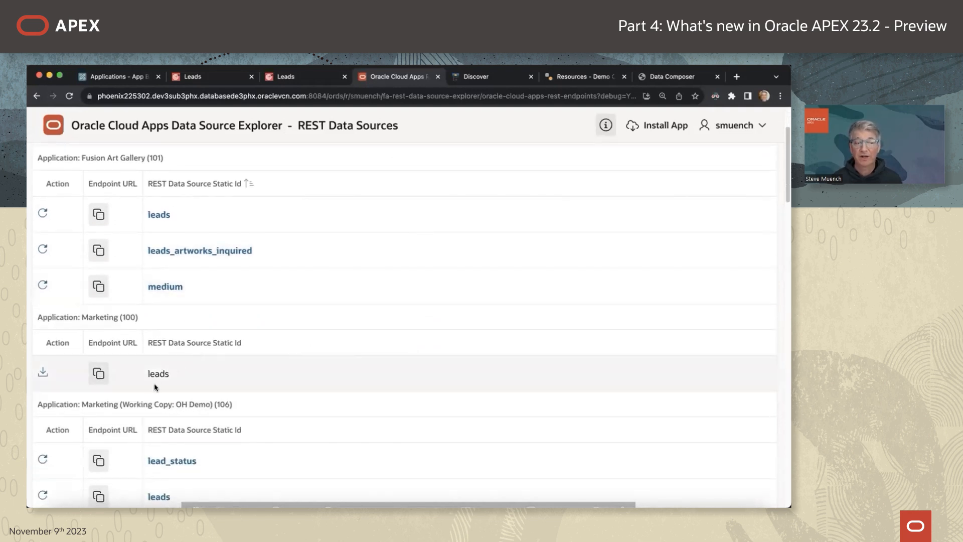
left_click(42, 373)
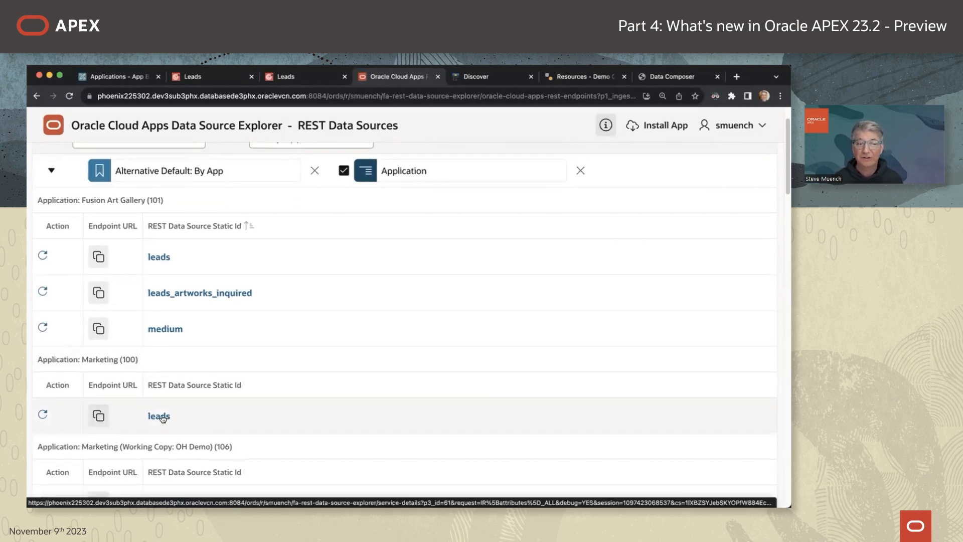
Search All Endpoints for 'accounts'.
scroll(180, 225, "up", 2)
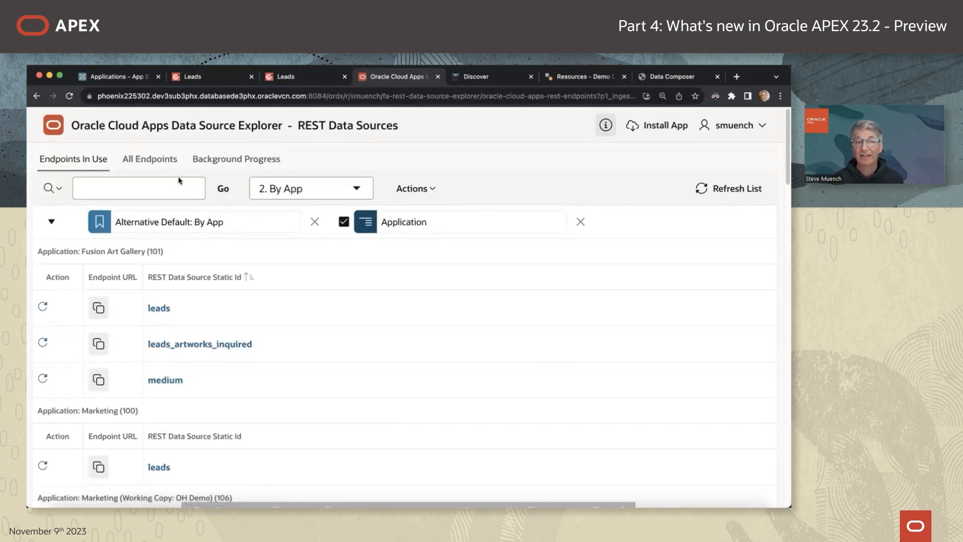
left_click(166, 165)
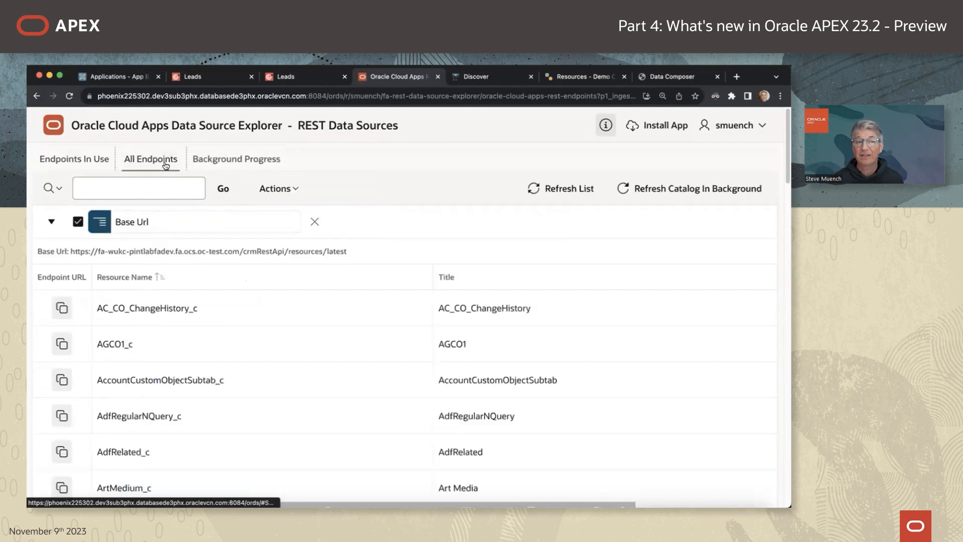
left_click(157, 191)
type("accounts")
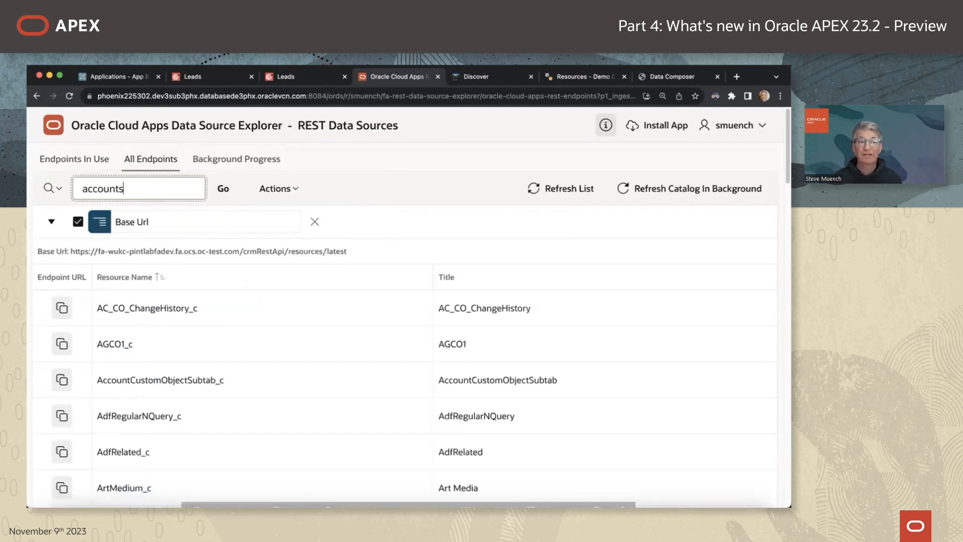
key("Return")
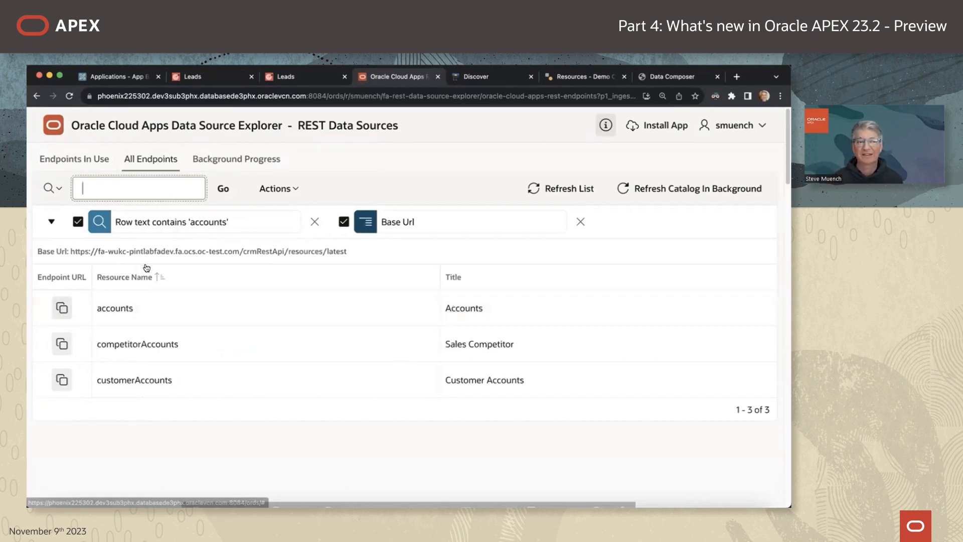
Open the Service Details: Leads page from Marketing's leads endpoint in use.
left_click(85, 159)
scroll(198, 381, "down", 1)
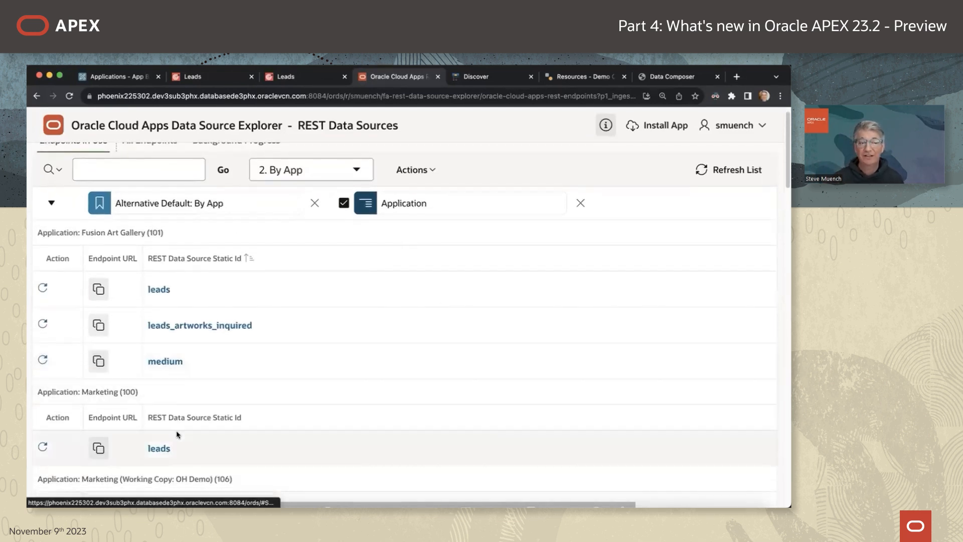
left_click(159, 449)
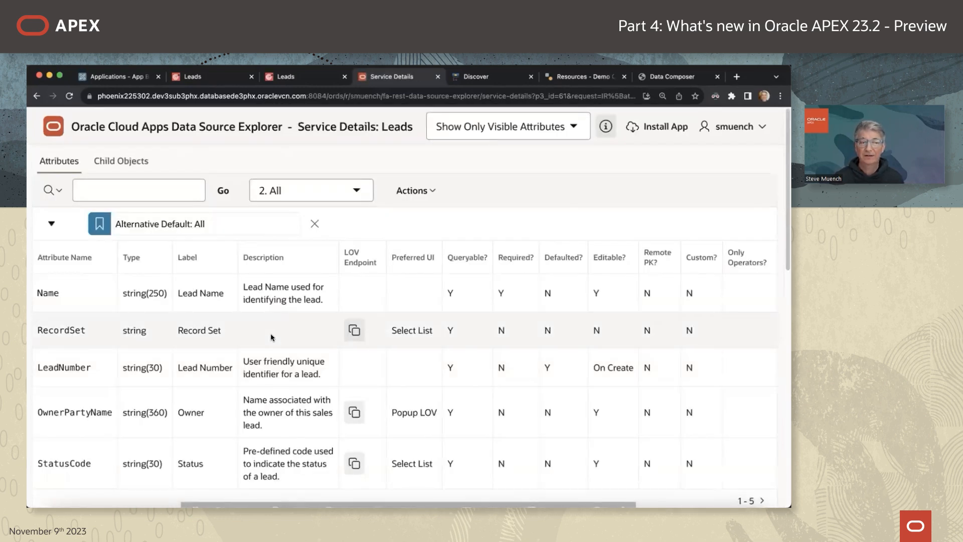
Browse the Leads child objects such as LeadCampaigns, then advance the slides to Fusion Art Gallery Example.
scroll(258, 332, "down", 2)
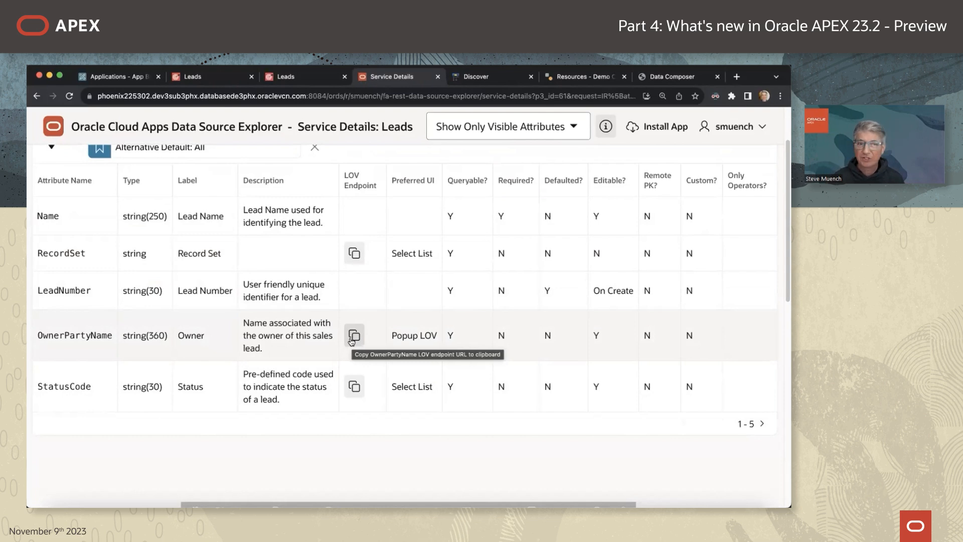
scroll(300, 296, "up", 3)
left_click(133, 163)
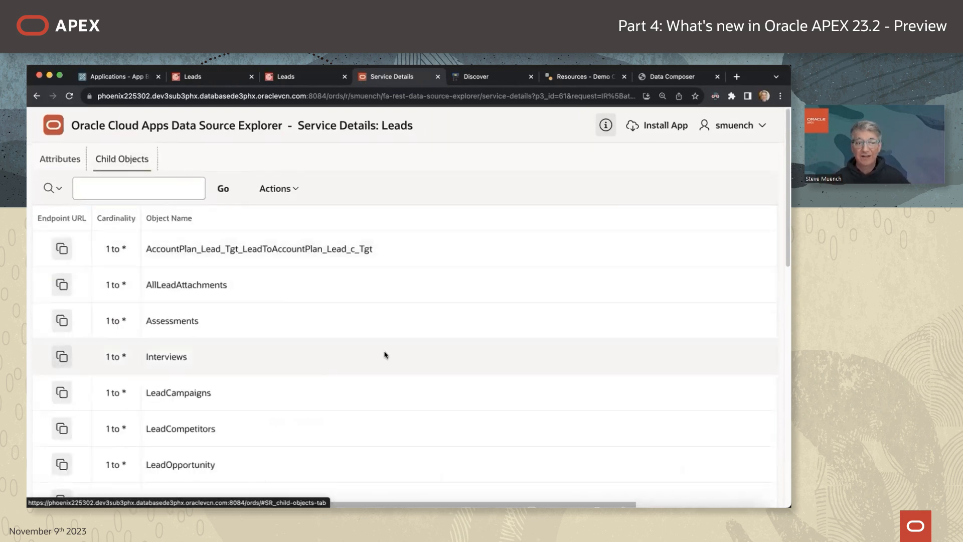
scroll(371, 370, "down", 2)
scroll(371, 370, "down", 5)
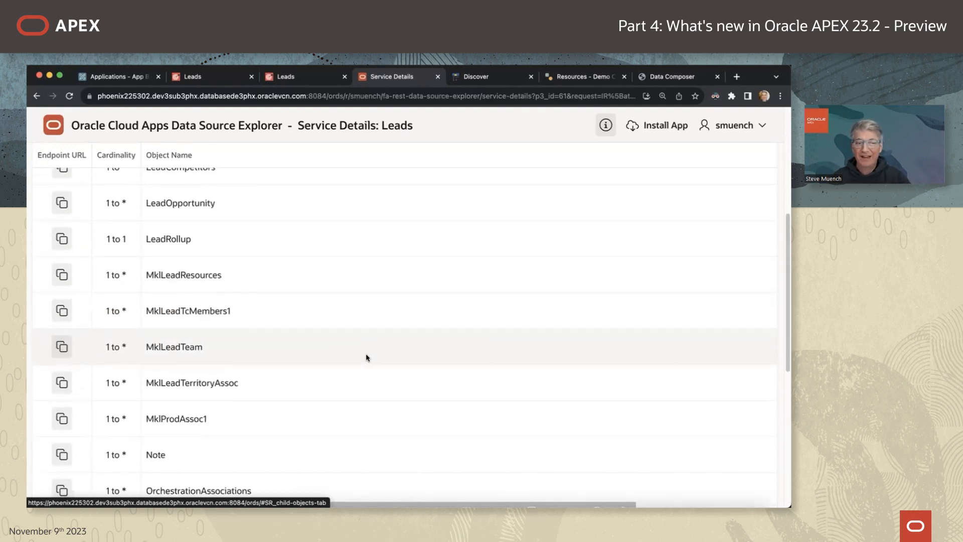
scroll(366, 357, "down", 2)
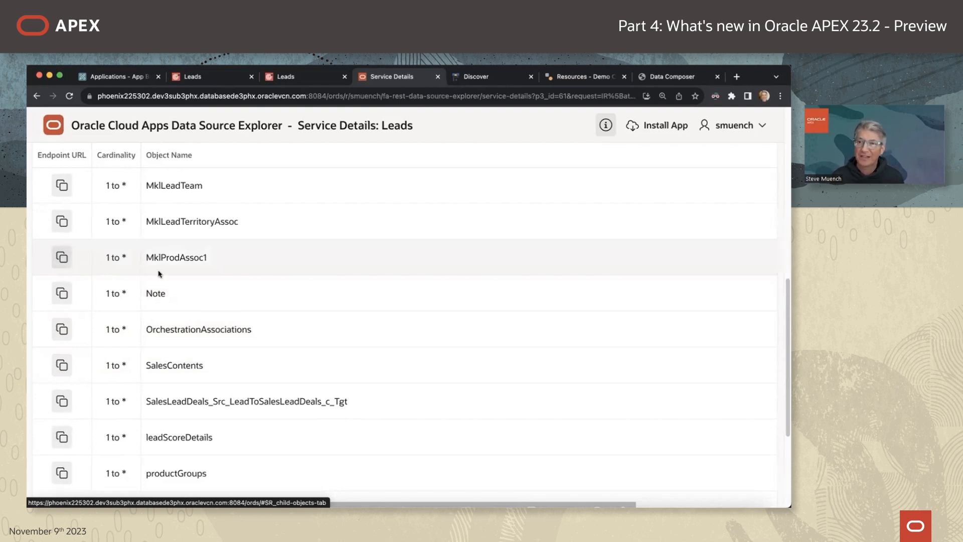
scroll(259, 301, "up", 10)
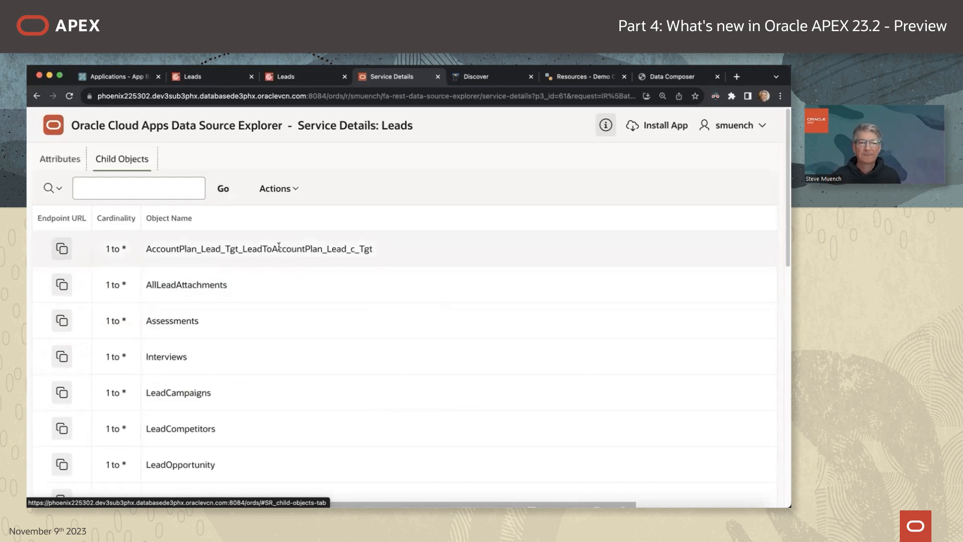
key("super+Tab")
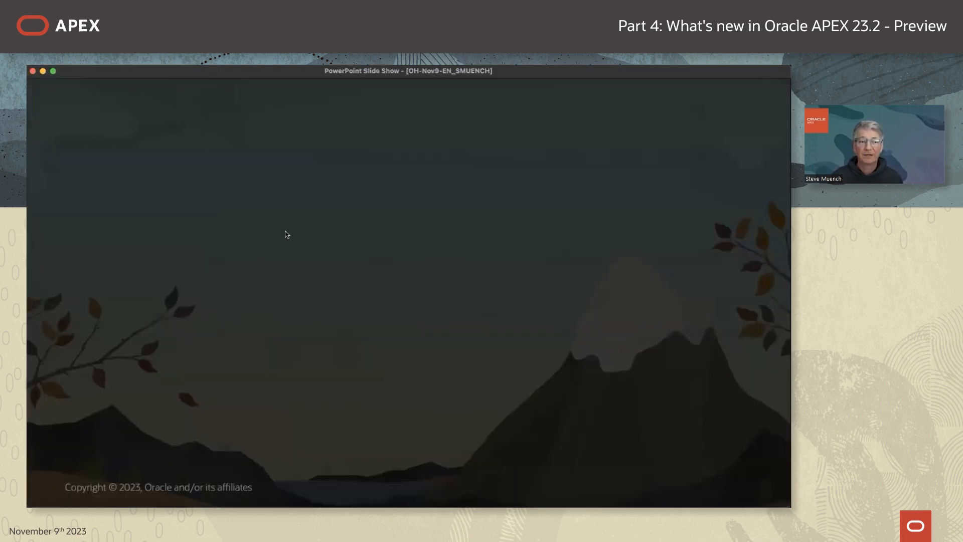
key("Right")
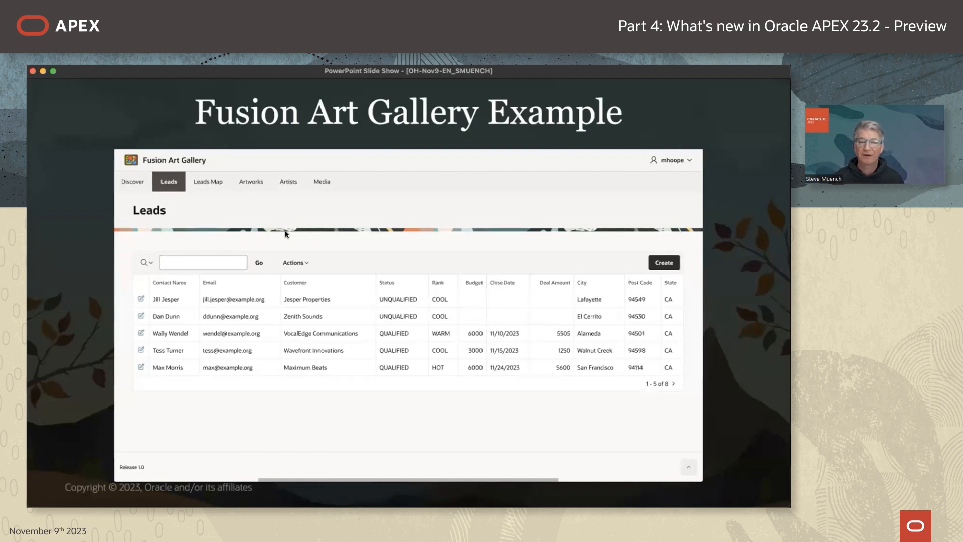
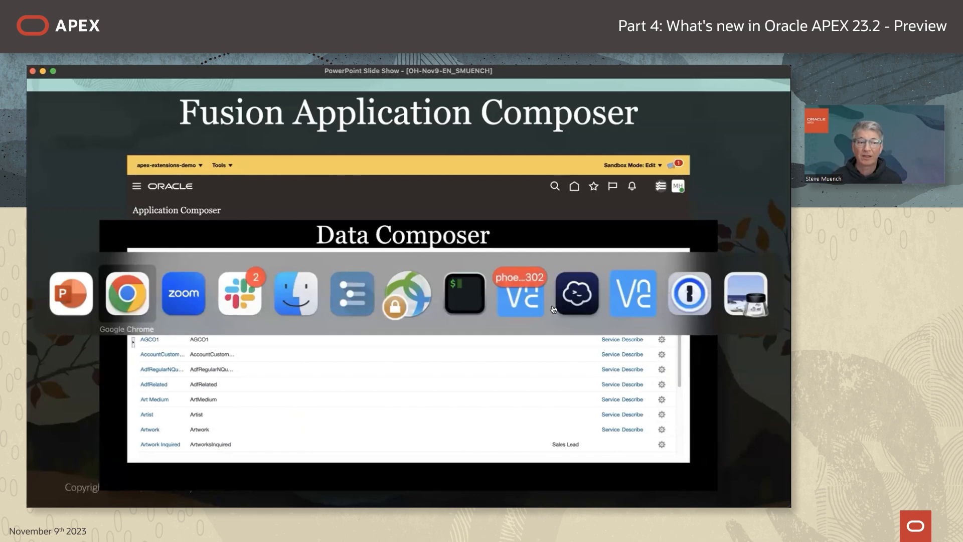
From the weblogic user menu's Manage Sandboxes, enter the apex-extensions-demo sandbox in edit mode.
left_click(668, 78)
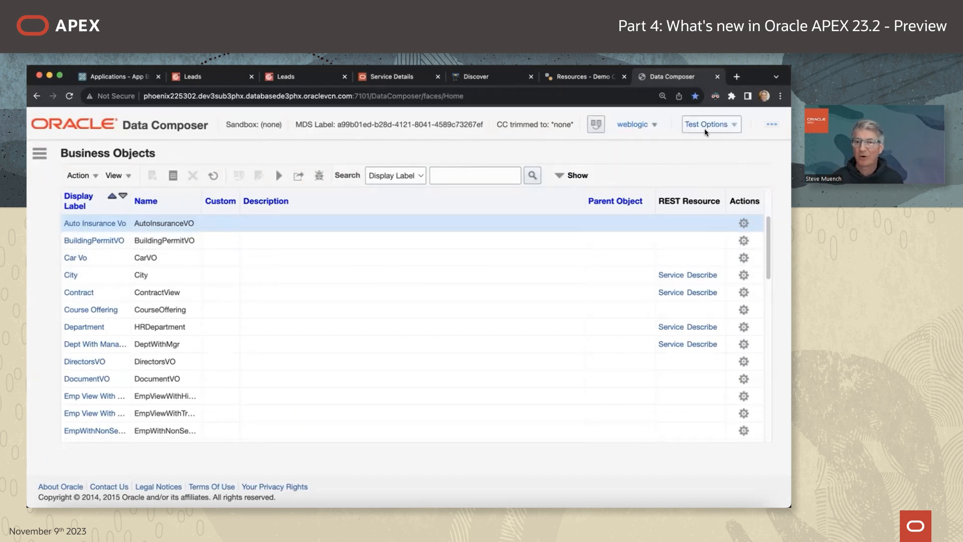
left_click(647, 130)
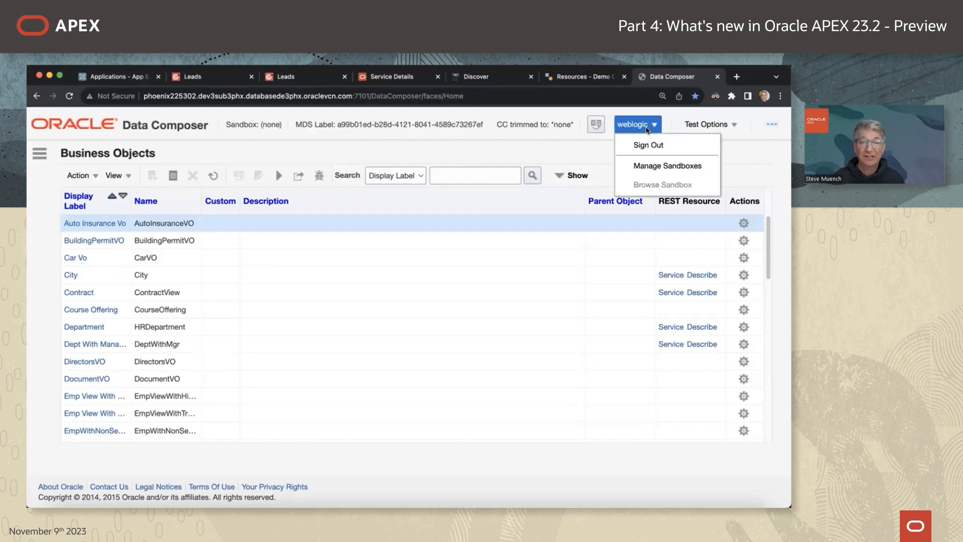
left_click(652, 166)
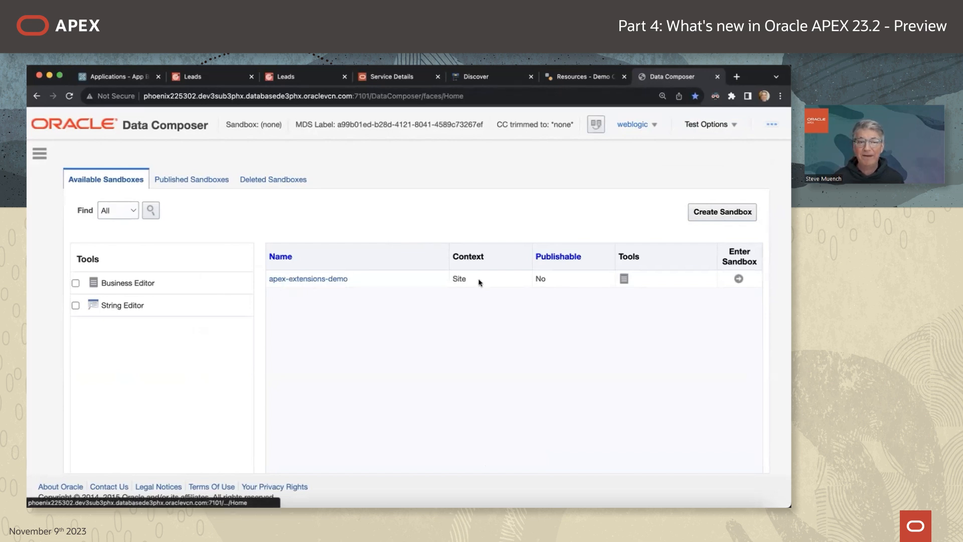
left_click(738, 278)
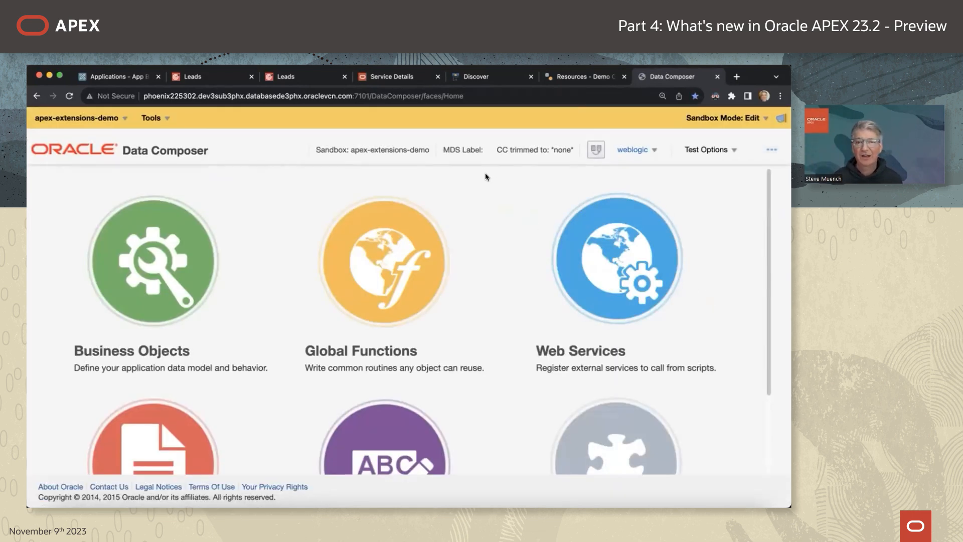
Filter Business Objects by Display Label 'Art' and open the Artwork object's fields.
left_click(168, 234)
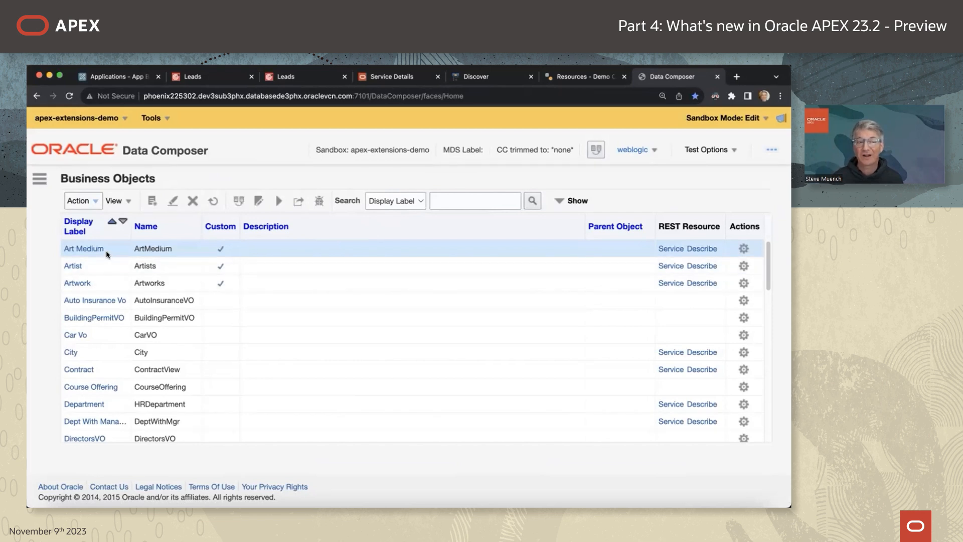
left_click(463, 200)
type("Art")
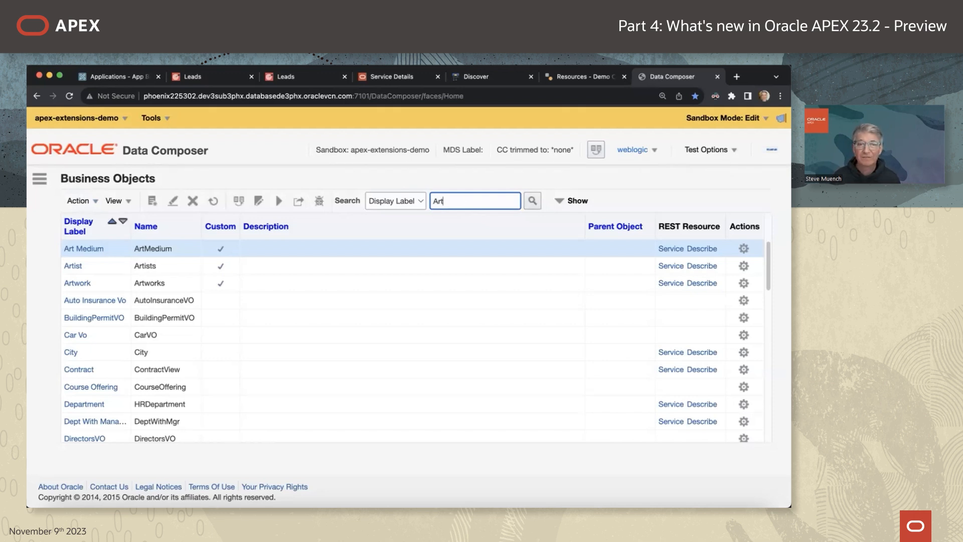
key("Return")
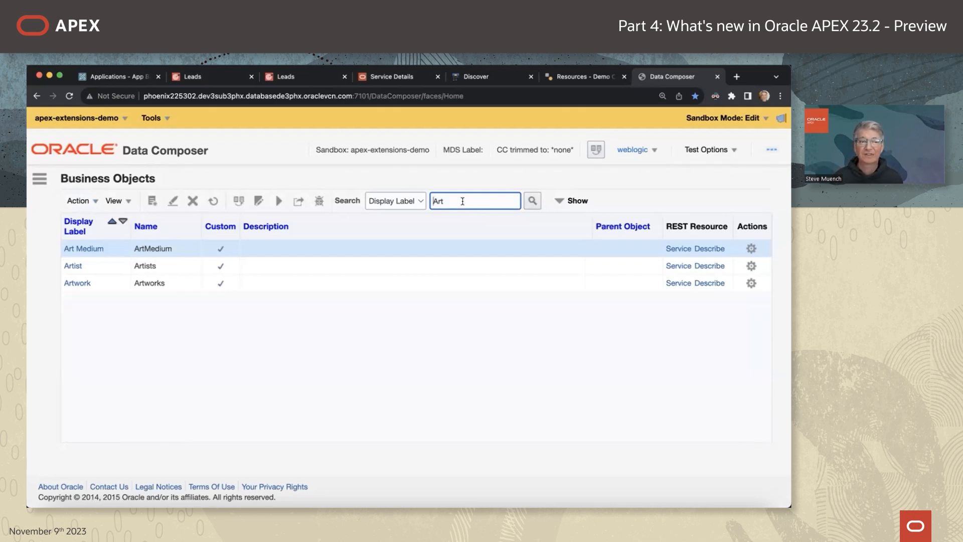
left_click(78, 283)
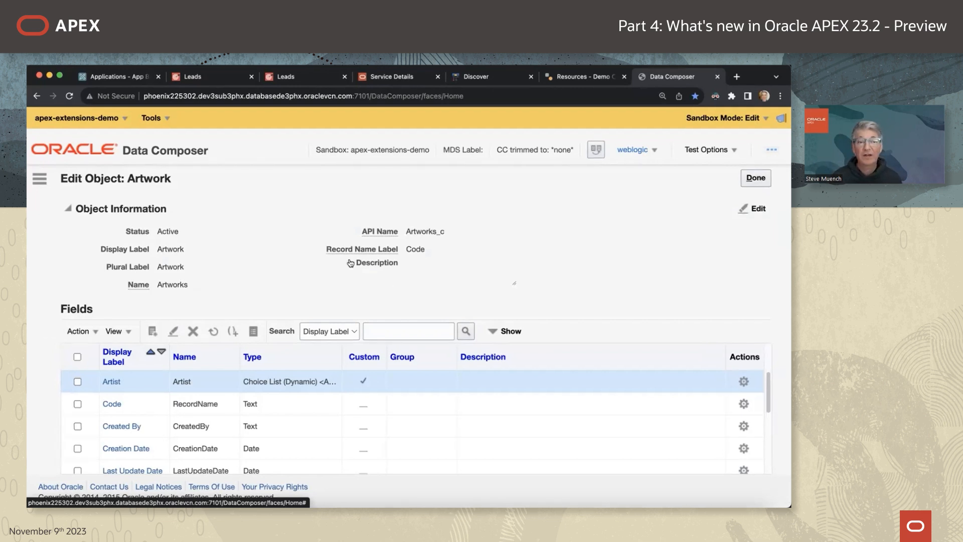
Switch to the App Builder tab showing Application 103's home.
key("super+Tab")
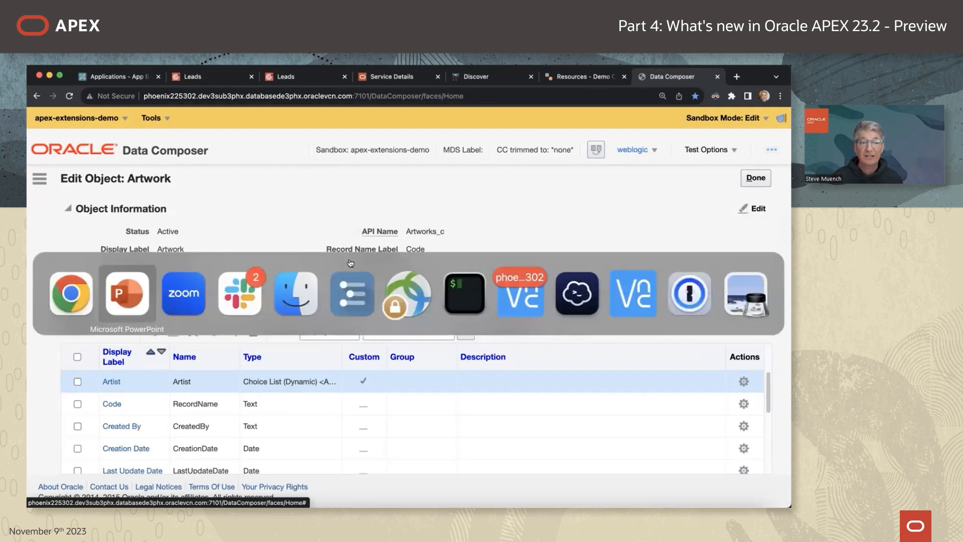
key("super+shift+Tab")
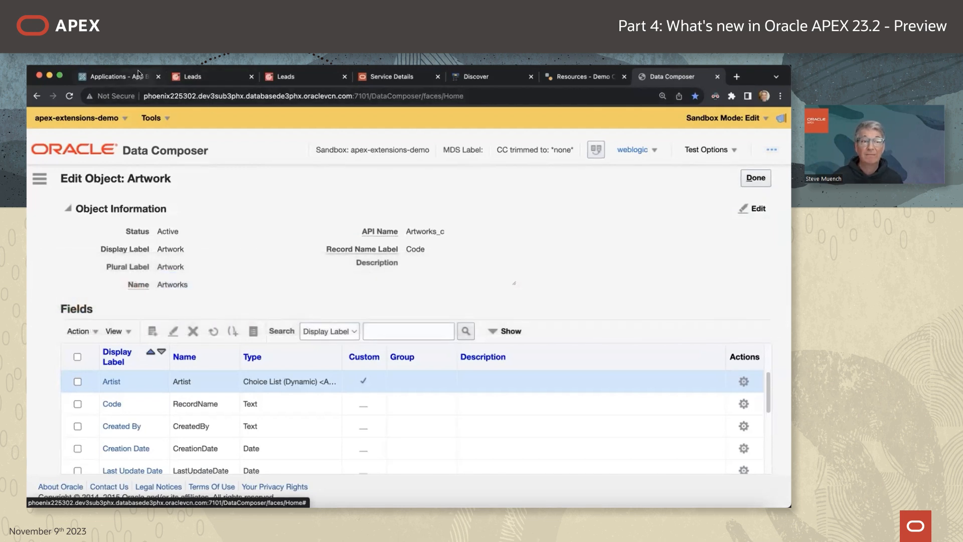
left_click(135, 76)
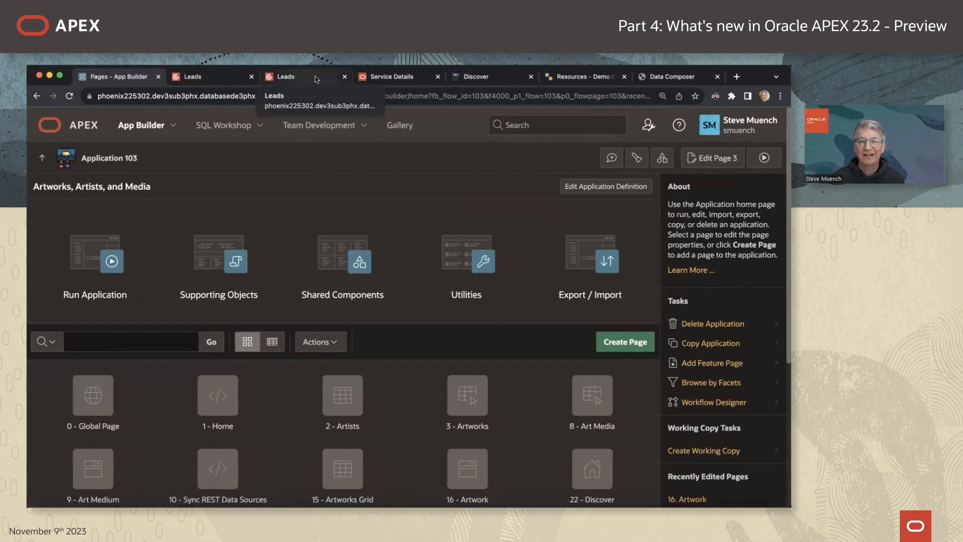
In the running app's Artworks report, filter Medium to Lithographic Vintage Poster and Created to Before 1960.
left_click(489, 78)
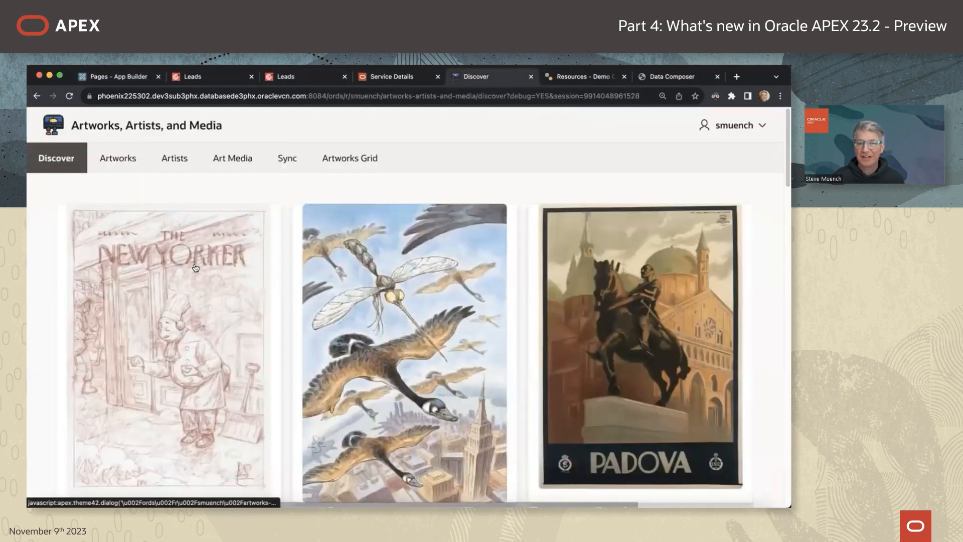
scroll(257, 280, "down", 3)
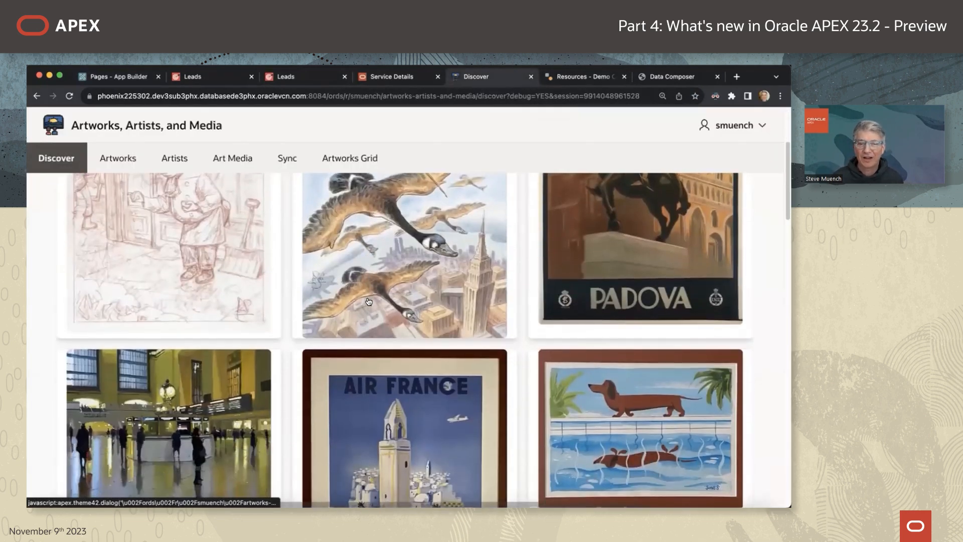
scroll(271, 181, "up", 3)
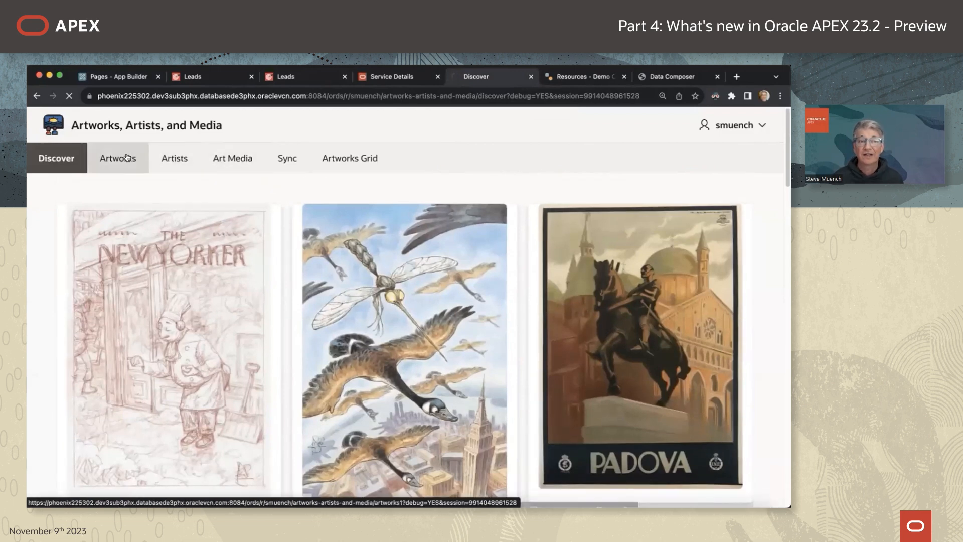
left_click(127, 157)
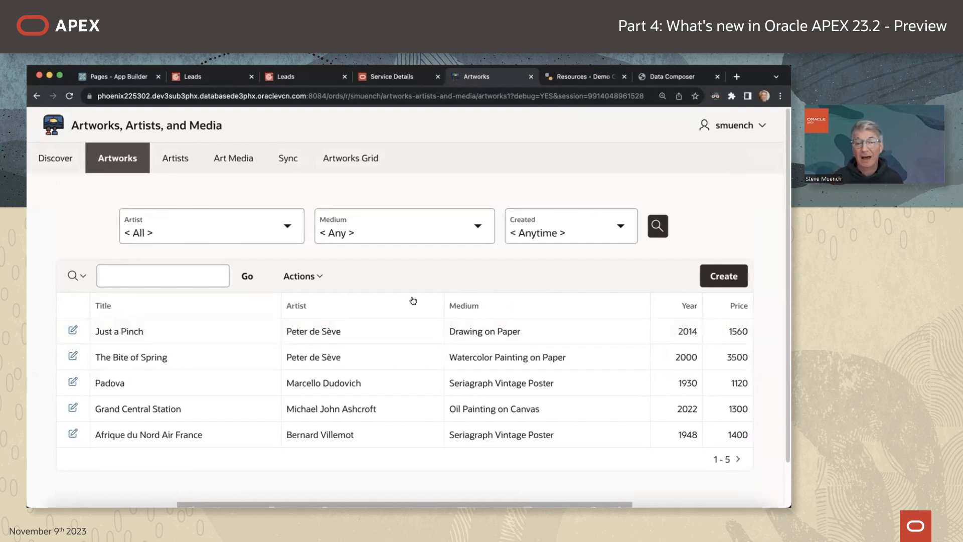
left_click(469, 231)
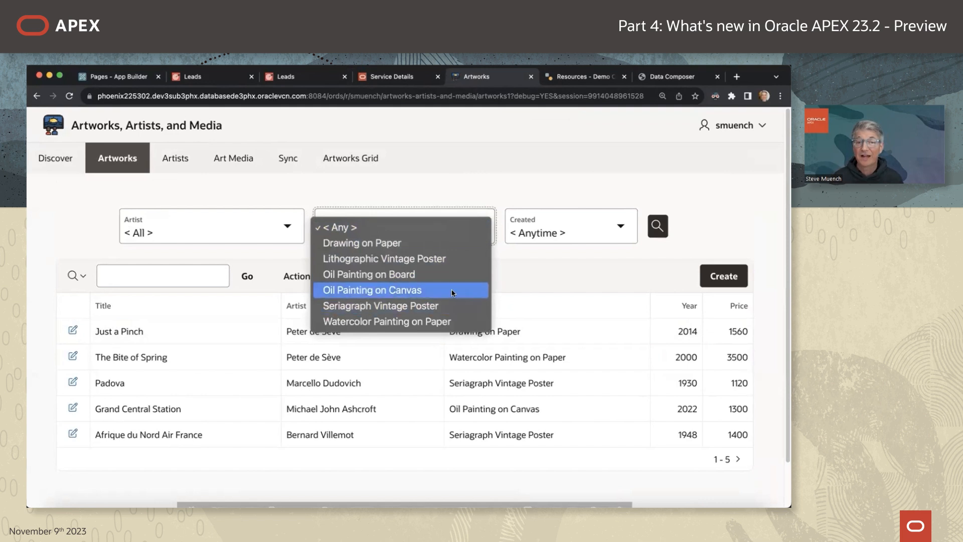
left_click(460, 260)
left_click(543, 233)
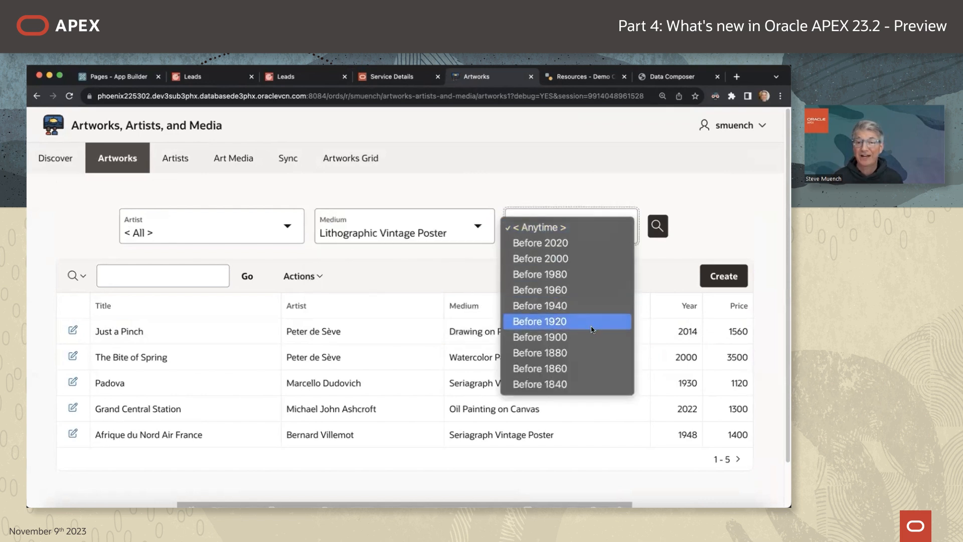
left_click(572, 290)
left_click(653, 233)
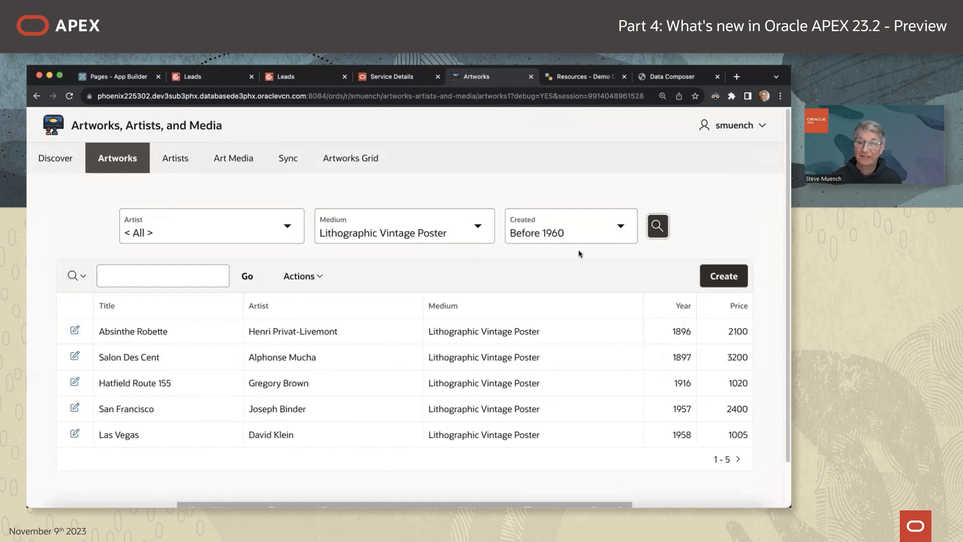
Return to the Artwork object in Data Composer.
key("super+Tab")
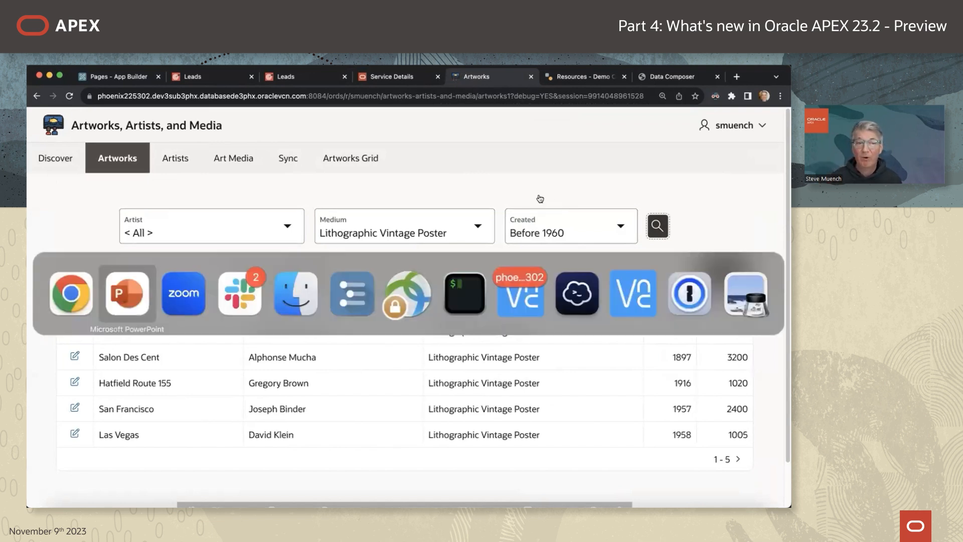
key("super+shift+Tab")
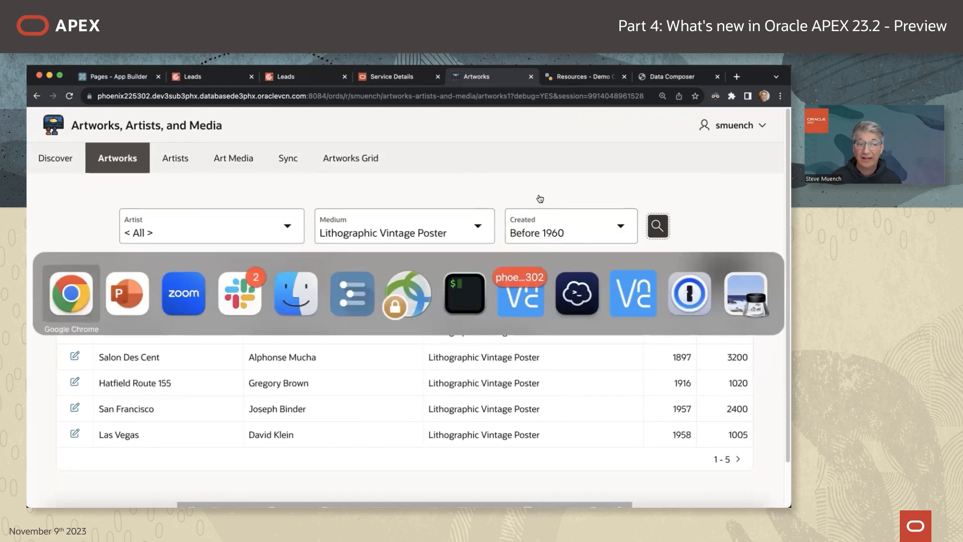
left_click(671, 78)
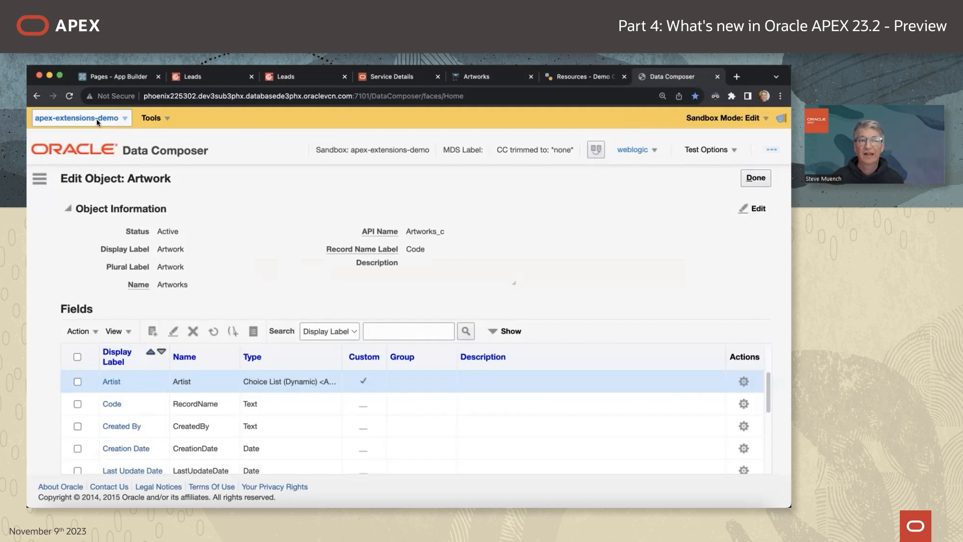
Open Application 103's Oracle Cloud Applications (SaaS) REST Service component settings, sandbox apex-extensions-demo.
left_click(115, 77)
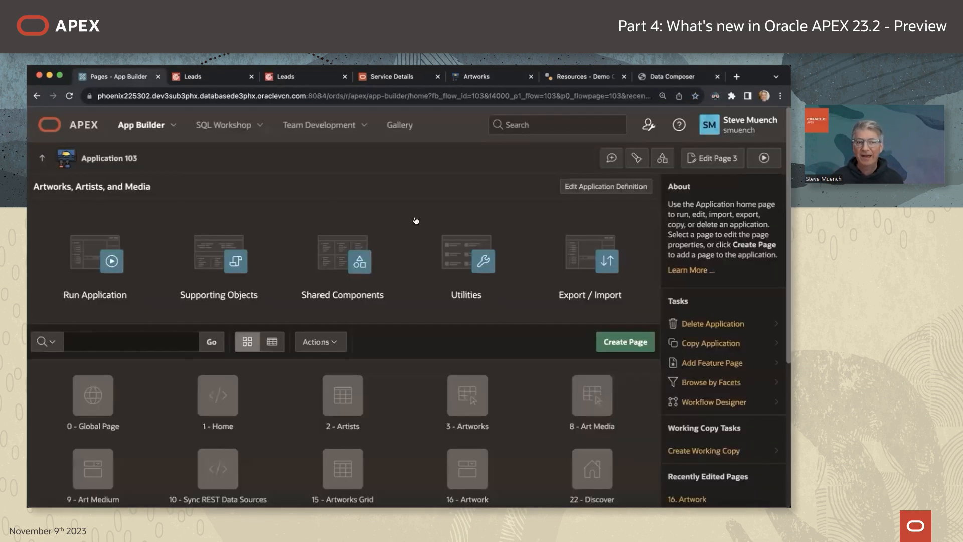
left_click(345, 258)
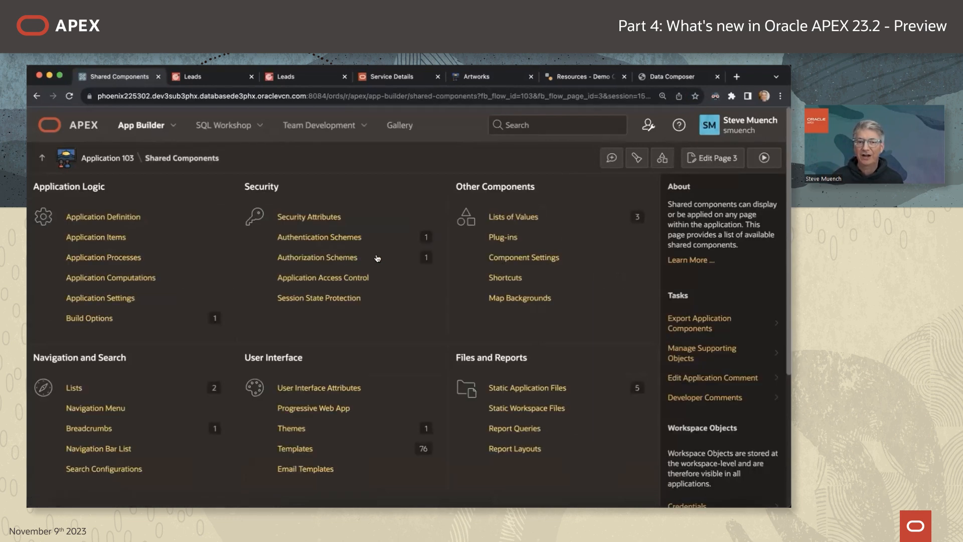
left_click(540, 259)
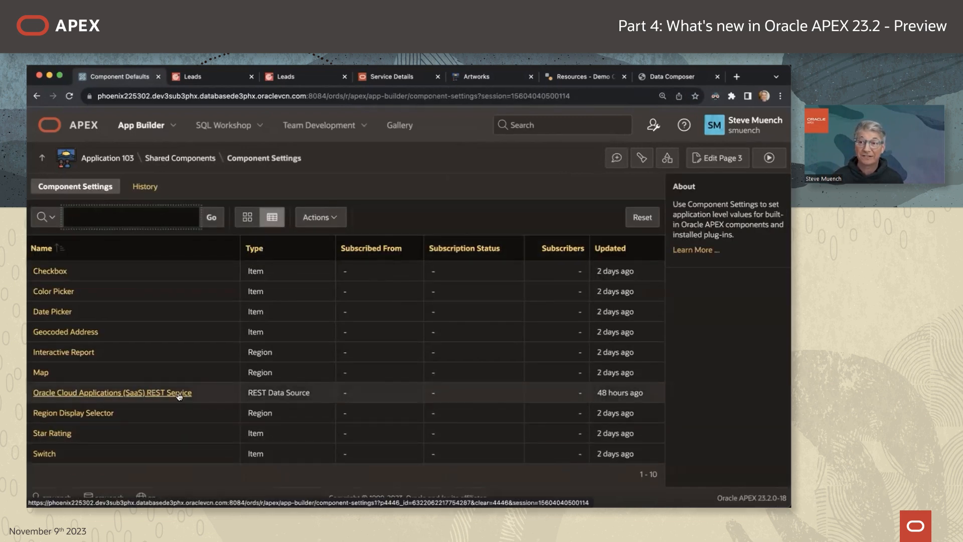
left_click(179, 393)
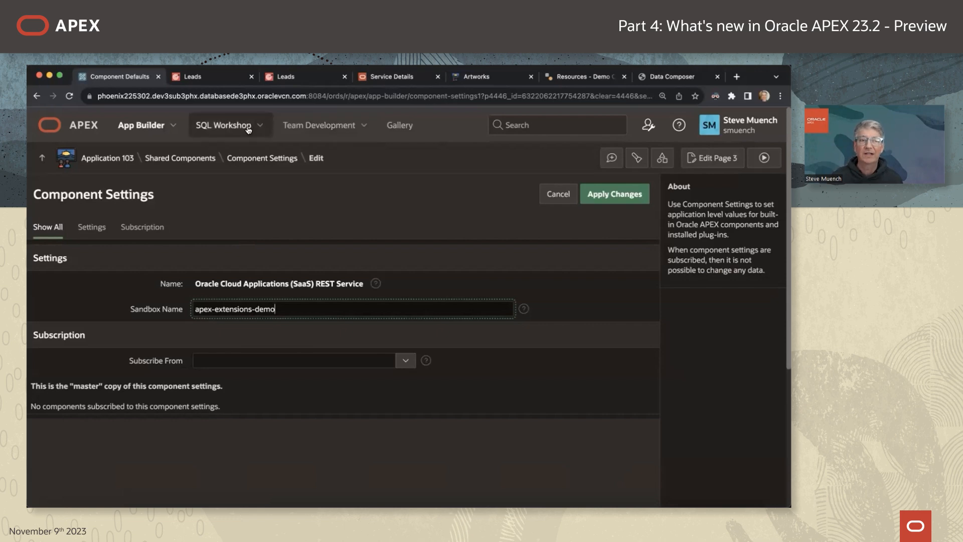
Bring up the running app's filtered Artworks report.
key("super+Tab")
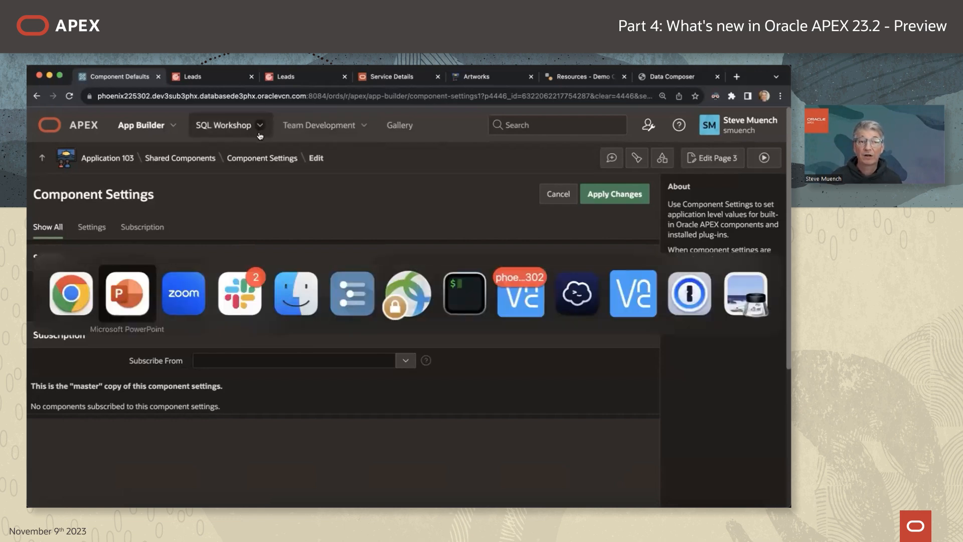
key("super+shift+Tab")
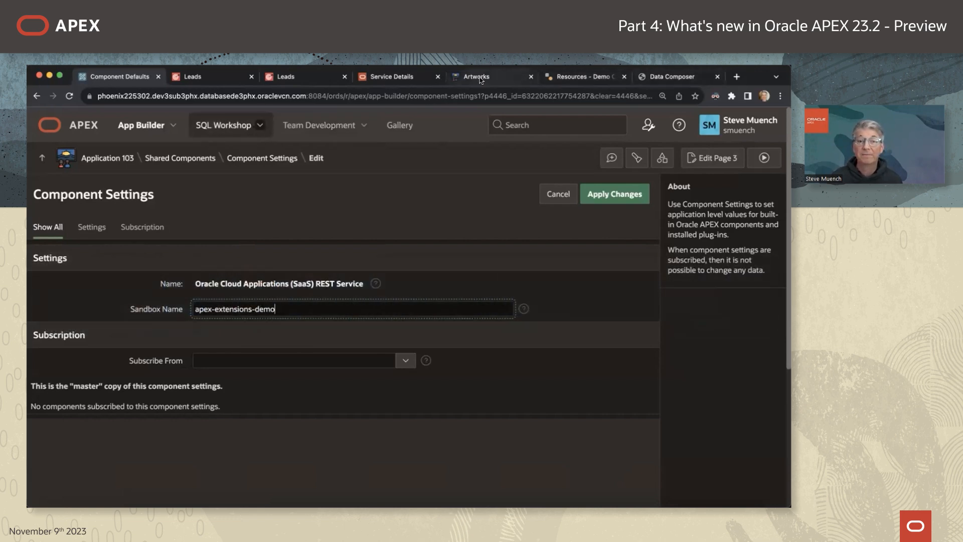
left_click(479, 79)
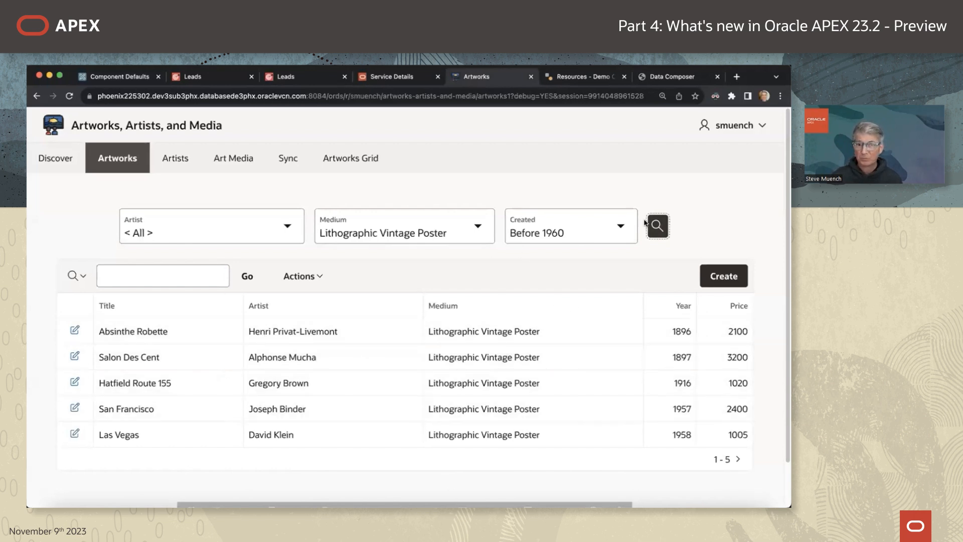
Search the Artworks report for 'san fran', leaving only San Francisco.
left_click(153, 266)
type("san fran")
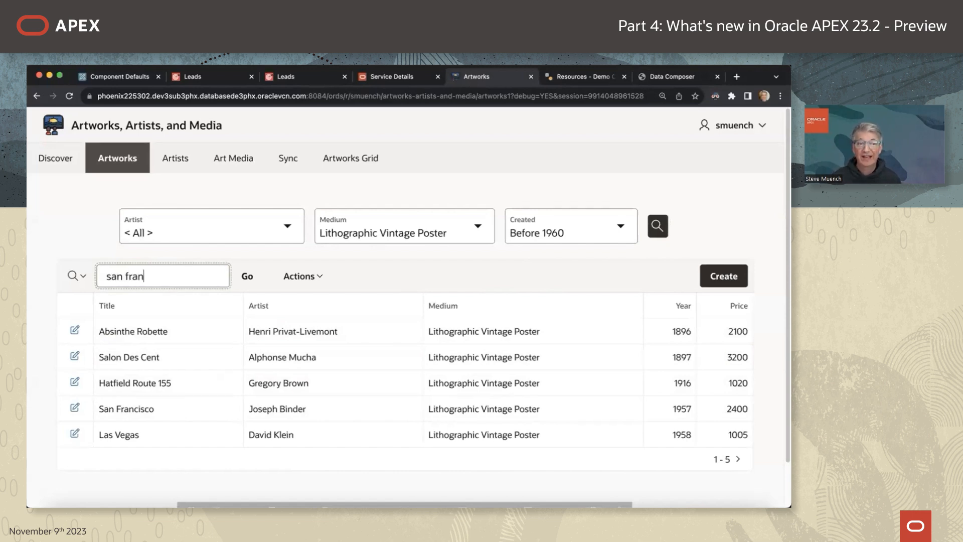
key("Return")
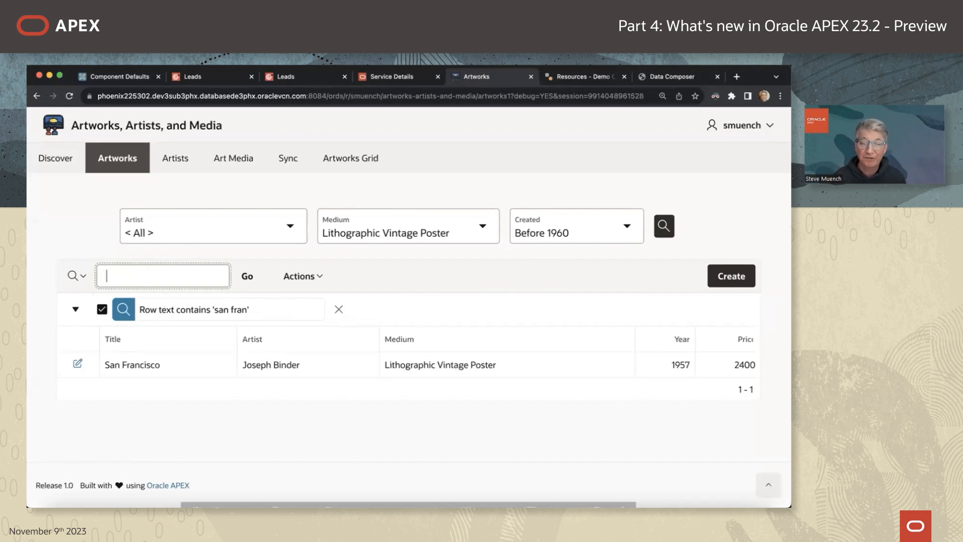
Open page view 17008's debug messages full width and search the log for 'making'.
mouse_move(403, 499)
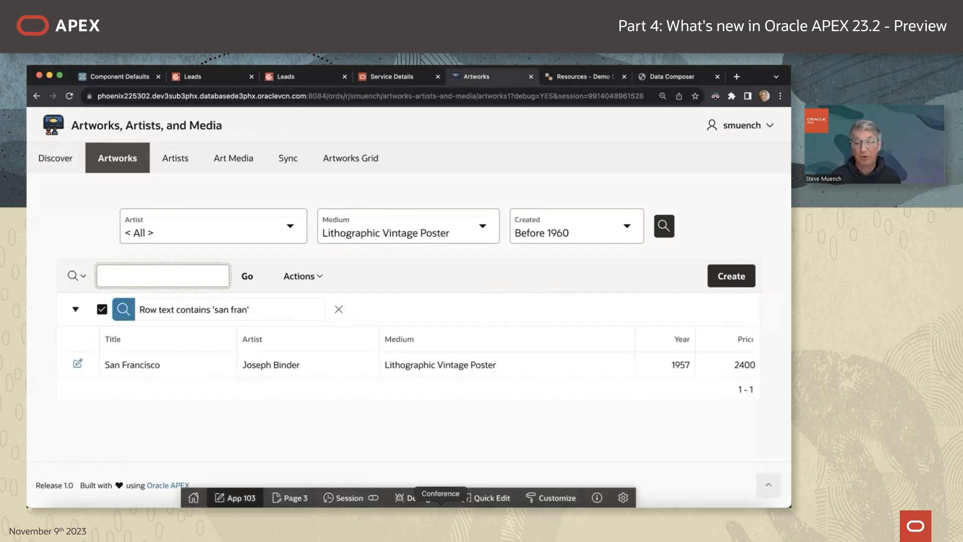
left_click(408, 499)
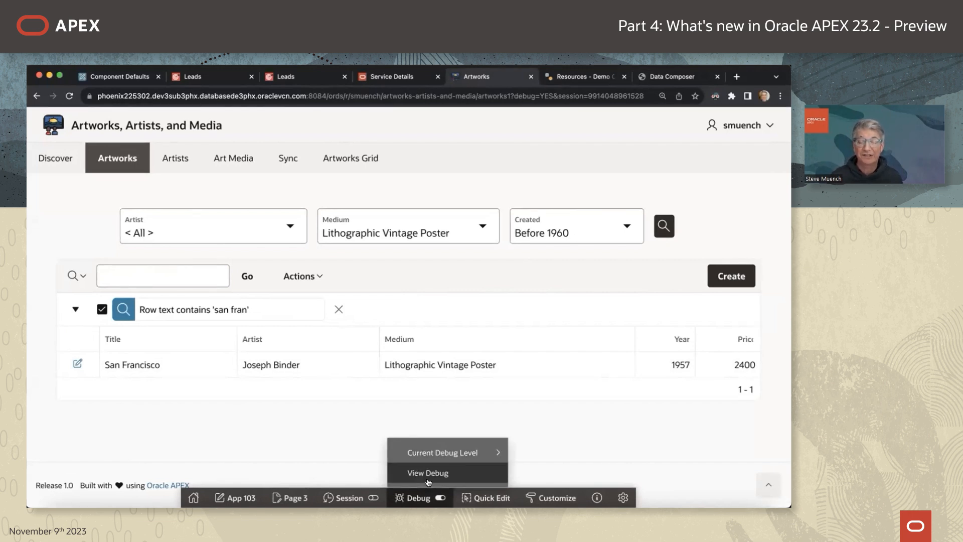
left_click(428, 474)
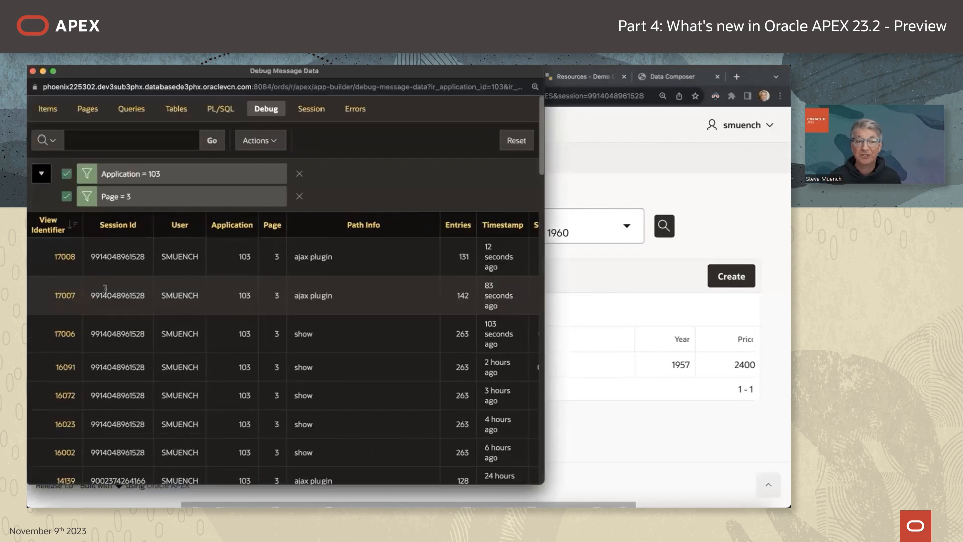
left_click(62, 258)
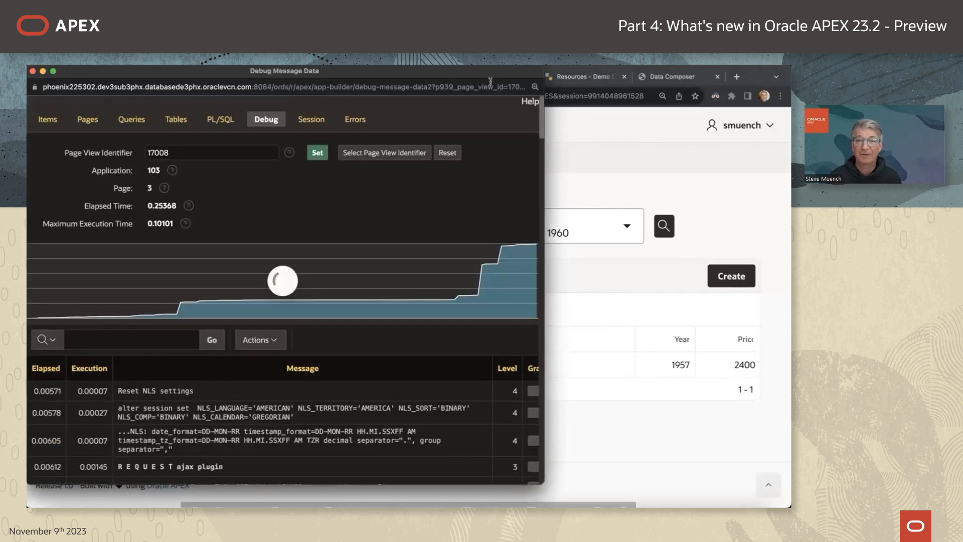
double_click(495, 75)
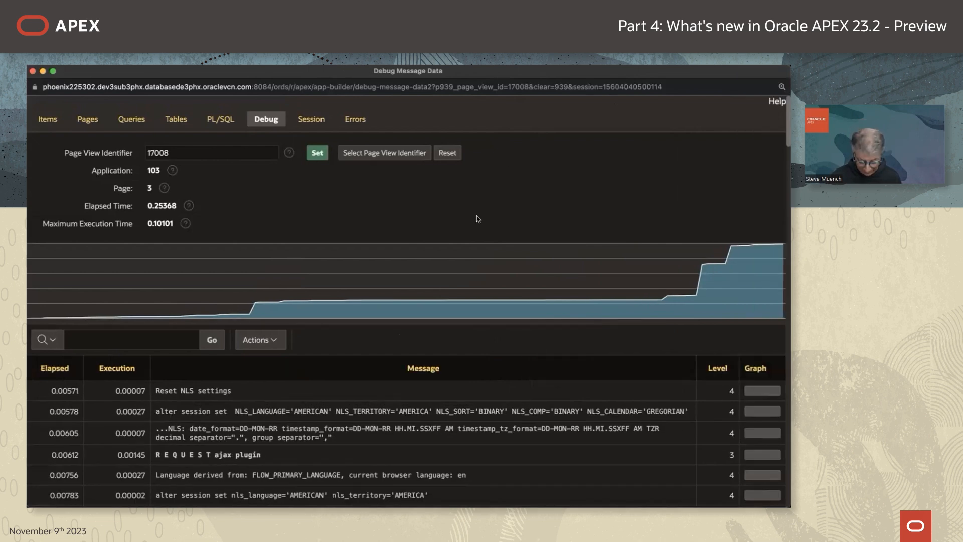
key("super+f")
type("making")
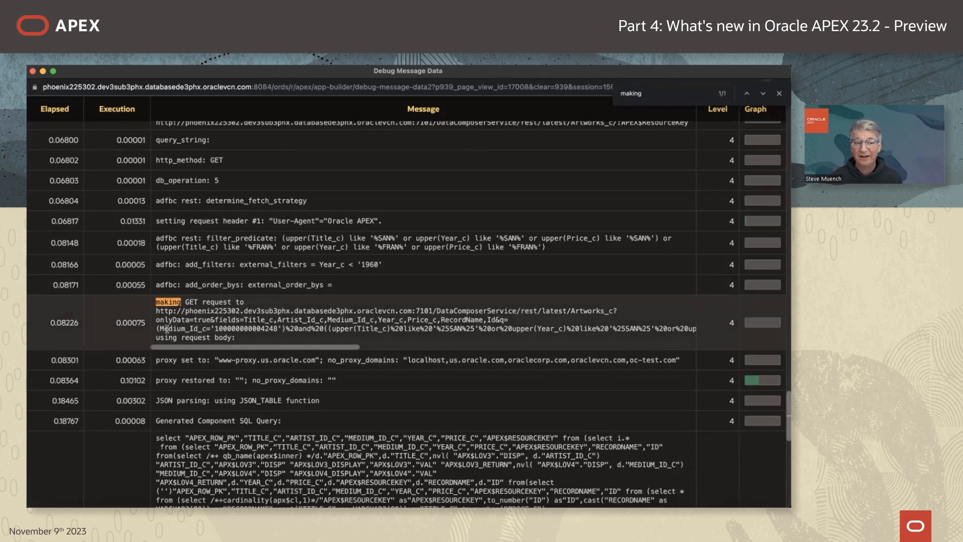
Highlight the Medium_Id_c and Year_c before-1960 filters in the REST request URL.
left_click_drag(159, 328, 280, 329)
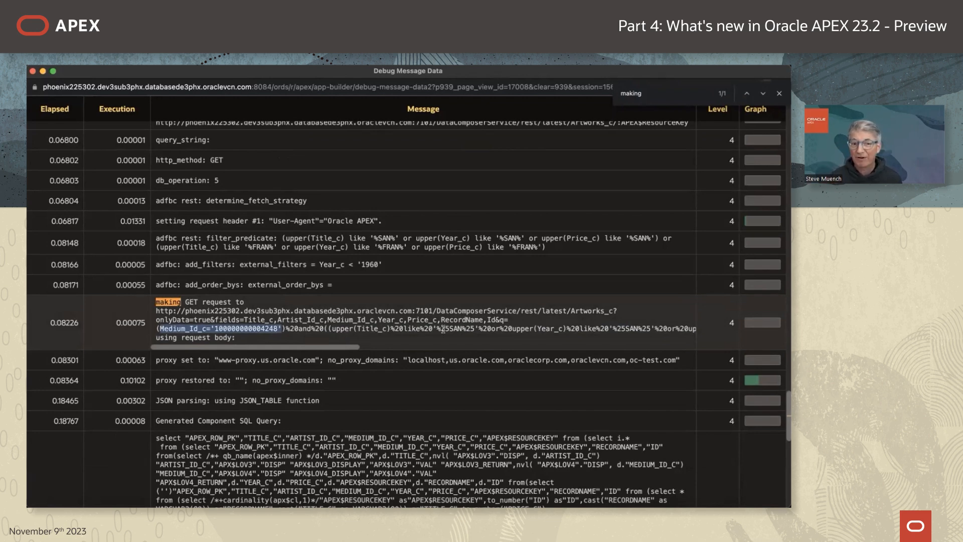
left_click_drag(335, 349, 666, 355)
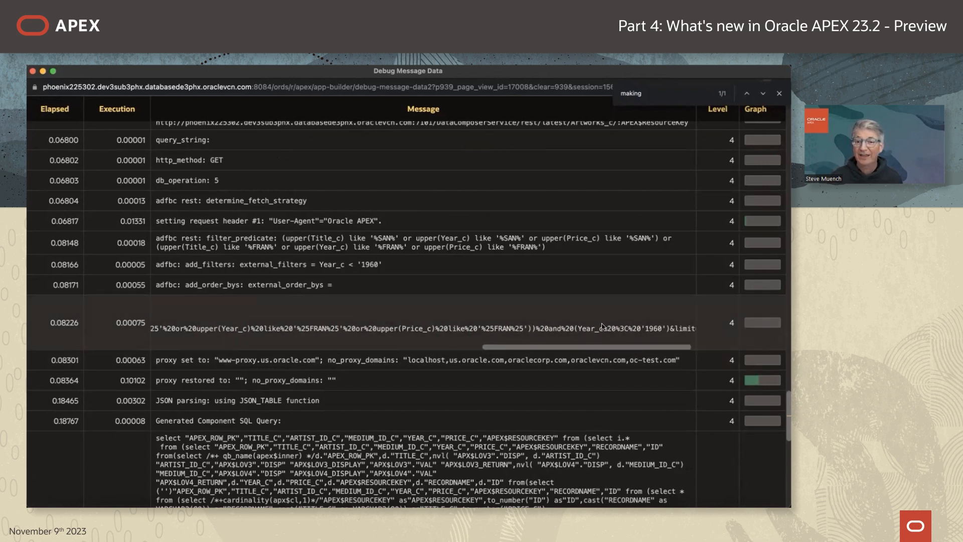
left_click_drag(577, 327, 666, 328)
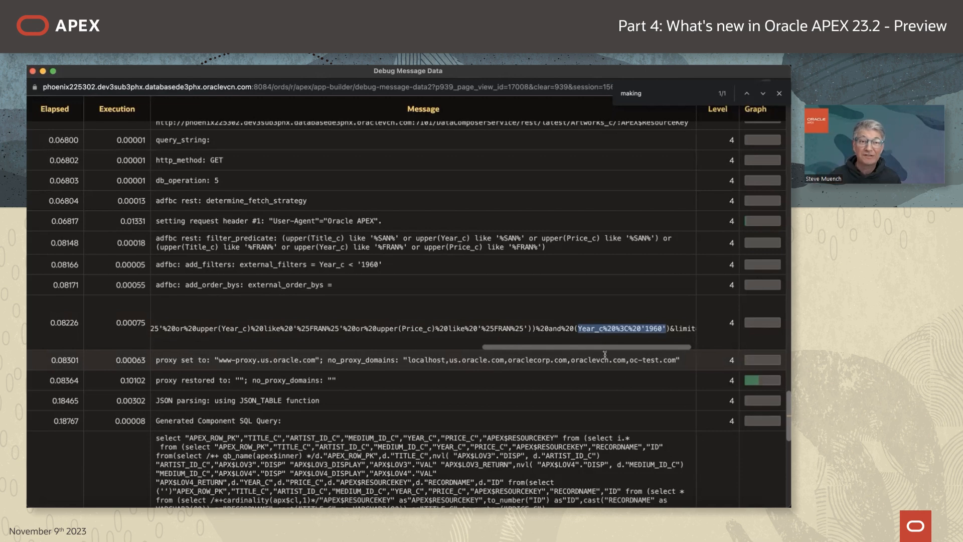
Close the Debug Message Data window, returning to the San Francisco-filtered report.
key("super+Tab")
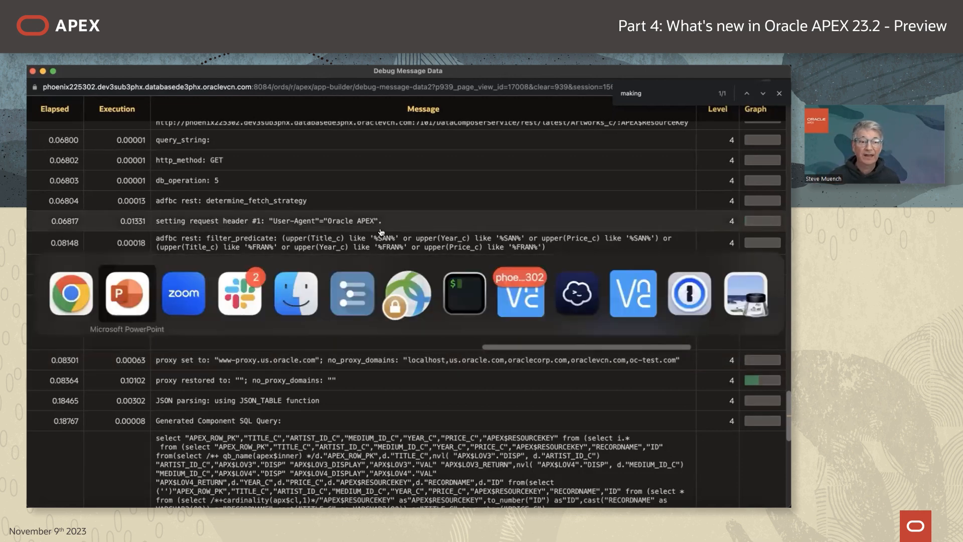
key("super+shift+Tab")
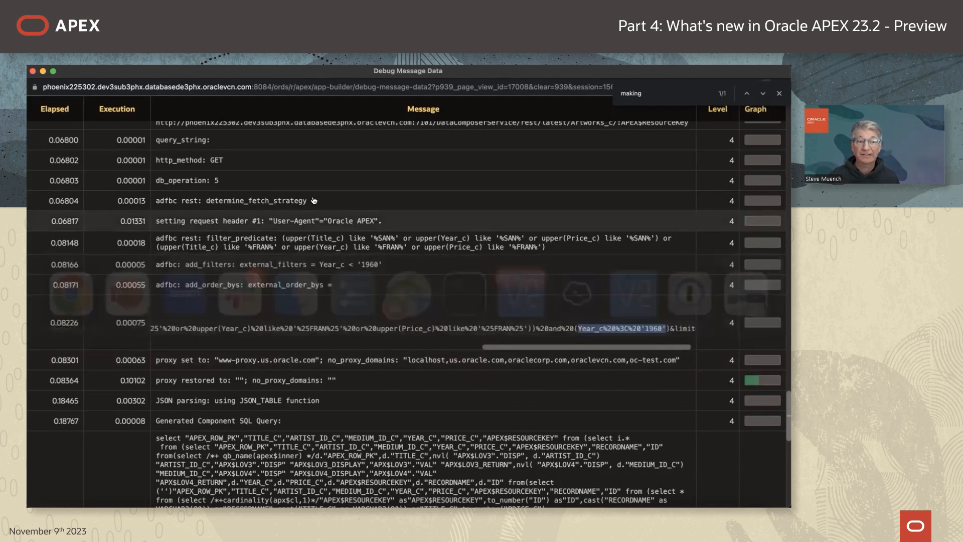
left_click(32, 72)
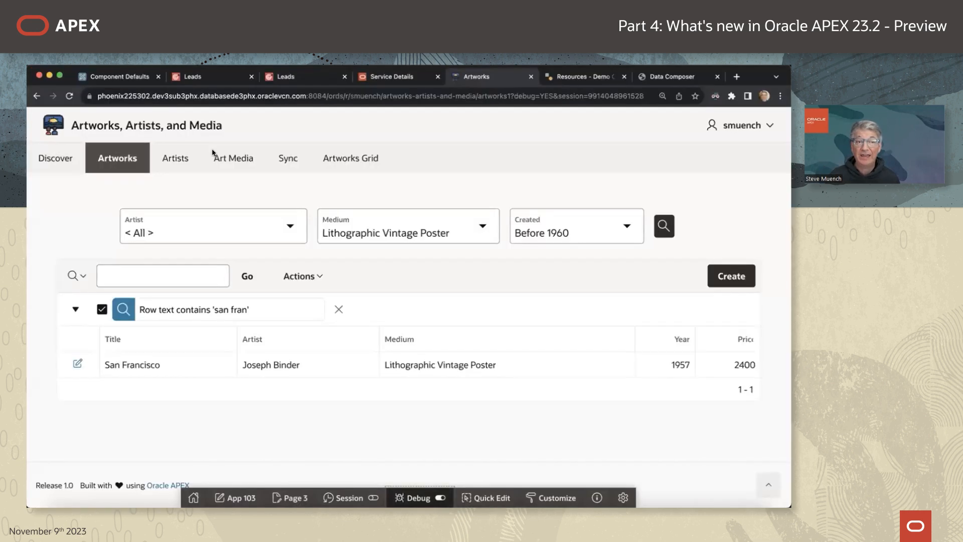
Open page 3 - Artworks in Page Designer and select the Artworks region to view its Year_c external filter.
left_click(120, 77)
left_click(116, 160)
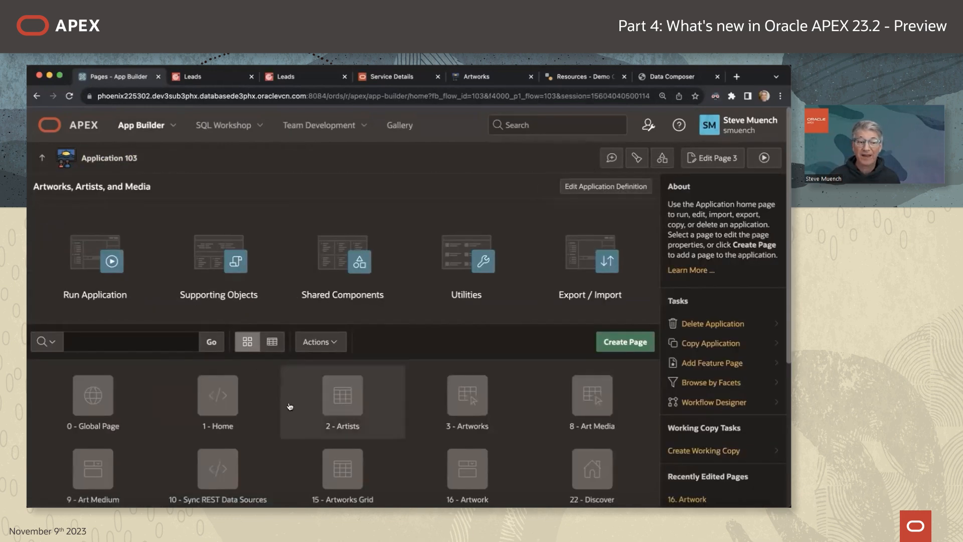
scroll(301, 386, "down", 2)
left_click(472, 369)
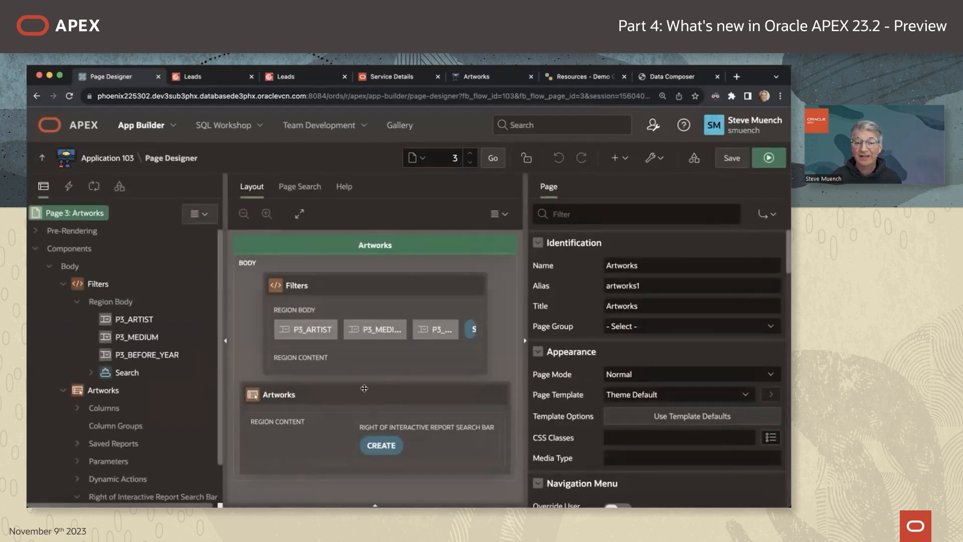
left_click_drag(526, 248, 546, 248)
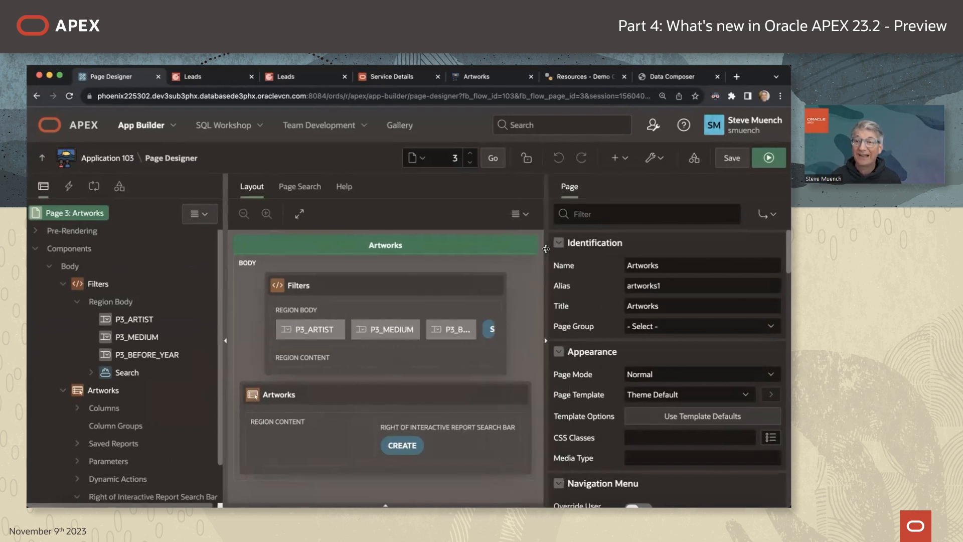
scroll(110, 361, "down", 2)
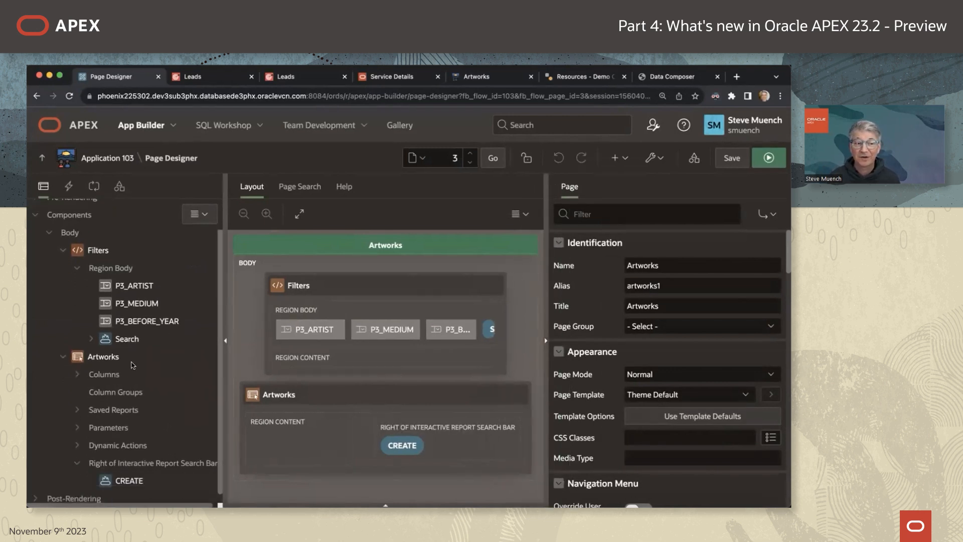
left_click(104, 357)
scroll(646, 408, "down", 2)
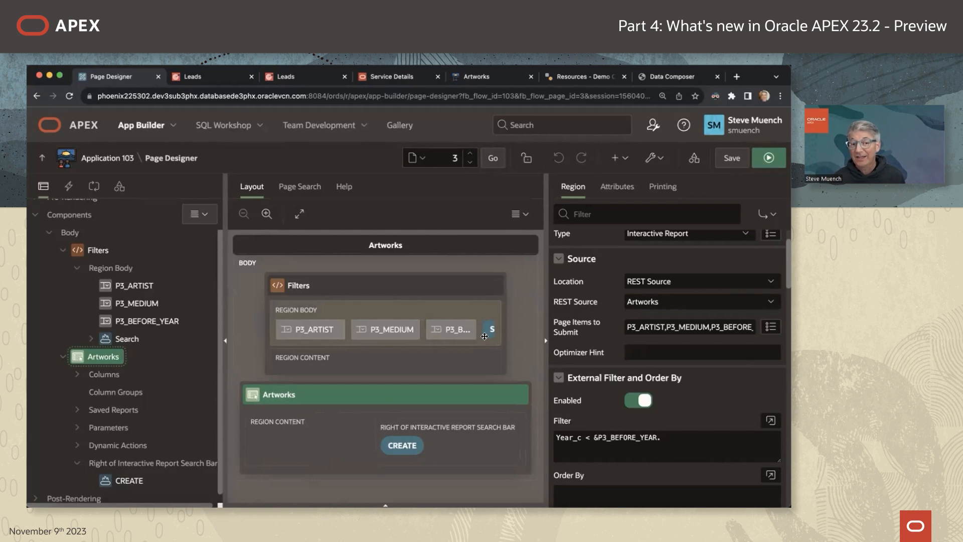
Set the Artworks Artist_Id_c_eq$ignoreIfnull parameter's Value Type to Item, P3_ARTIST.
left_click(454, 327)
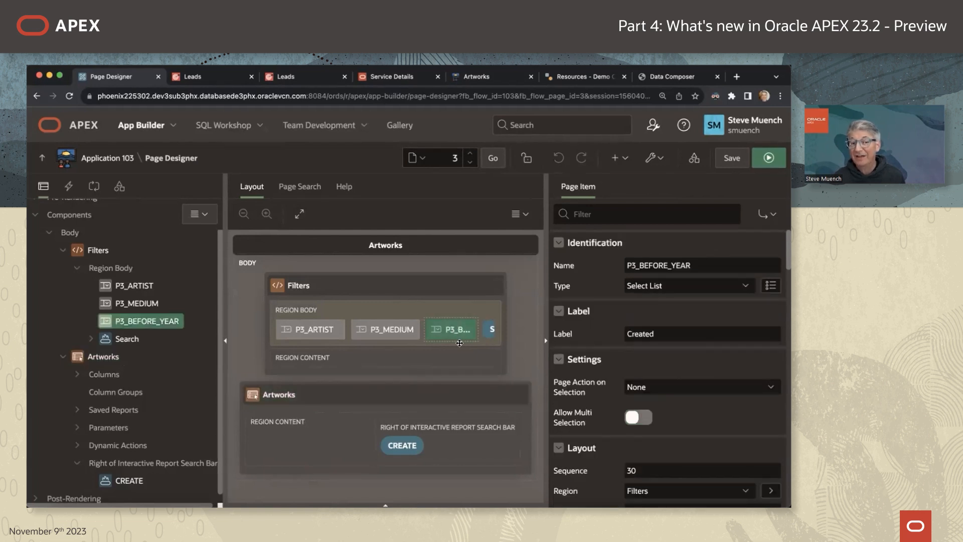
left_click(110, 357)
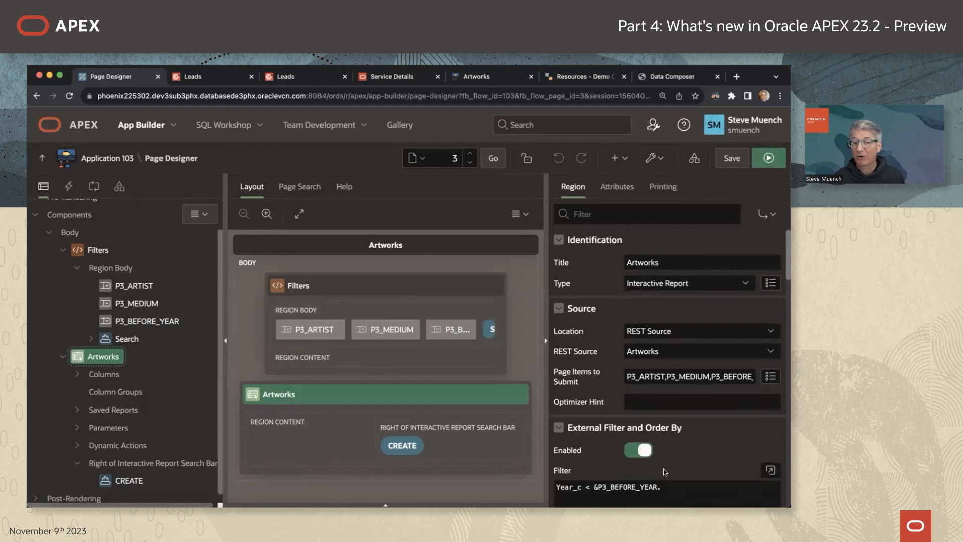
scroll(661, 461, "down", 2)
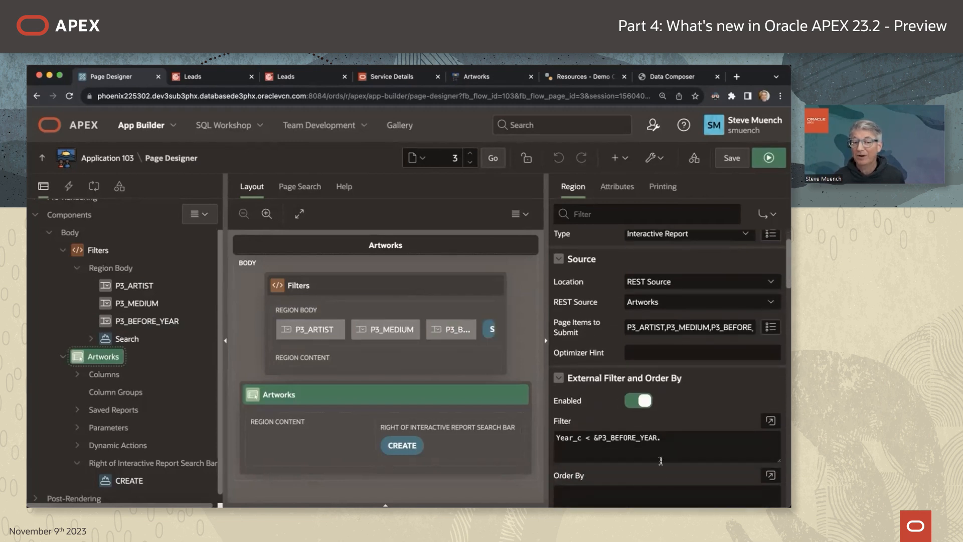
left_click(78, 428)
scroll(133, 430, "down", 1)
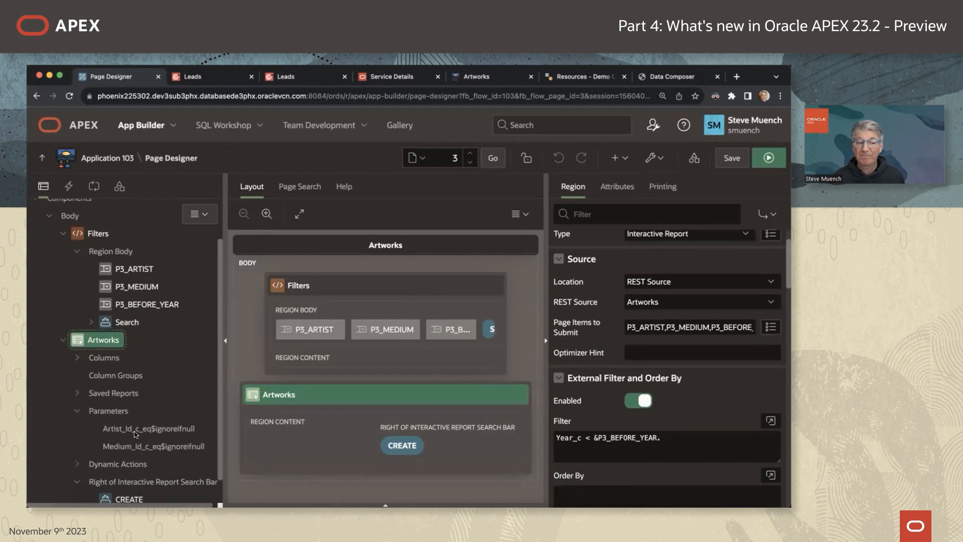
left_click(134, 430)
scroll(642, 419, "down", 2)
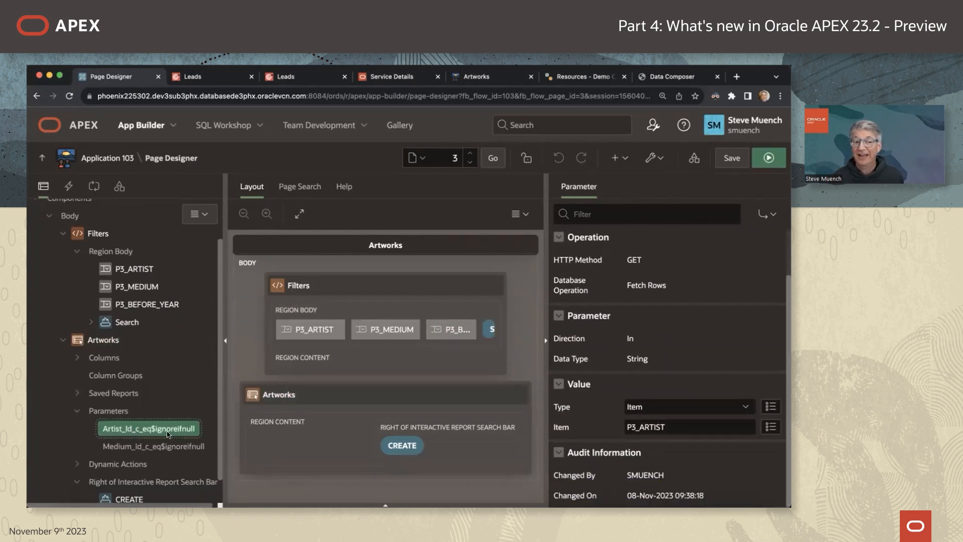
left_click(150, 446)
scroll(654, 450, "down", 2)
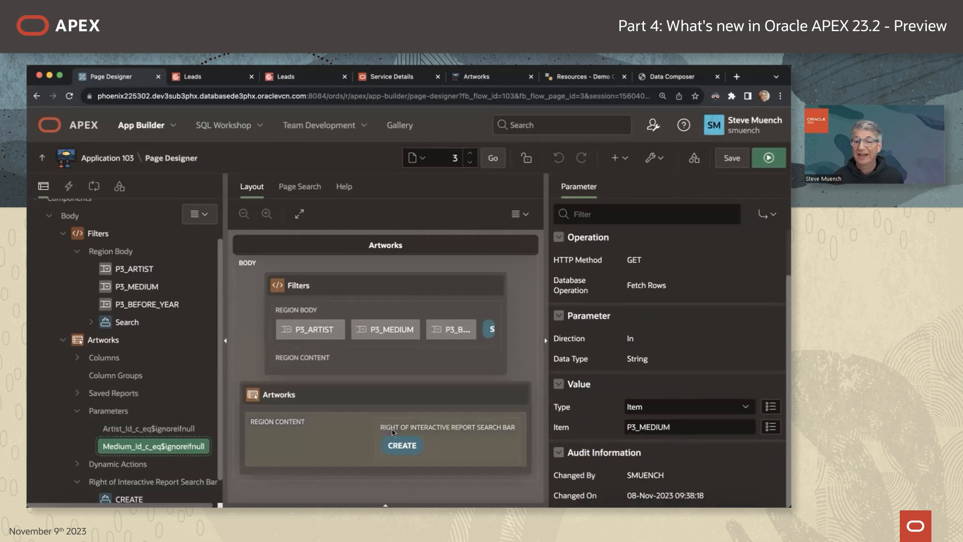
left_click(178, 430)
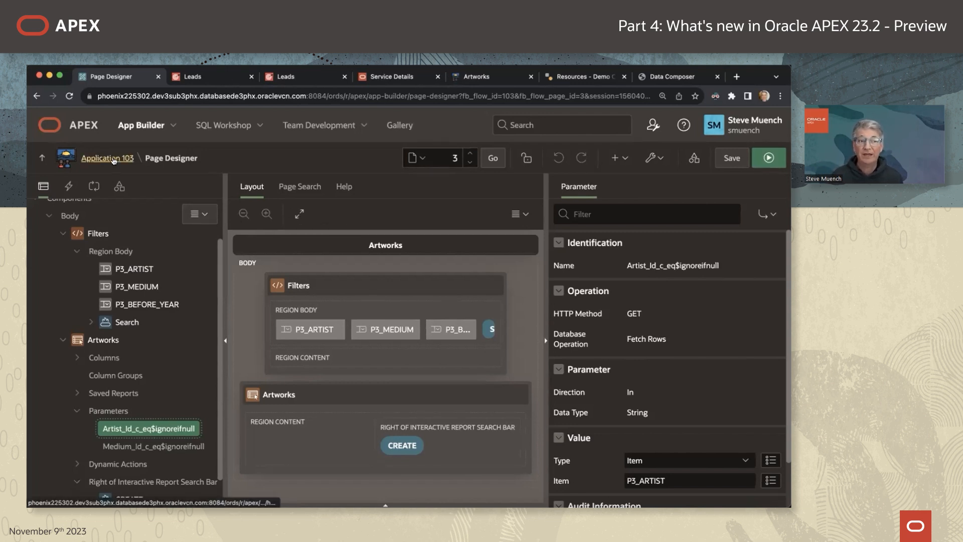
left_click(488, 78)
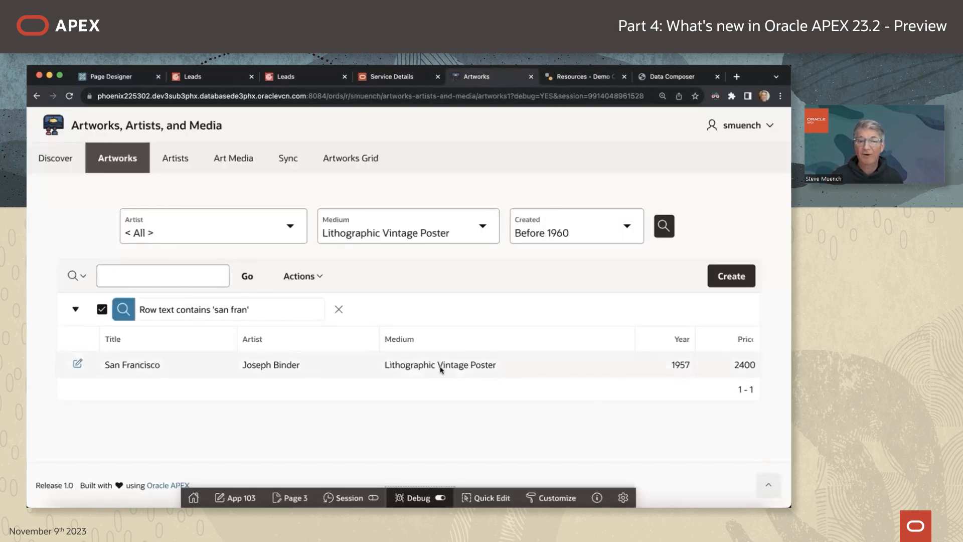
Clear the report's 'san fran' search and reset Medium to < Any > and Created to < Anytime >.
left_click(77, 363)
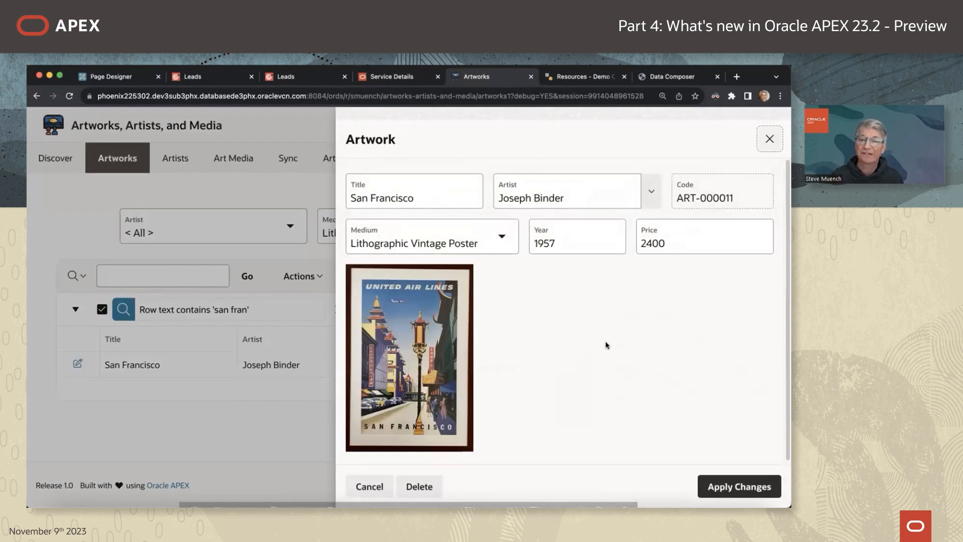
left_click(763, 137)
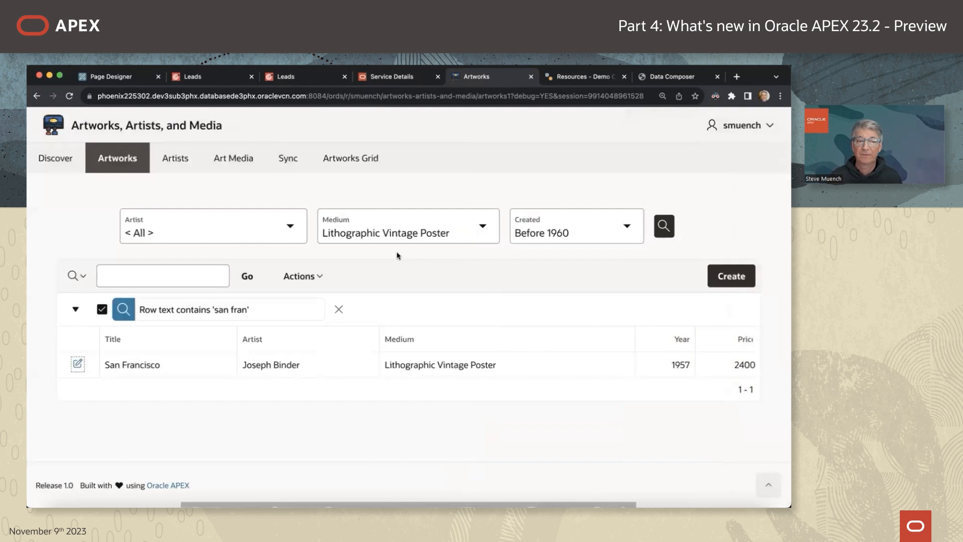
left_click(338, 309)
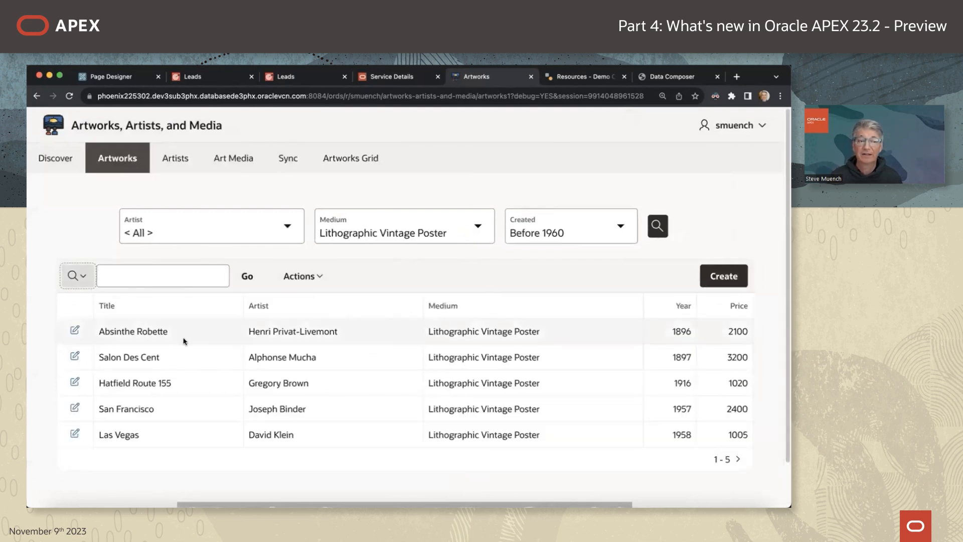
left_click(384, 233)
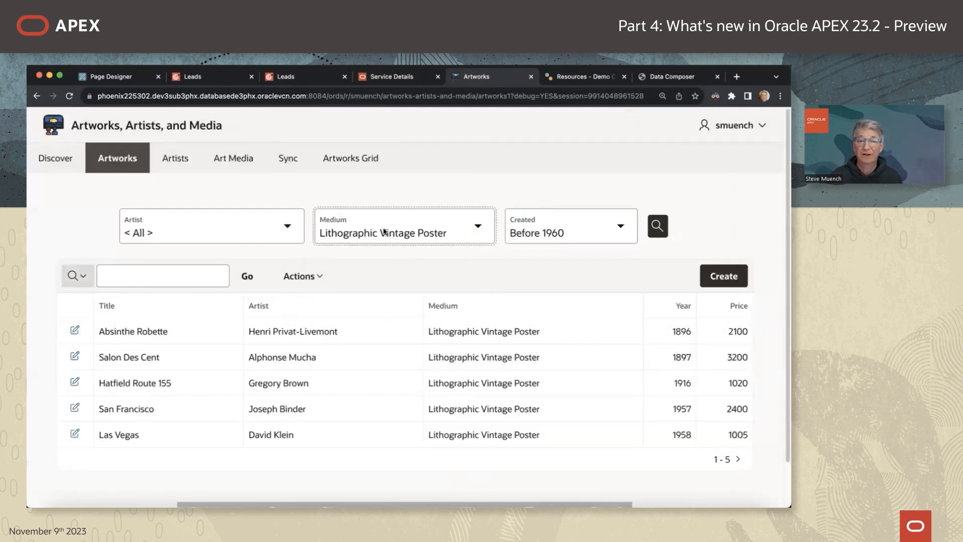
left_click(384, 232)
left_click(383, 197)
left_click(542, 234)
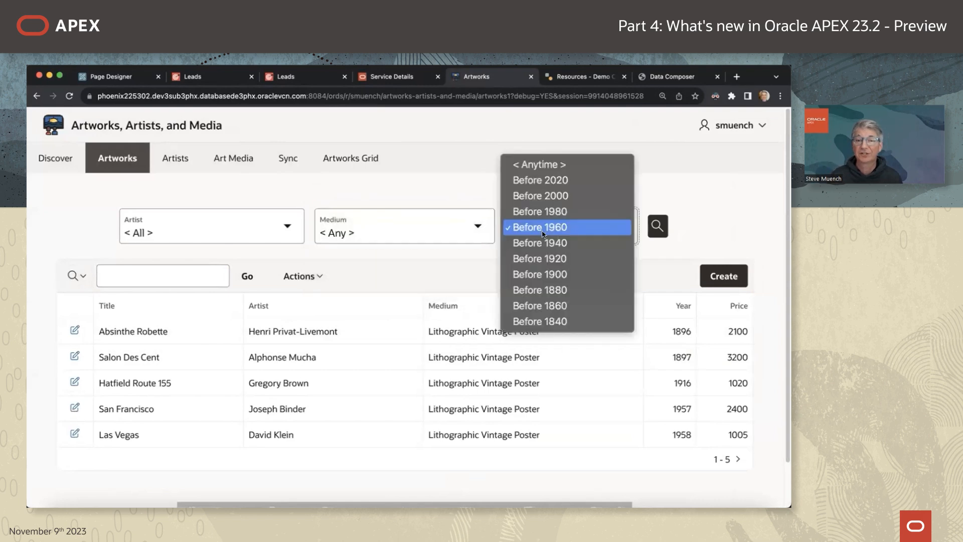
left_click(559, 165)
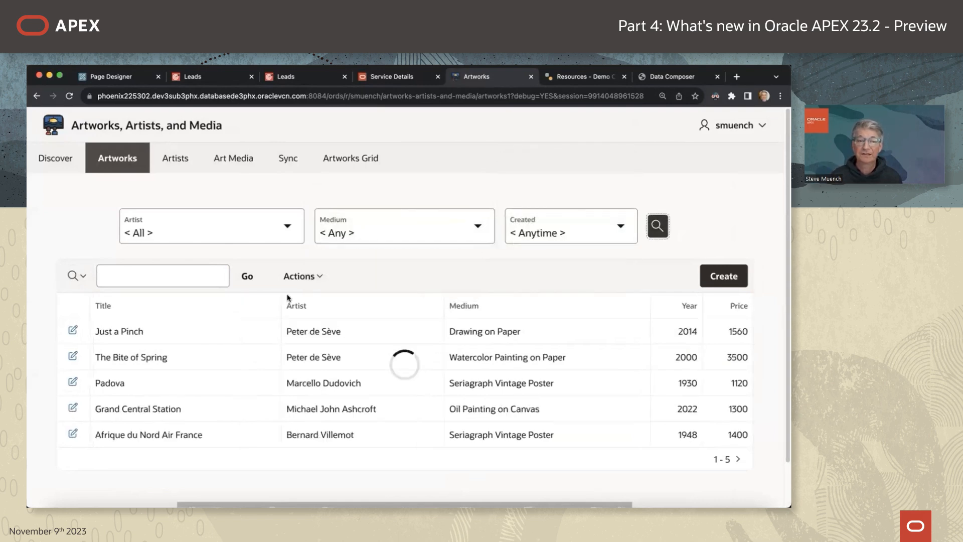
Open the Just a Pinch artwork, then go to Data Composer's Edit Object: Artwork page.
left_click(73, 330)
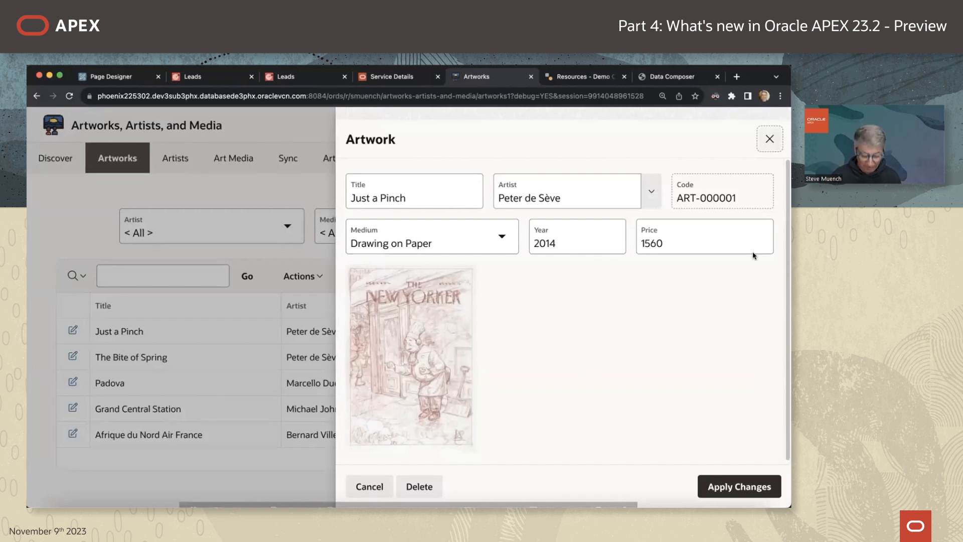
key("super+Tab")
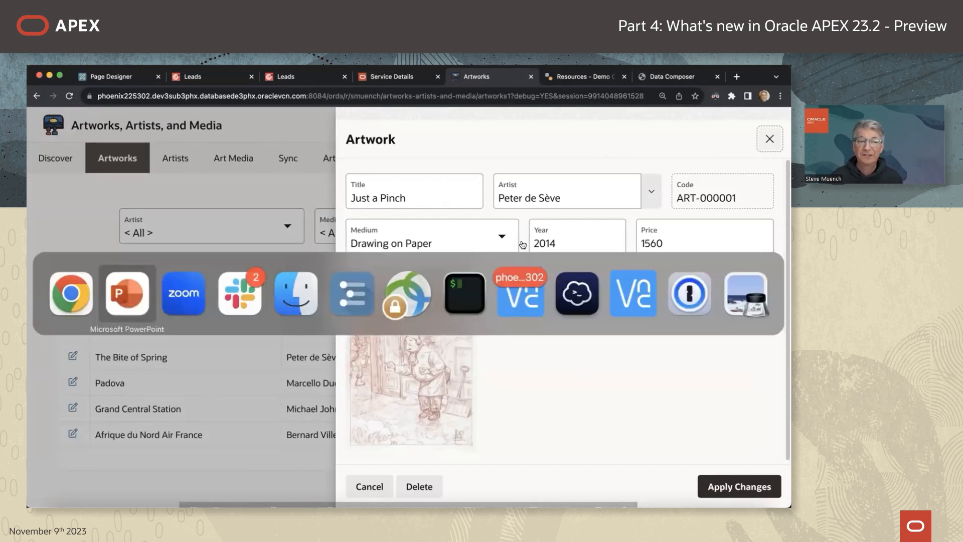
key("super+shift+Tab")
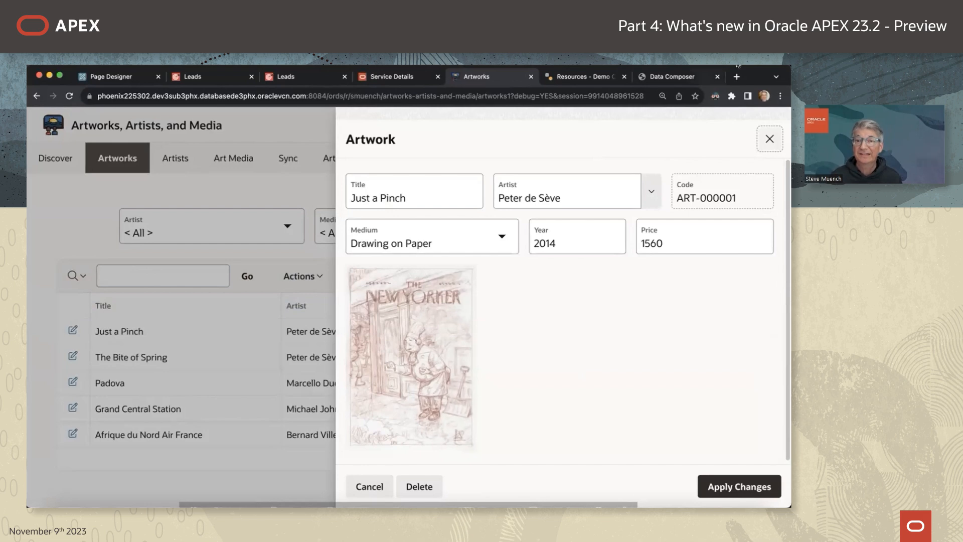
left_click(667, 76)
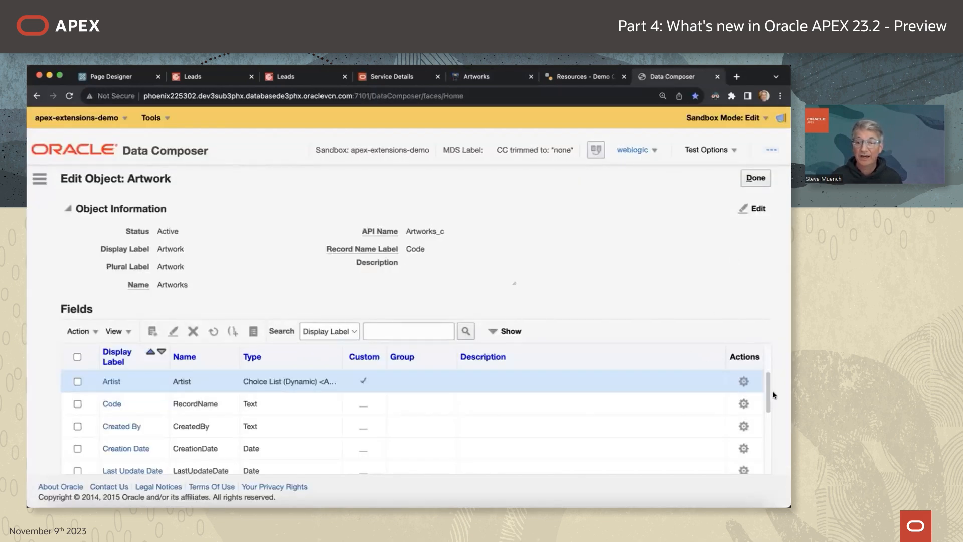
Create a Checkbox field labelled 'Signed' on Artwork, then return to Application 103's home.
scroll(772, 394, "down", 1)
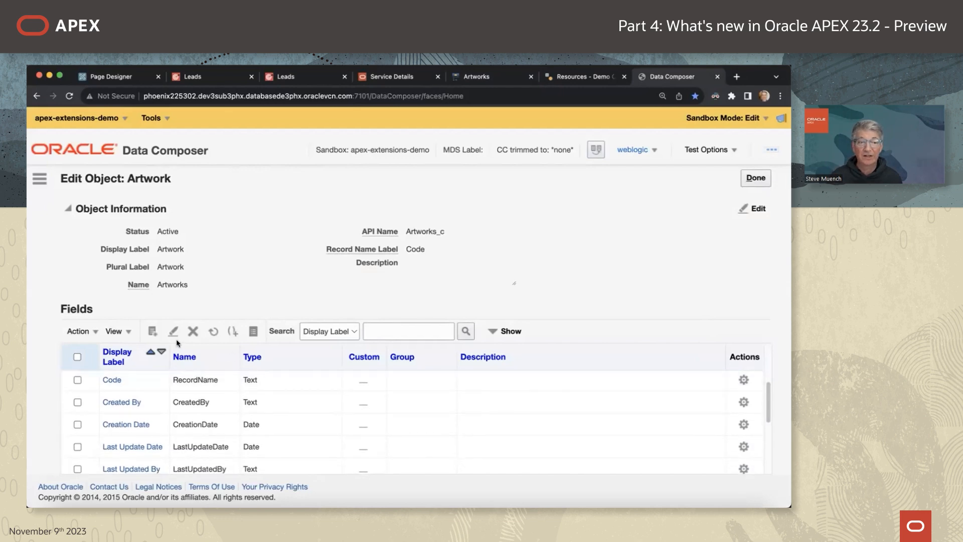
left_click(153, 331)
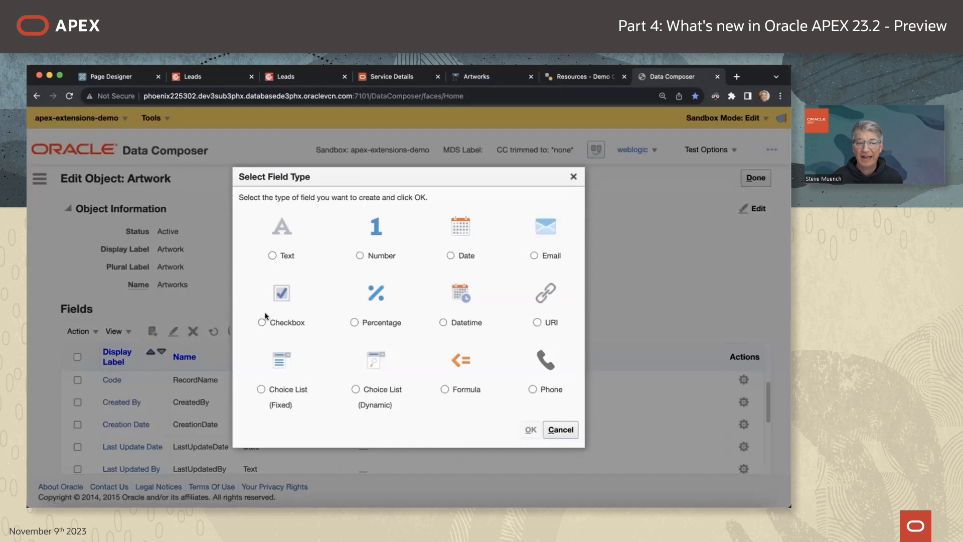
left_click(530, 430)
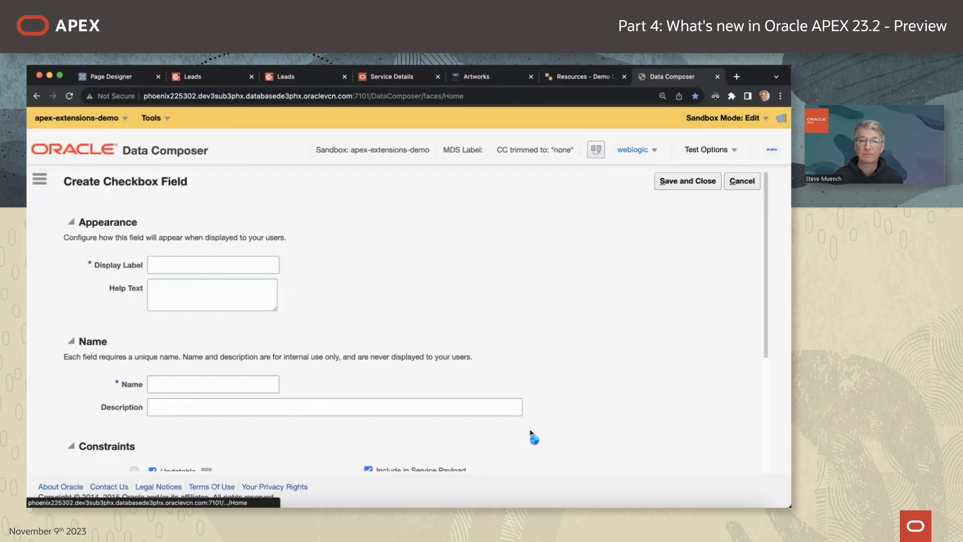
left_click(198, 266)
type("Signed")
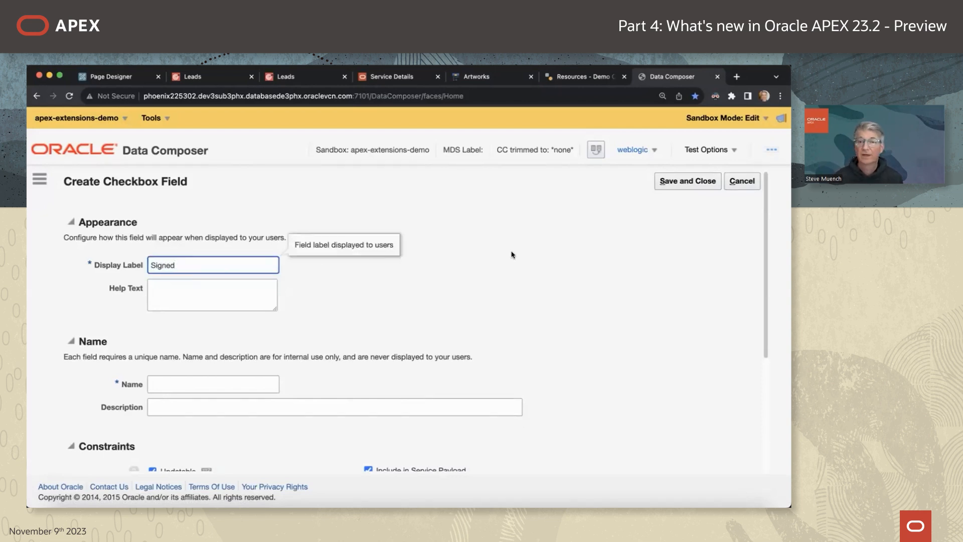
left_click(673, 187)
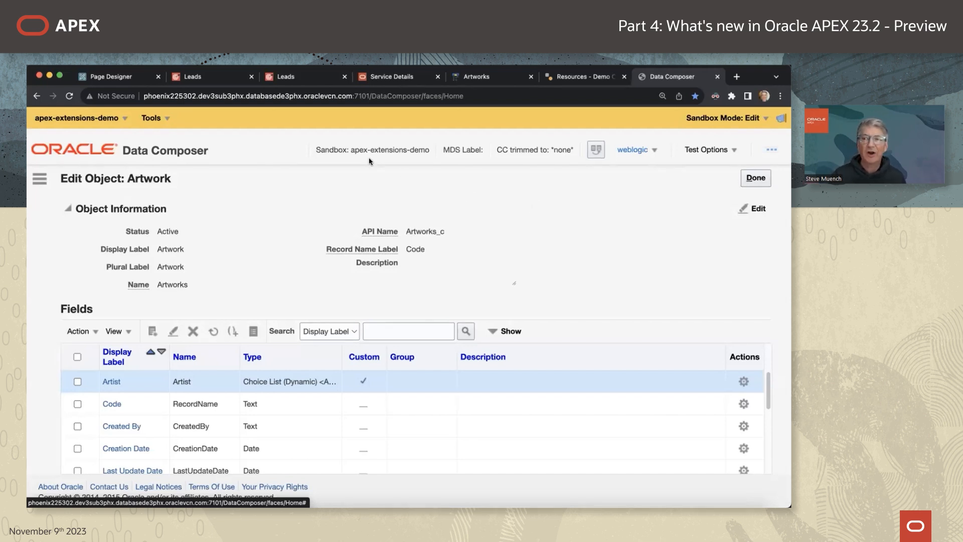
left_click(111, 79)
left_click(116, 159)
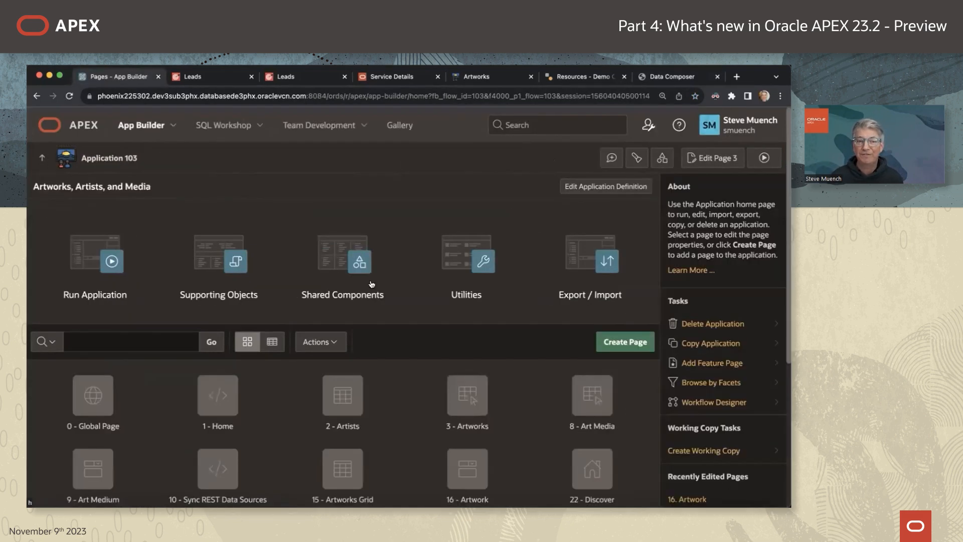
Open the Artworks REST data source from Shared Components.
left_click(349, 261)
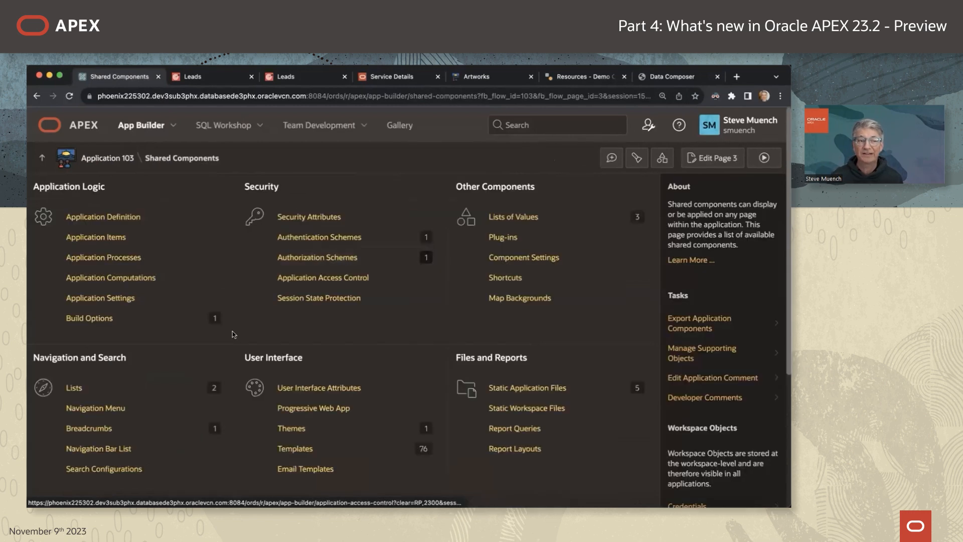
scroll(183, 387, "down", 5)
left_click(96, 400)
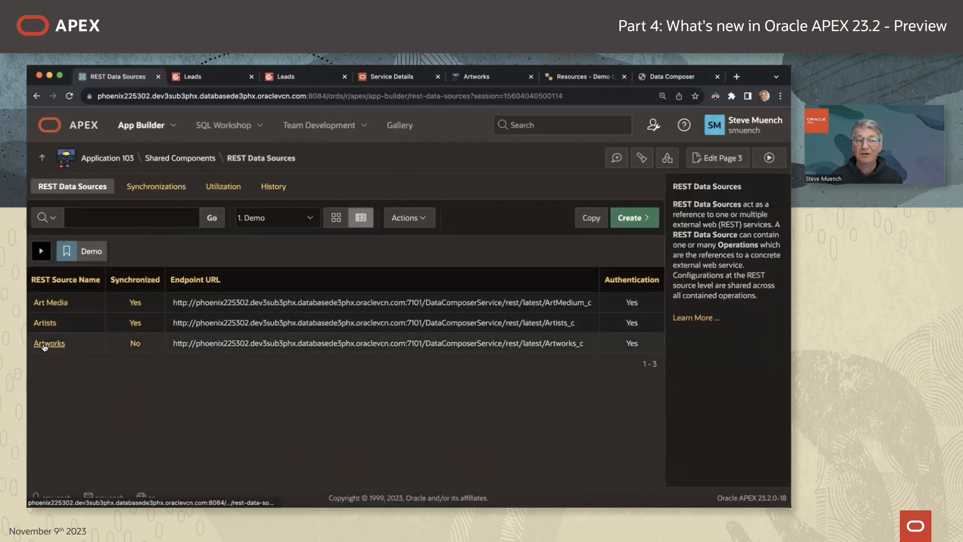
left_click(48, 344)
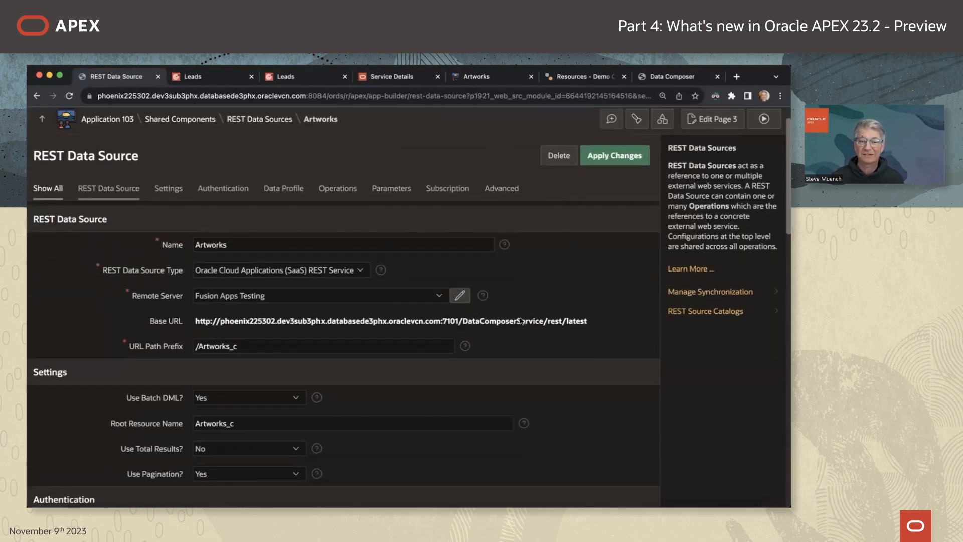
scroll(582, 366, "down", 5)
Rediscover the Artworks data profile, merge in the new SIGNED_C column, and save.
left_click(608, 402)
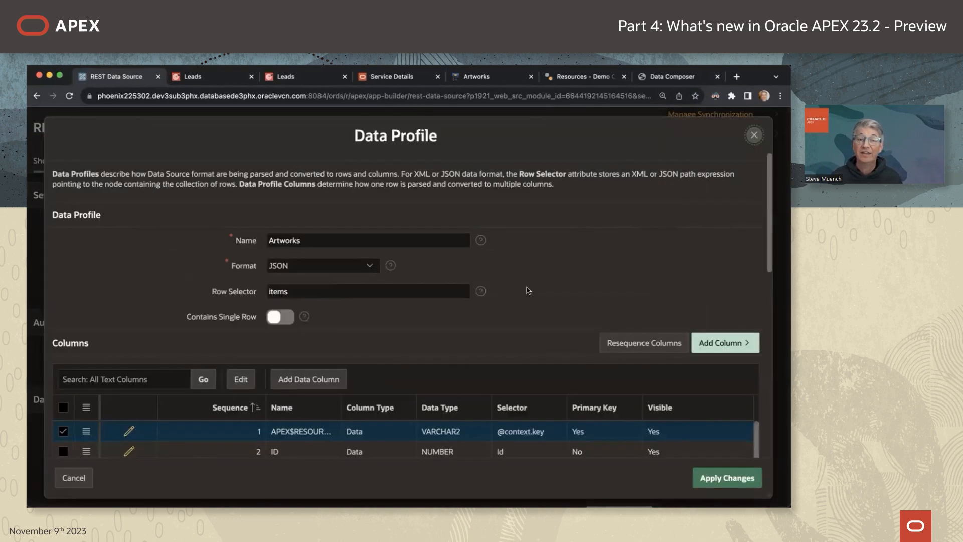
scroll(526, 283, "down", 5)
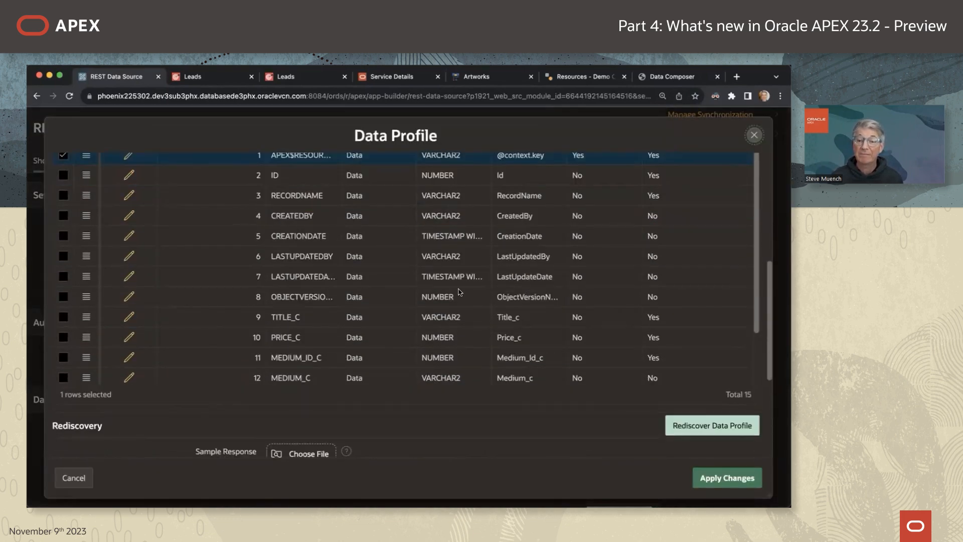
left_click(702, 430)
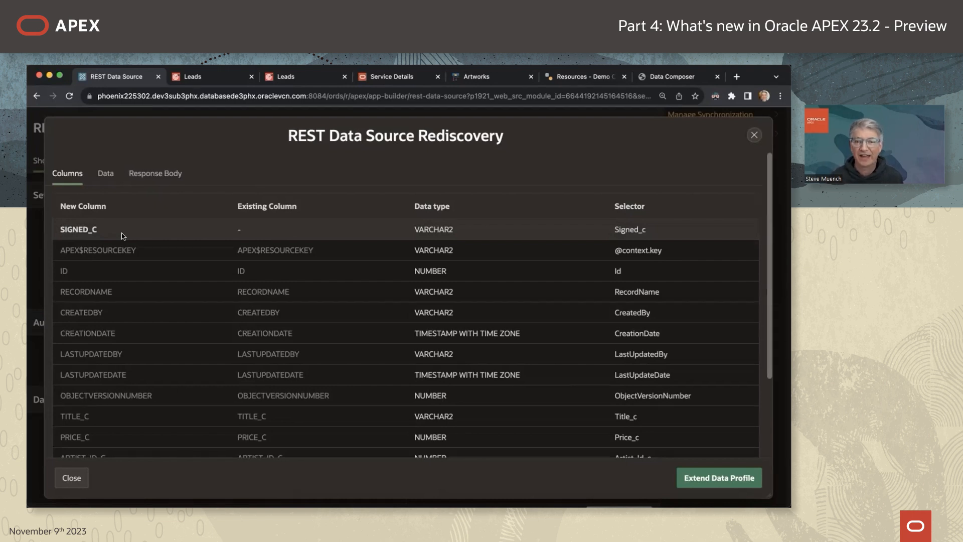
left_click(716, 476)
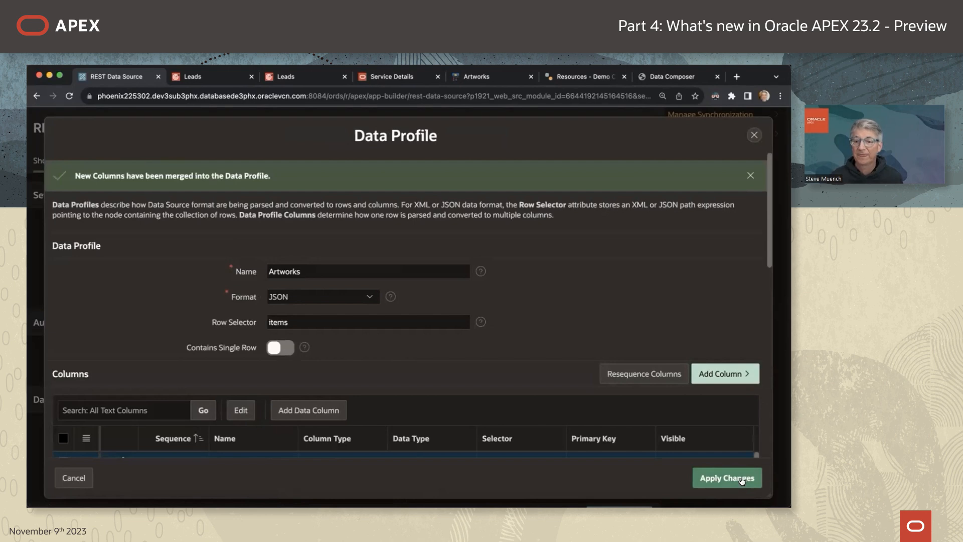
left_click(742, 479)
left_click(621, 128)
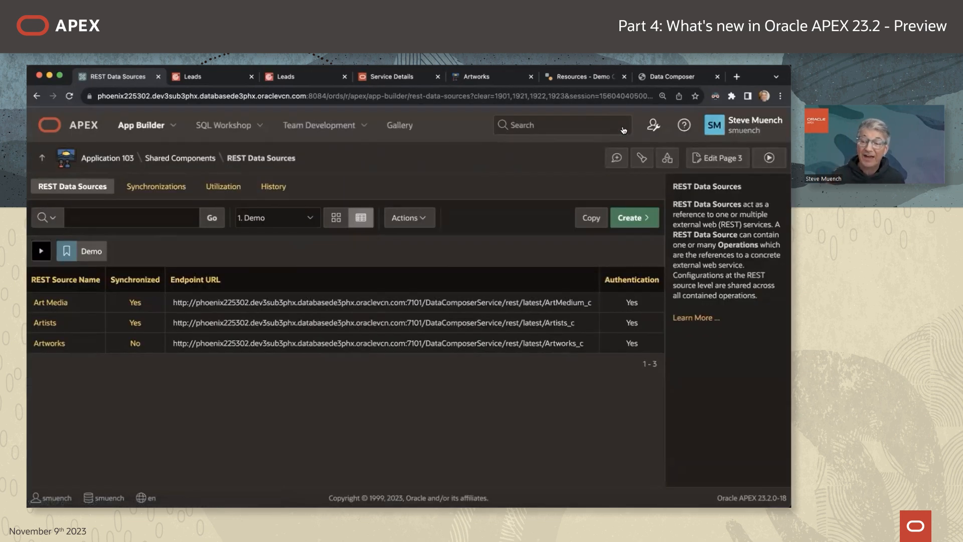
left_click(105, 160)
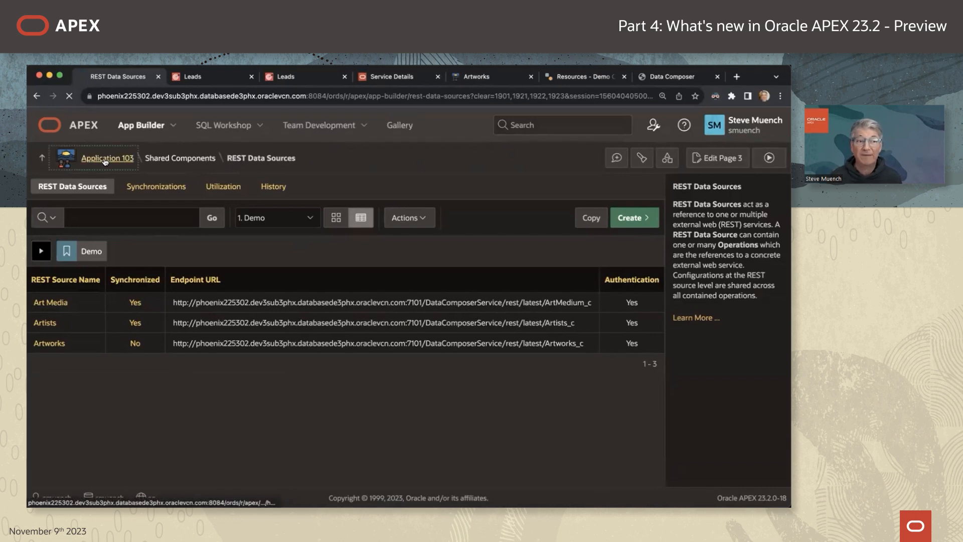
On page 16 Artwork, synchronize the Artwork region's items to add P16_SIGNED_C.
scroll(196, 300, "down", 5)
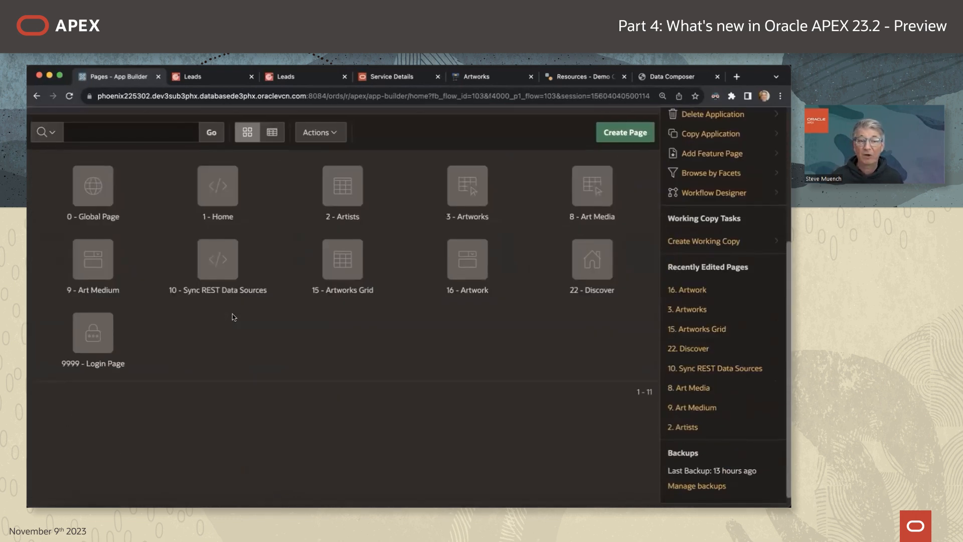
scroll(434, 305, "up", 1)
left_click(466, 278)
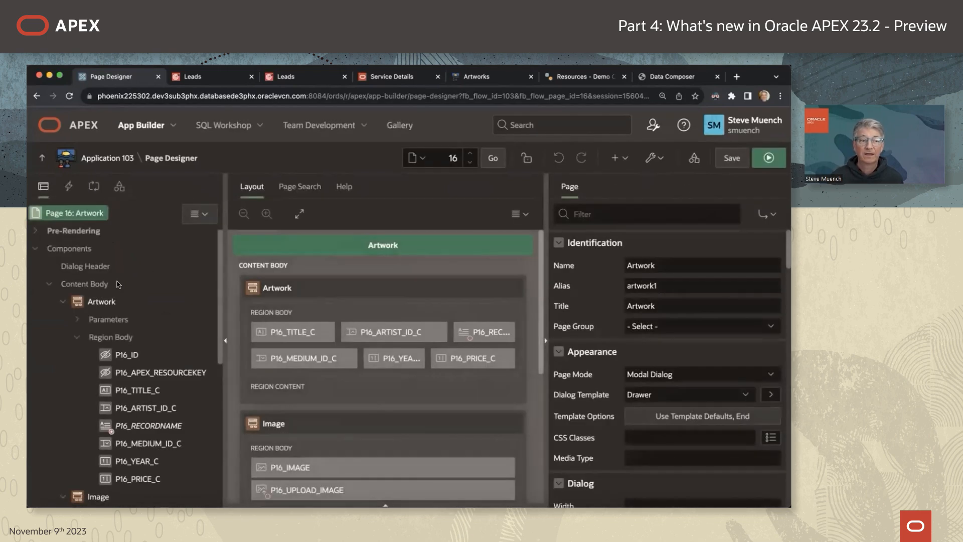
left_click(100, 292)
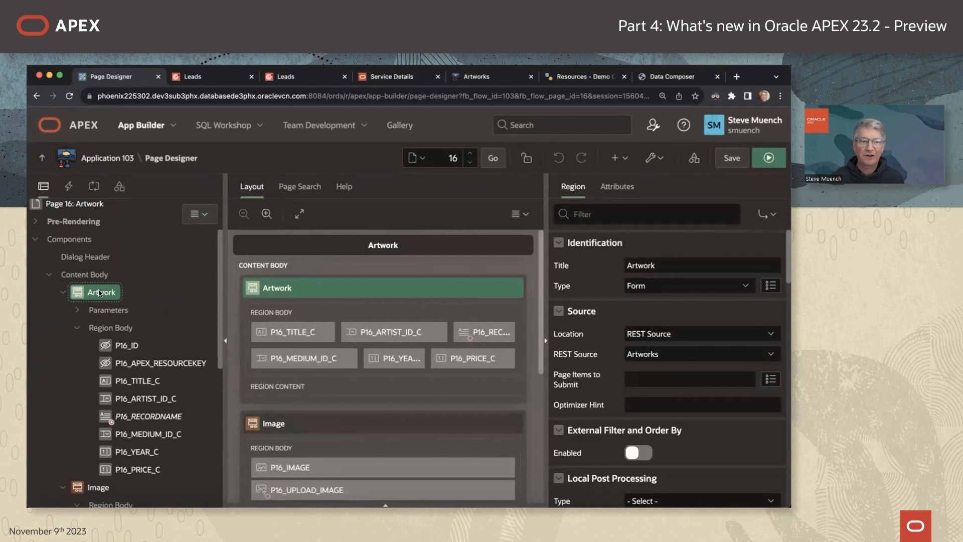
right_click(99, 293)
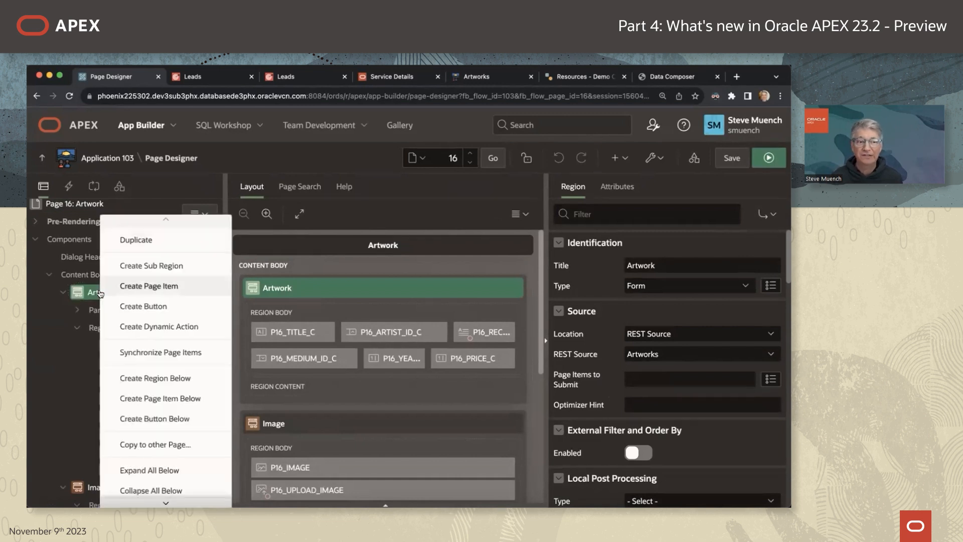
left_click(168, 349)
left_click(313, 387)
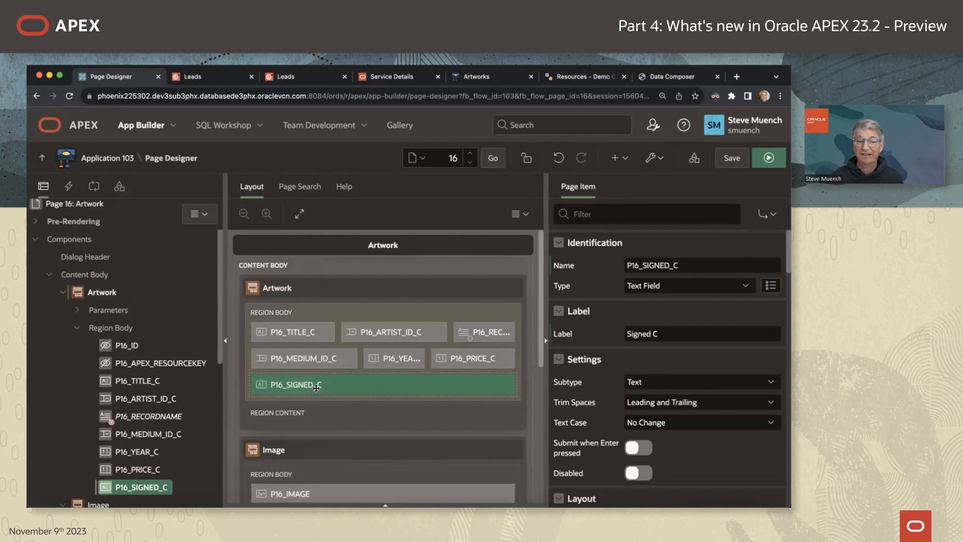
Make P16_SIGNED_C a Switch with values true/false labelled Yes/No.
scroll(378, 427, "down", 1)
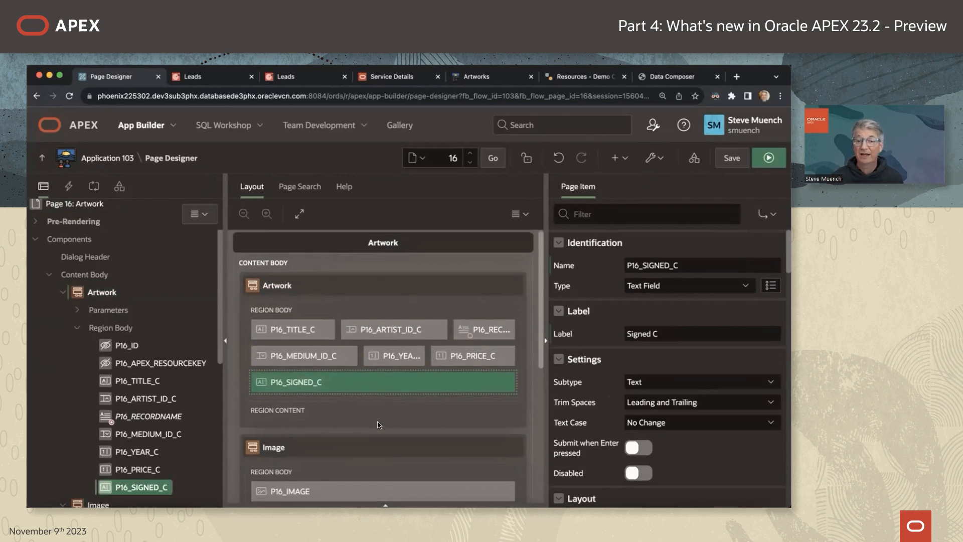
left_click(728, 289)
left_click(703, 274)
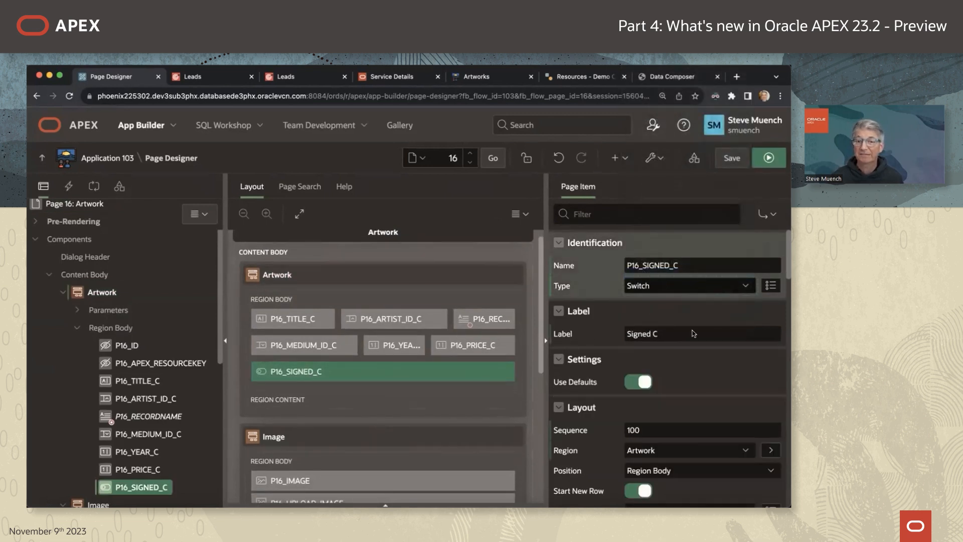
left_click(638, 370)
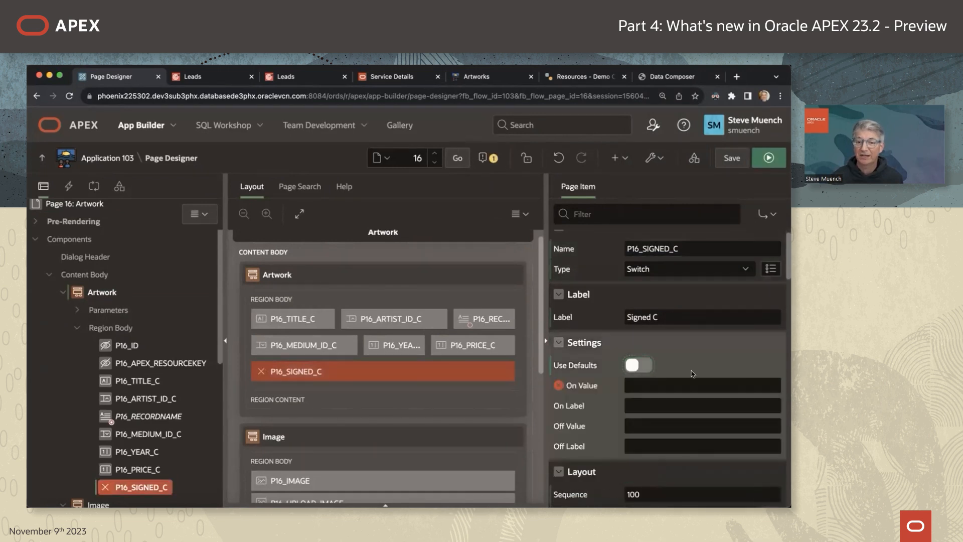
left_click(674, 368)
type("true")
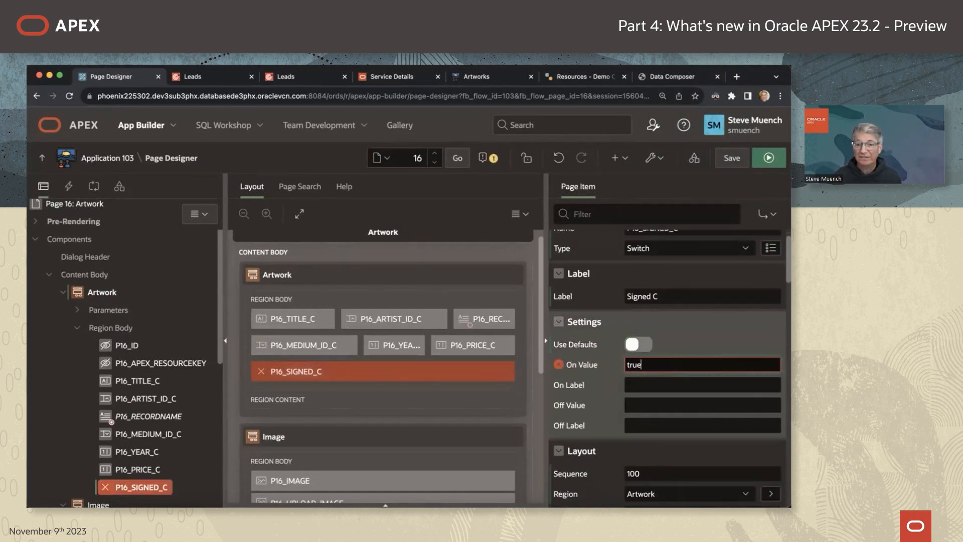
left_click(664, 399)
type("false")
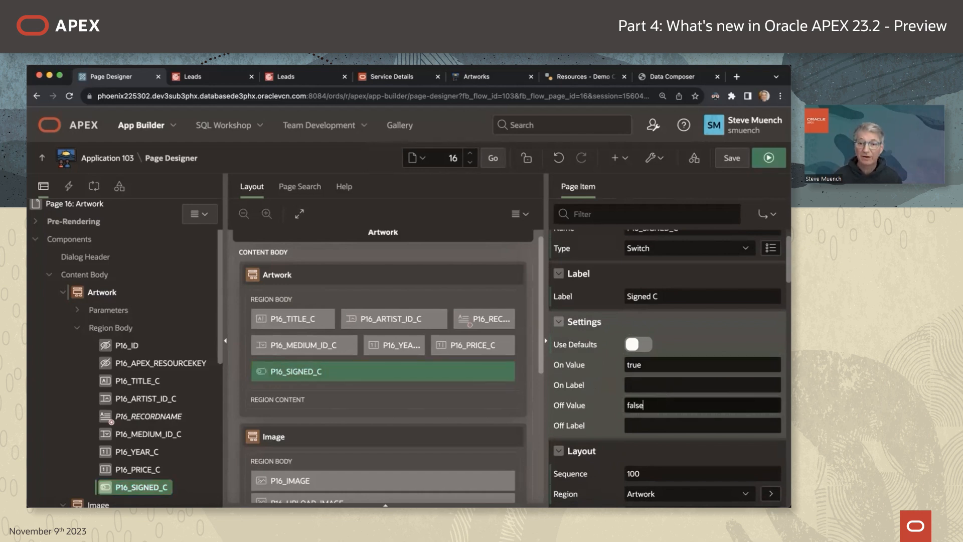
left_click(667, 386)
type("Yes")
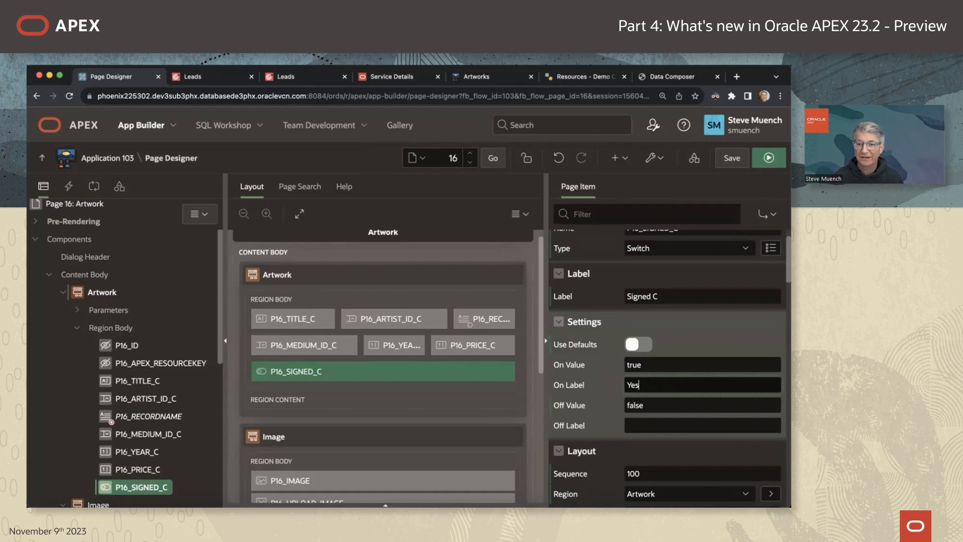
left_click(672, 424)
type("N")
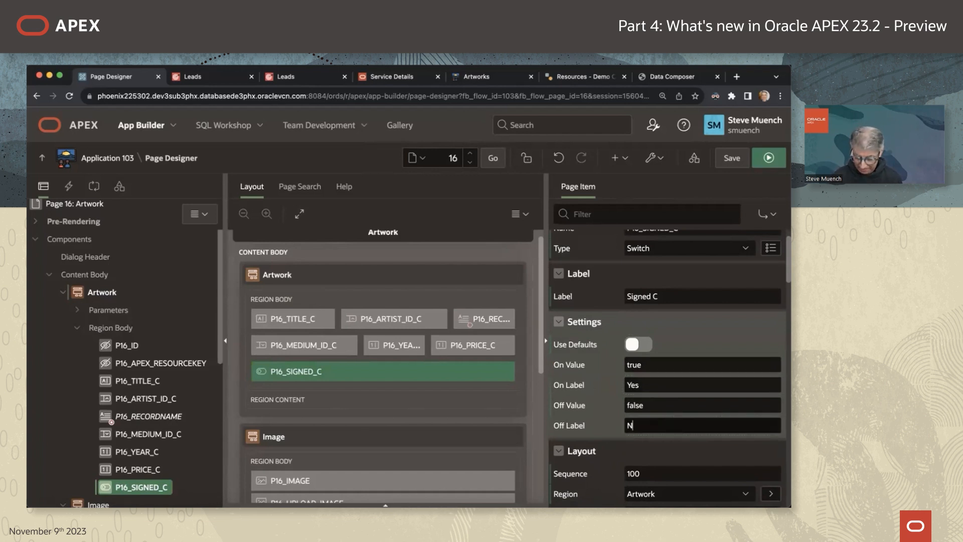
type("po")
Keep P16_SIGNED_C on the same row as Price and save the page.
scroll(630, 399, "down", 2)
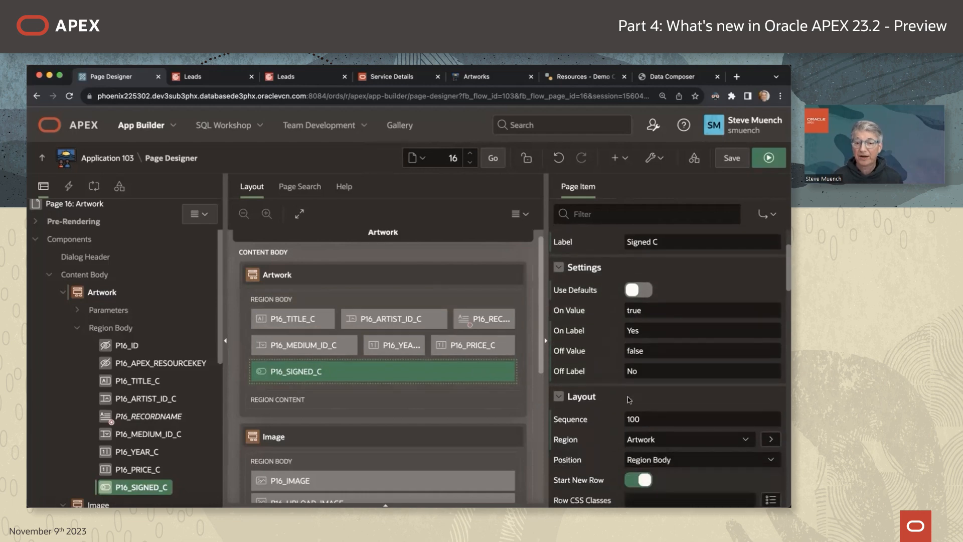
scroll(629, 400, "down", 3)
left_click(638, 389)
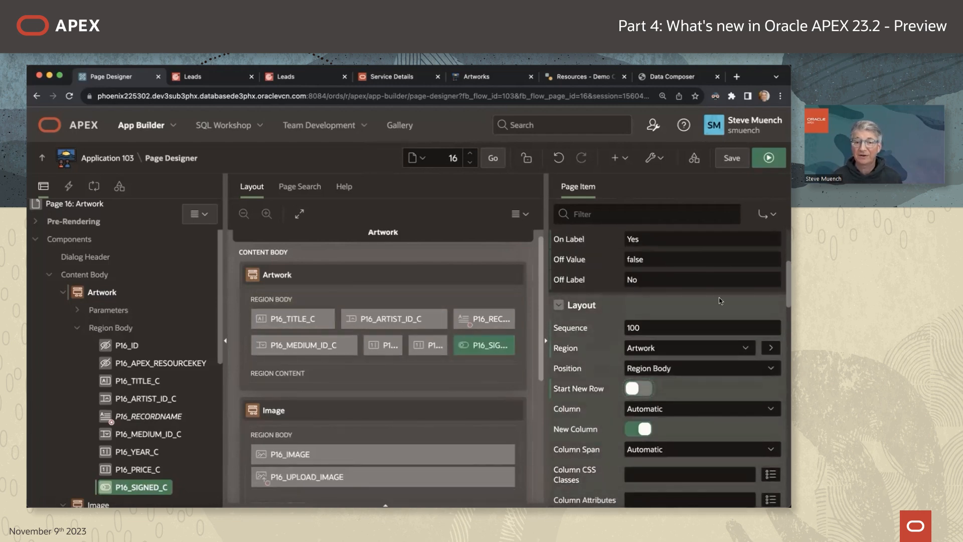
left_click(732, 158)
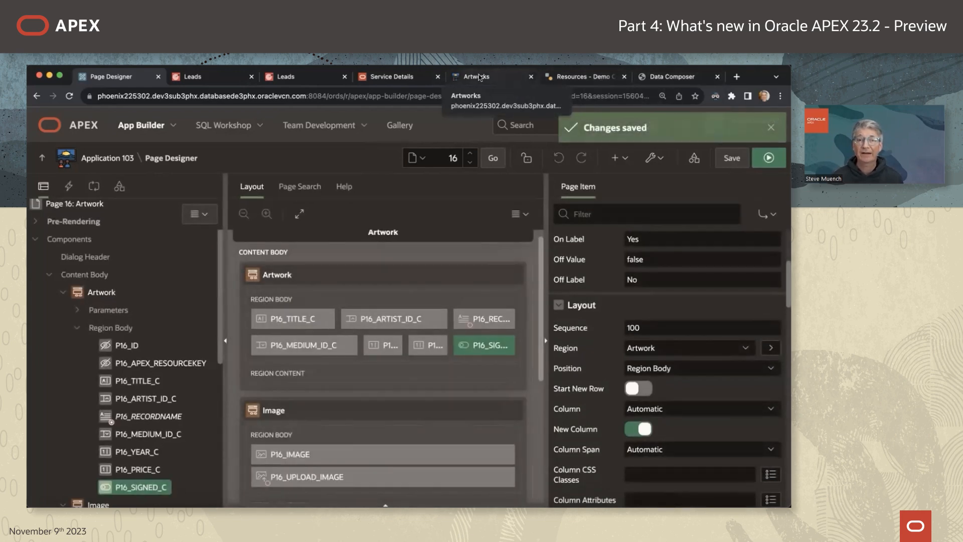
In the running Artworks app, mark Just a Pinch as signed and save it, then return to Page Designer.
left_click(483, 77)
left_click(381, 486)
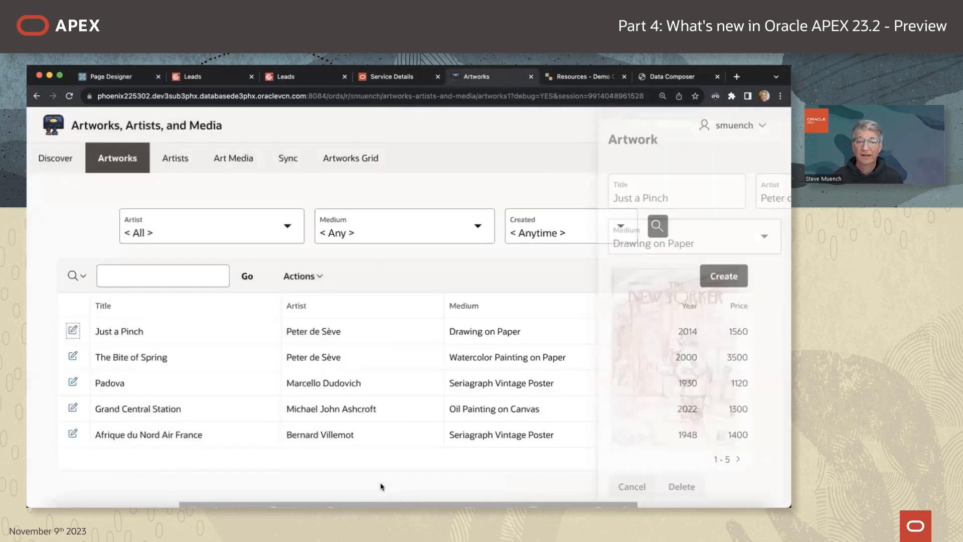
left_click(73, 330)
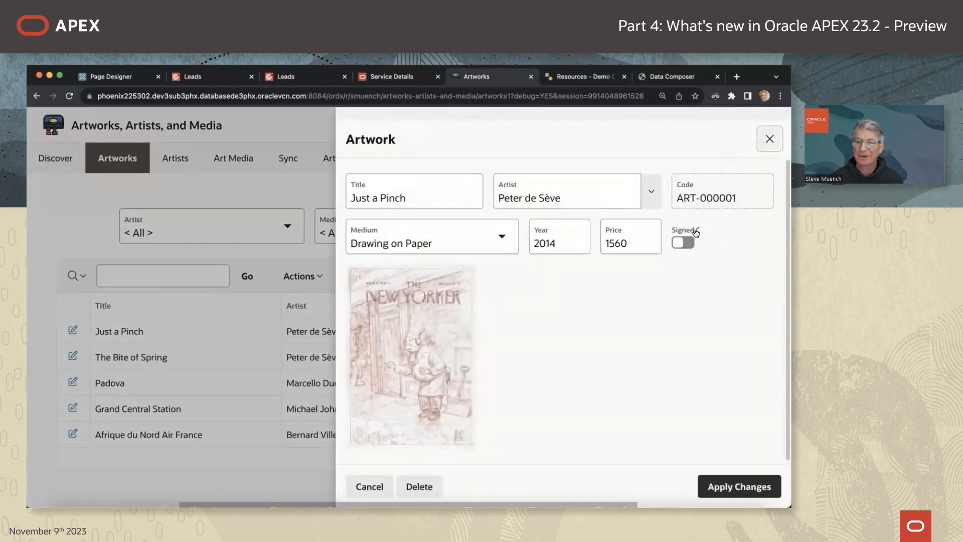
left_click(686, 244)
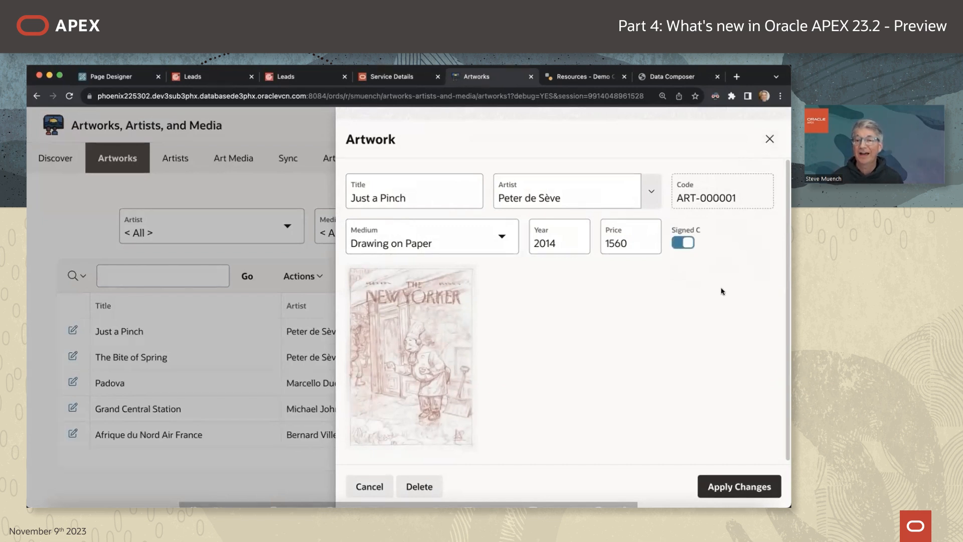
left_click(740, 486)
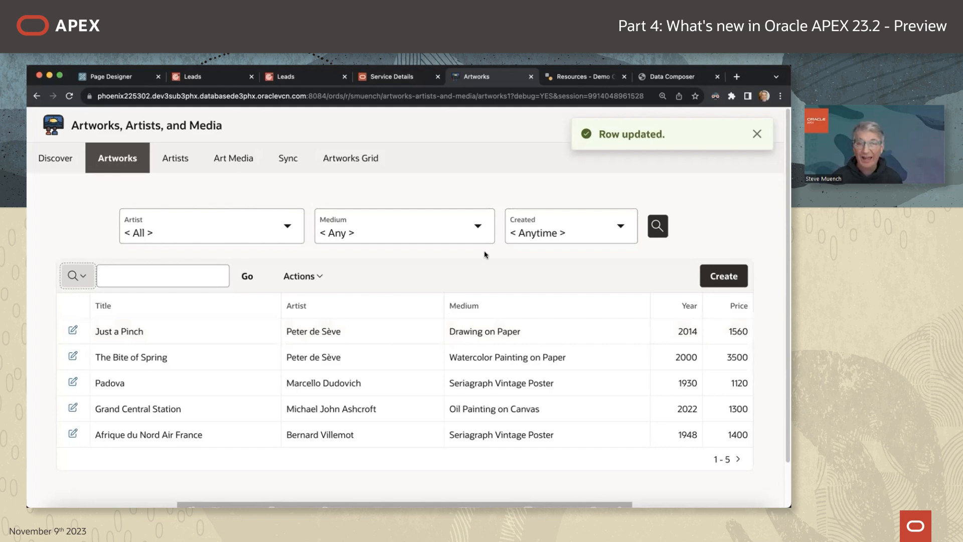
left_click(115, 77)
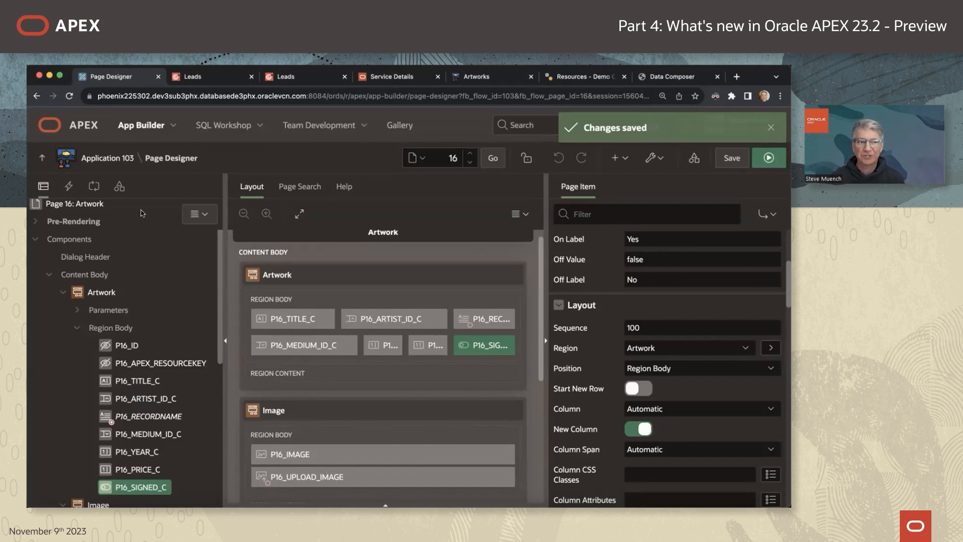
Open the Oracle Cloud Applications (SaaS) REST Service component settings and select the sandbox name apex-extensions-demo.
scroll(136, 219, "up", 1)
left_click(119, 162)
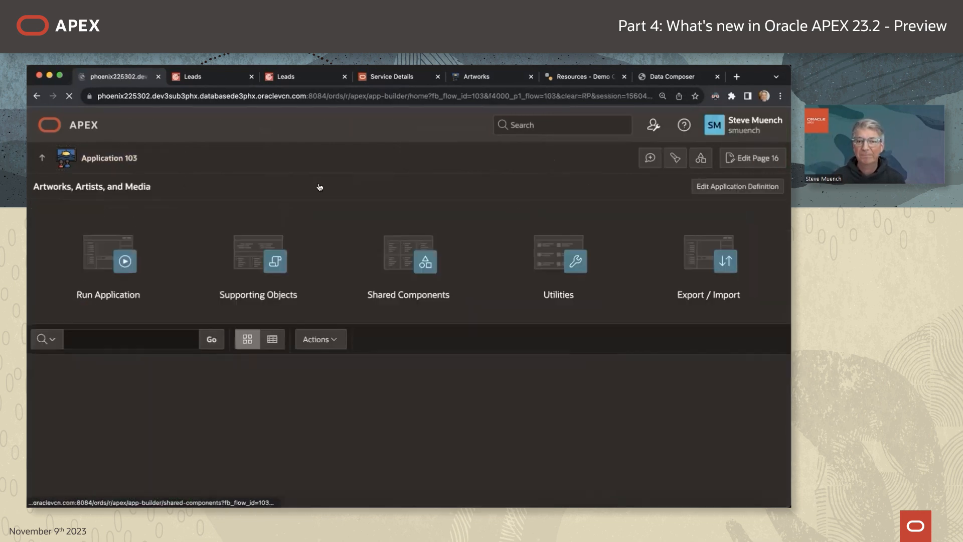
left_click(346, 271)
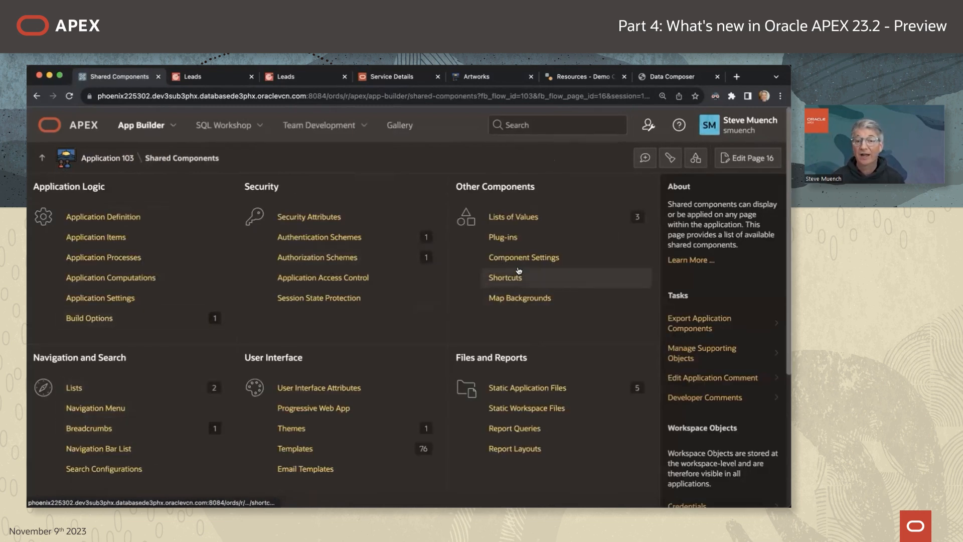
left_click(561, 255)
left_click(115, 392)
left_click_drag(306, 311, 171, 310)
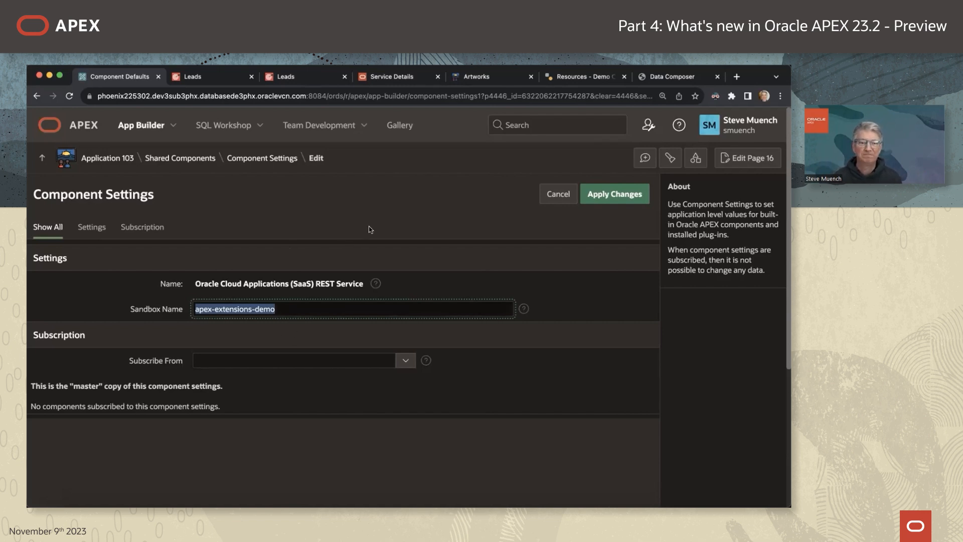
key("super+Tab")
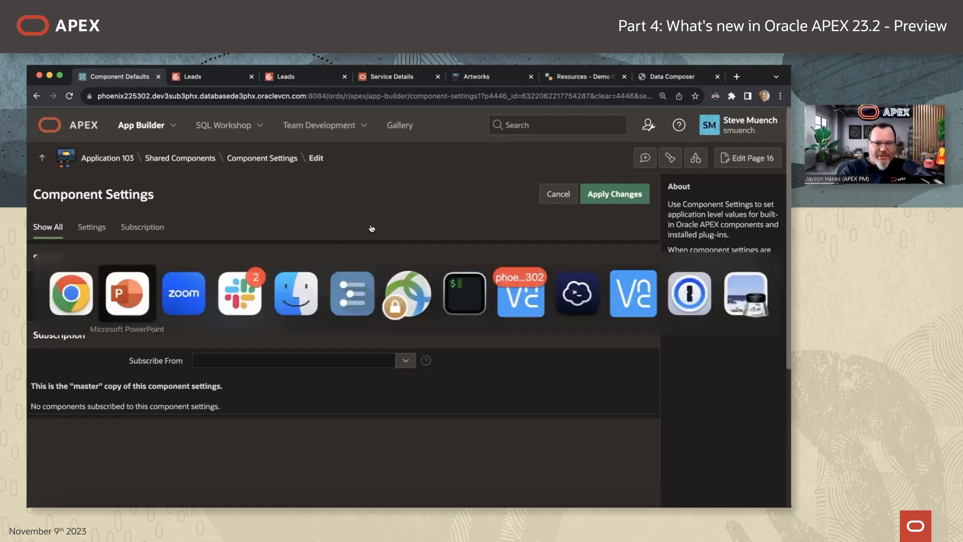
key("super+Tab")
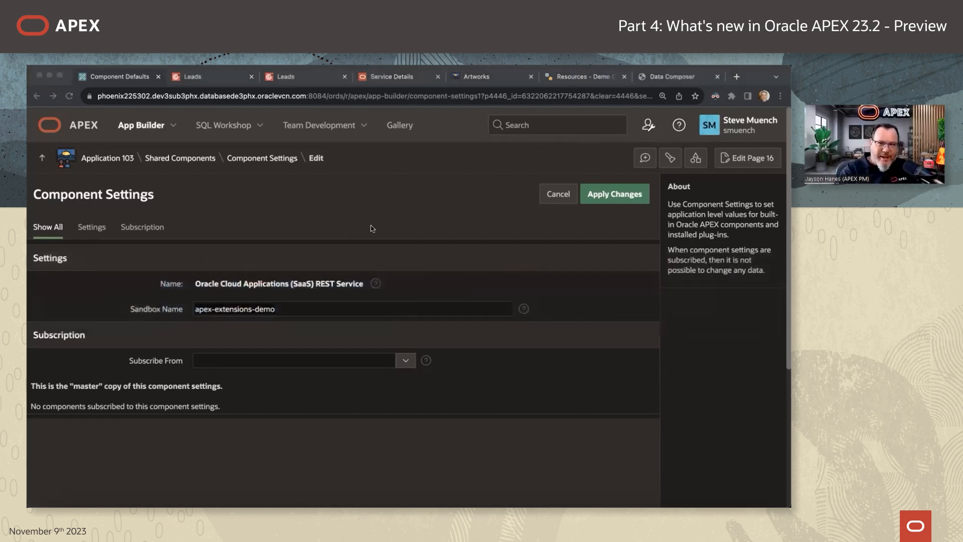